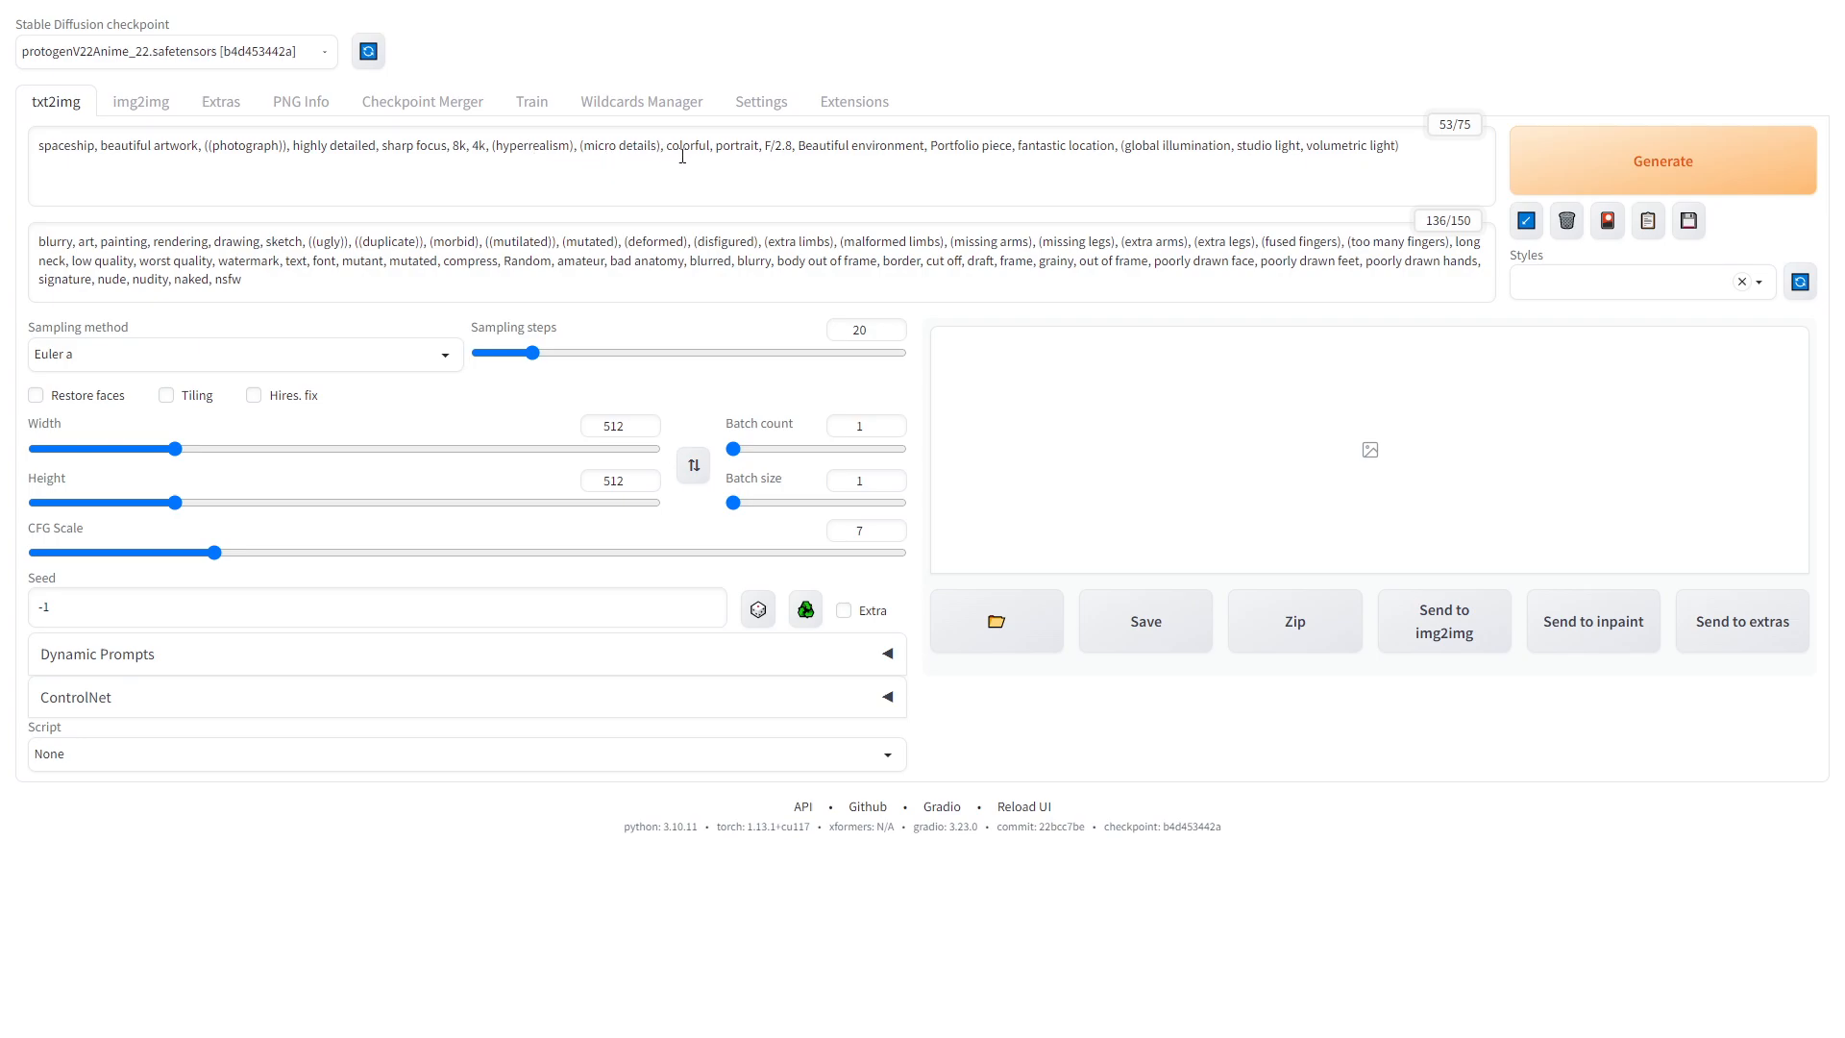
- Remove the word "portrait" and its comma from the spaceship prompt and generate an image
double_click(742, 145)
key(BackSpace)
key(BackSpace)
key(BackSpace)
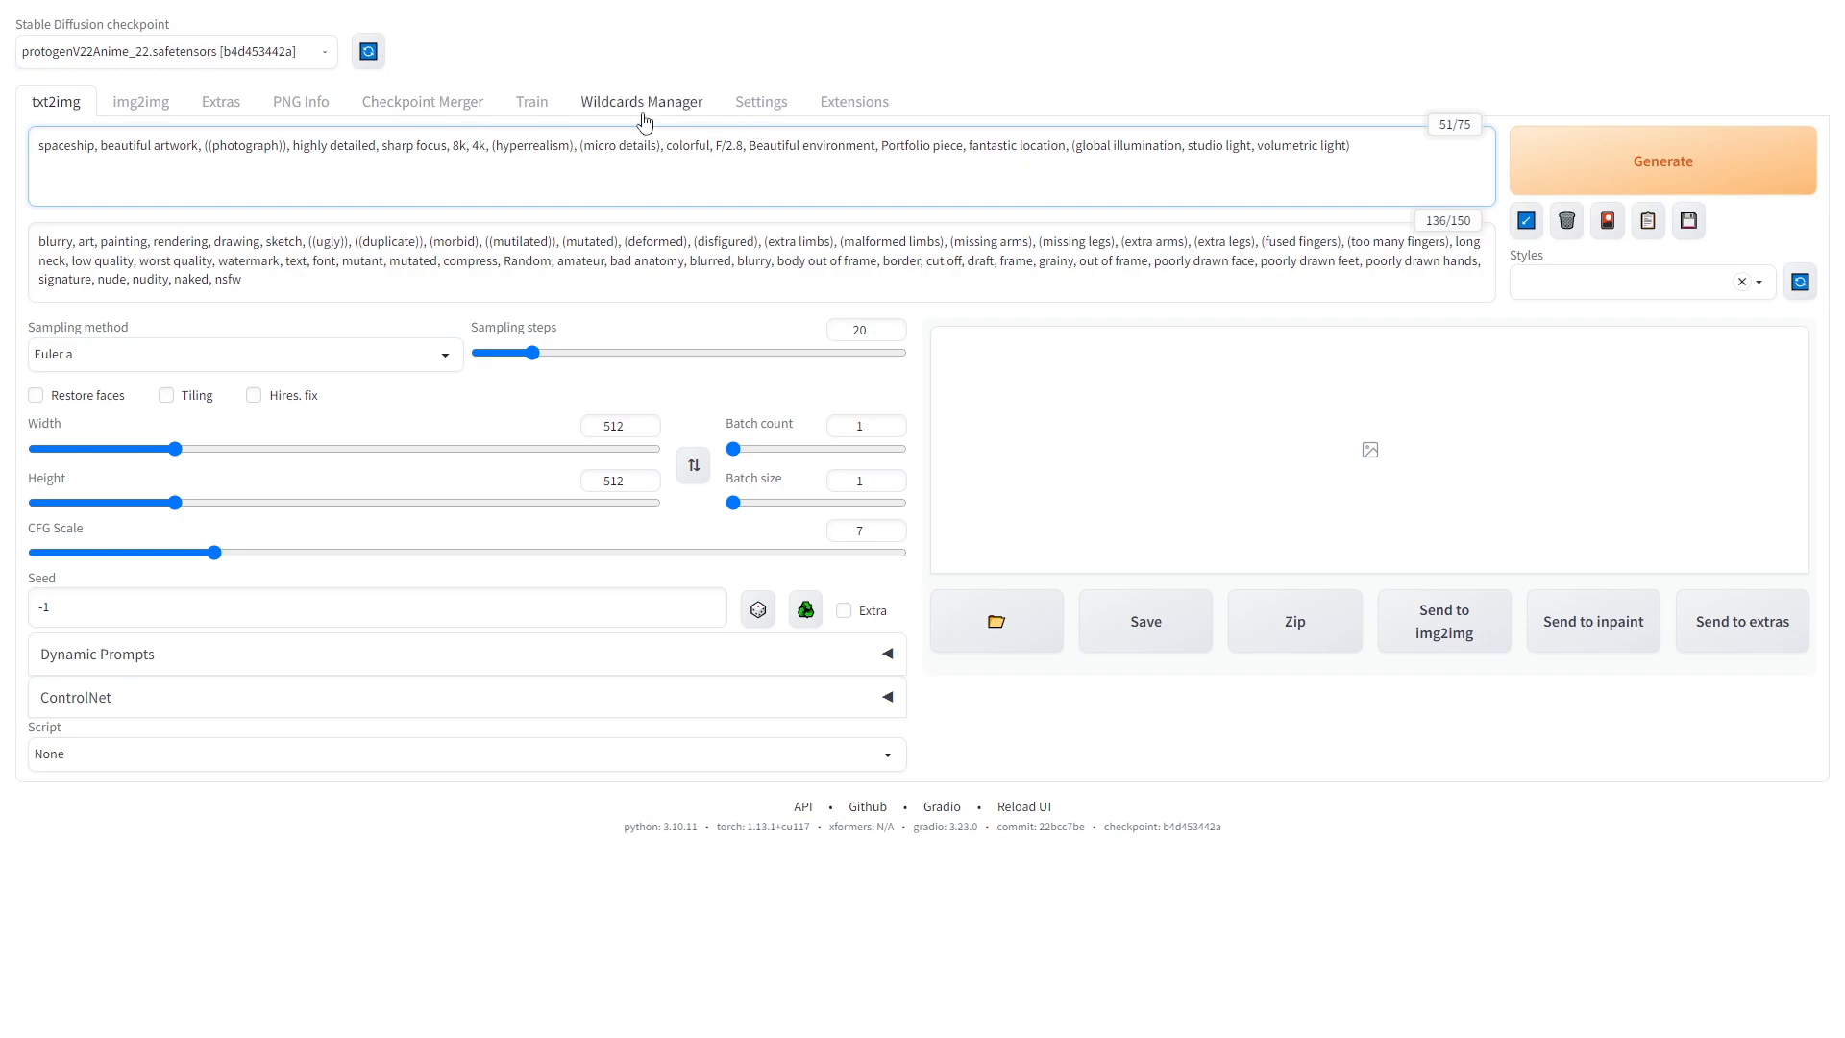
click(1659, 181)
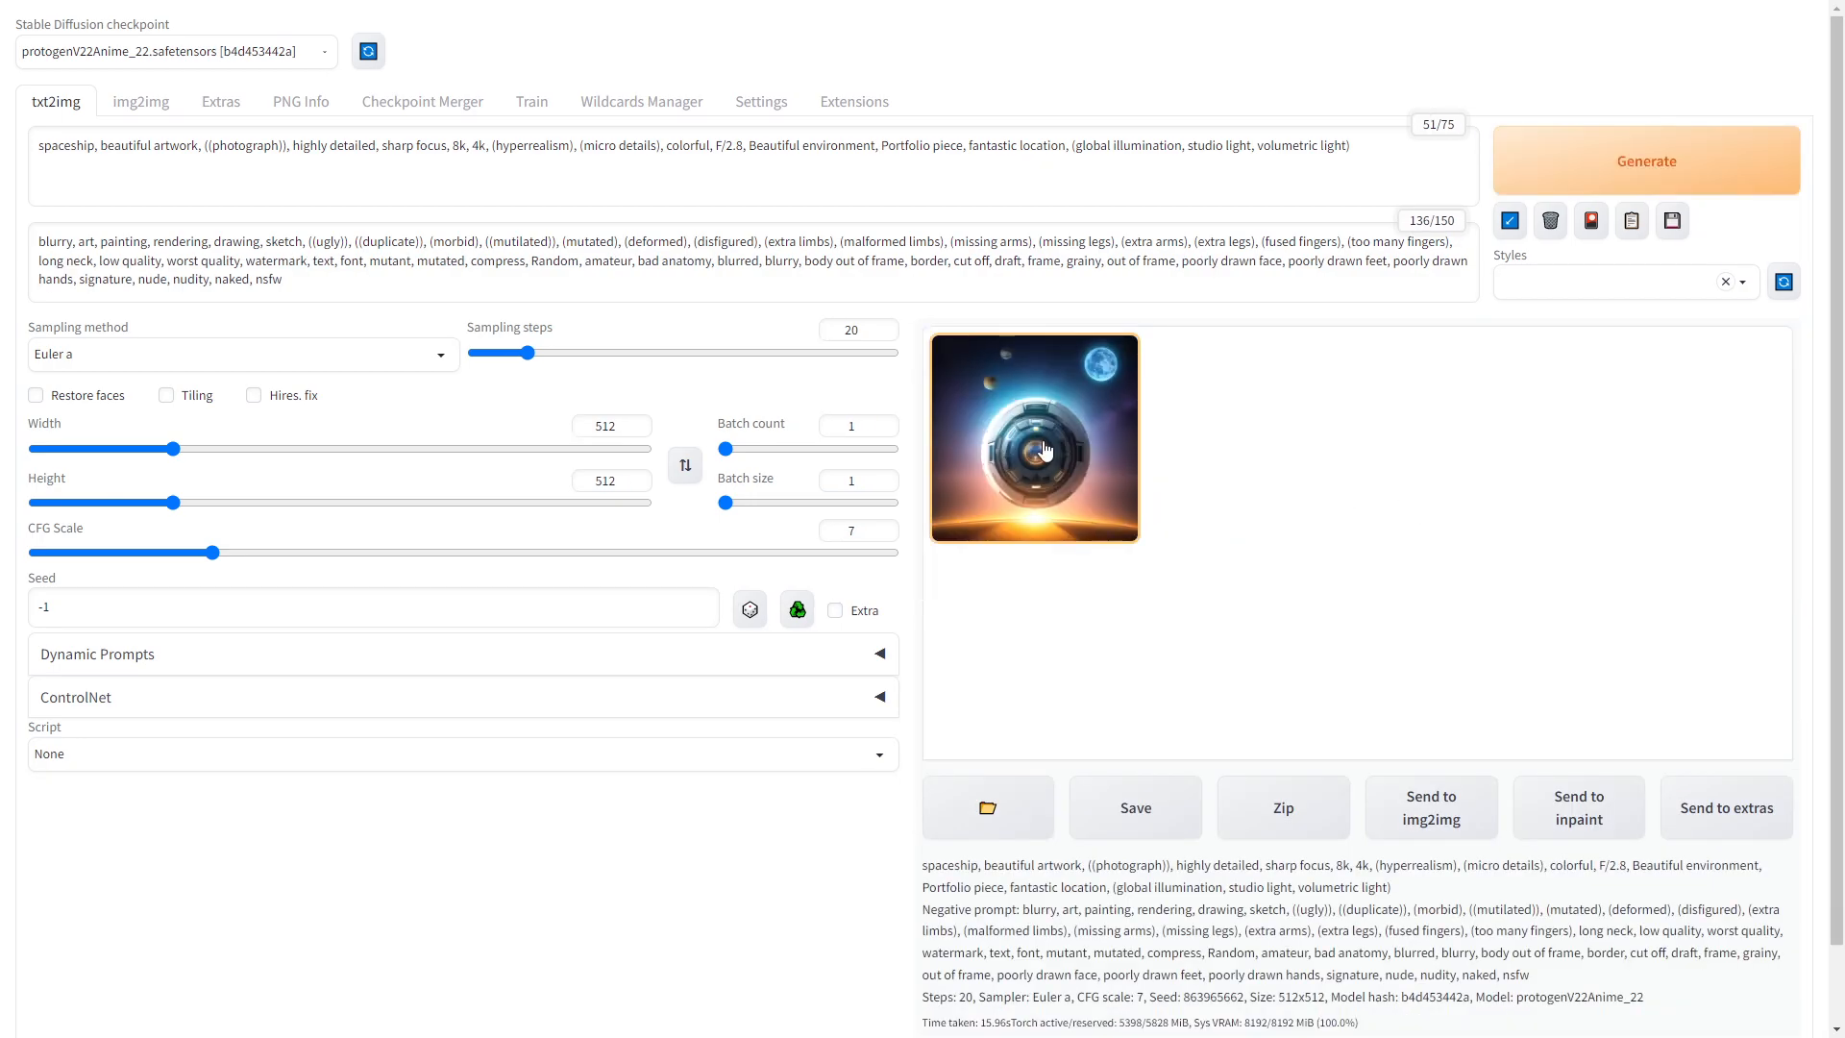
- View the generated spaceship image at full size, and close the enlarged view
click(1045, 450)
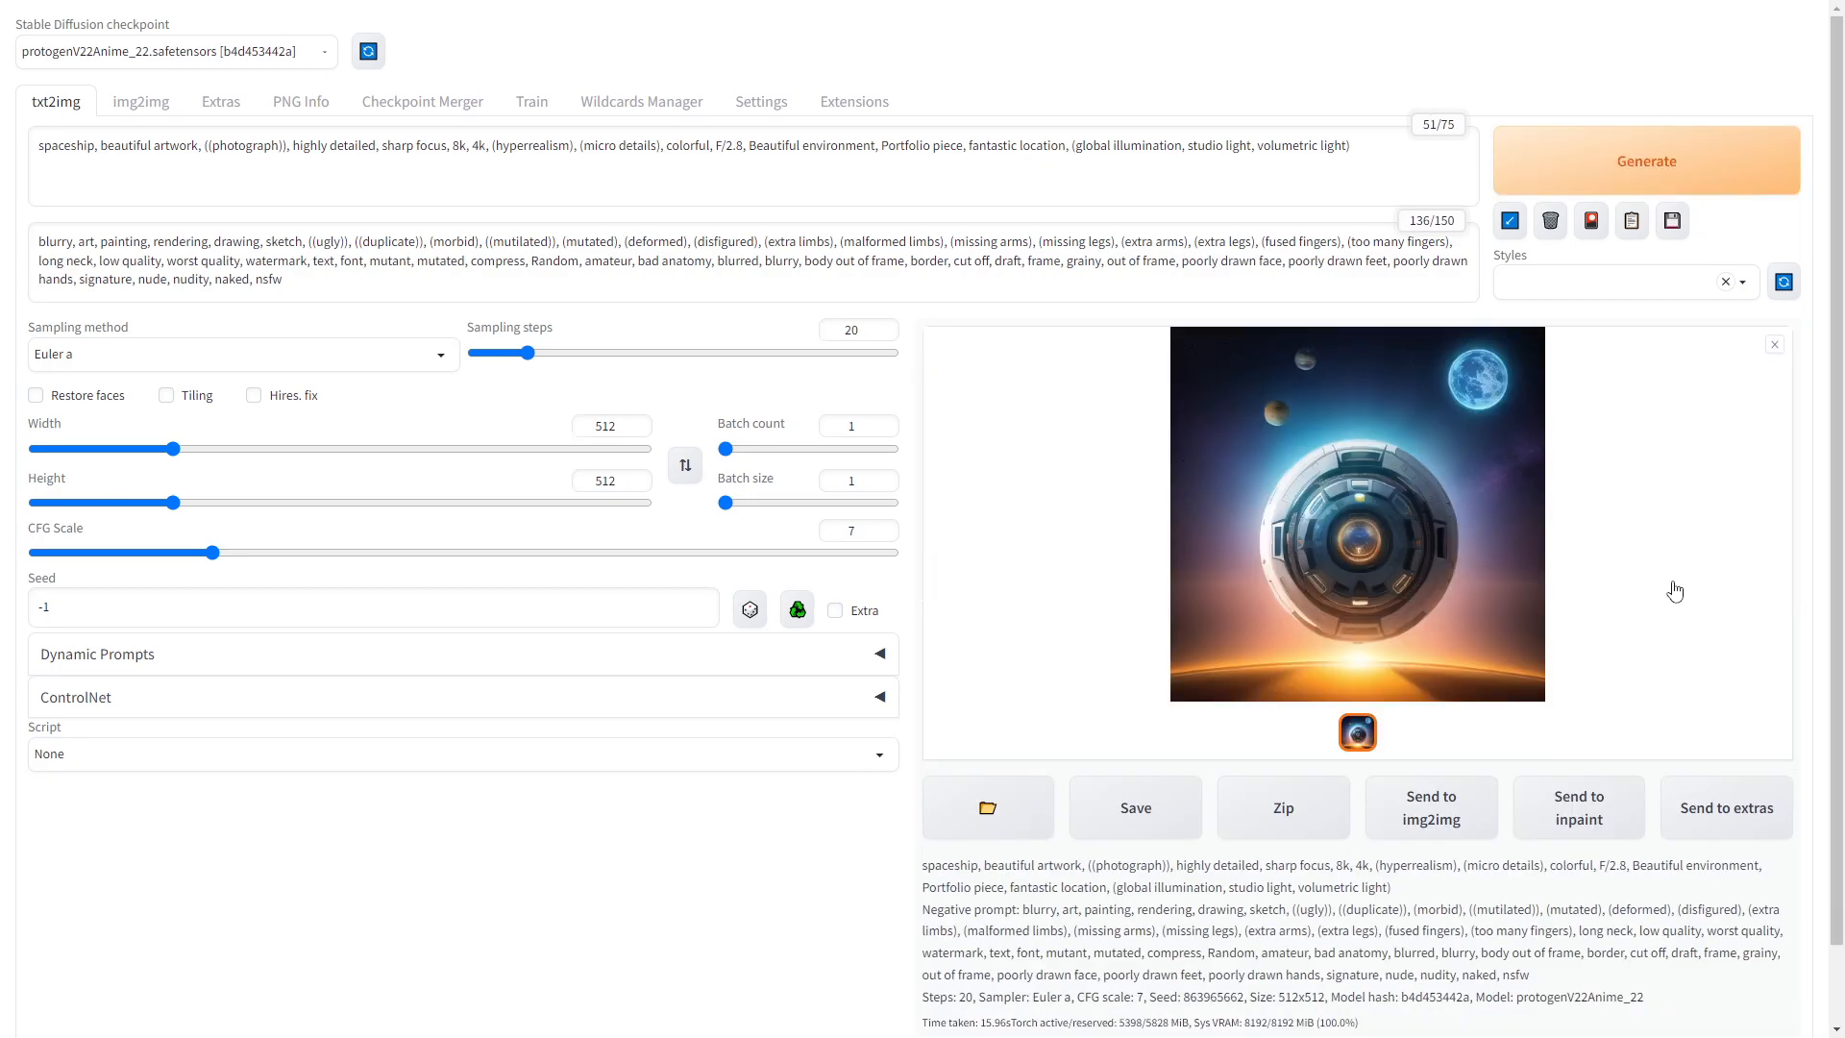
click(1601, 583)
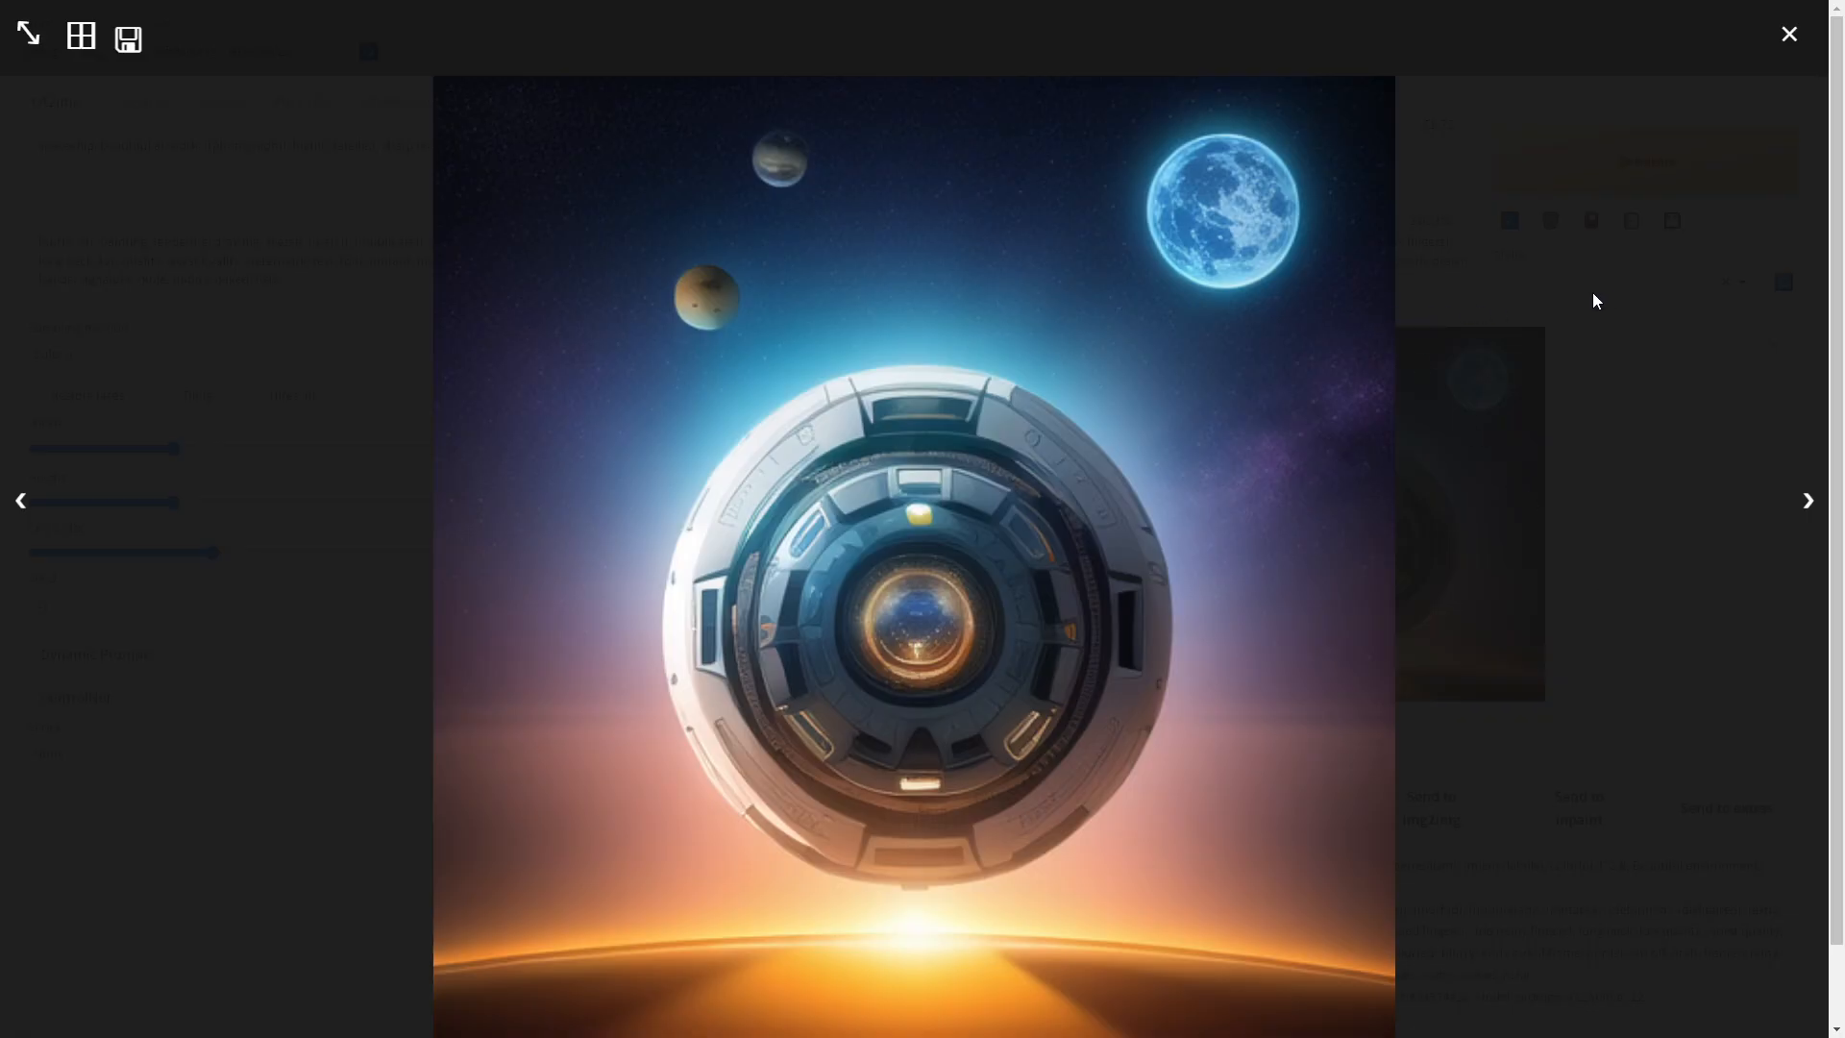
click(1791, 46)
- Set the batch count to 4 and generate a new set of spaceship images
click(883, 422)
click(883, 422)
click(883, 422)
click(1633, 168)
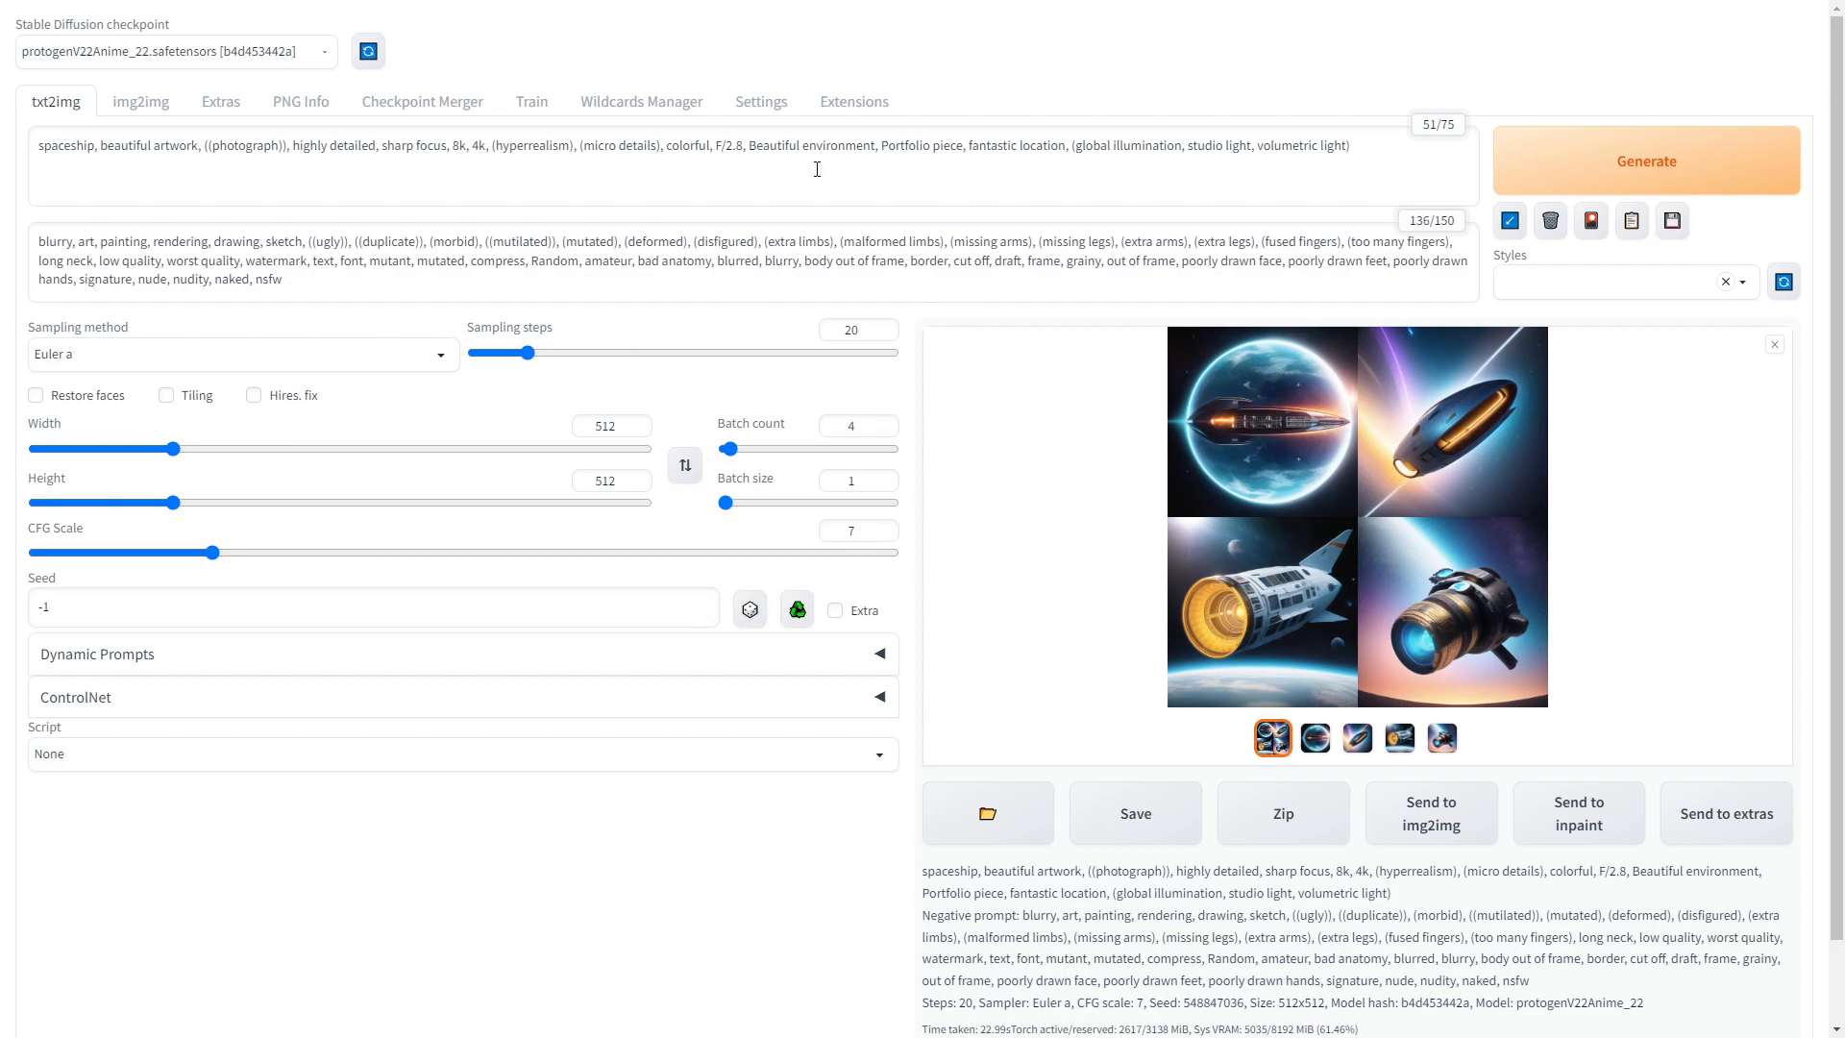
- Examine the enlarged grid of the four generated spaceships and compare it with the detailed prompt
click(1242, 464)
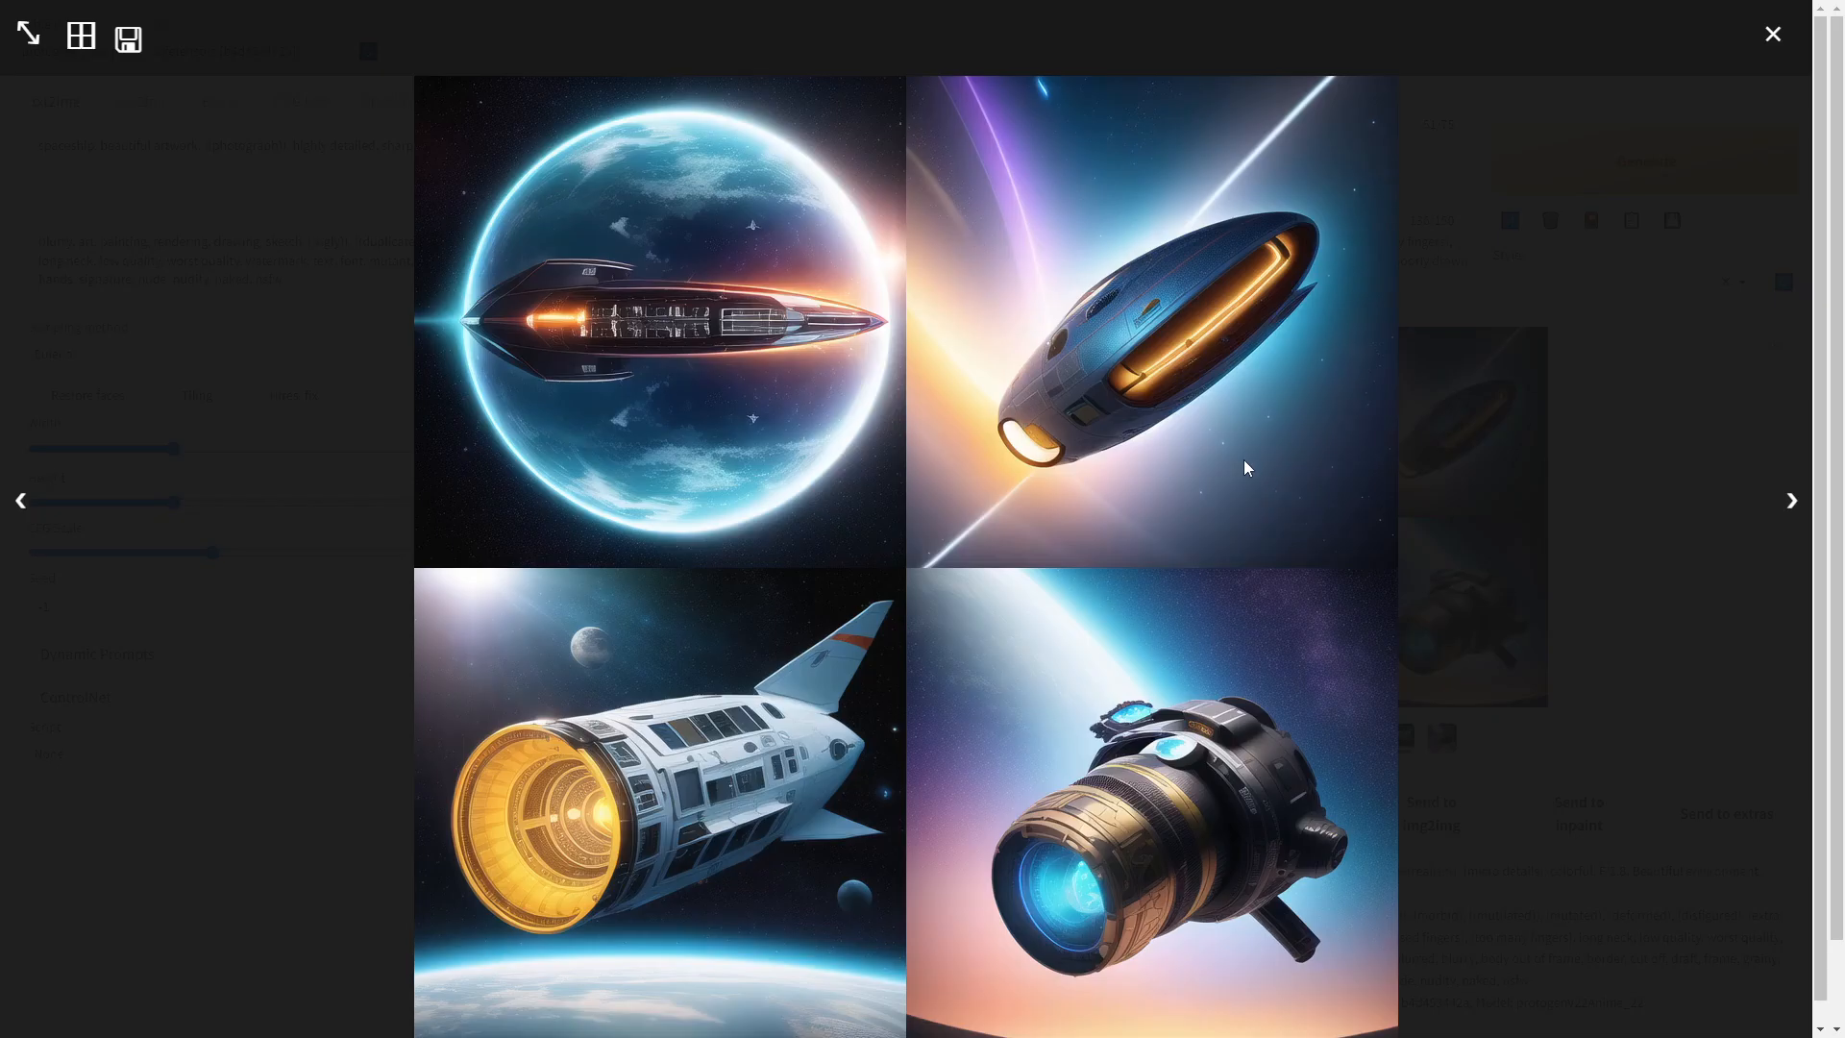
click(1479, 411)
click(1322, 473)
click(211, 182)
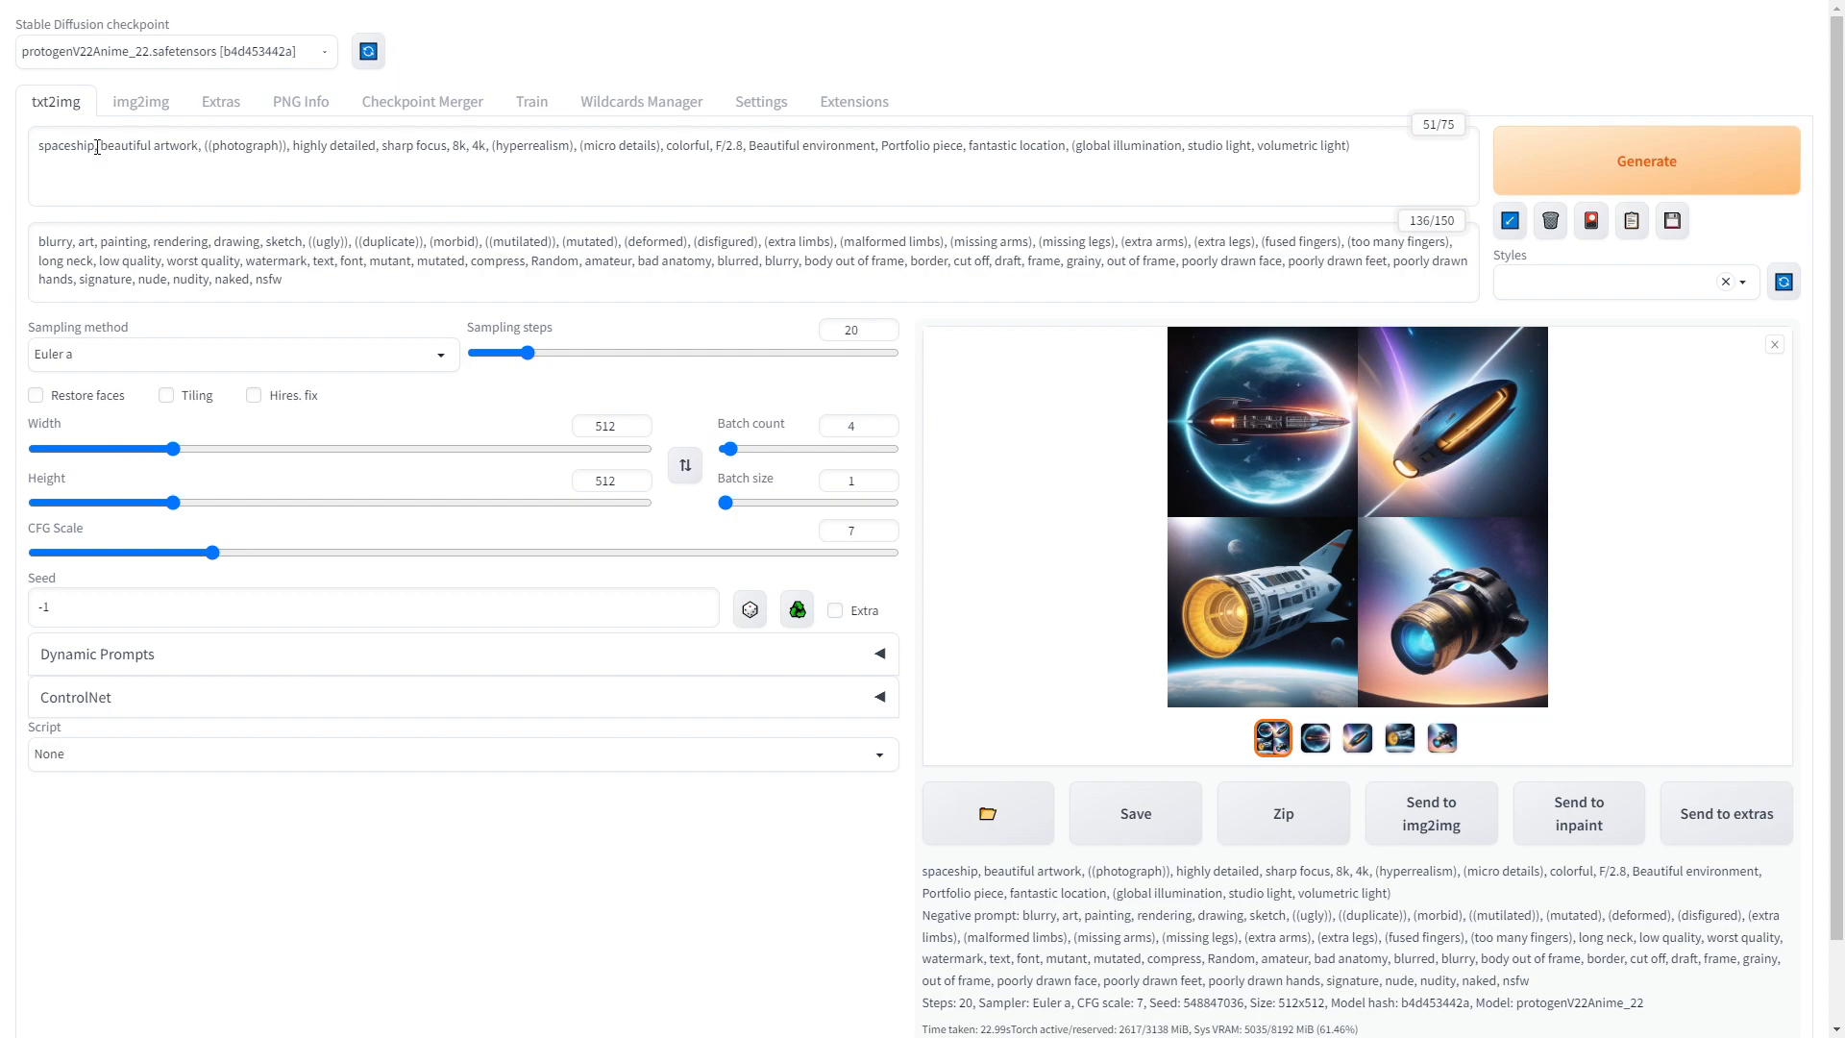
click(1304, 396)
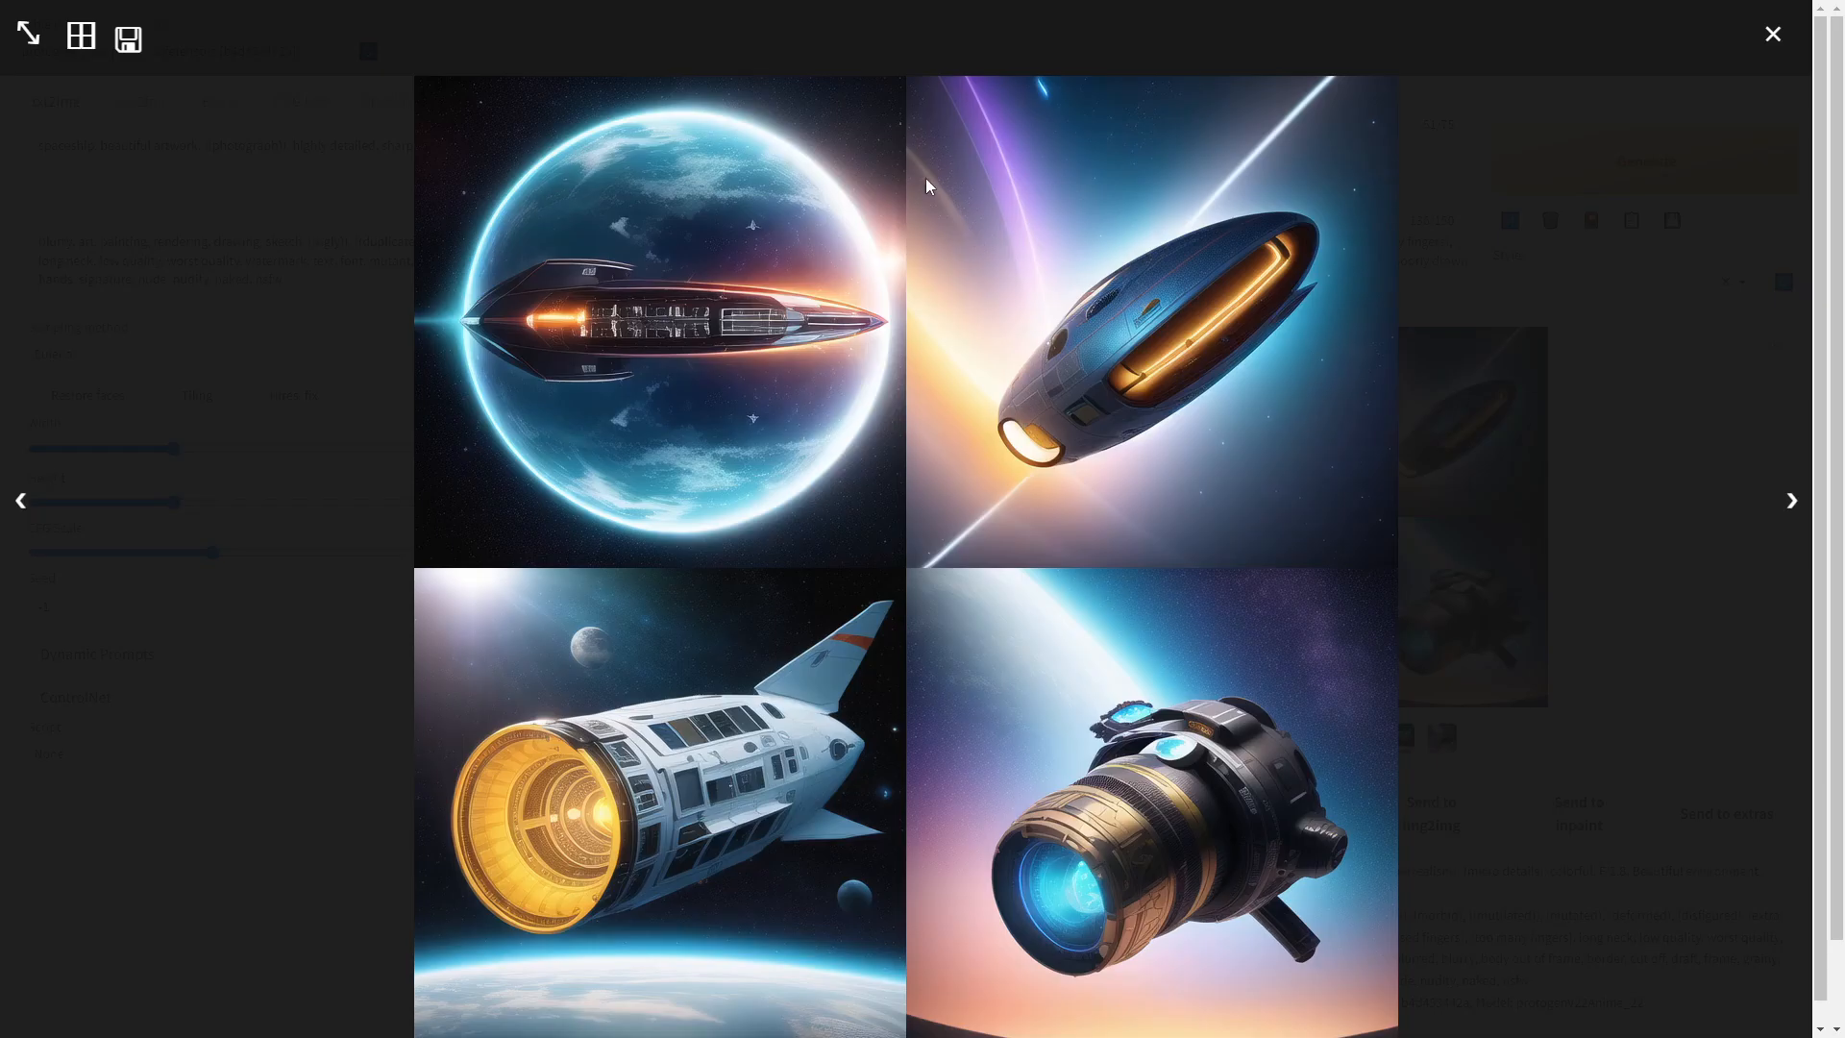
click(1414, 712)
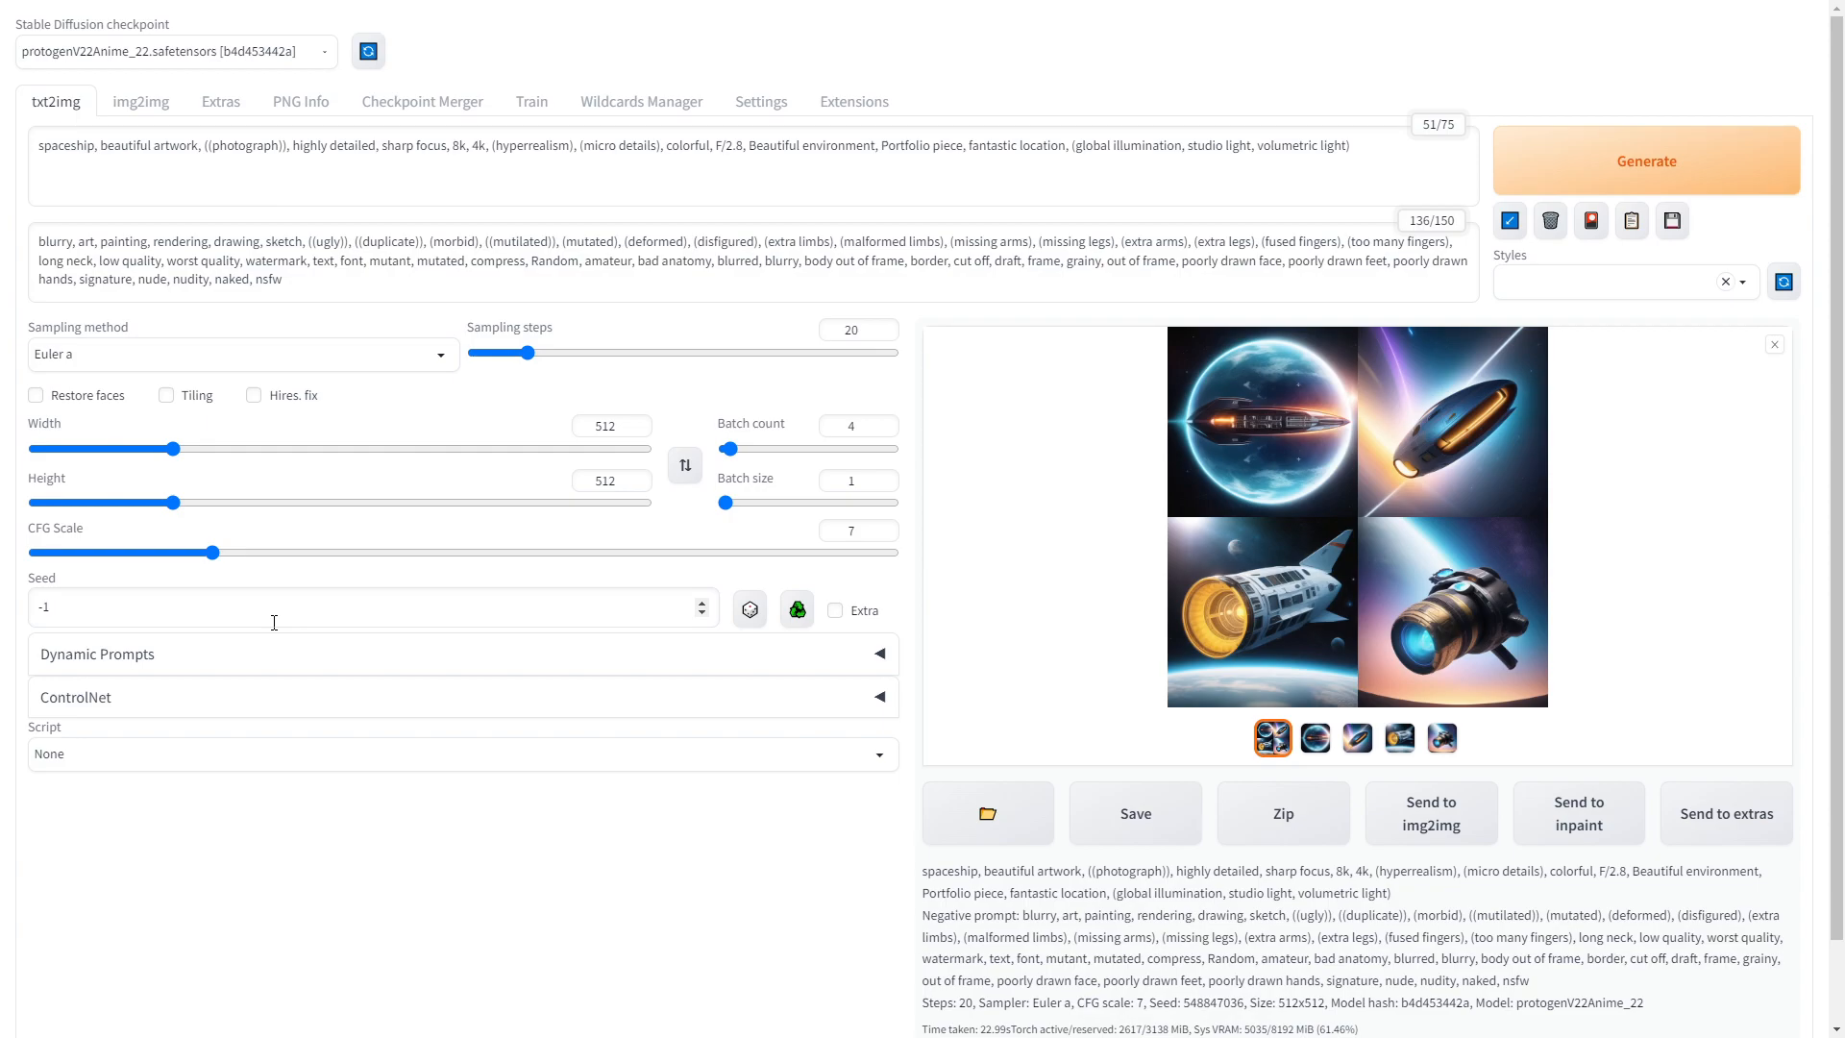
click(1280, 540)
click(1573, 557)
- Examine each of the four detailed-prompt spaceship images individually at full size
click(1315, 737)
click(1384, 665)
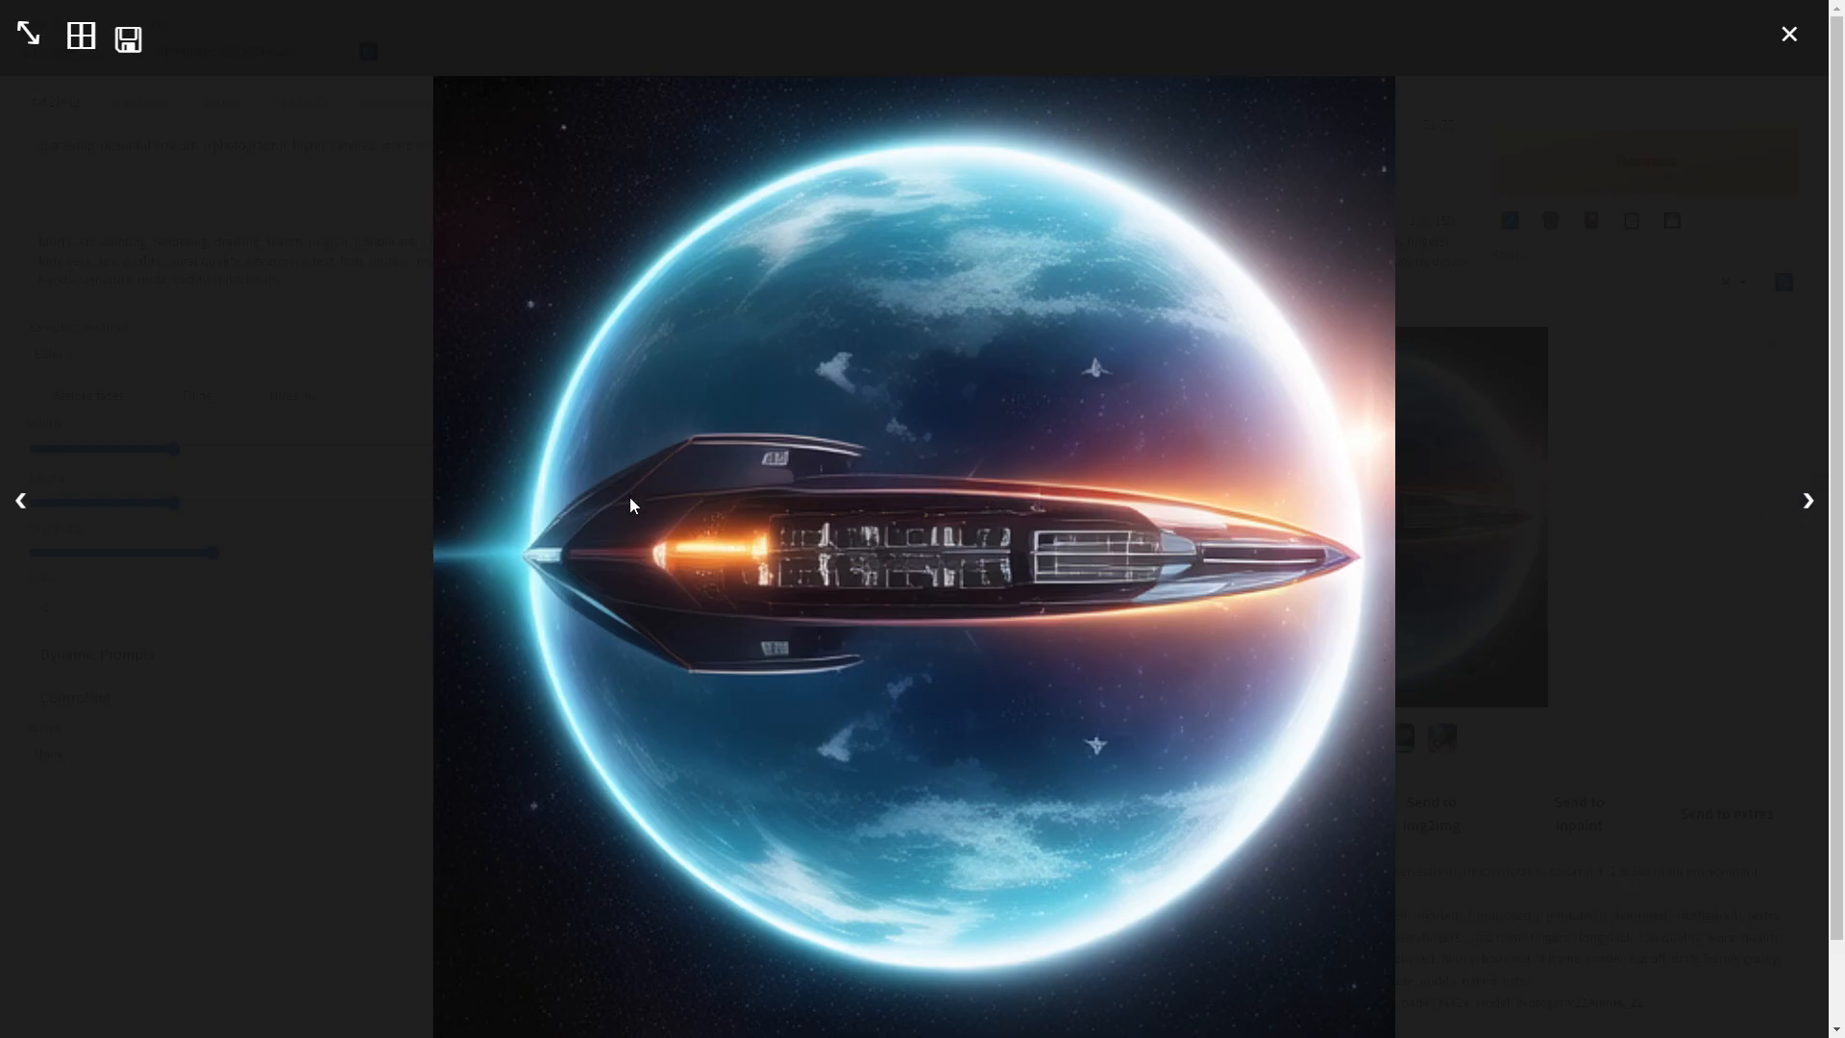
click(1806, 503)
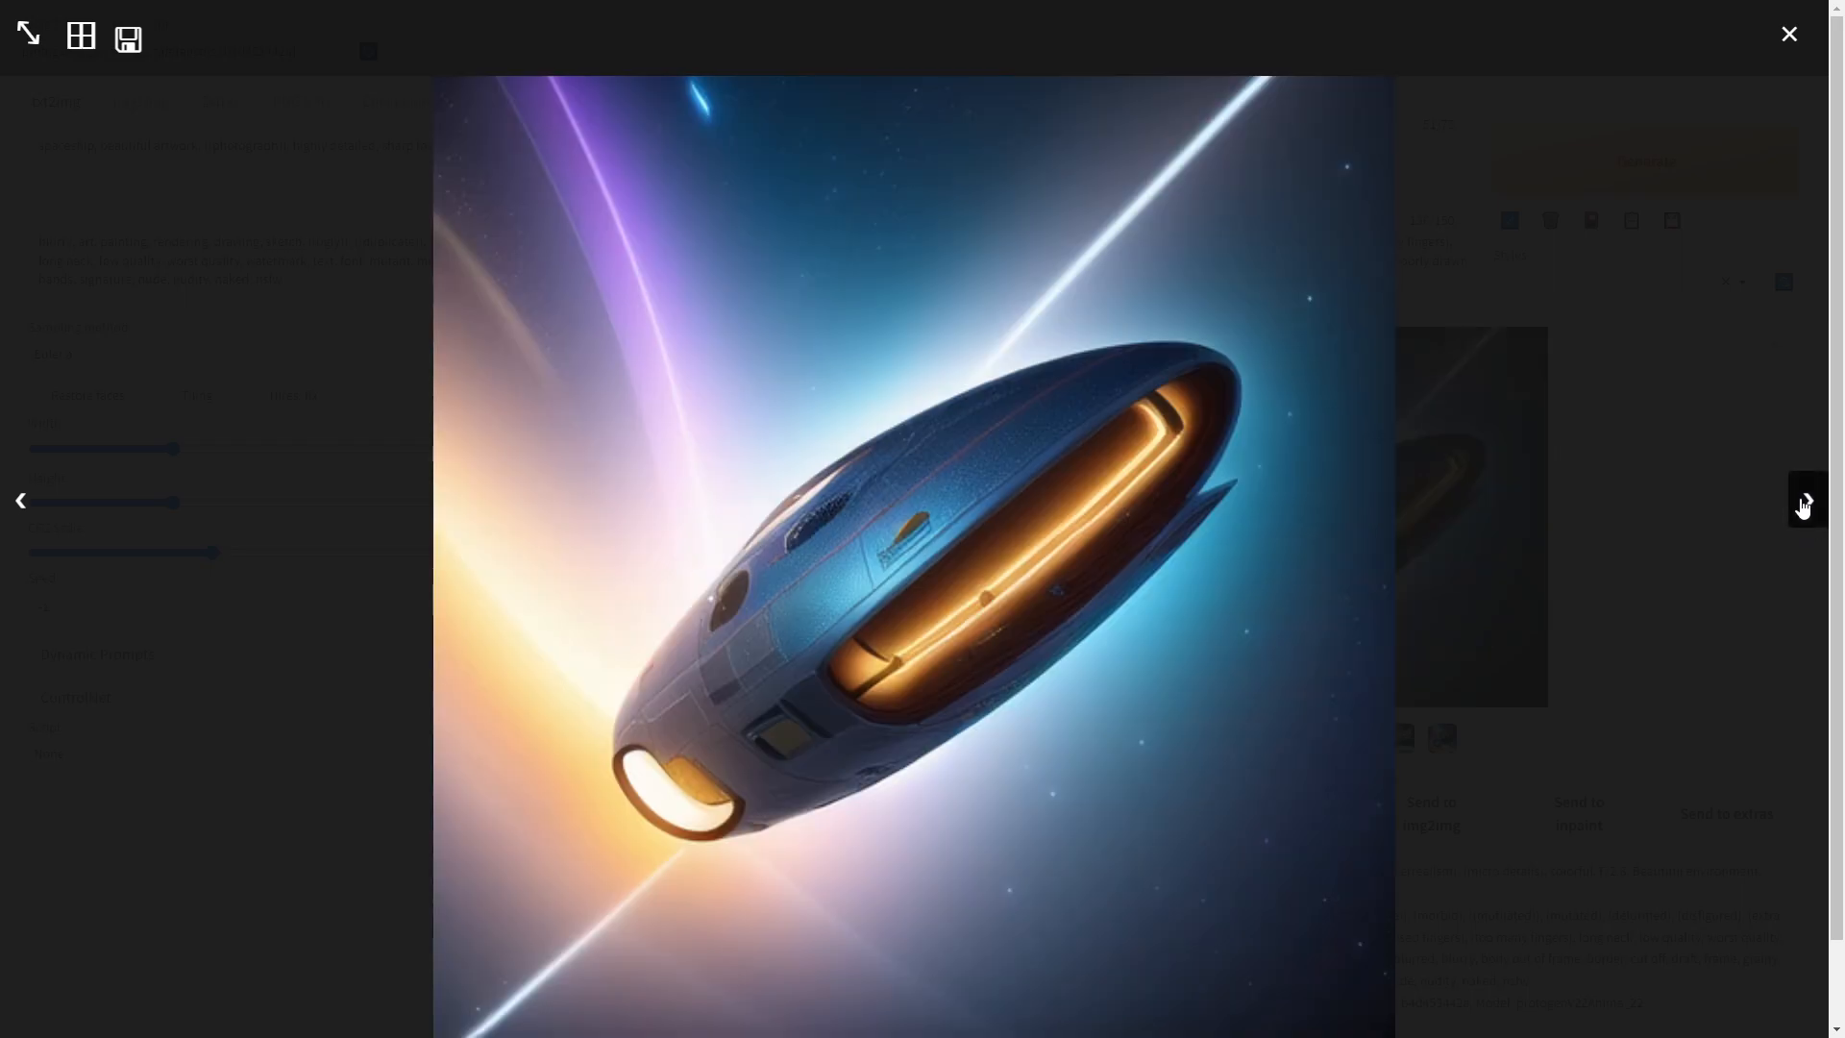
click(1803, 508)
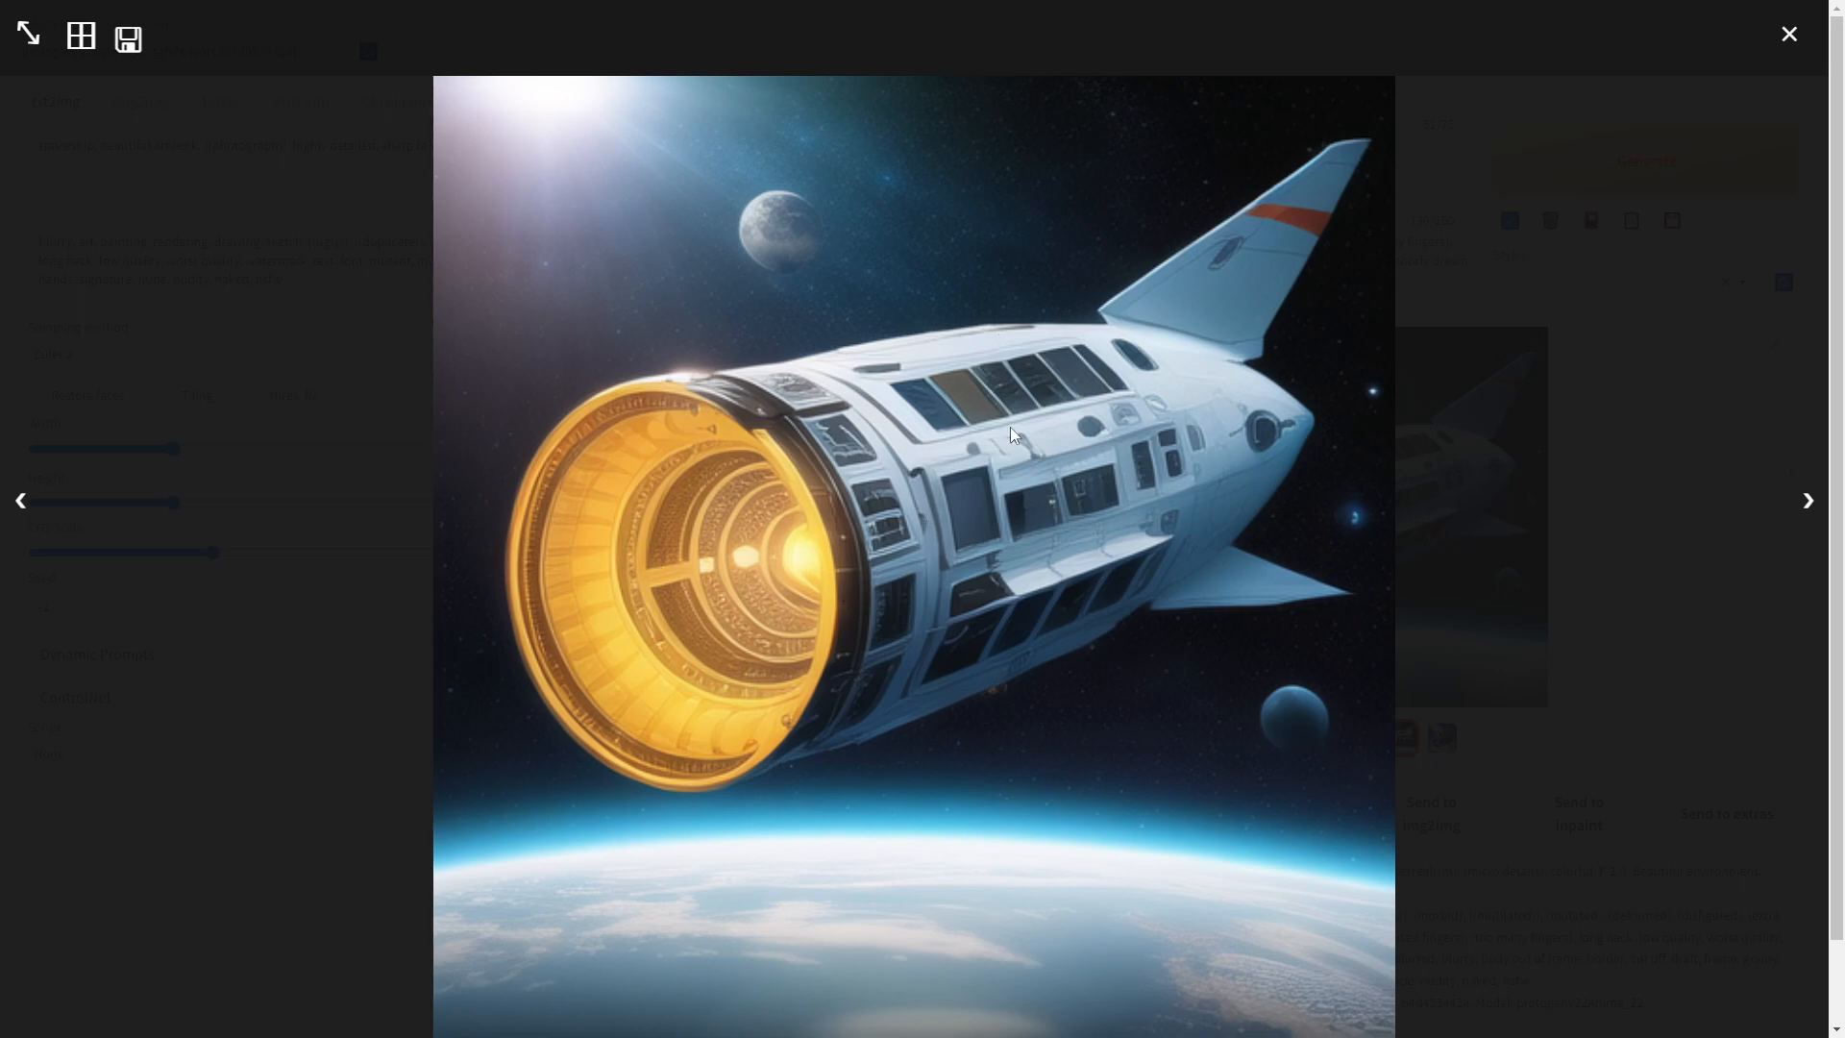
click(1806, 502)
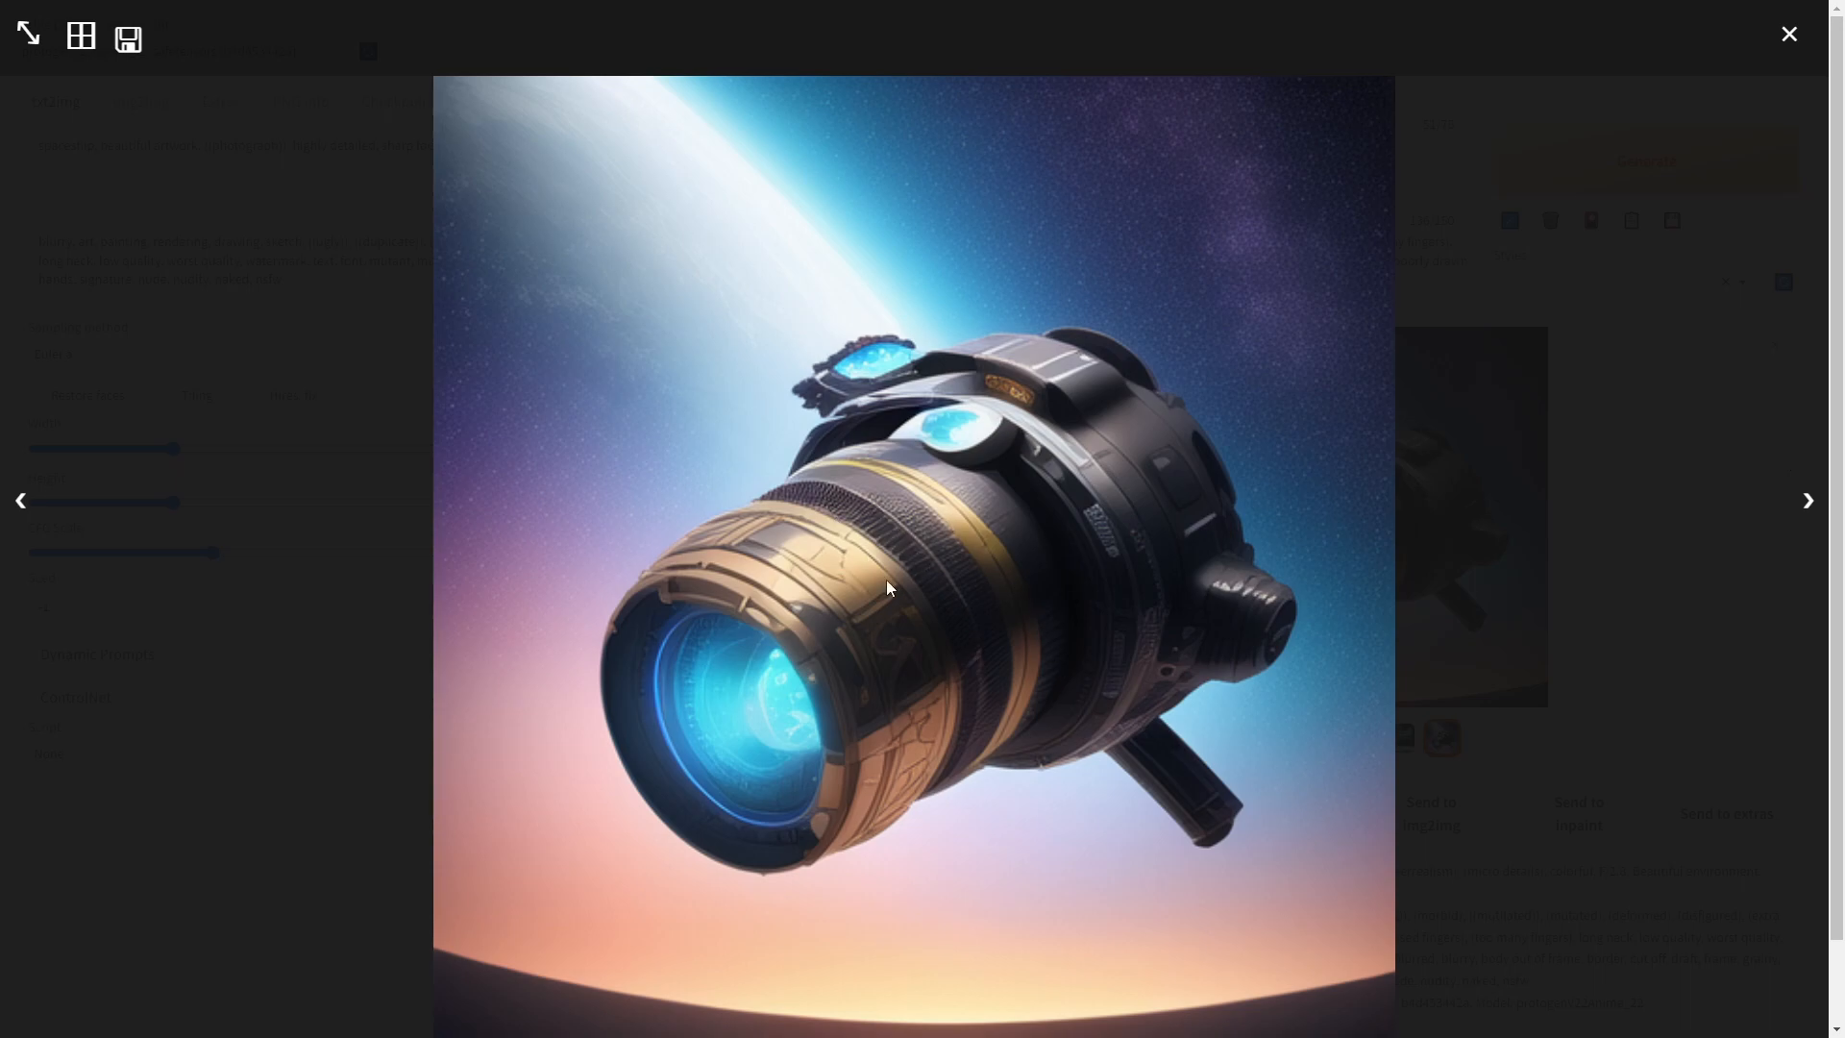
click(1583, 571)
double_click(722, 156)
click(1372, 524)
click(1595, 527)
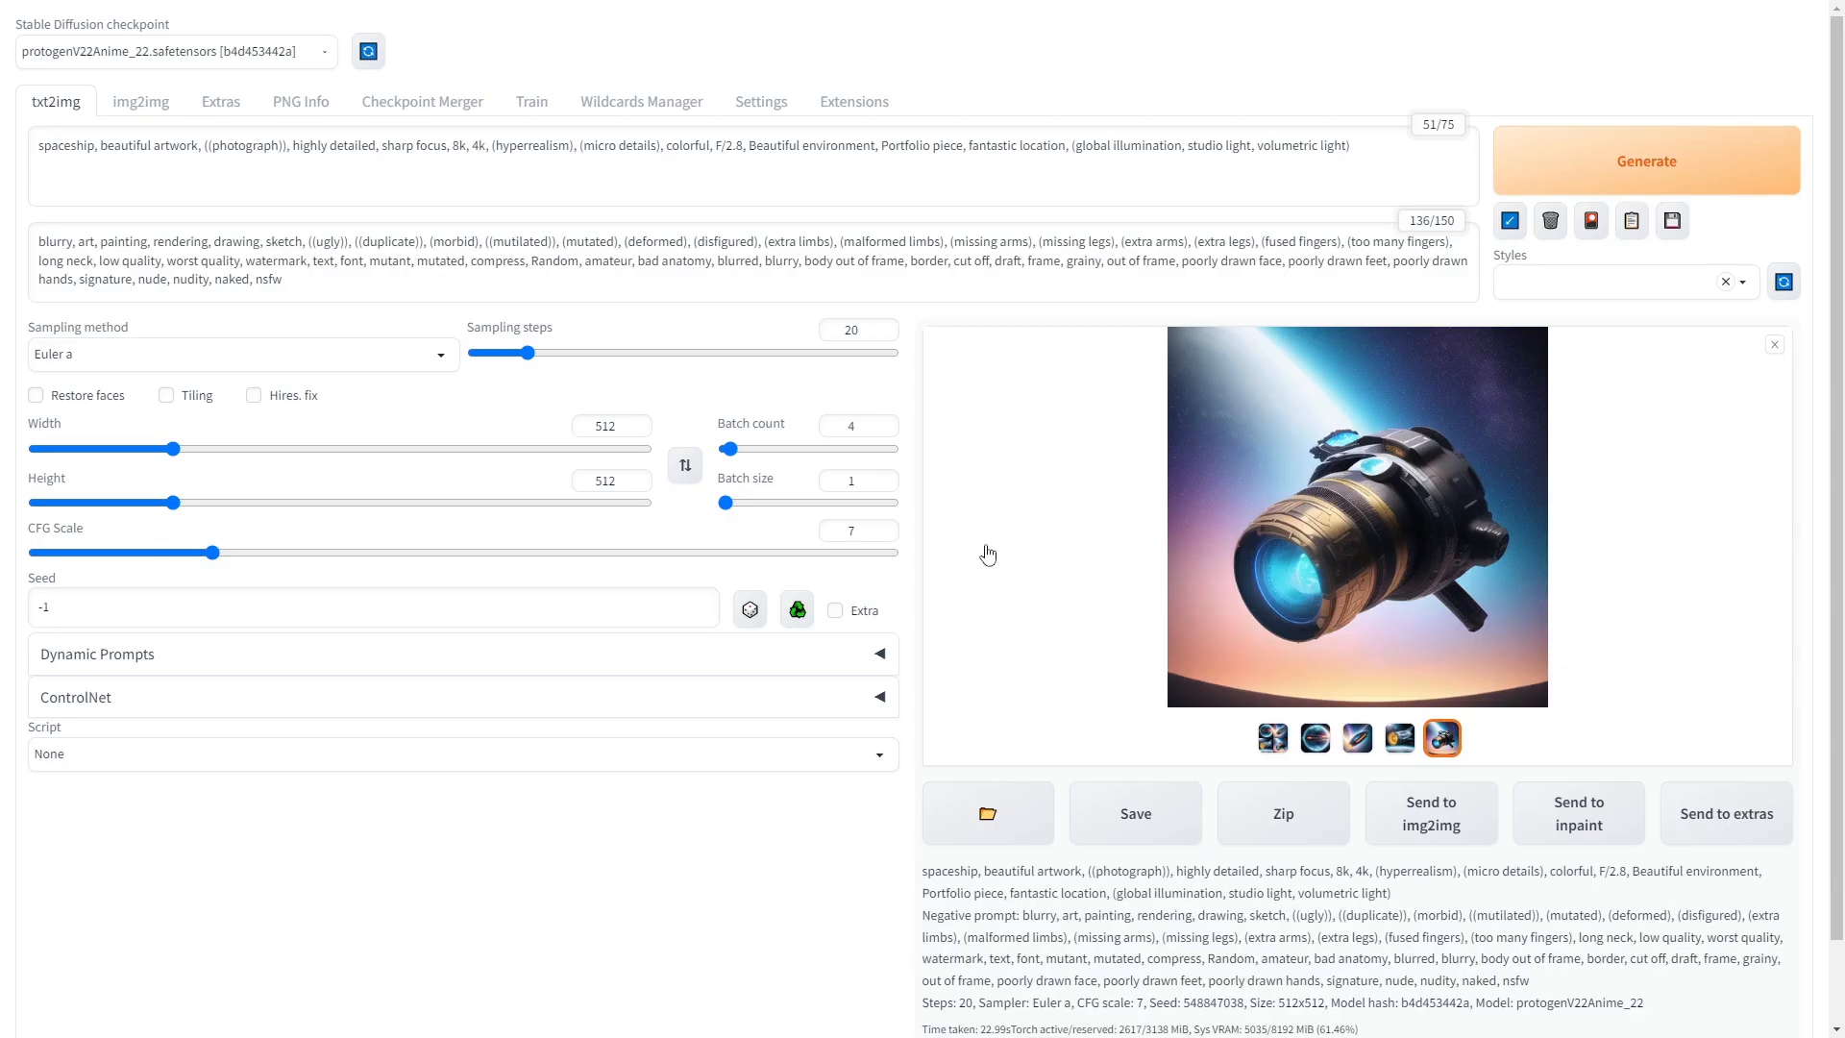
- Reduce the positive prompt to just "spaceship" and generate a new batch
drag(1363, 158, 101, 205)
key(BackSpace)
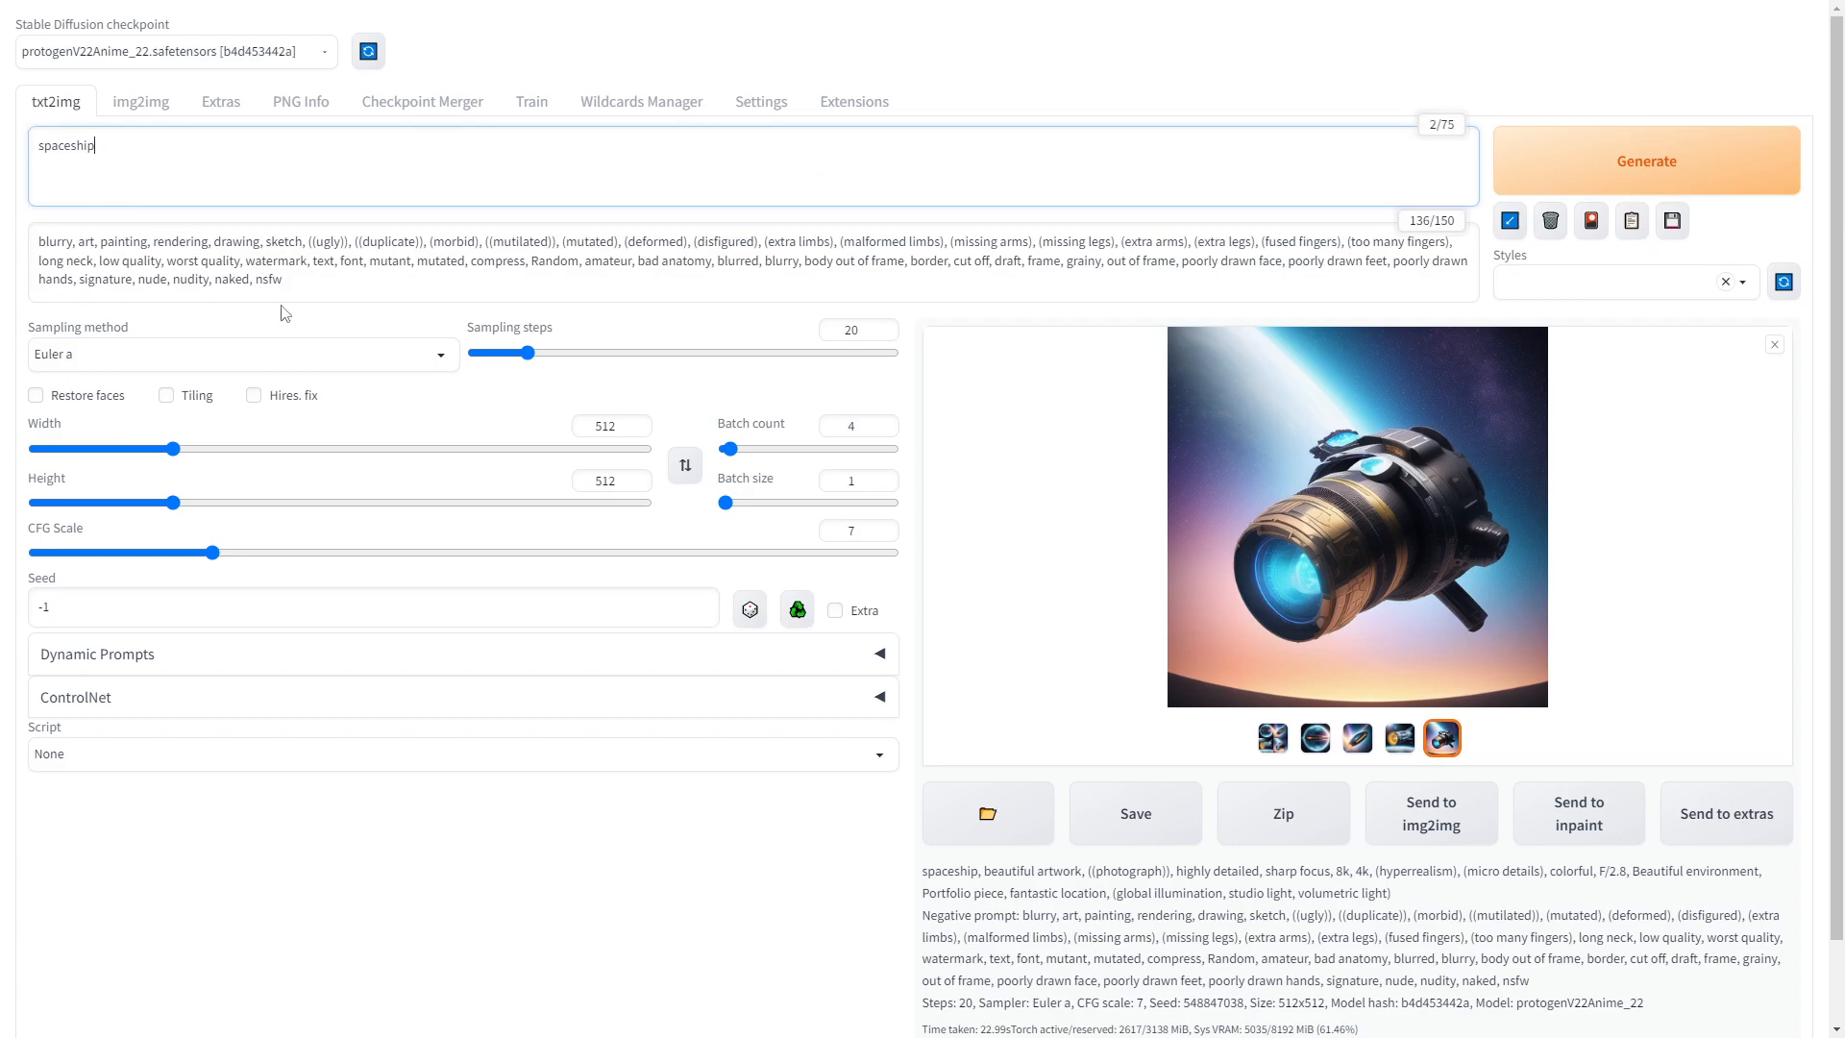
click(1537, 173)
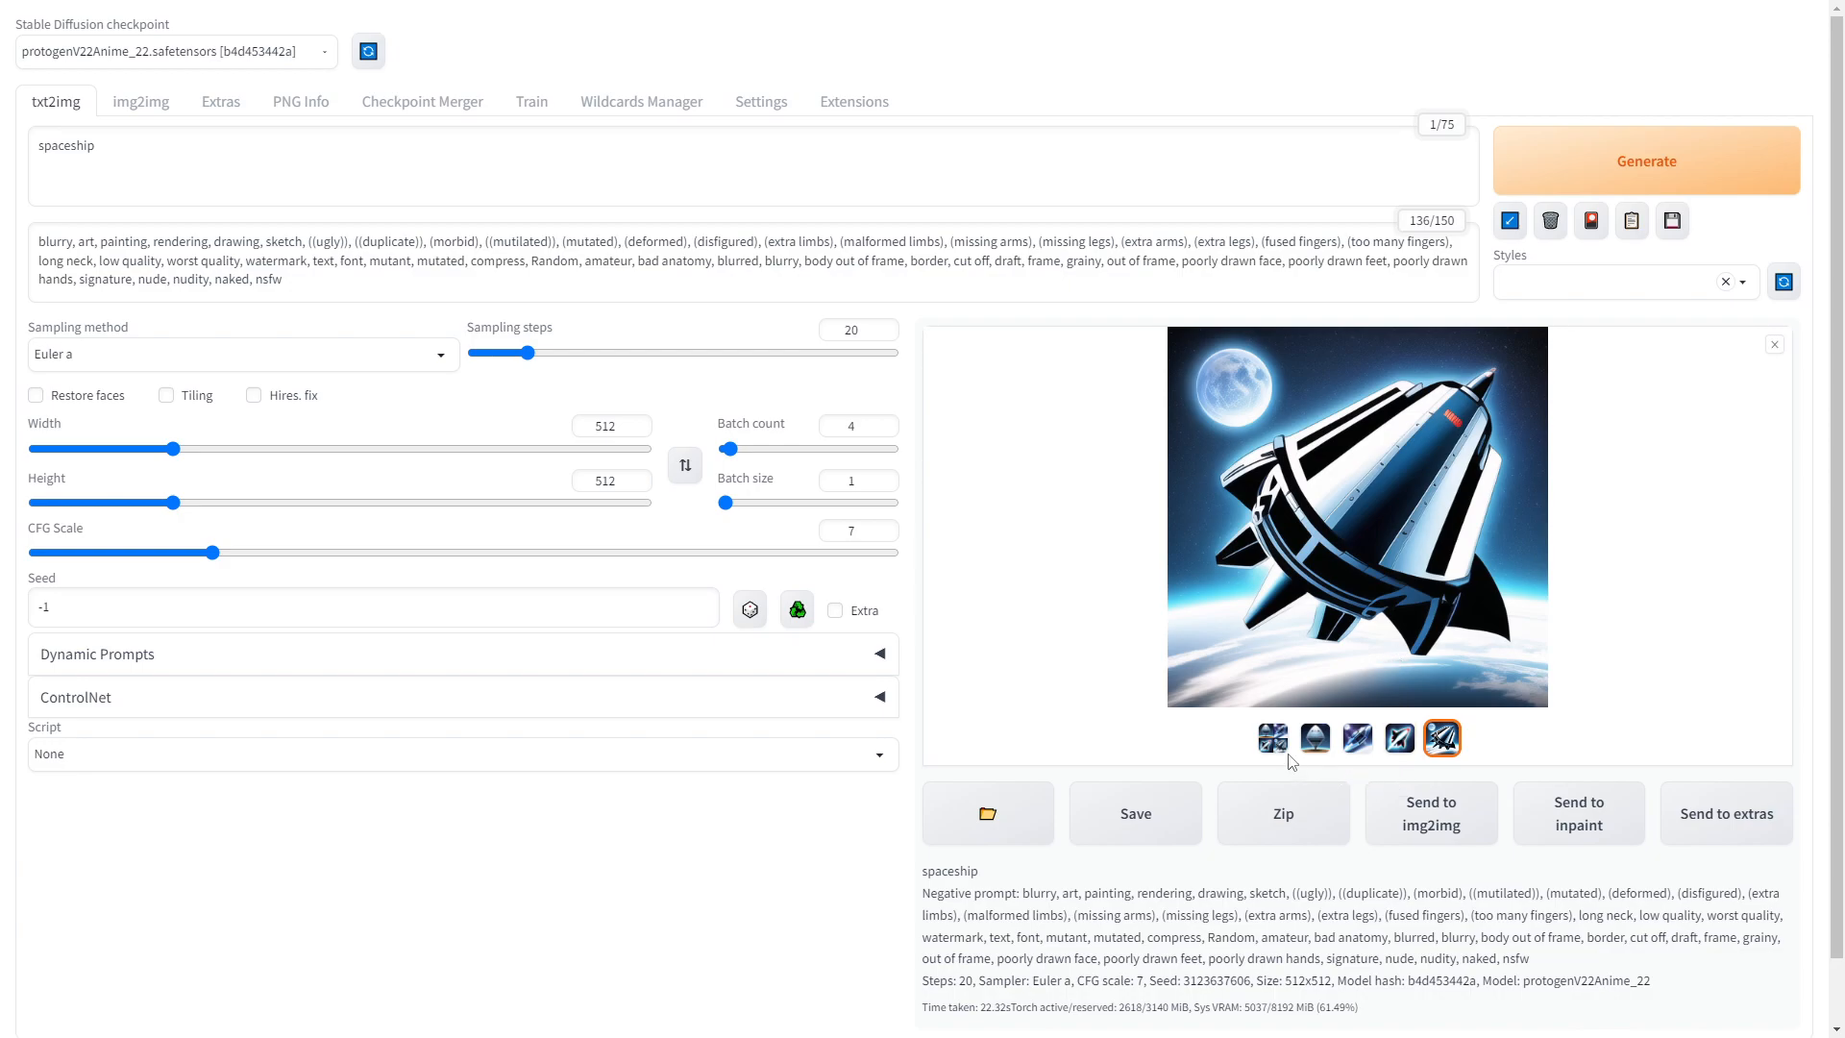
- Examine the images from the plain "spaceship" prompt one by one at full size
click(1315, 738)
click(1362, 580)
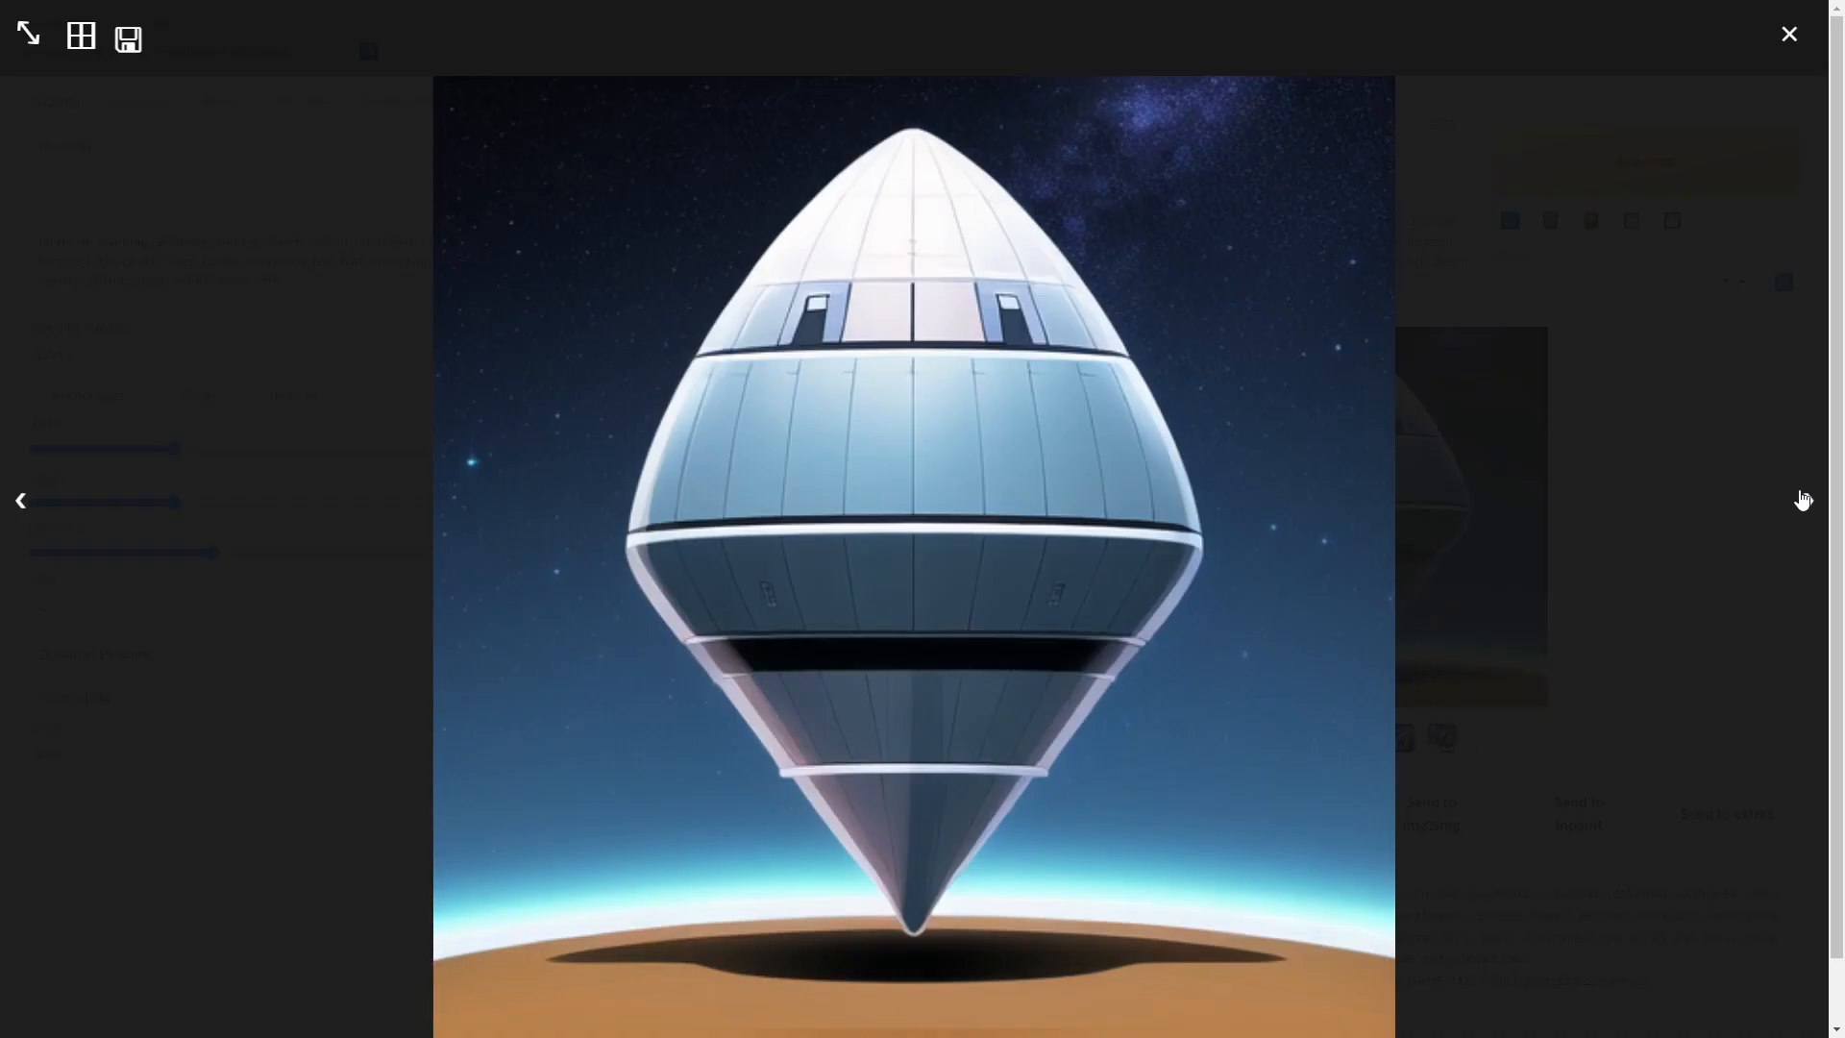
click(1807, 500)
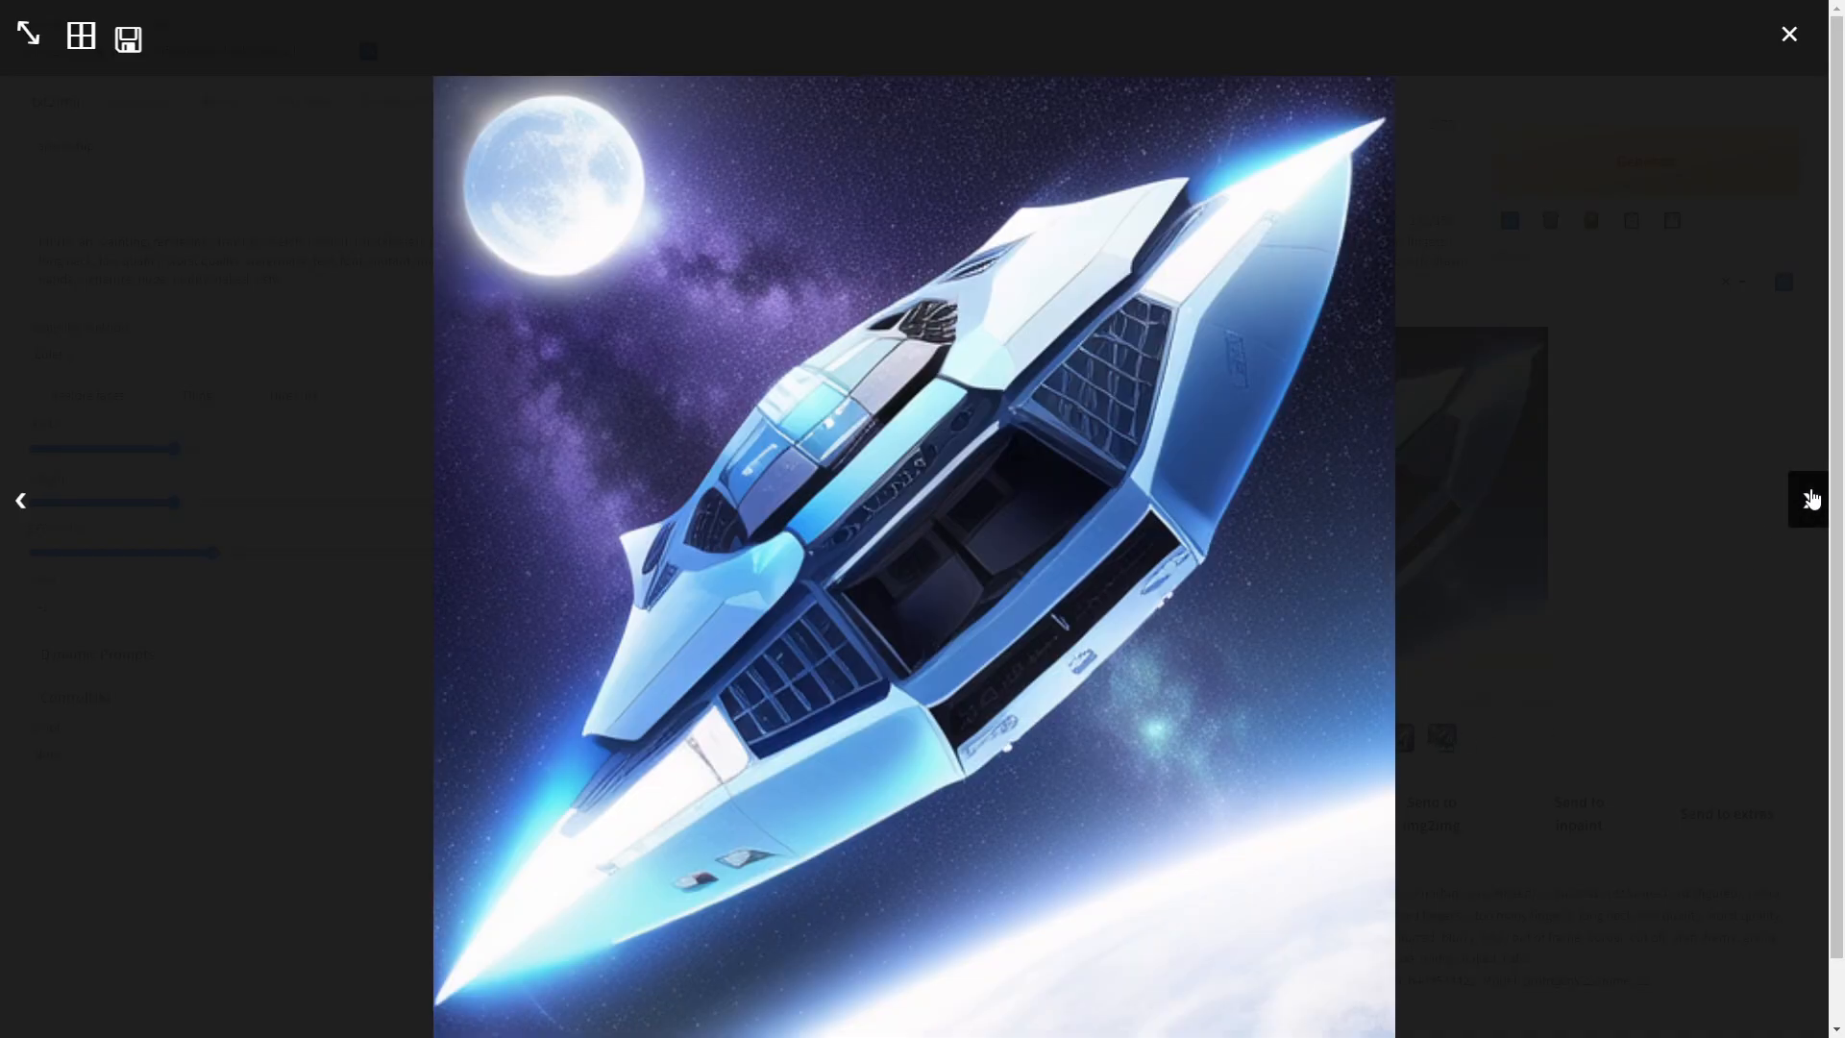
click(1810, 499)
click(1810, 500)
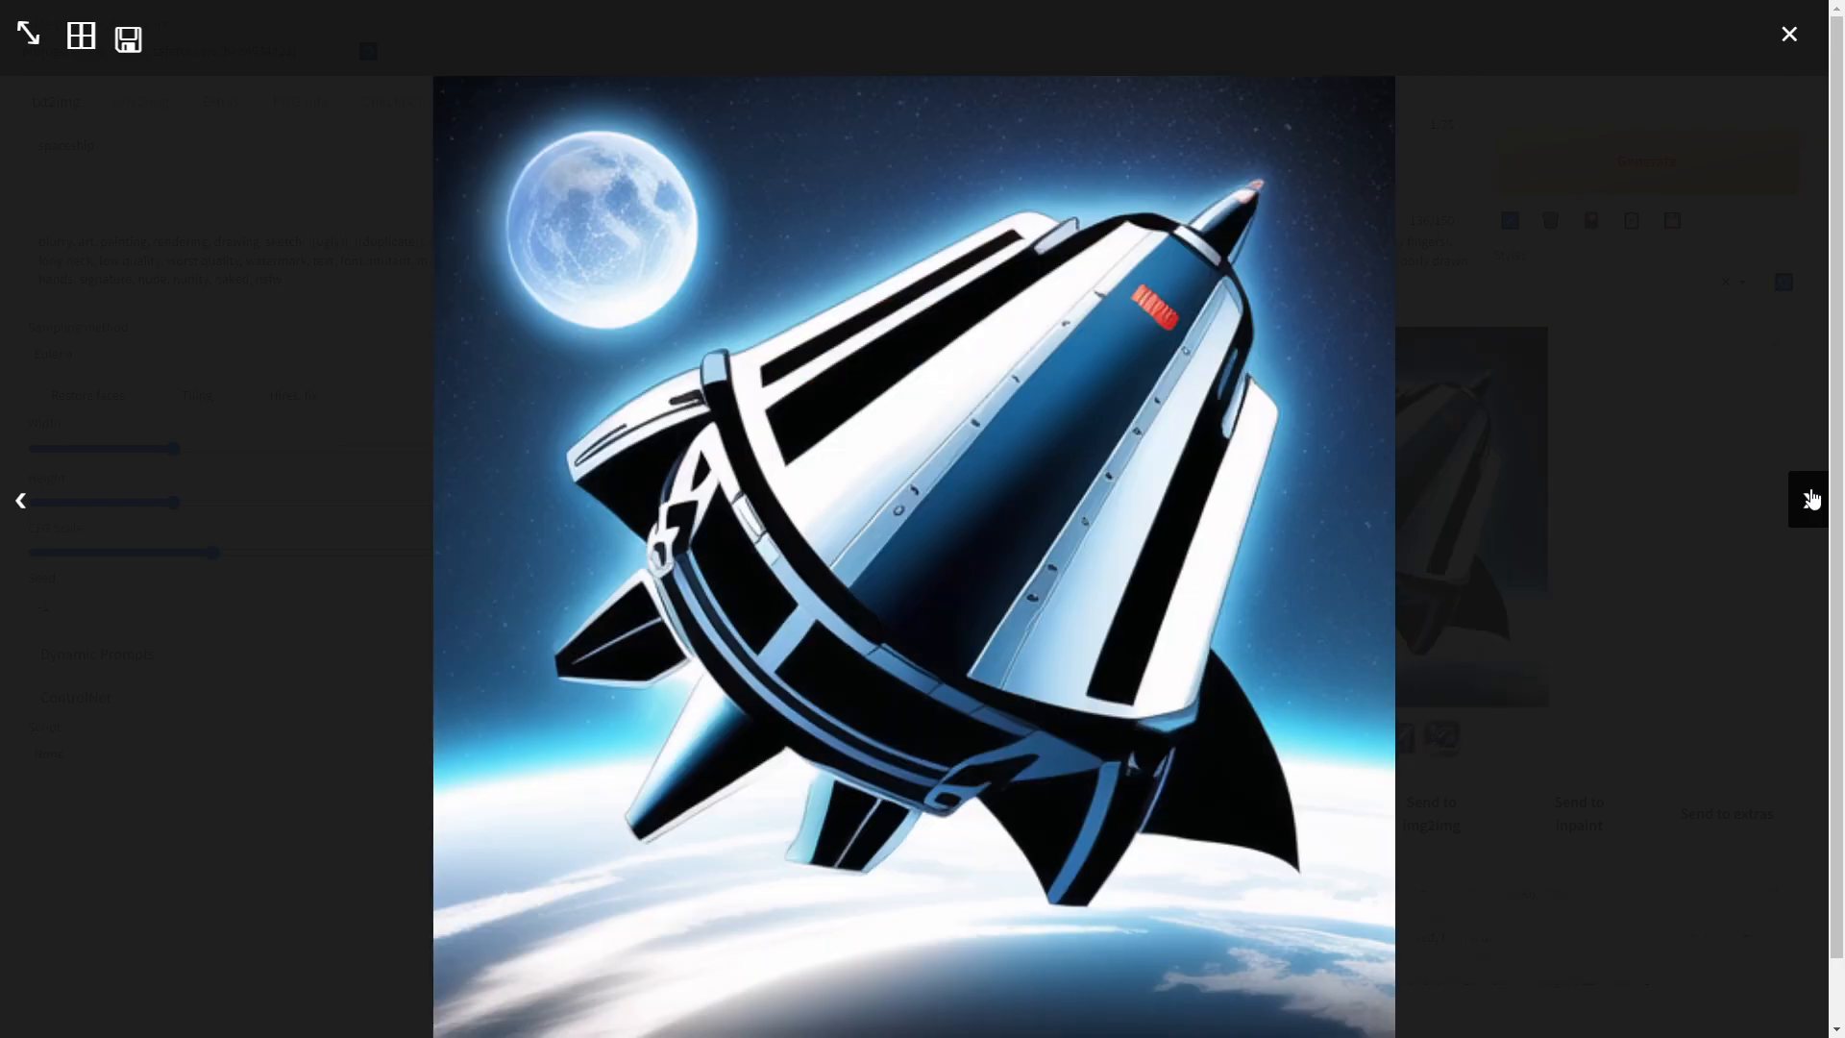
click(1704, 523)
- Put "(vector art:1.2)," in front of "spaceship" in the prompt and generate a new batch
click(202, 181)
key(ctrl+a)
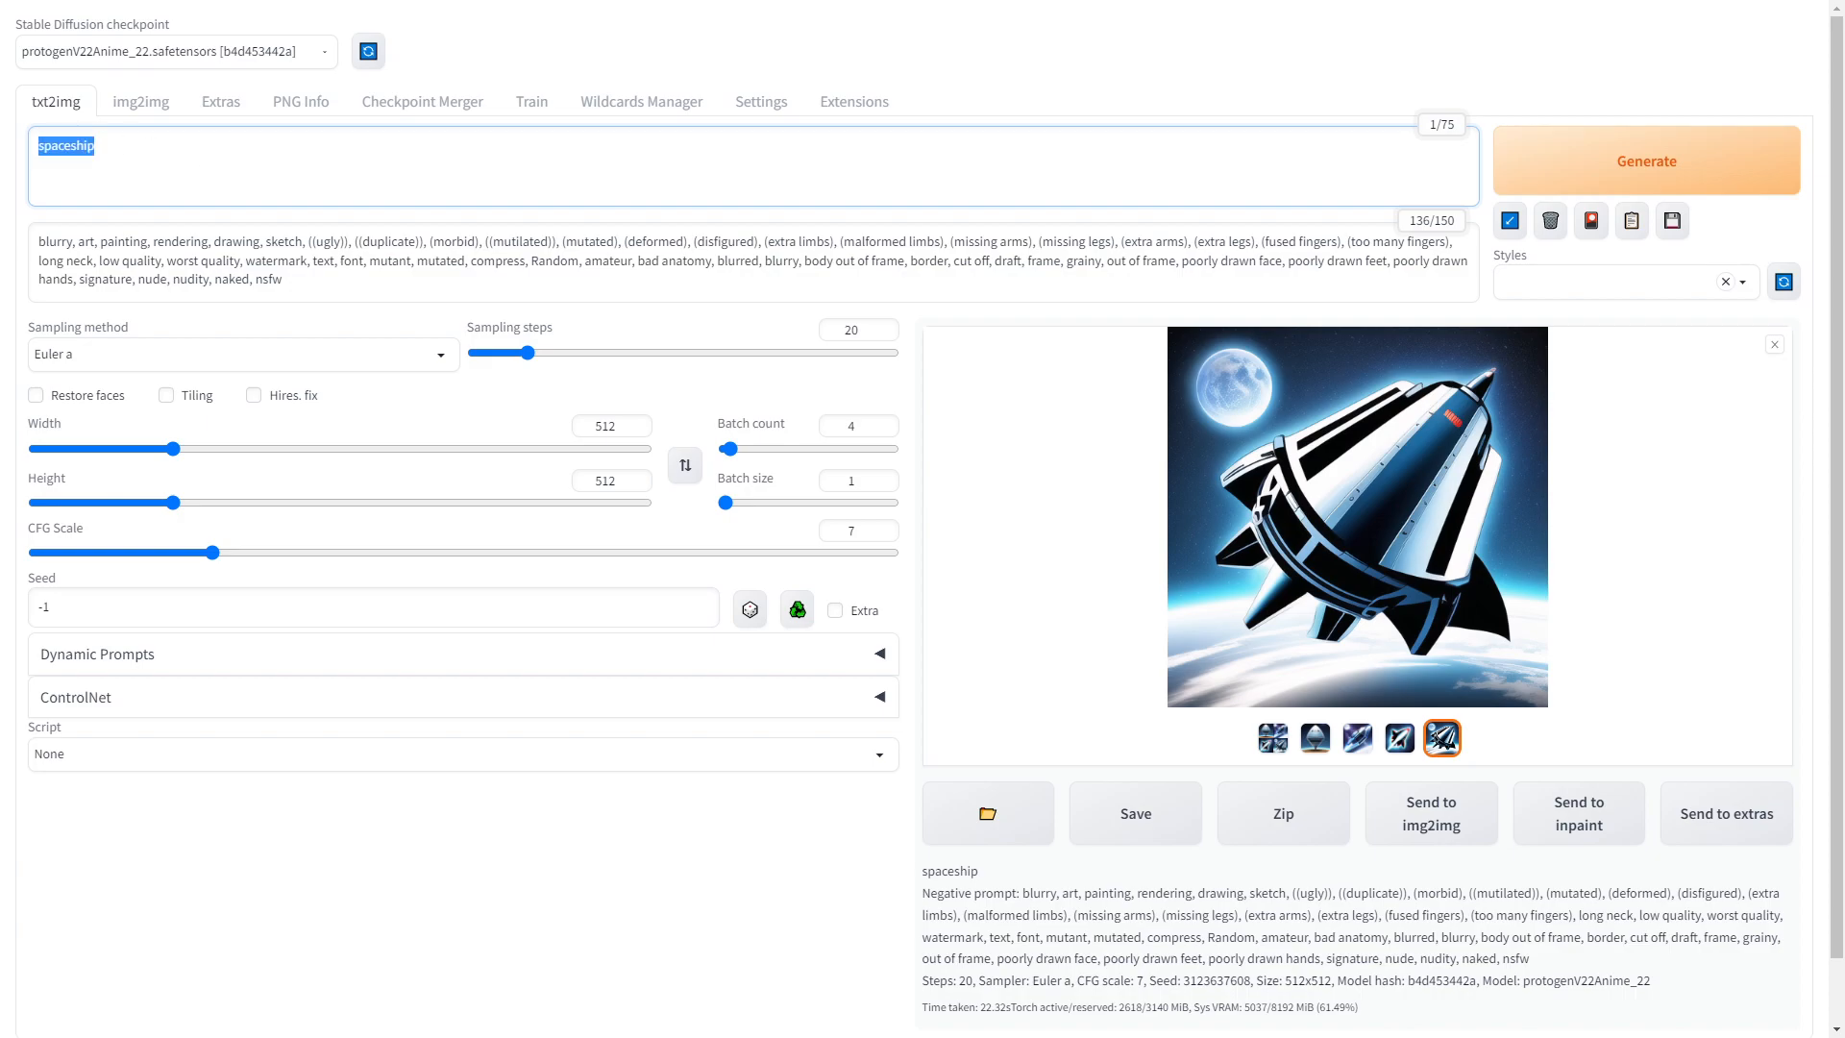
click(38, 157)
text(vector art,)
key(Left)
key(shift+Home)
key(ctrl+Up)
key(ctrl+Up)
drag(124, 148, 6, 153)
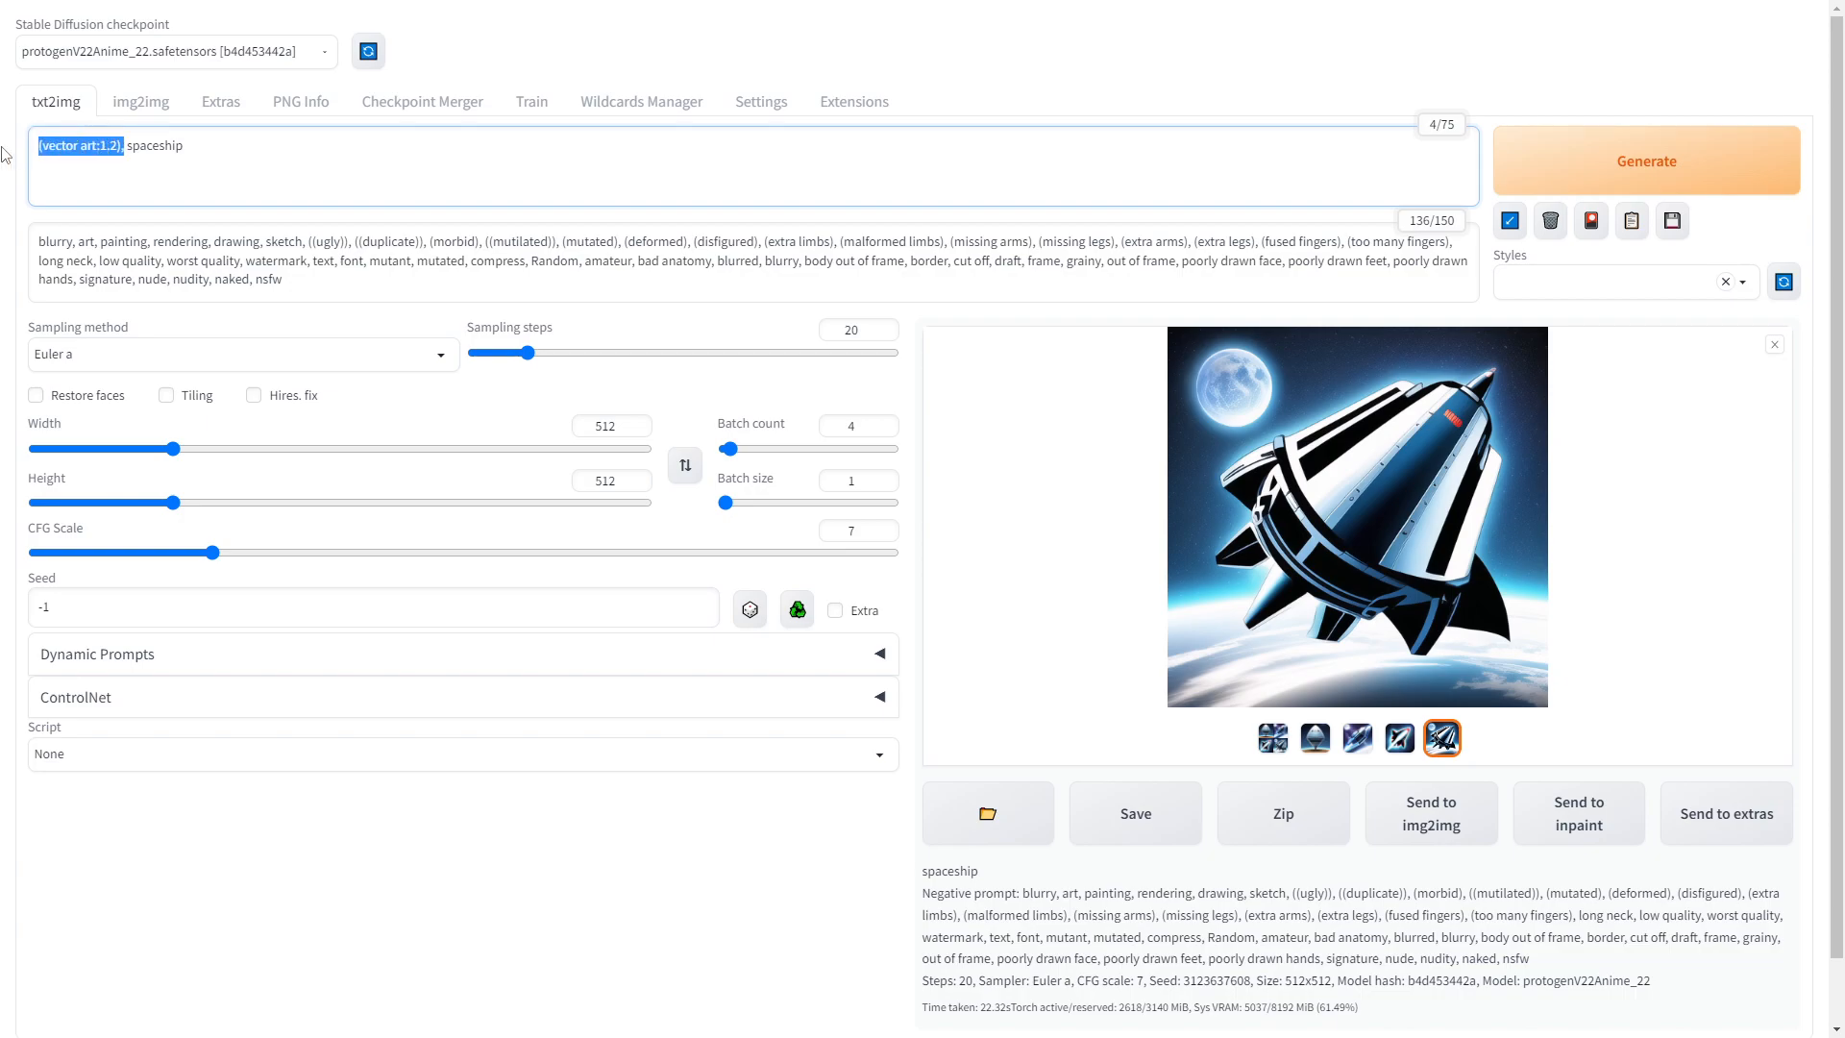
click(183, 148)
click(1577, 146)
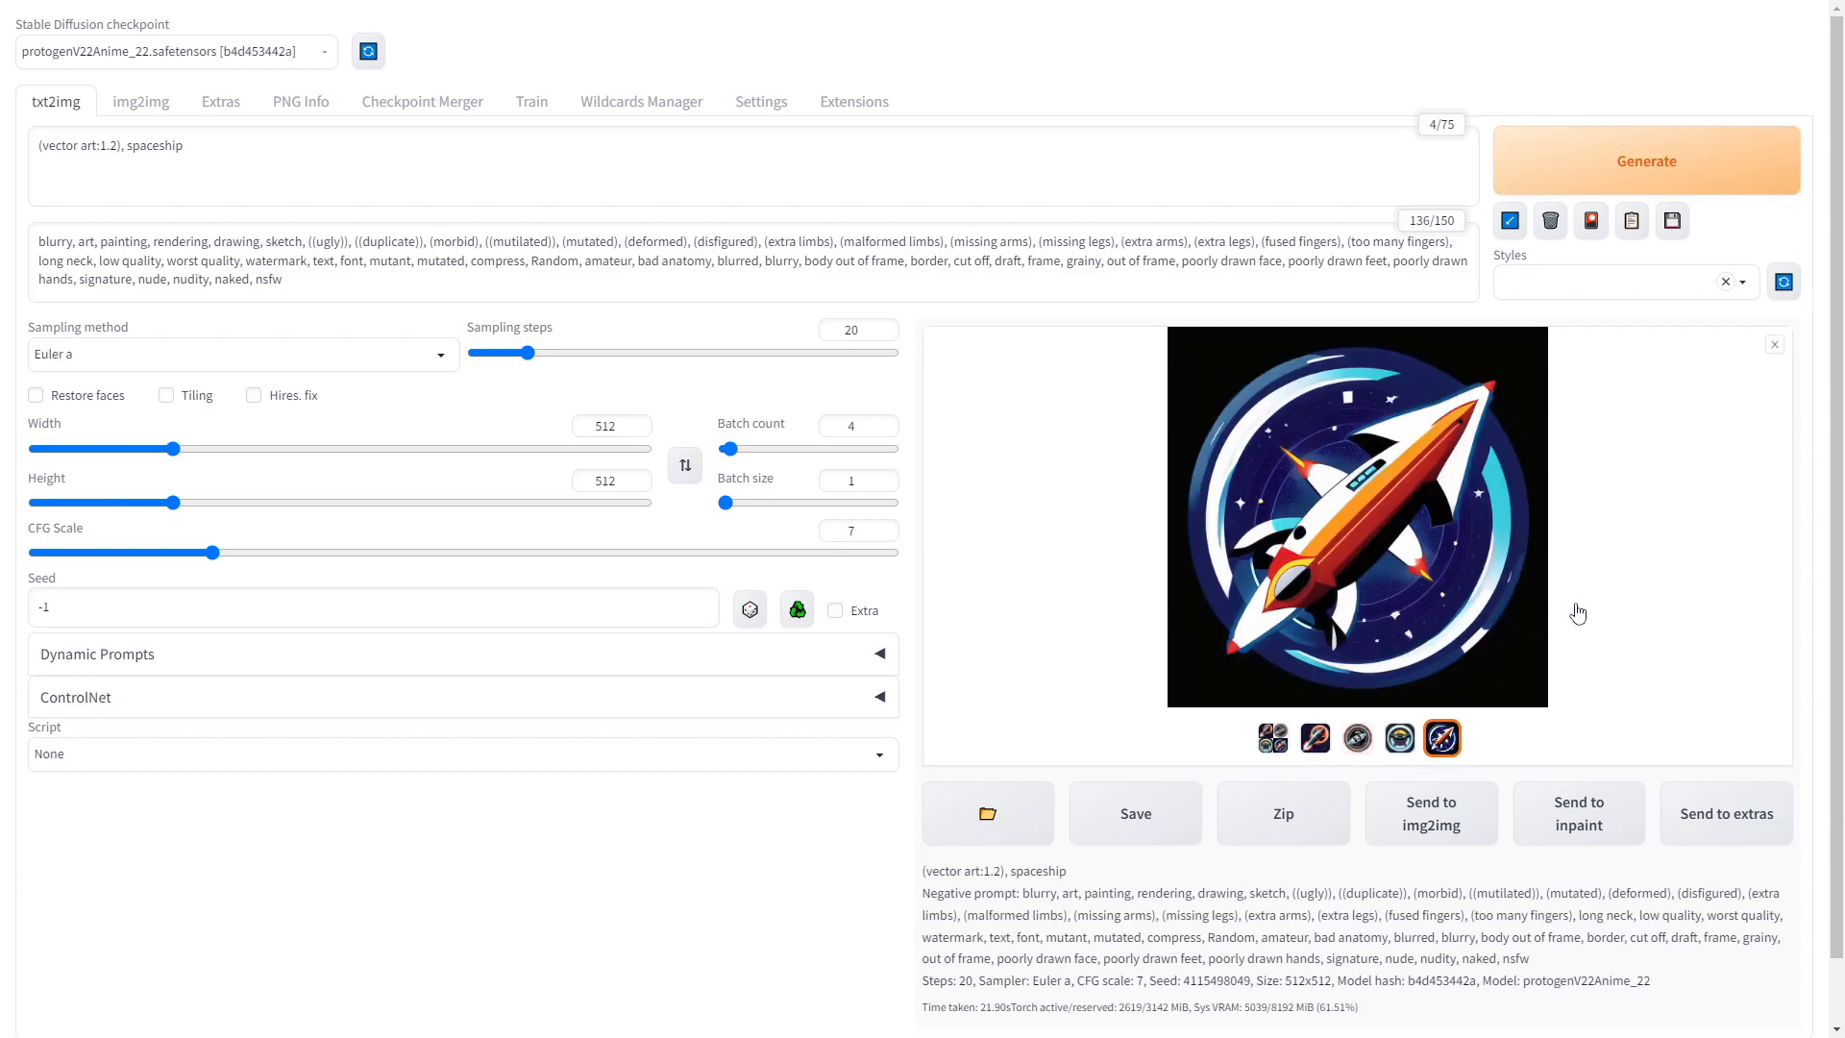
- Examine the vector art grid and its individual spaceship images at full size
click(1386, 545)
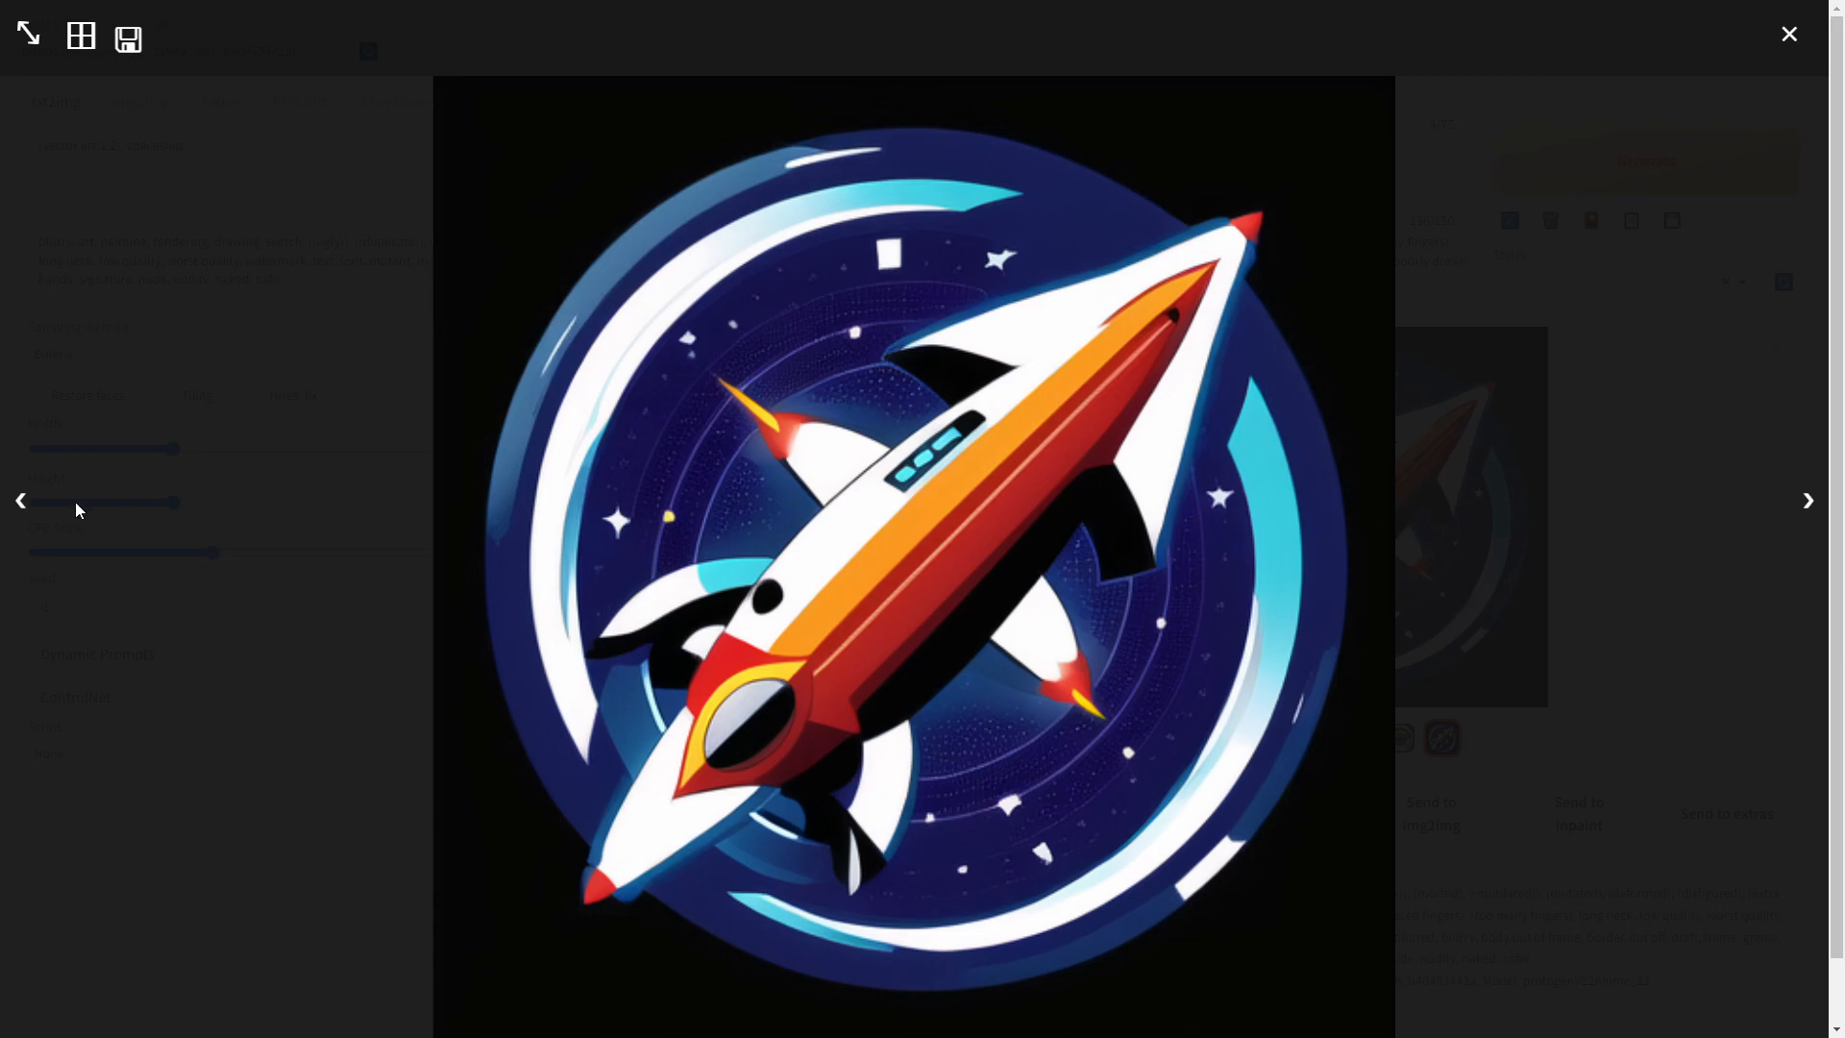
click(1807, 501)
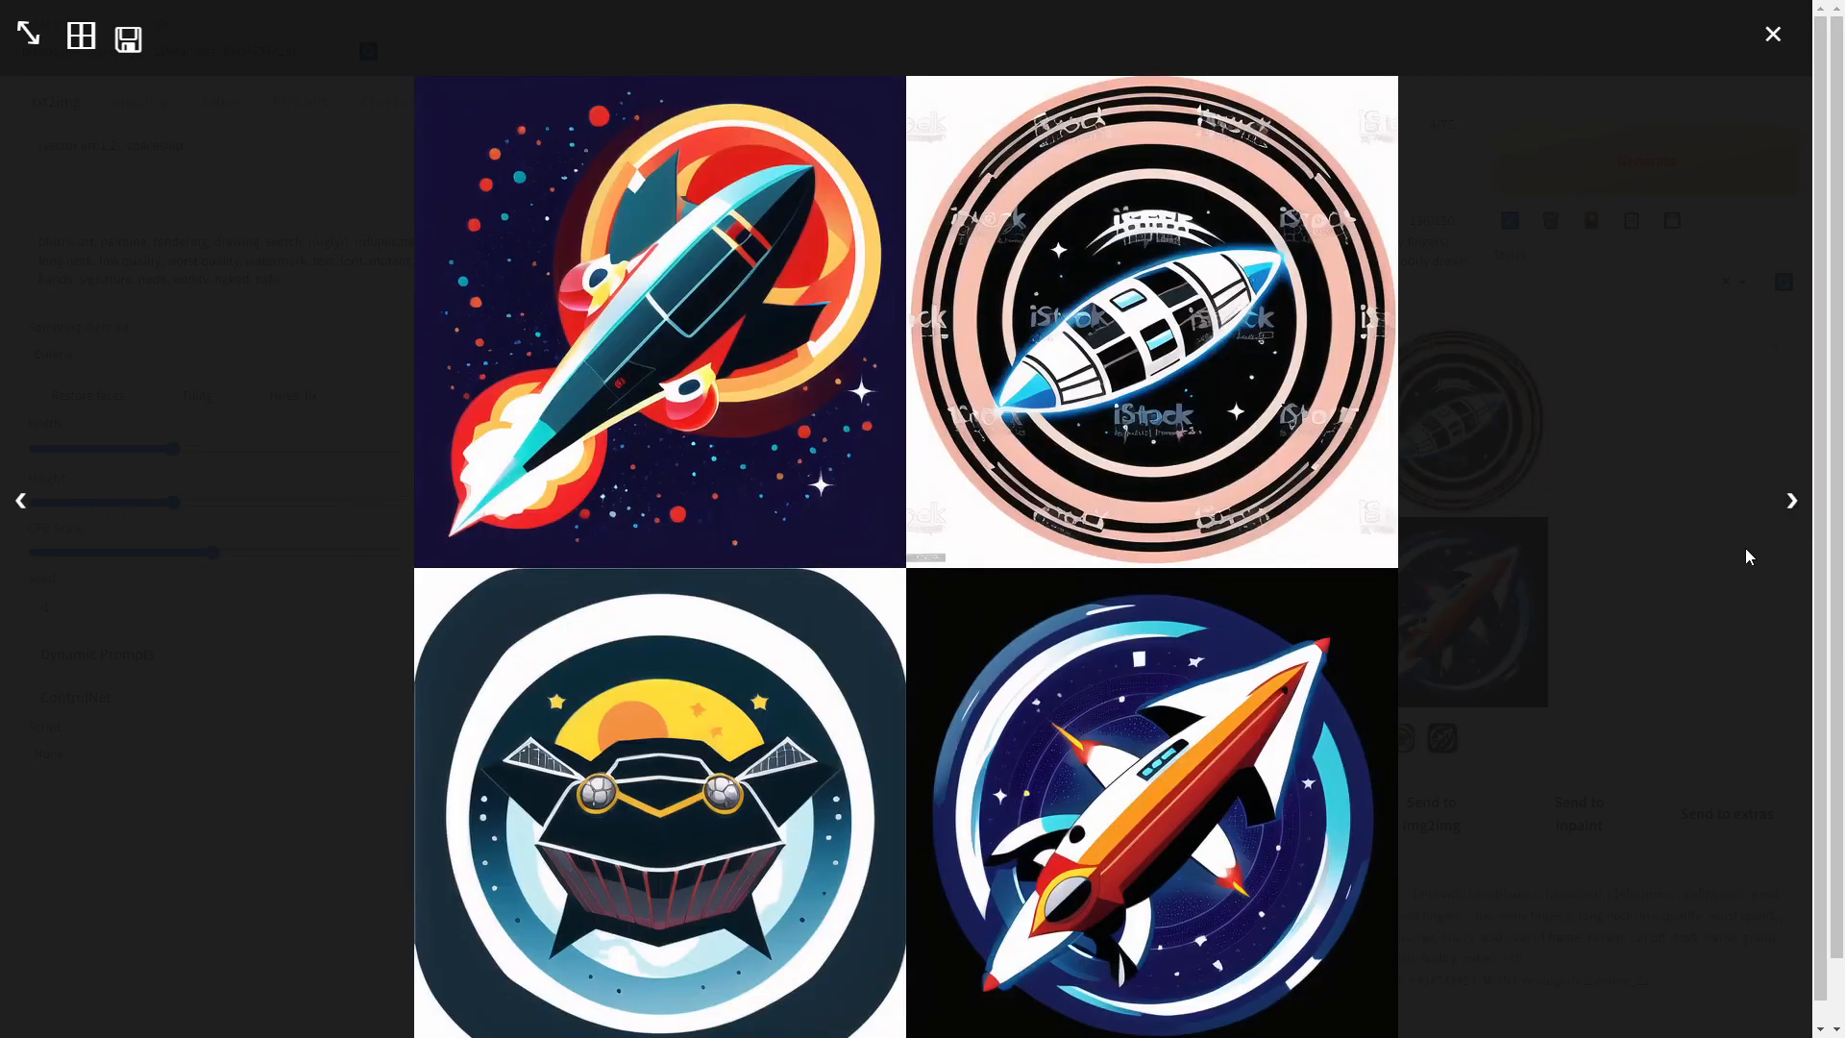
click(1789, 510)
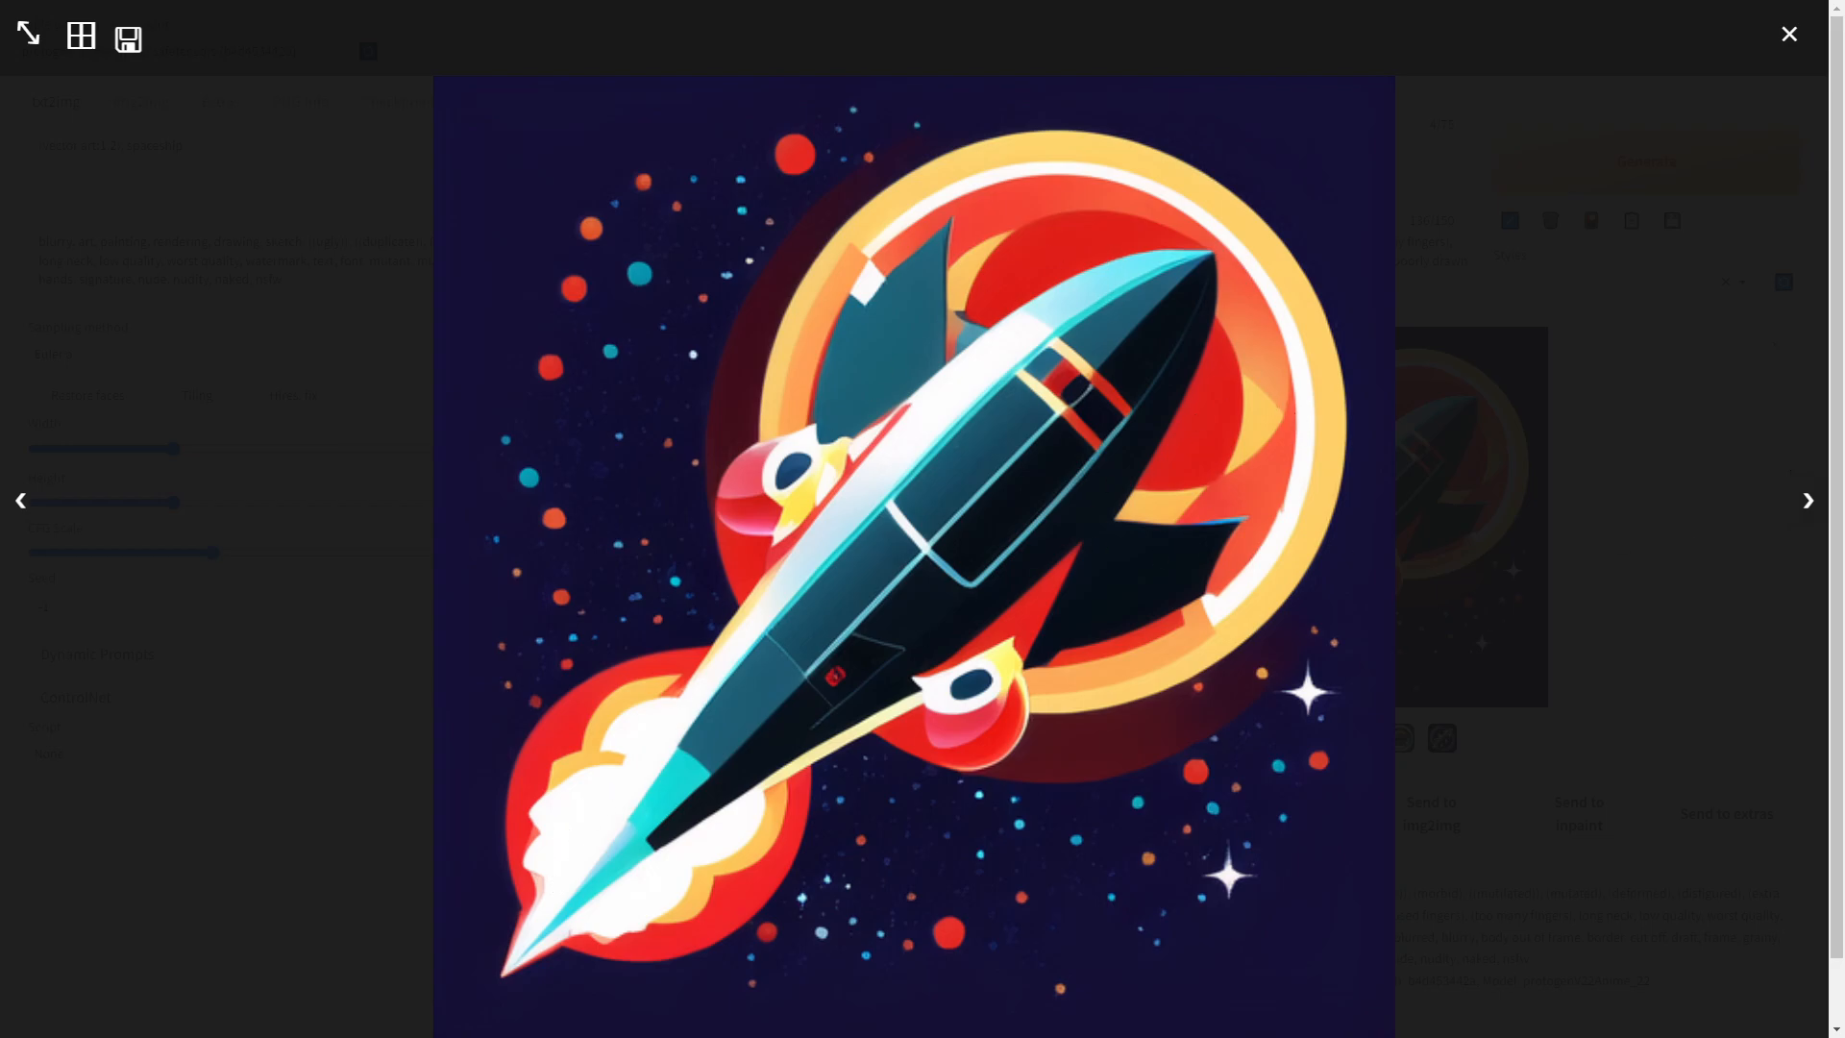
click(1807, 509)
click(1808, 509)
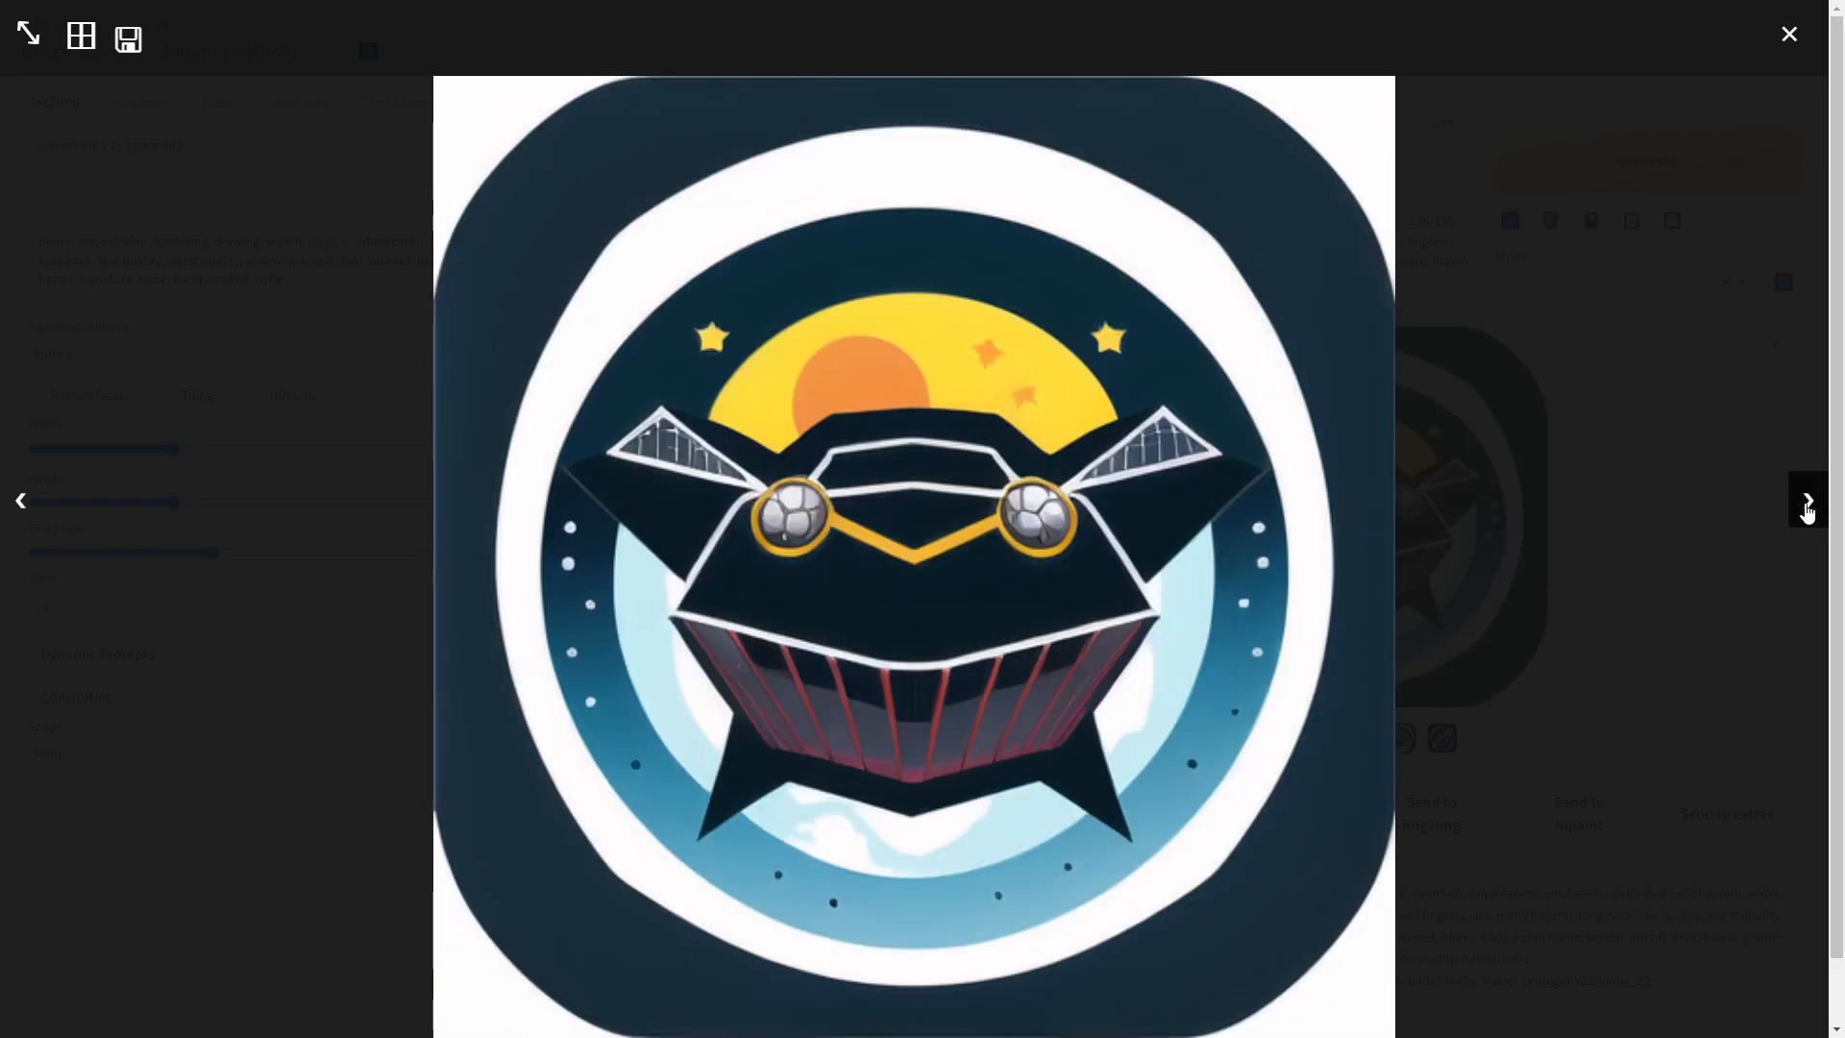
click(29, 506)
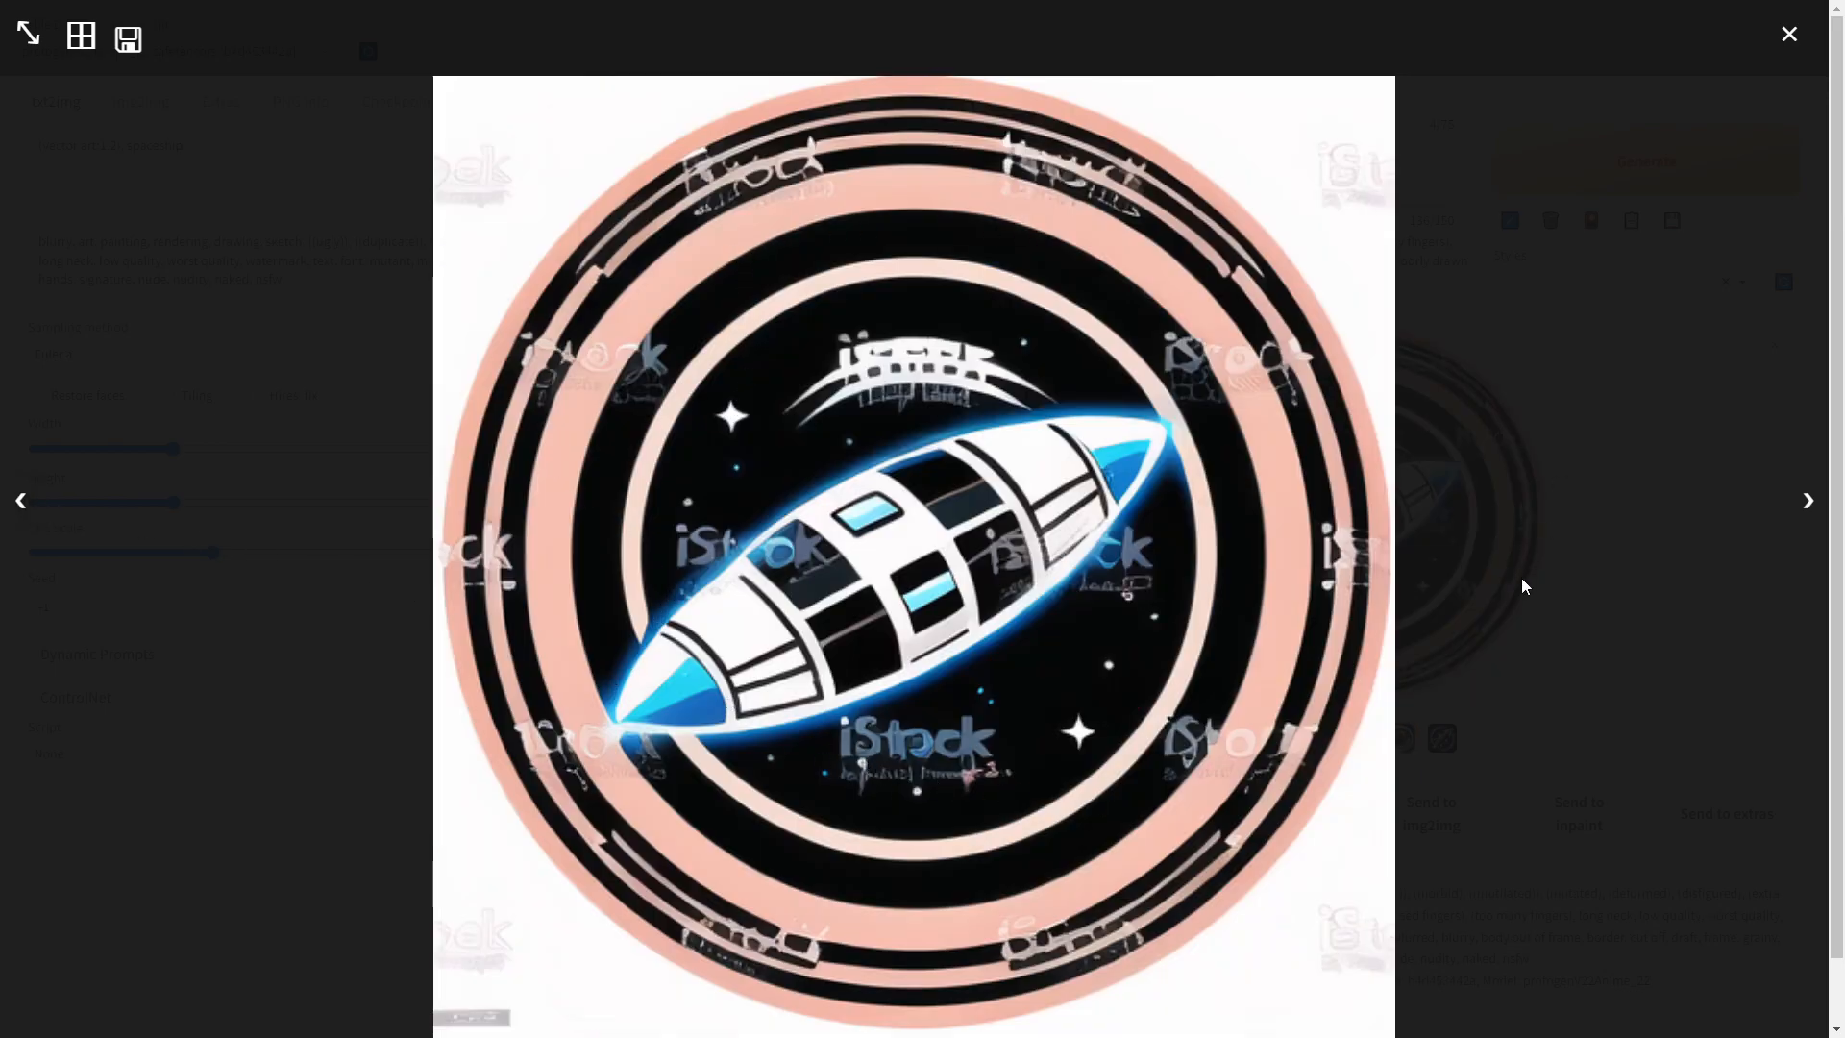
click(1810, 507)
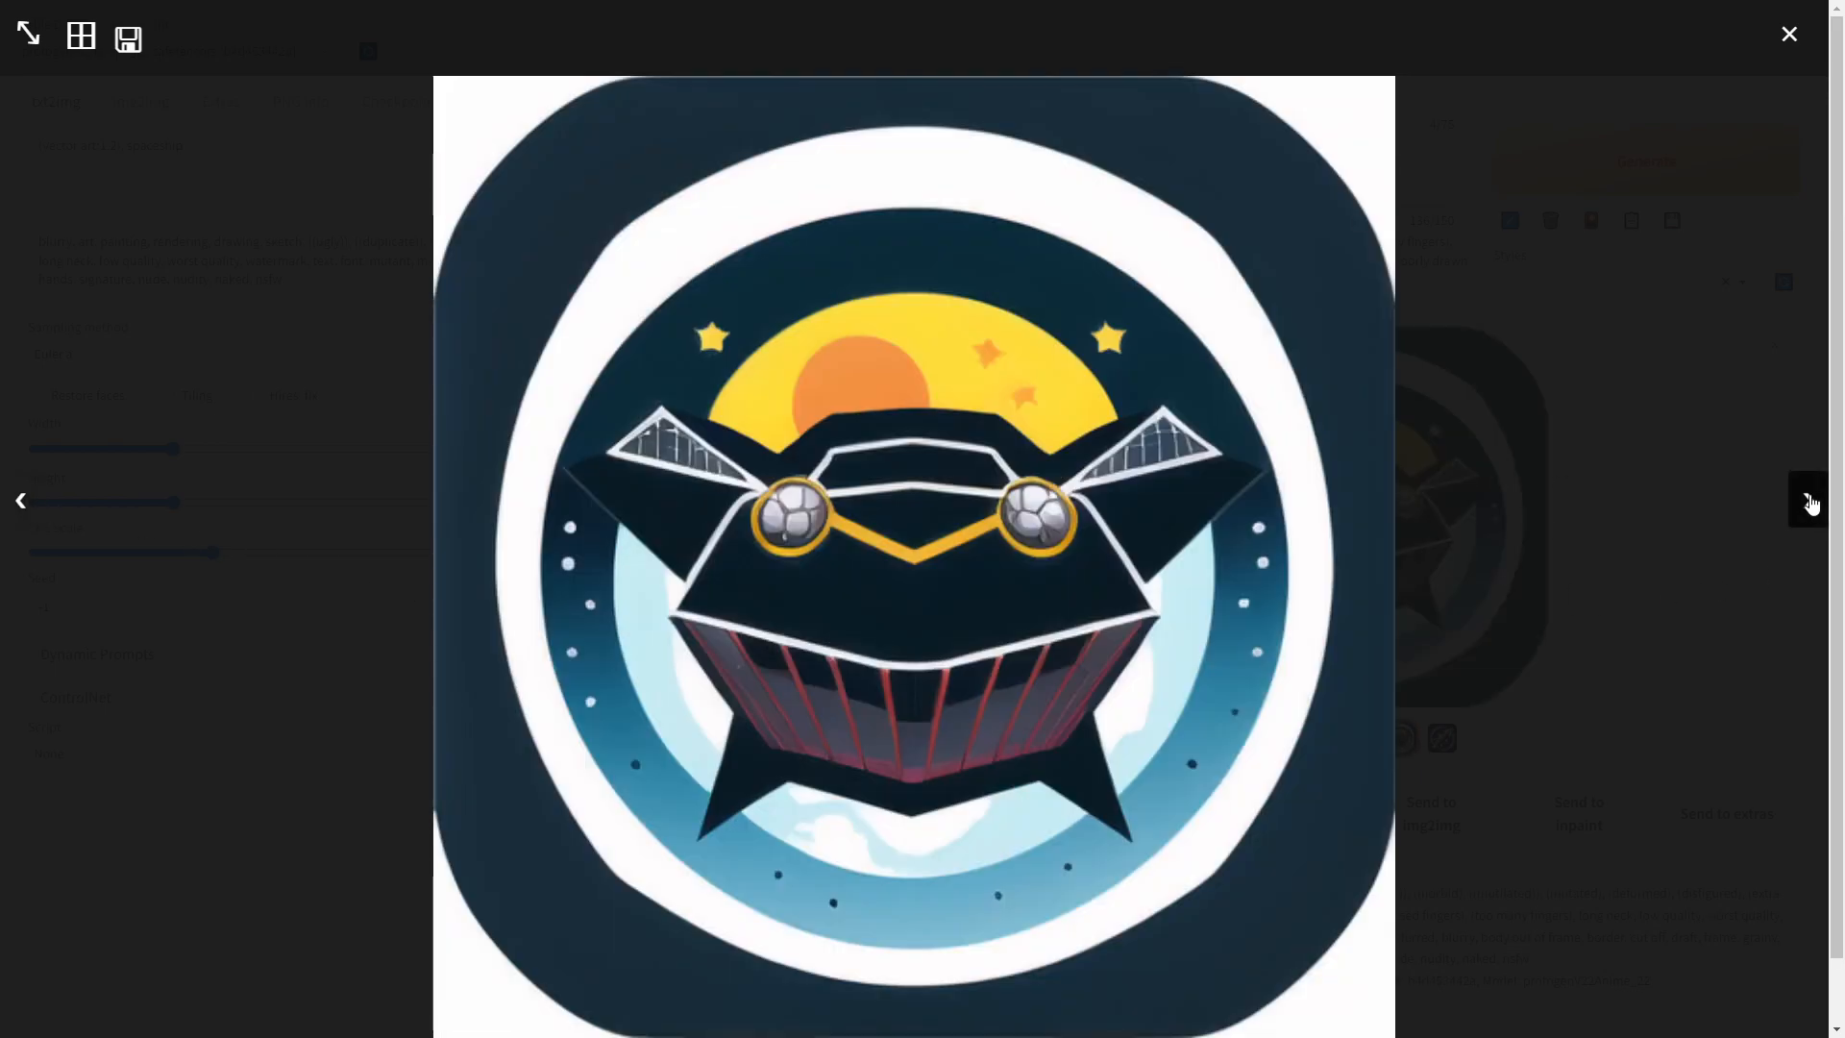
click(1810, 506)
click(60, 512)
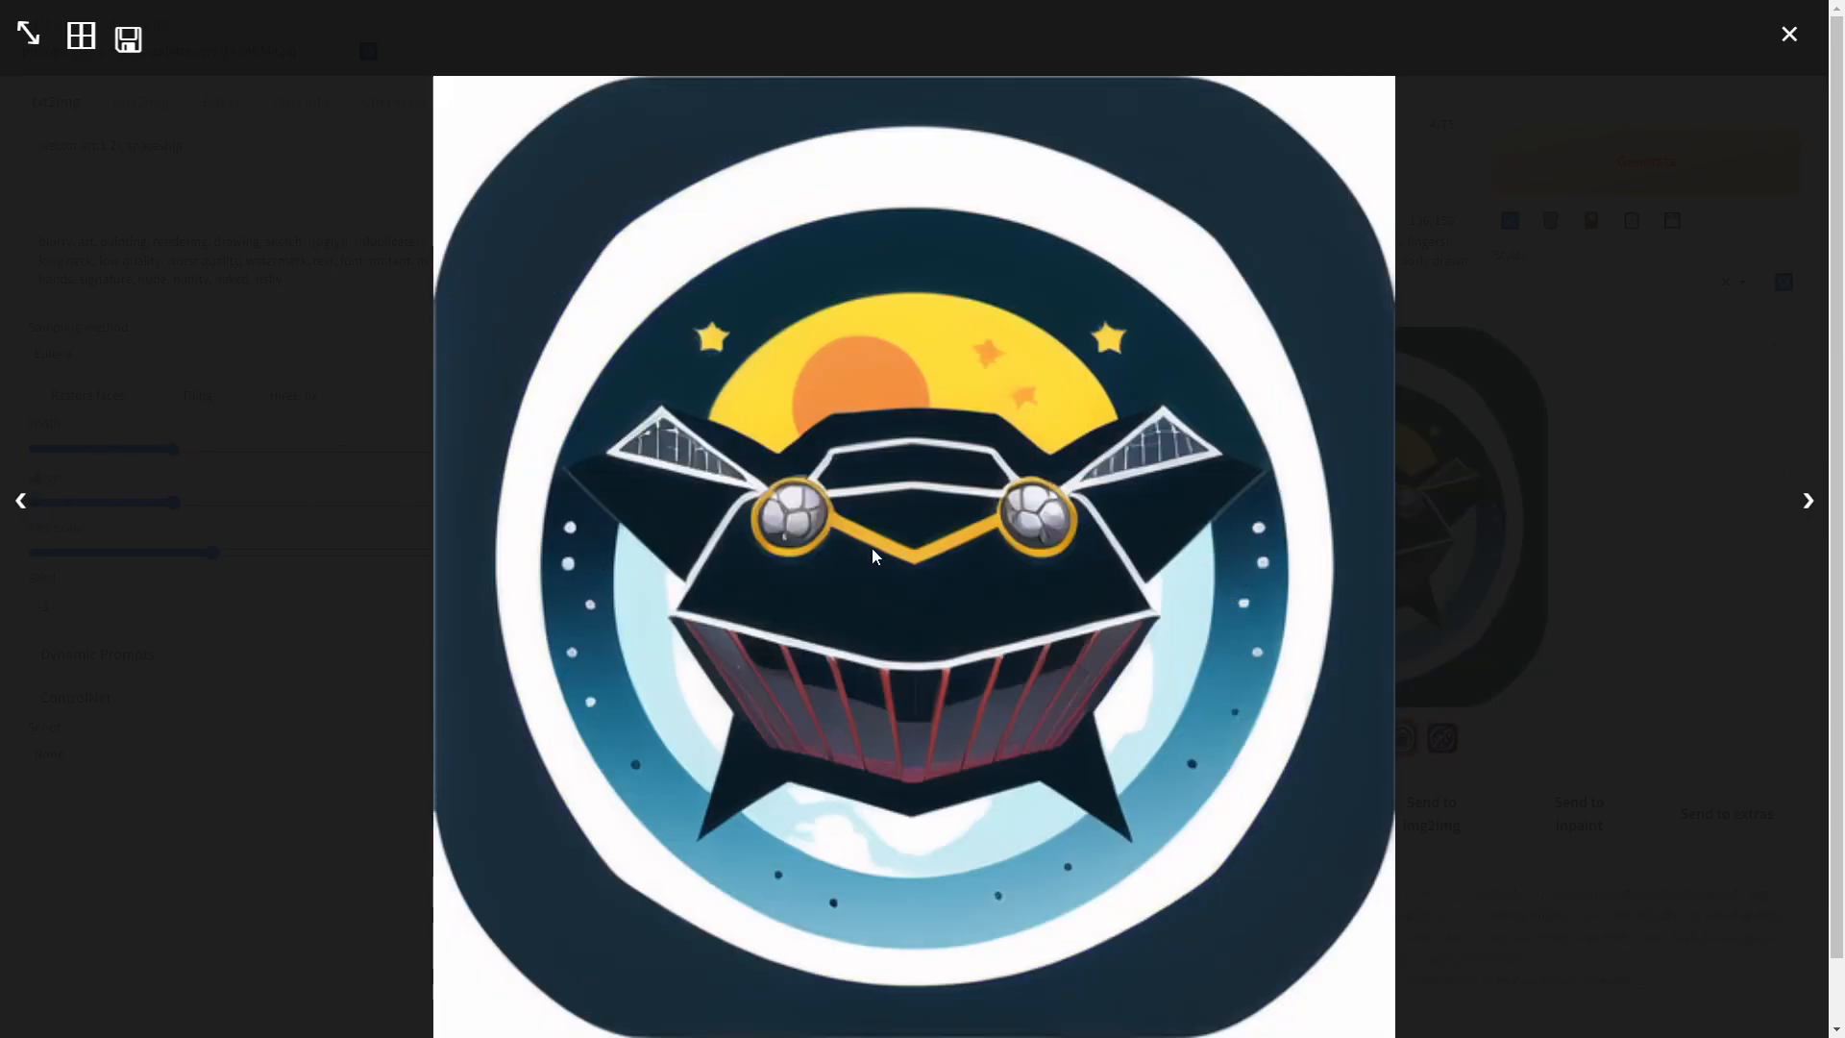
click(1548, 327)
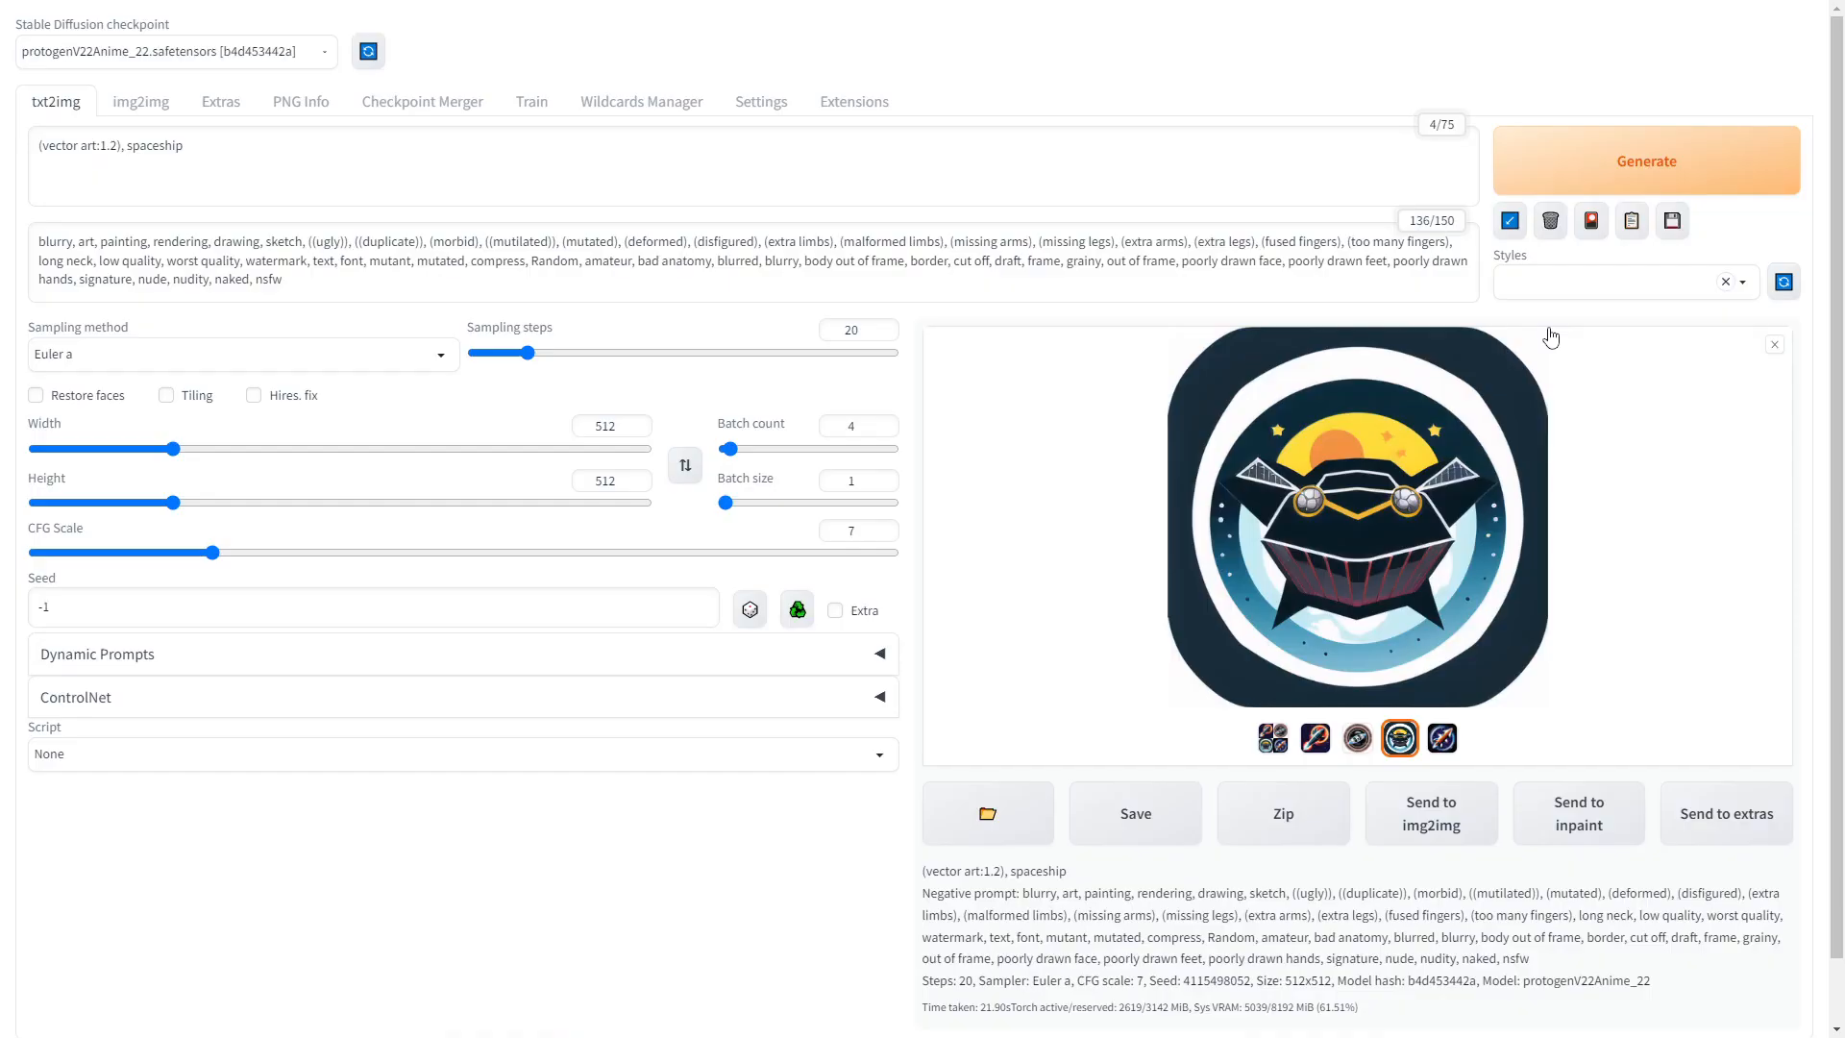
- Select the saved style "Beautiful 01" and insert its text into the current prompt
triple_click(164, 147)
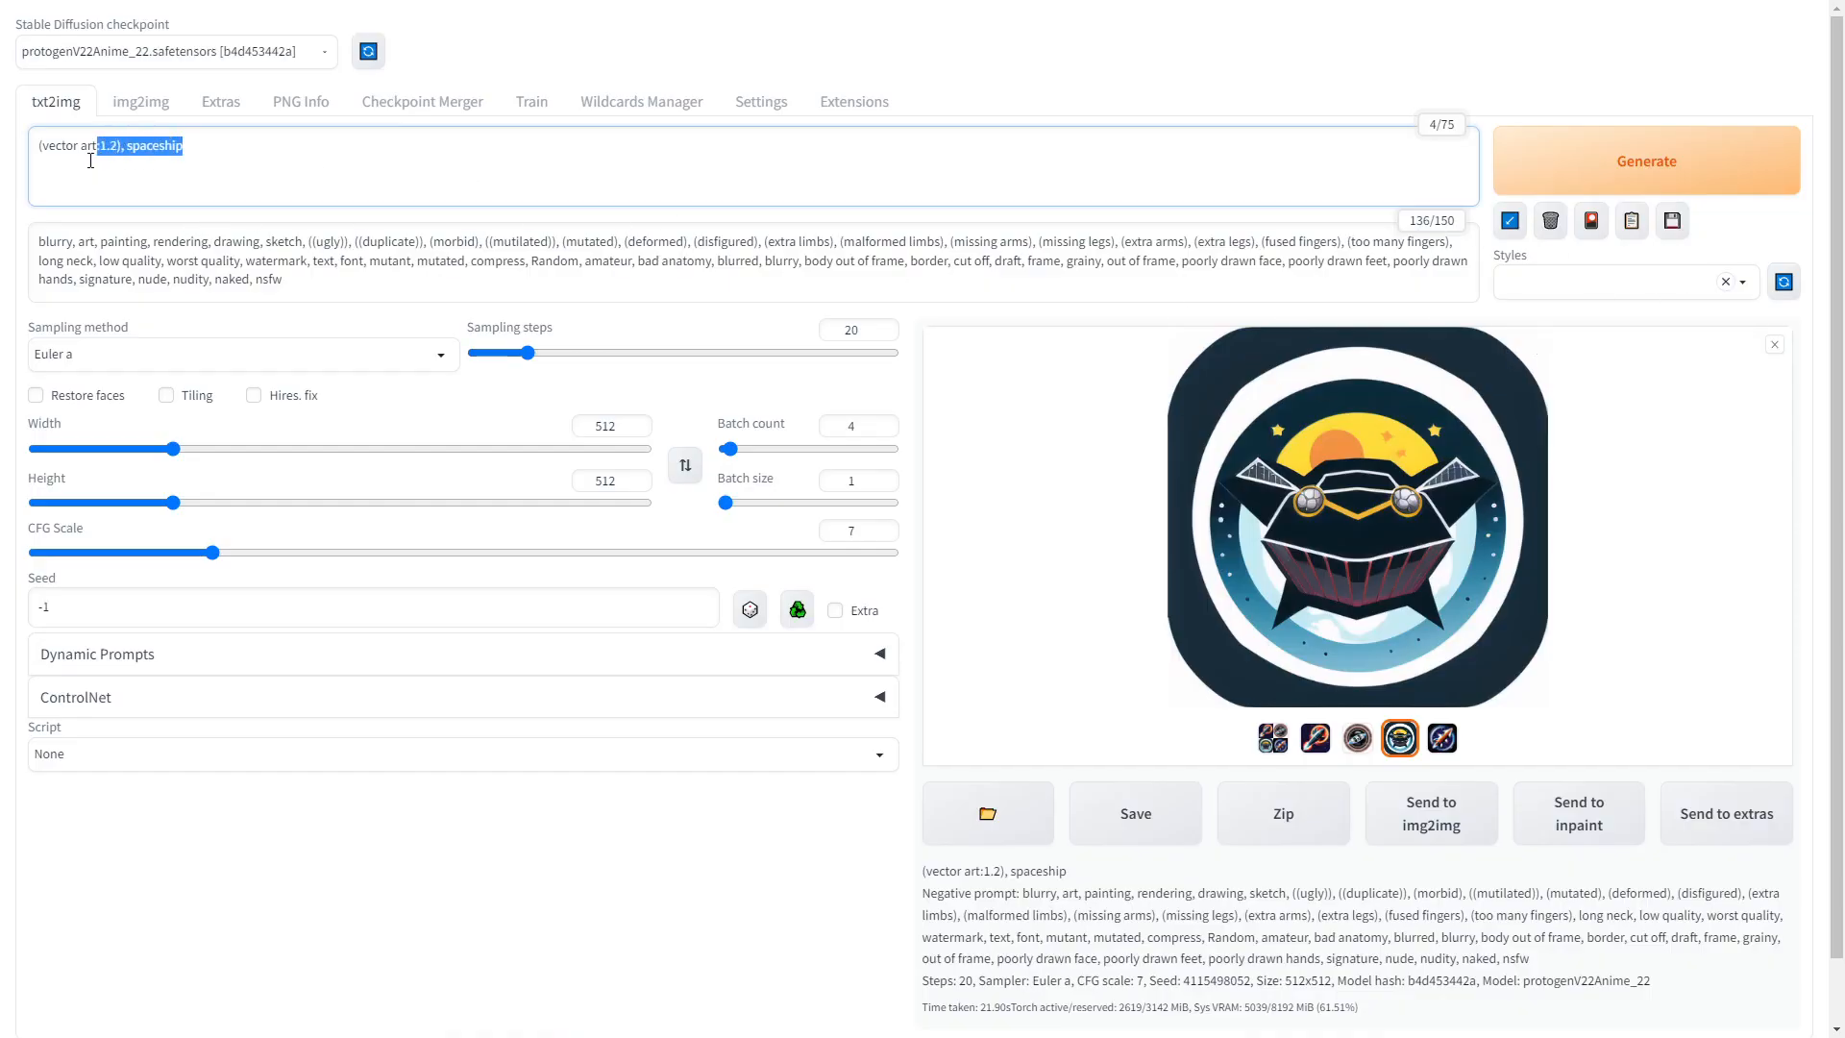
click(1744, 288)
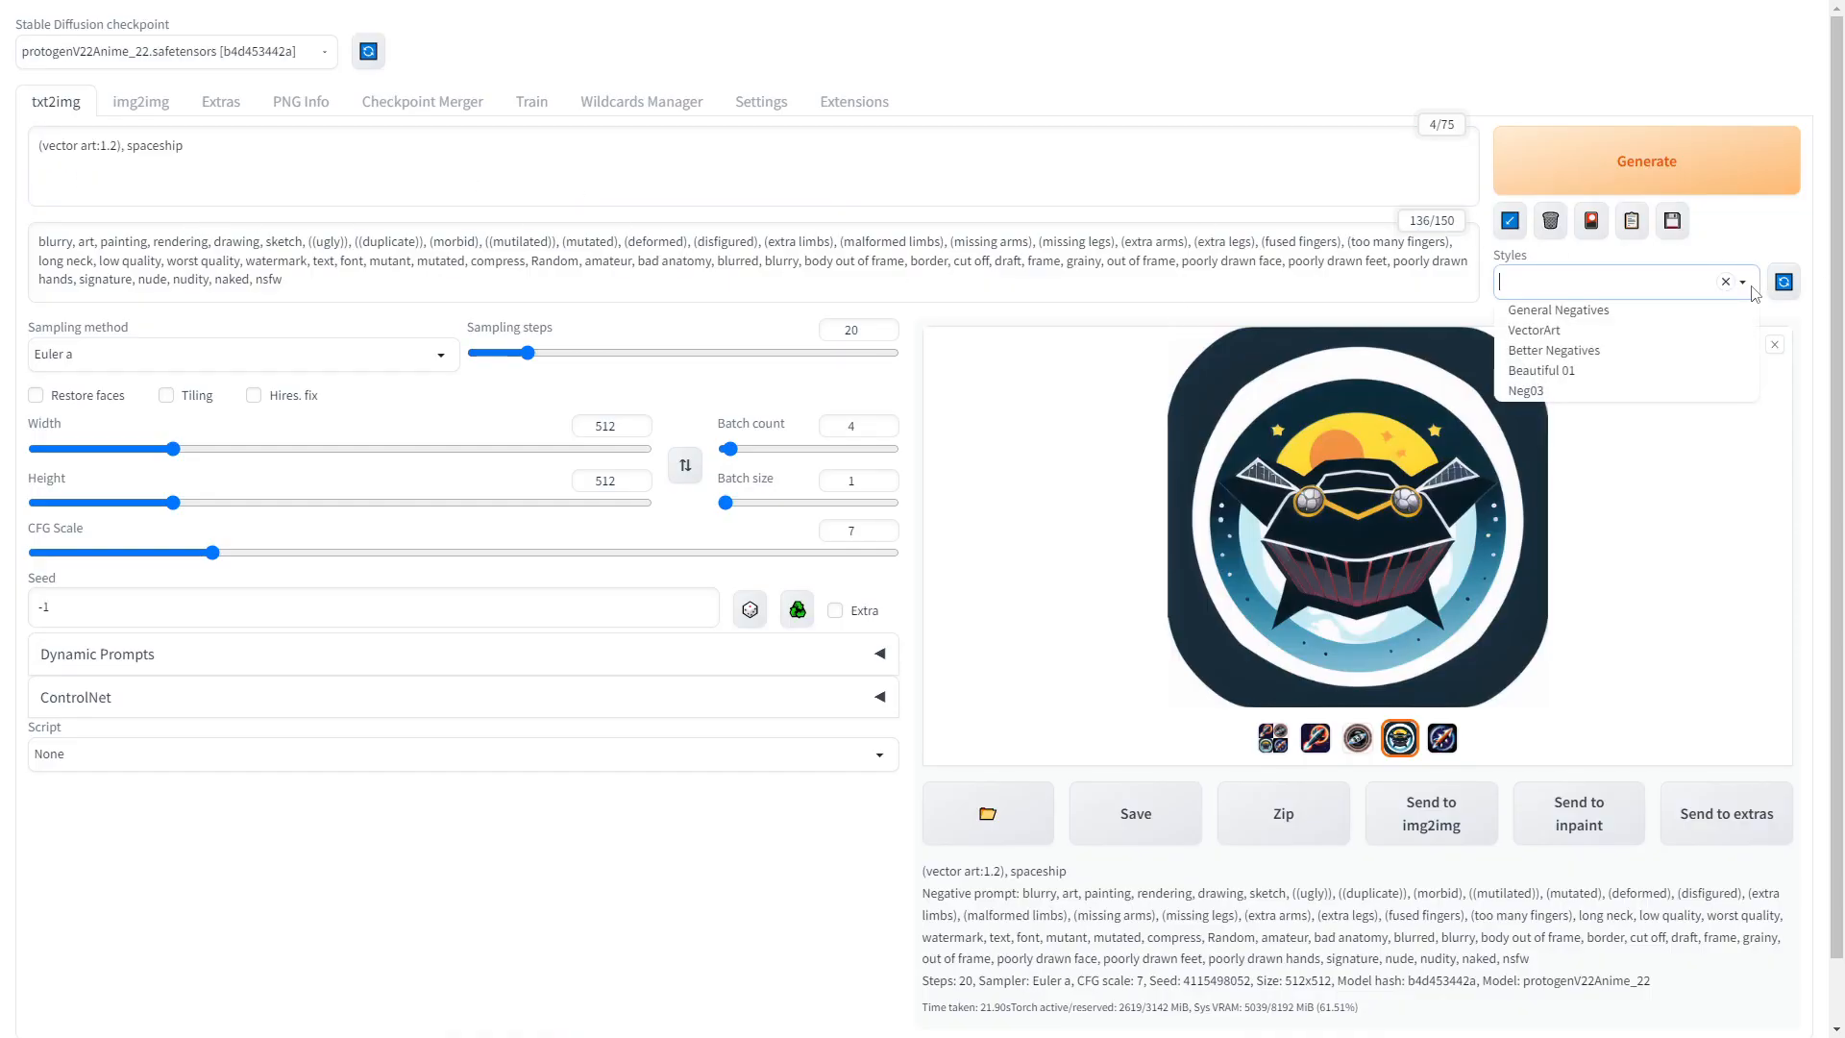
click(1562, 373)
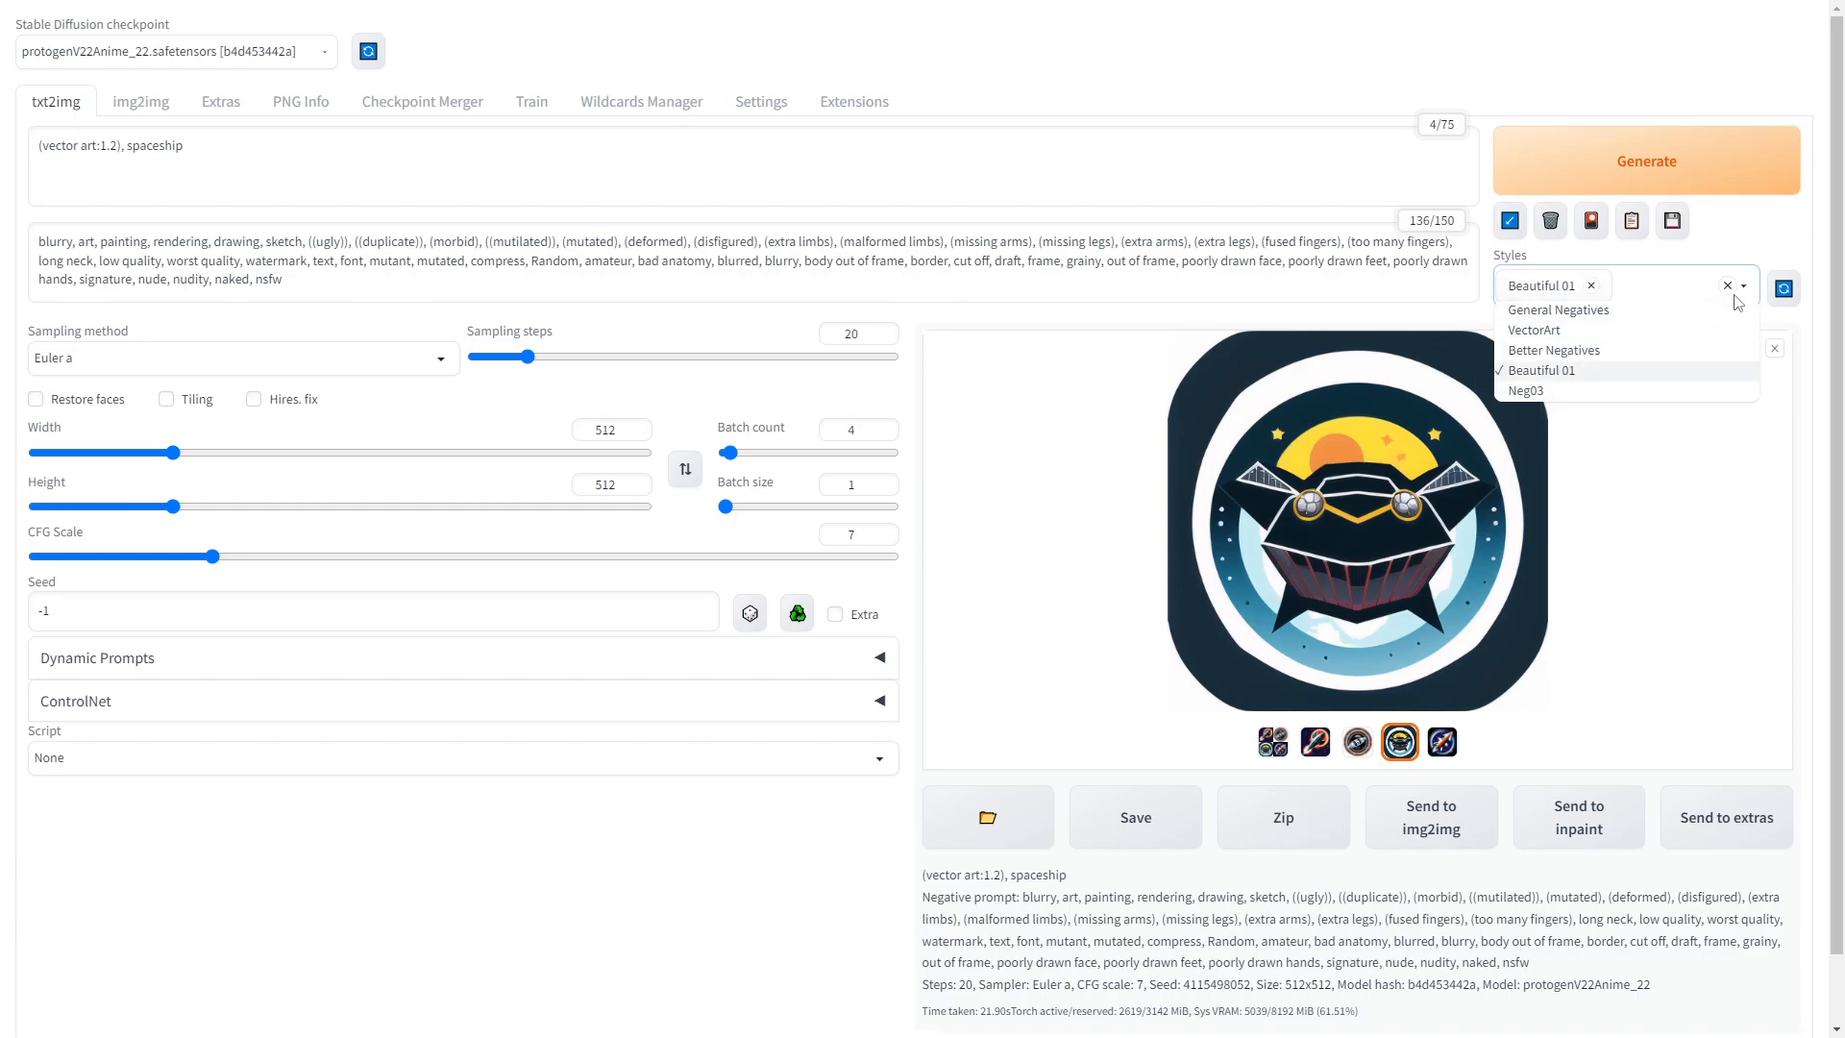
click(1630, 228)
- Clear the negative prompt and refill it with the text of the saved style "Neg03"
drag(661, 316, 2, 248)
key(BackSpace)
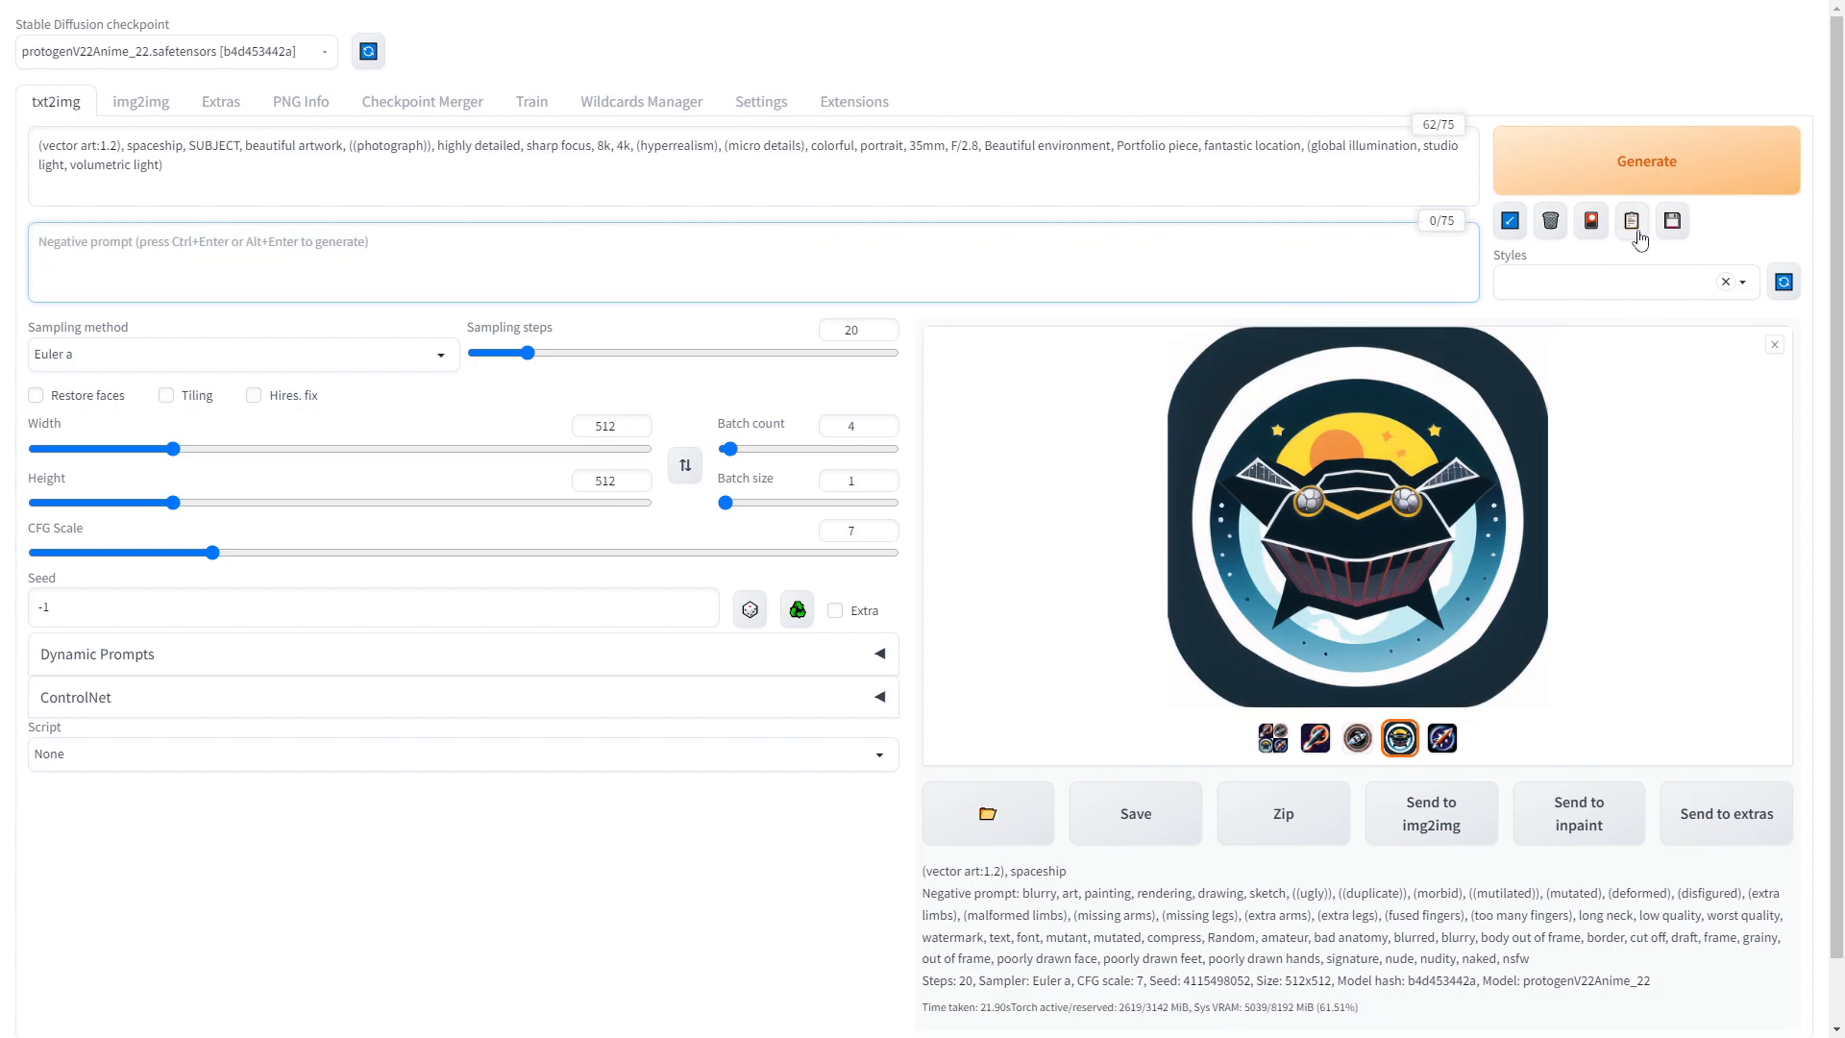
click(1743, 286)
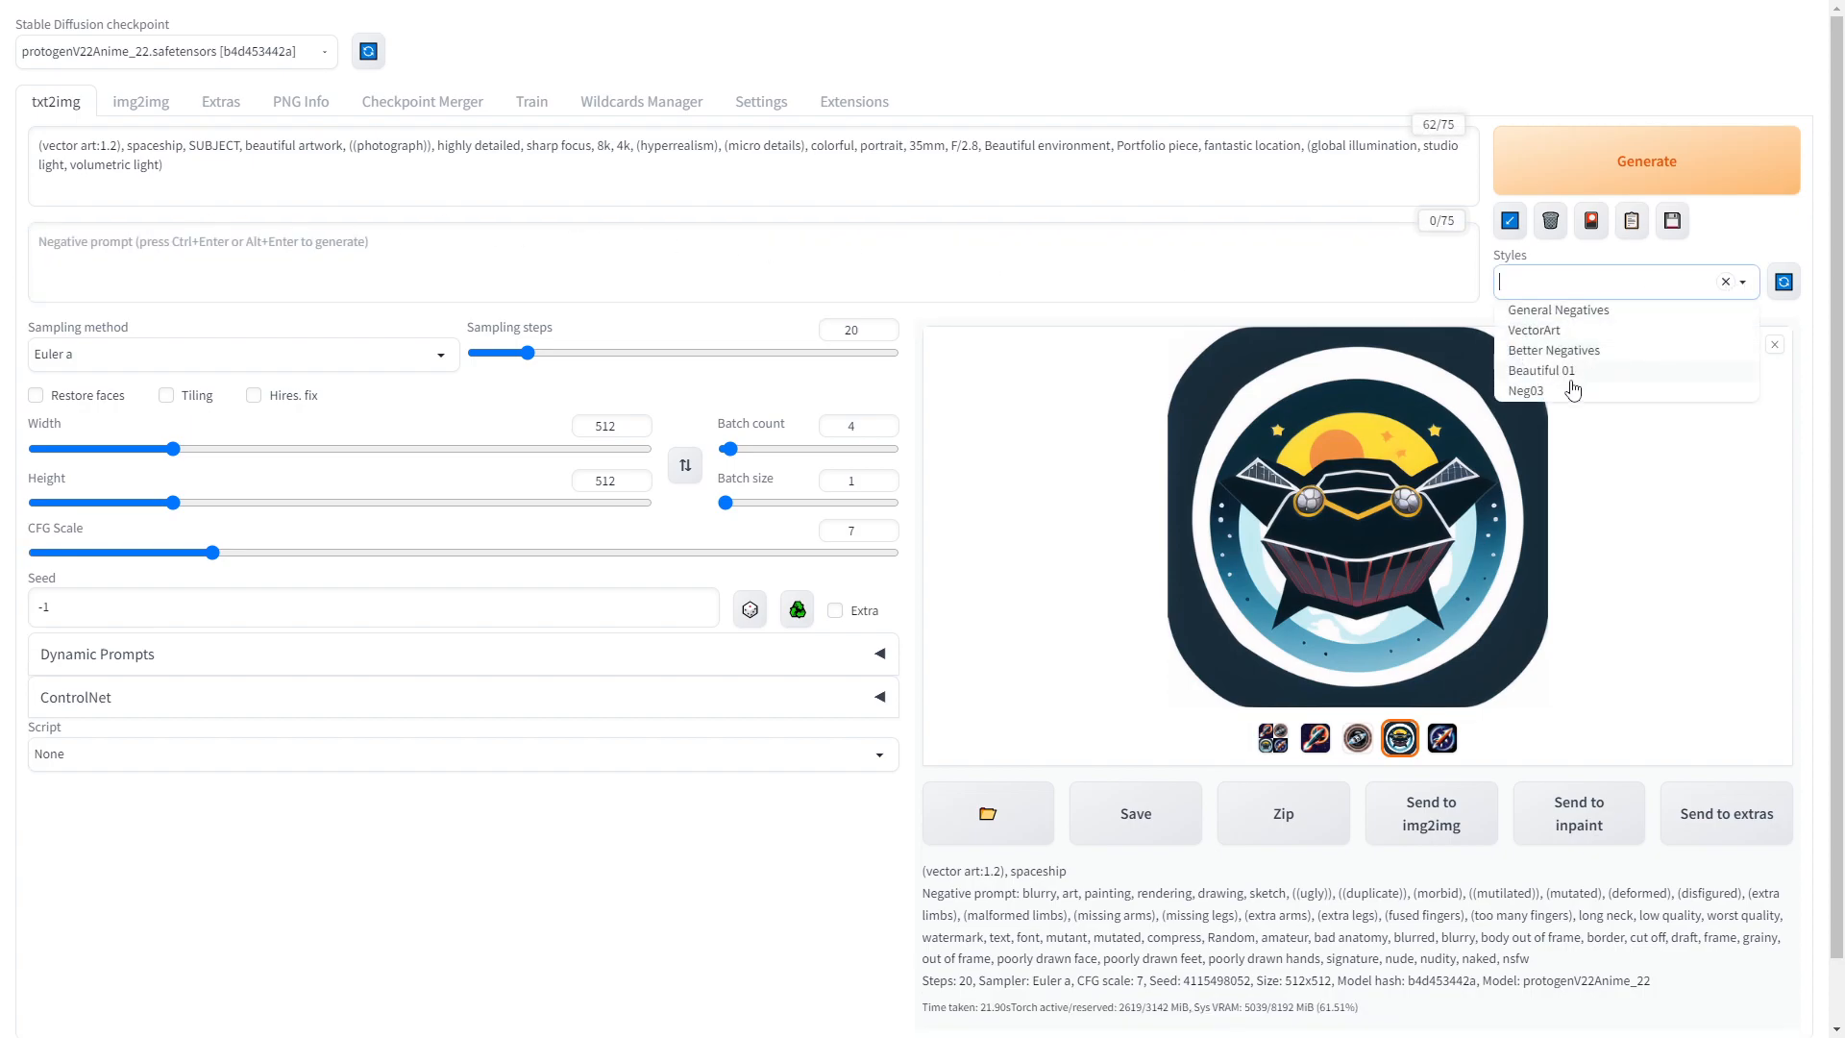
click(1557, 392)
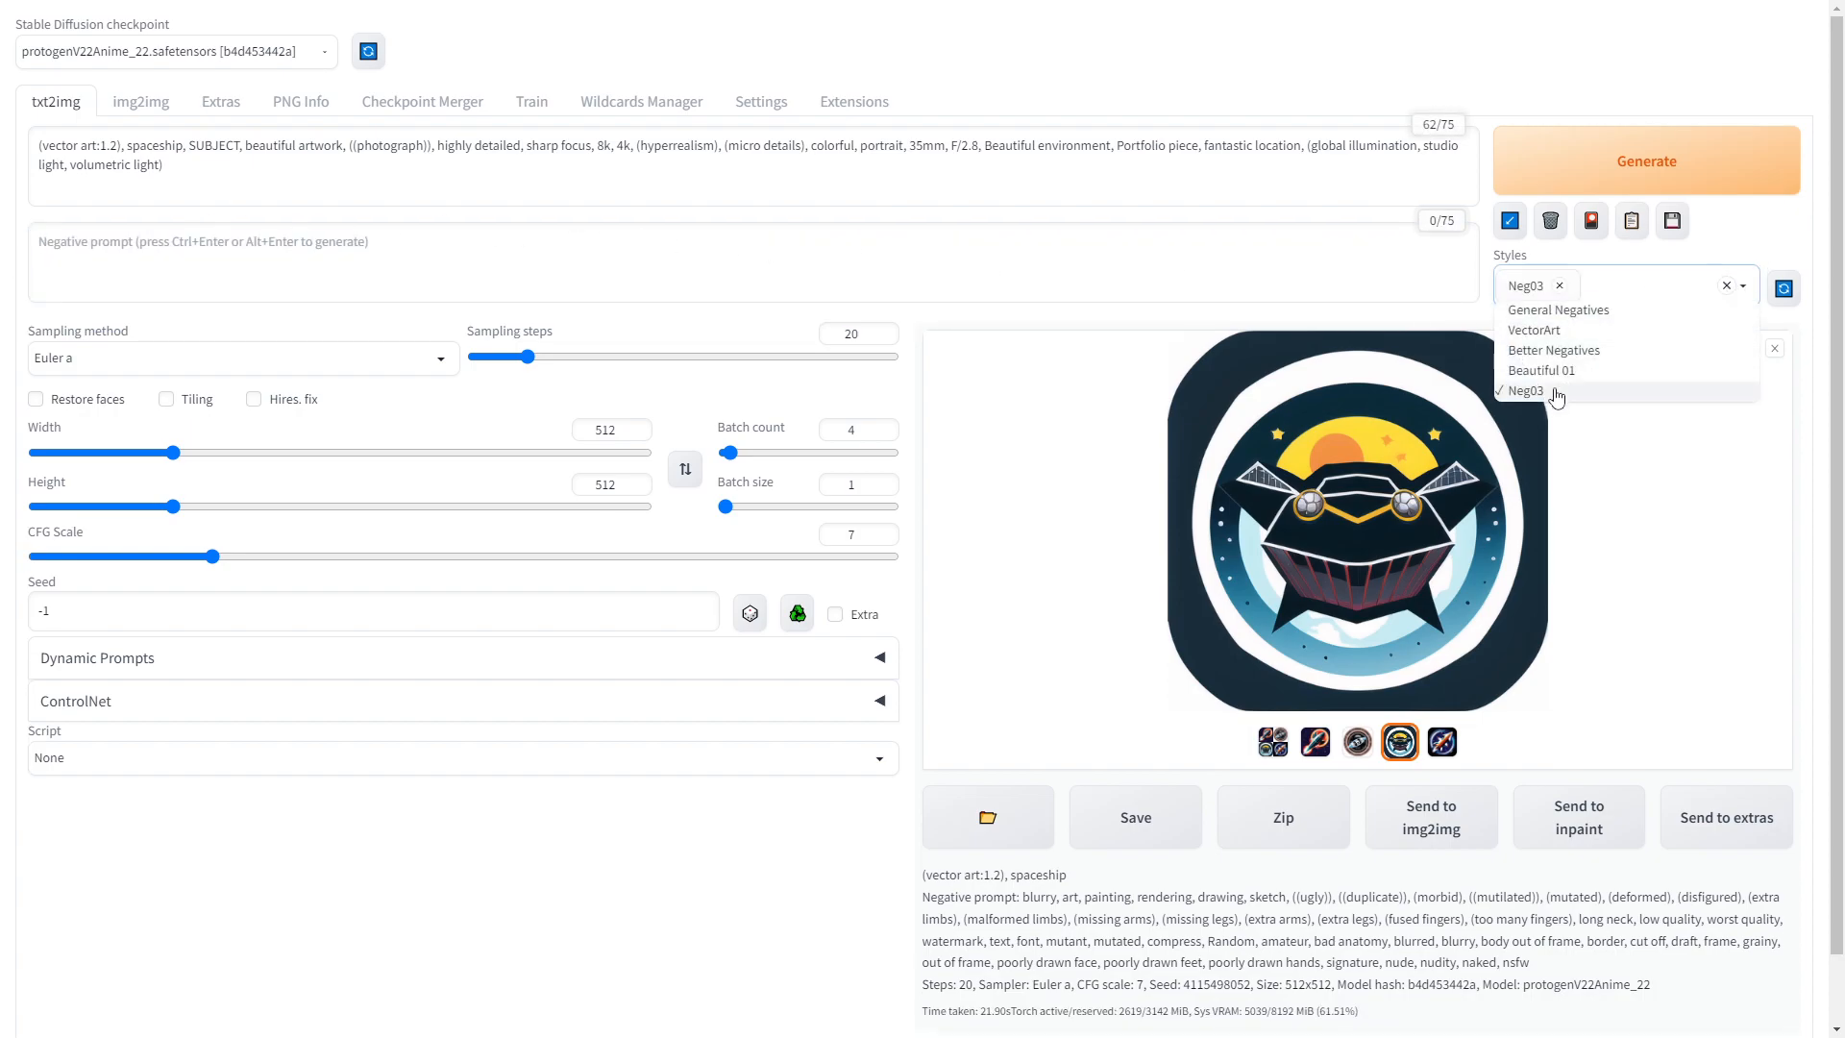
click(1632, 234)
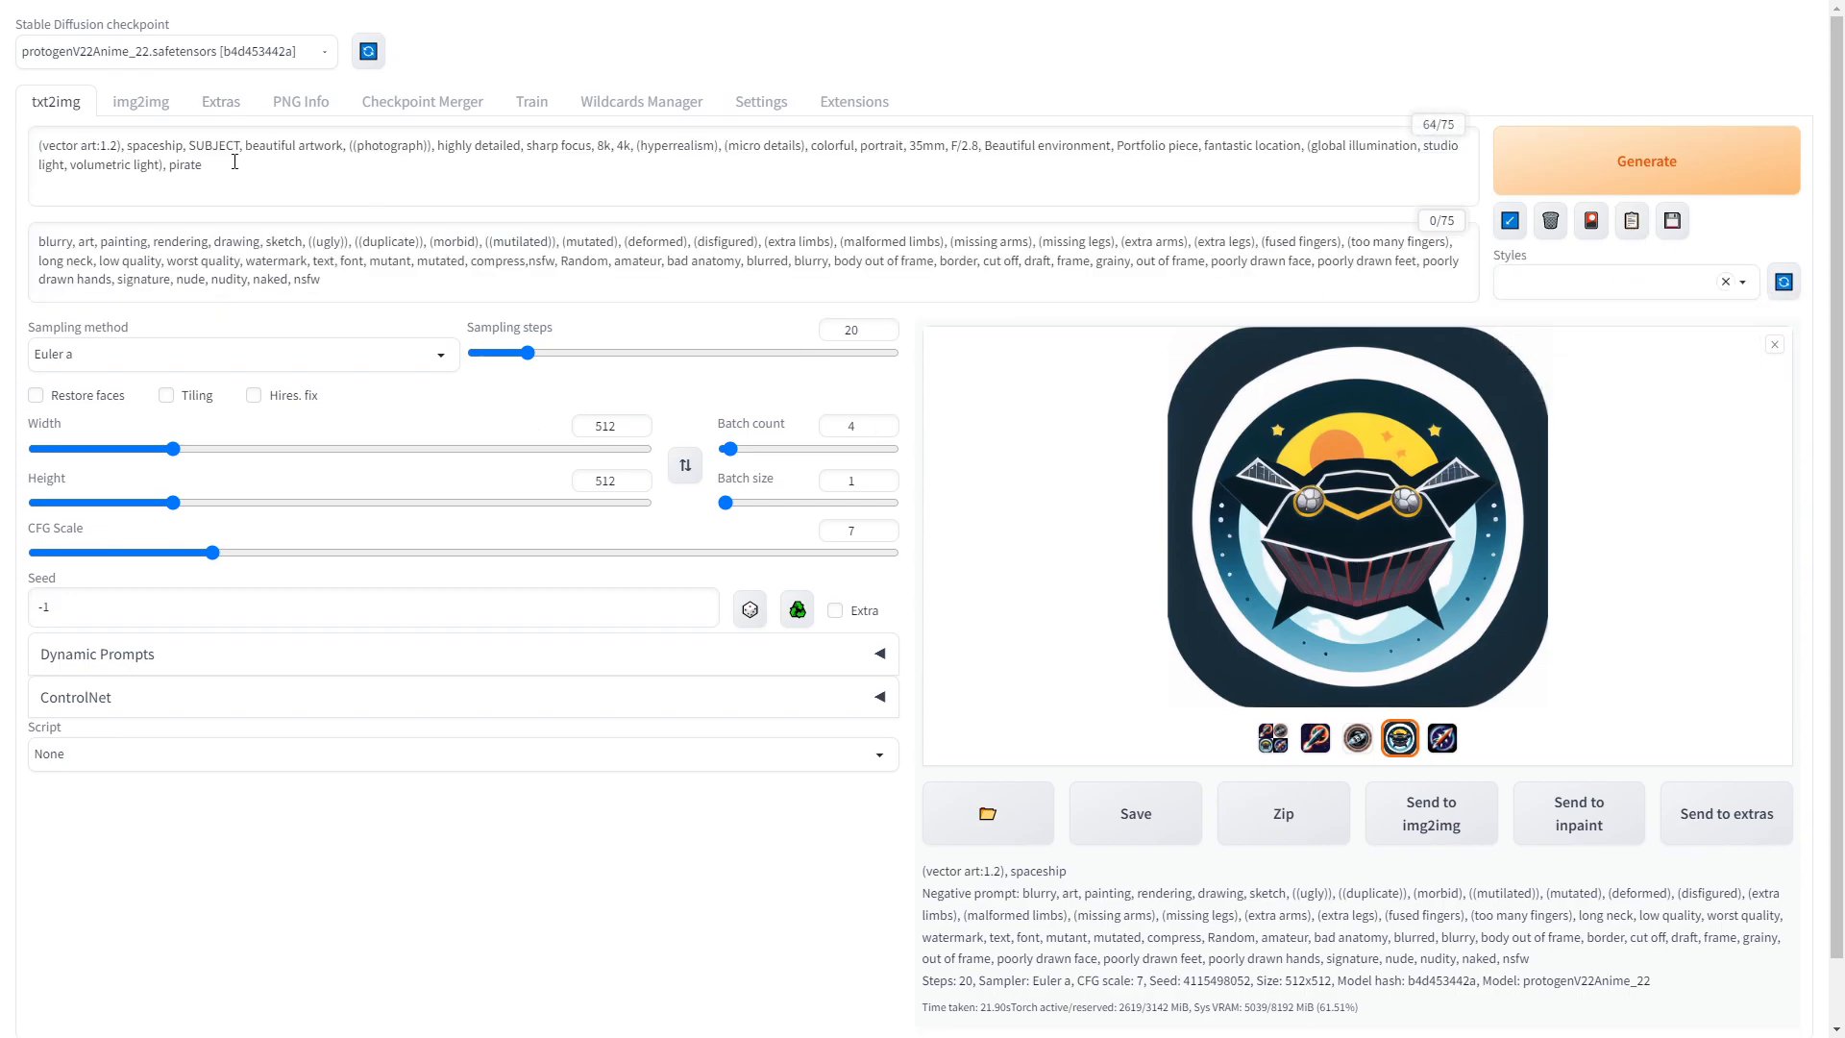
- Delete "(vector art:1.2), spaceship," from the start of the prompt so that it begins with "SUBJECT"
double_click(169, 149)
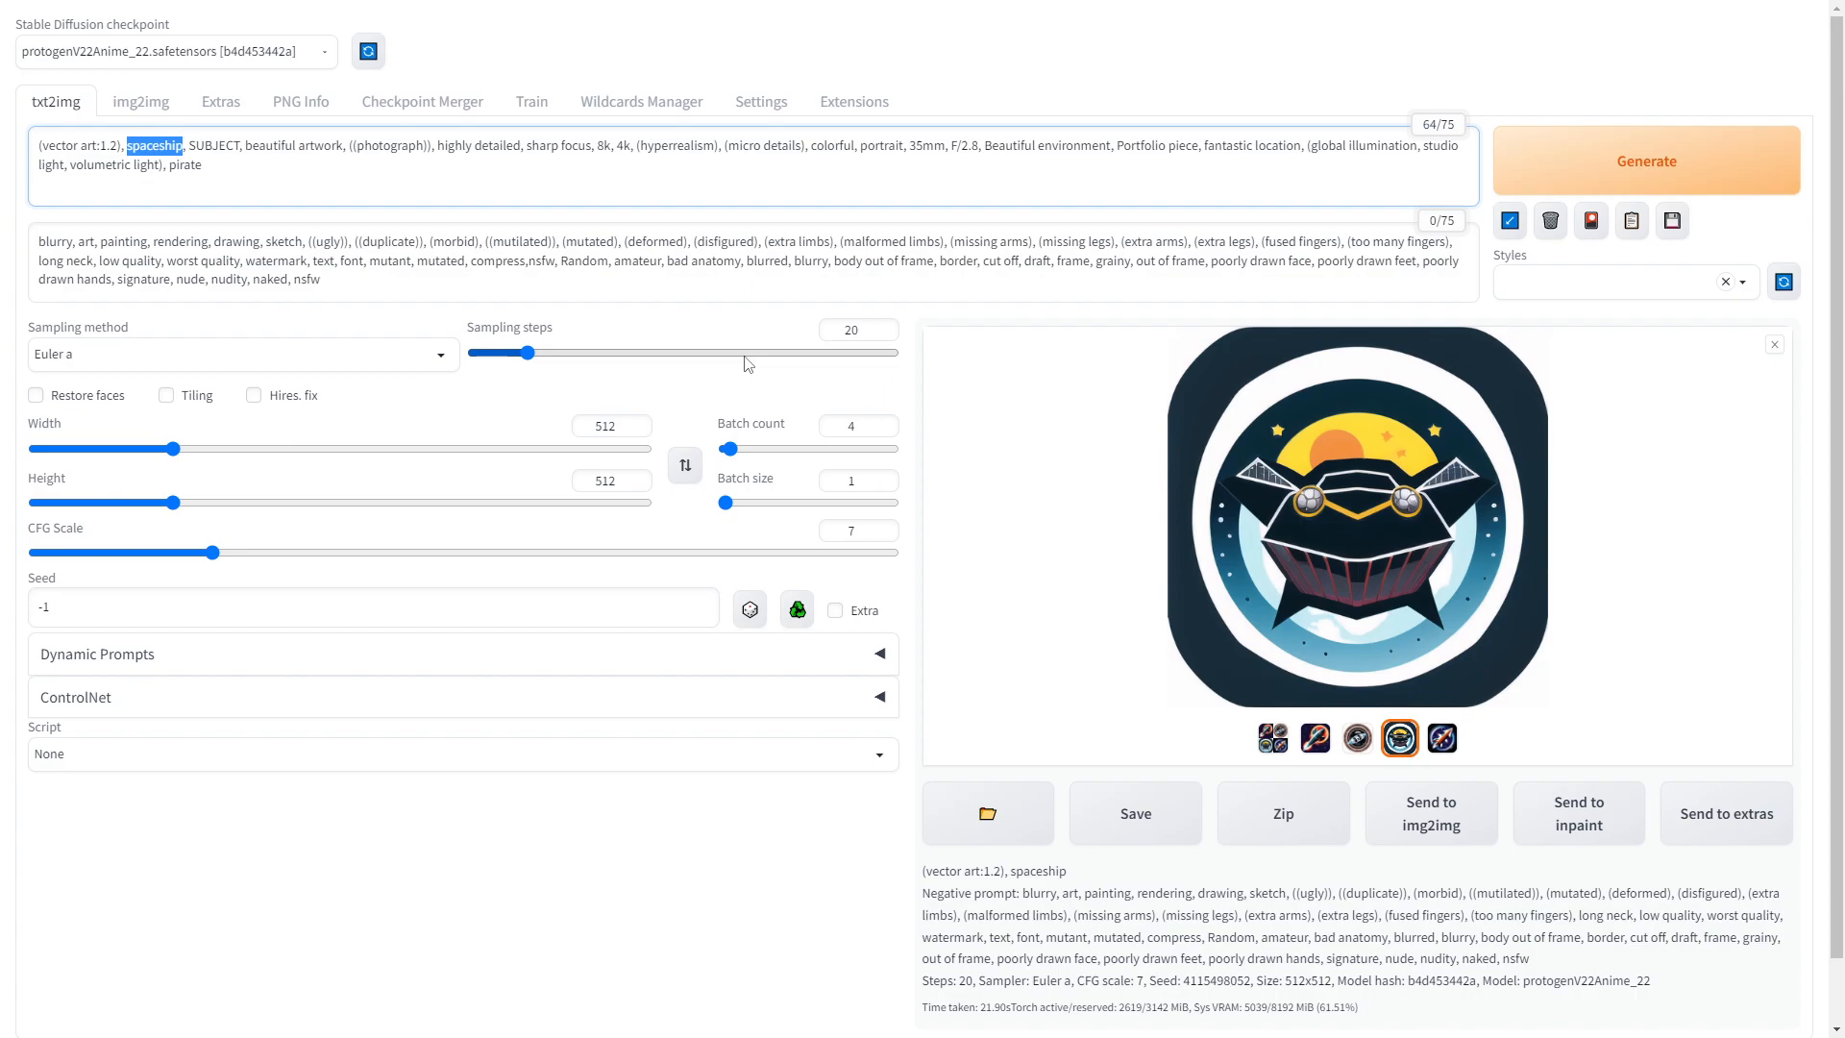
key(BackSpace)
key(BackSpace)
key(BackSpace)
key(BackSpace)
key(BackSpace)
key(BackSpace)
key(BackSpace)
key(BackSpace)
key(BackSpace)
key(BackSpace)
key(BackSpace)
key(BackSpace)
key(BackSpace)
key(BackSpace)
key(BackSpace)
key(BackSpace)
key(BackSpace)
key(BackSpace)
key(BackSpace)
key(Delete)
key(Delete)
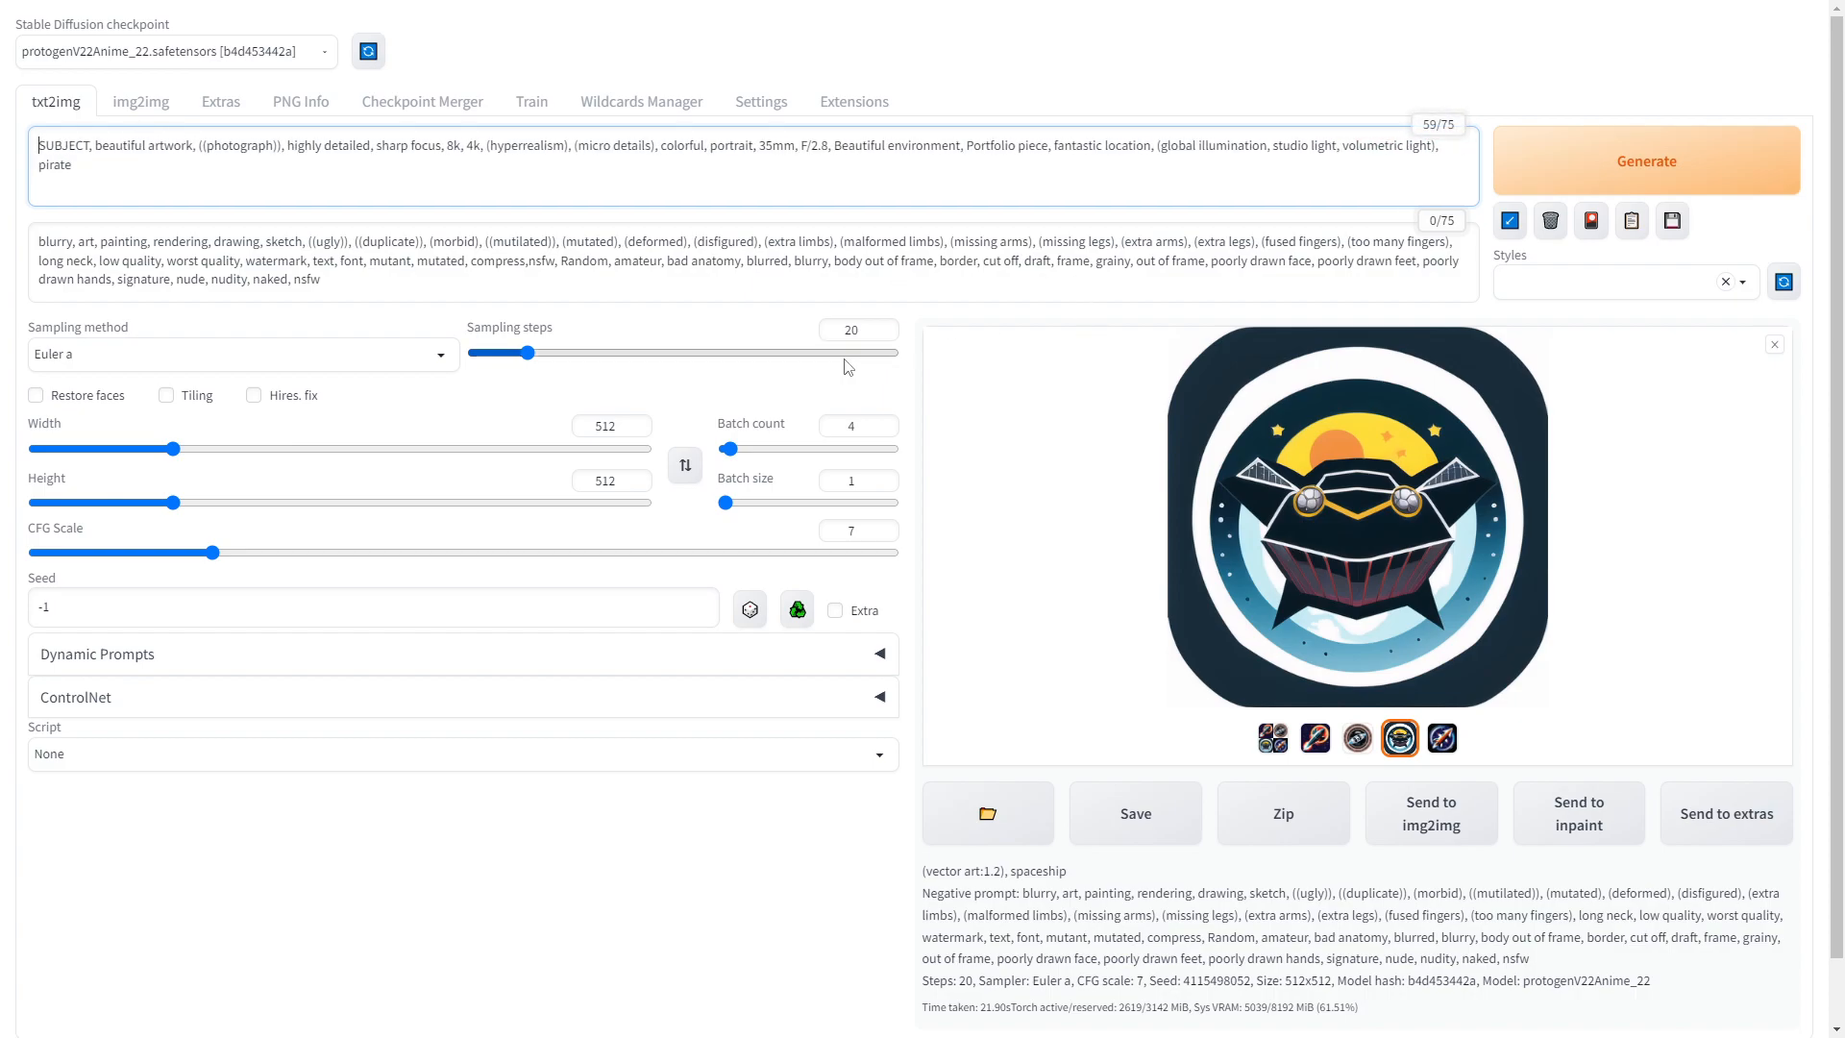
- Set the CFG Scale to 12 and the sampling steps to 40
drag(213, 552, 362, 554)
drag(530, 352, 571, 354)
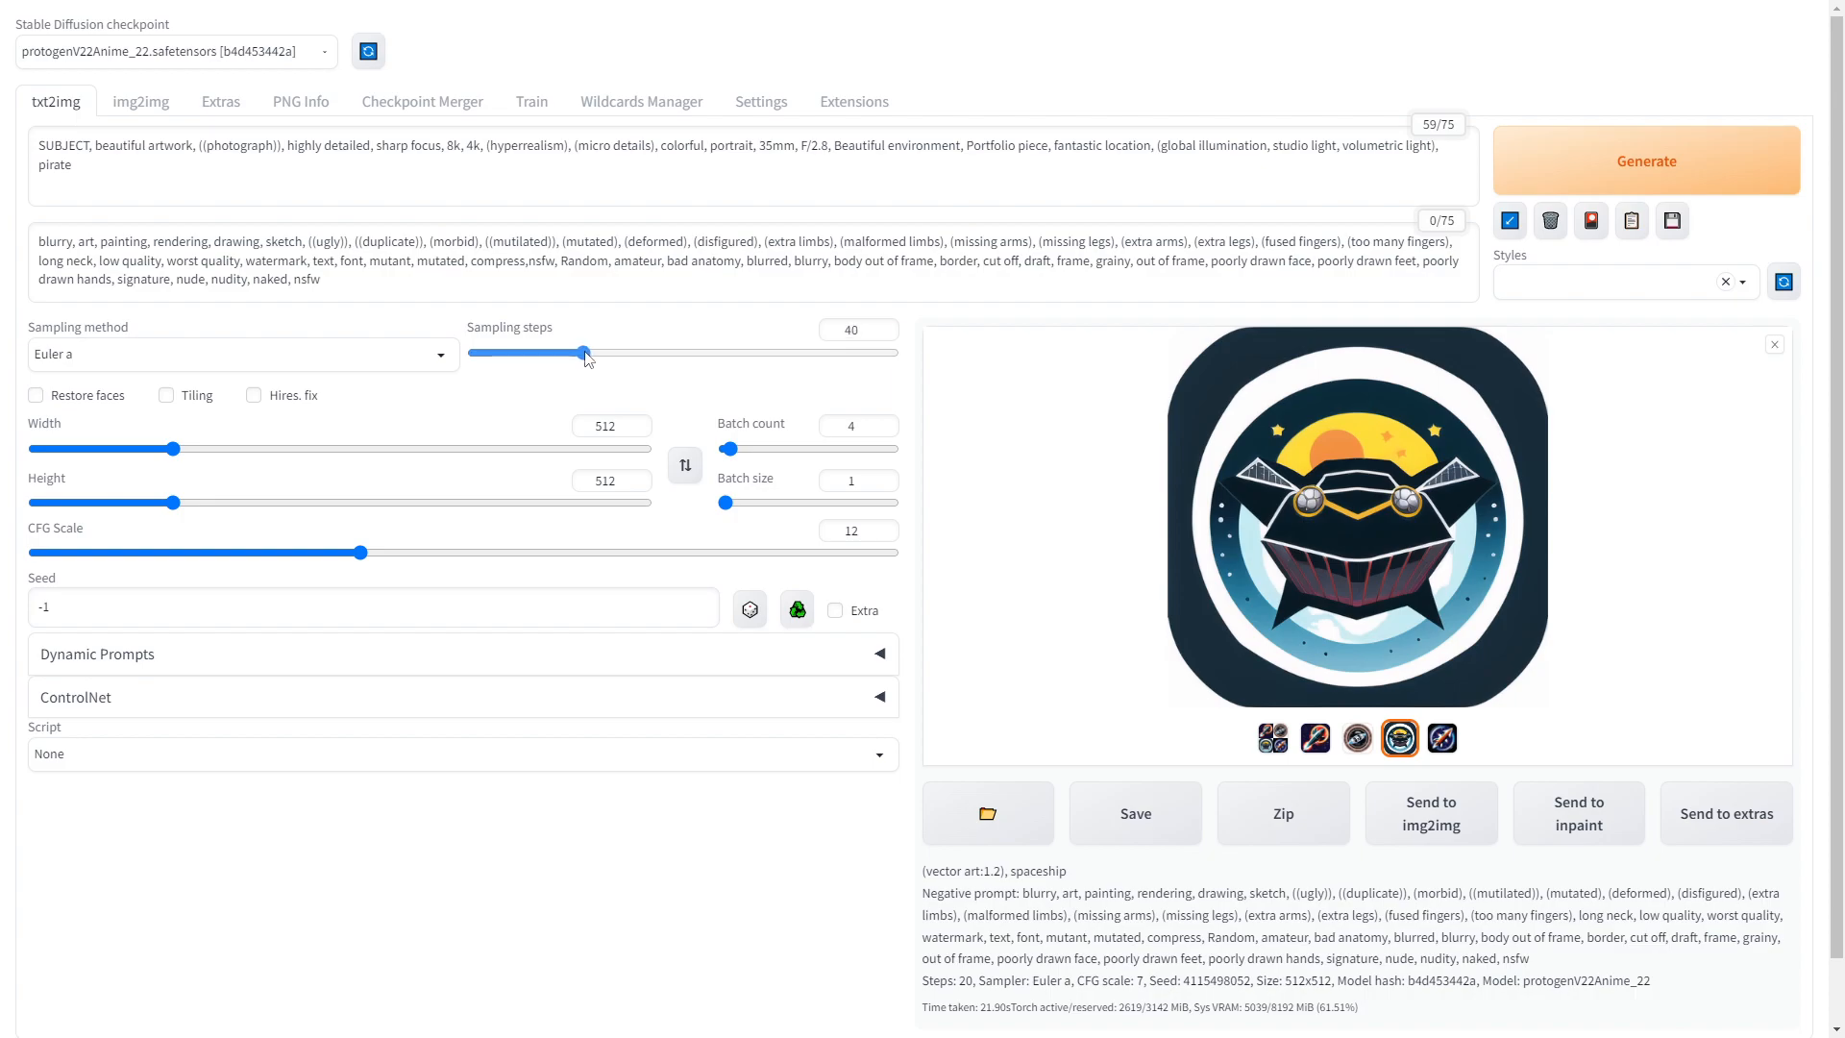
- Load the black-and-white photo of a man holding a dog into ControlNet's Control Model - 0 and enable that unit
scroll(586, 358, down, 1)
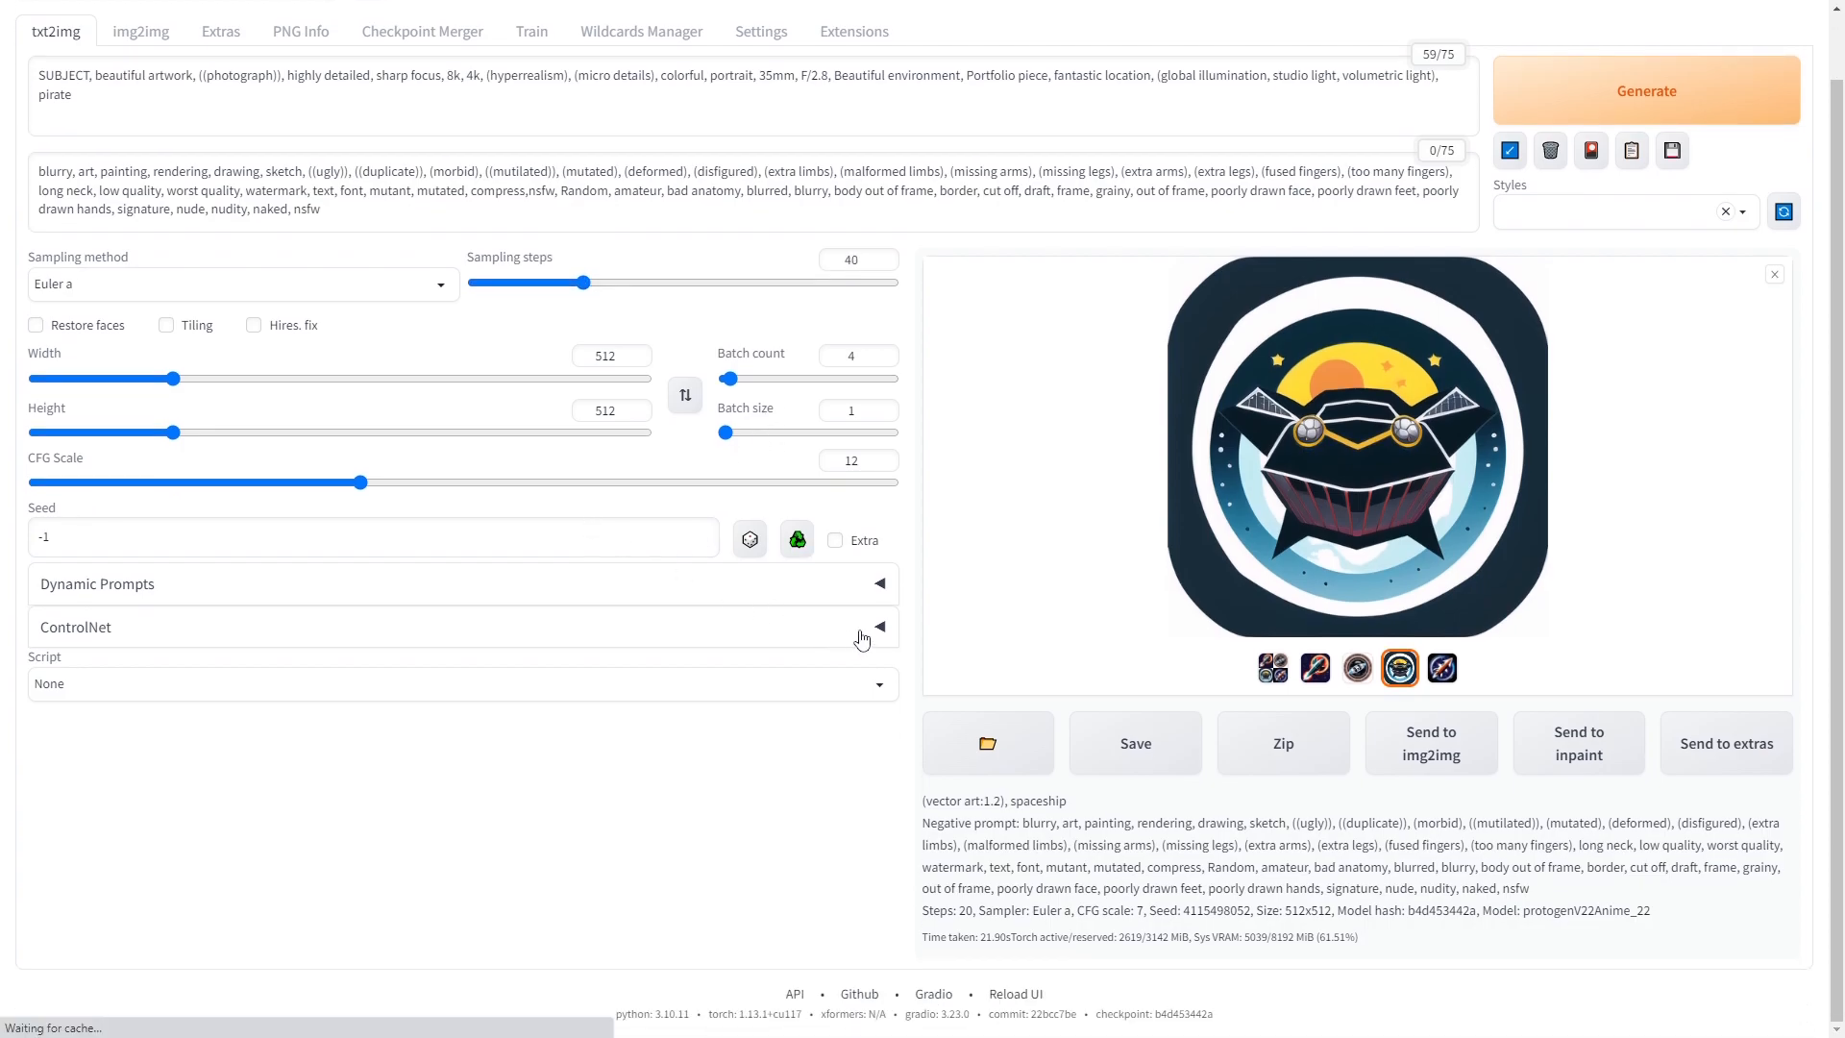
click(860, 634)
scroll(318, 366, down, 4)
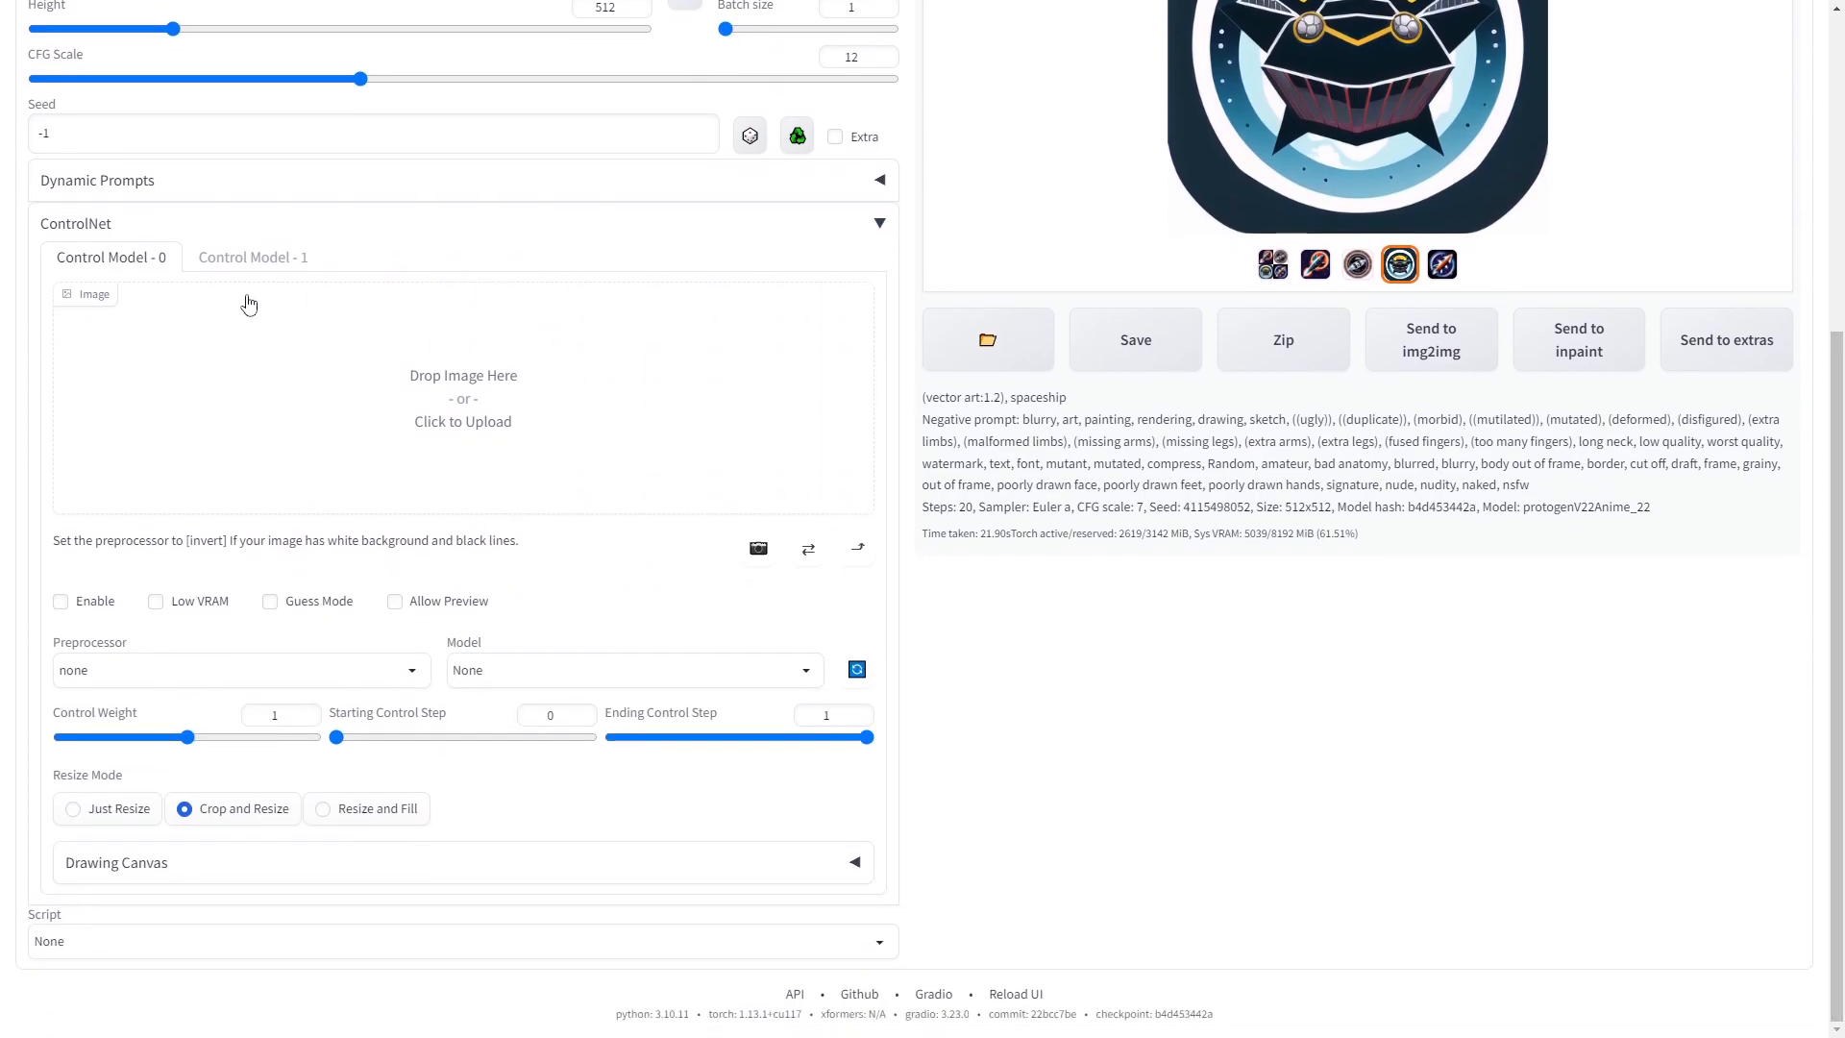
scroll(672, 400, up, 5)
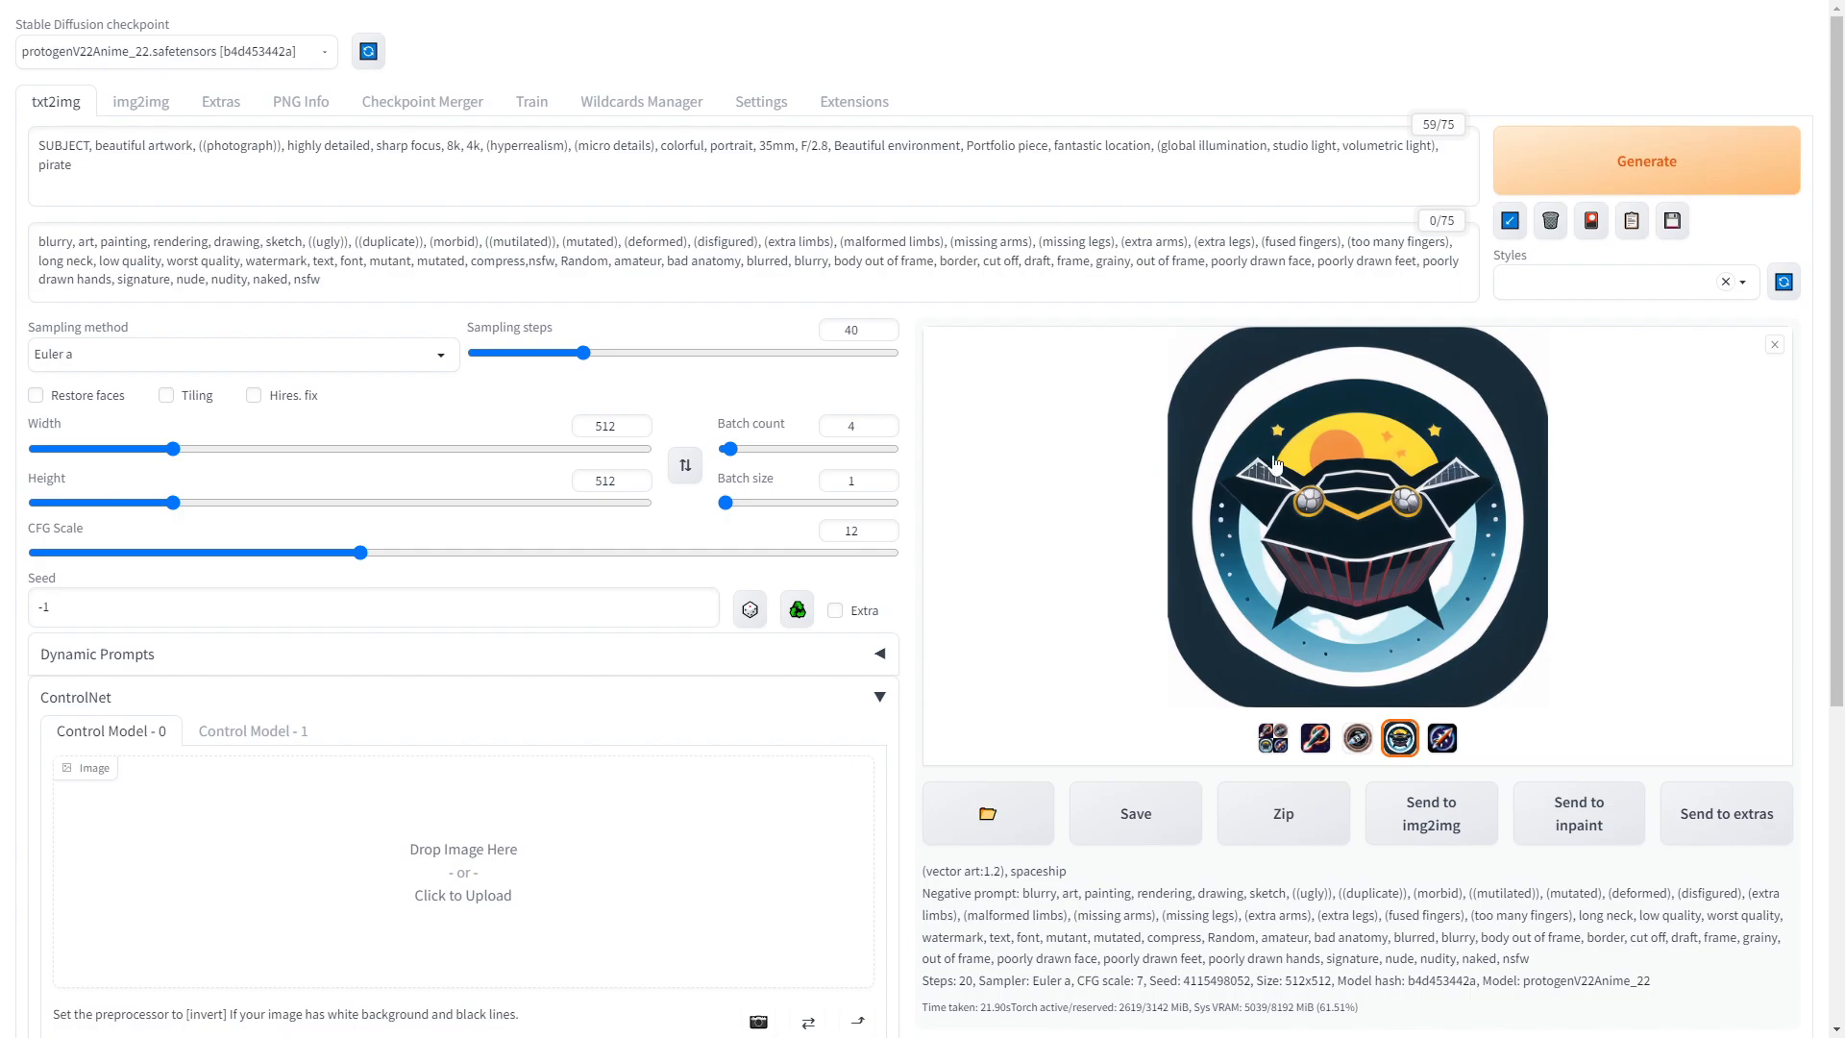
scroll(1168, 615, down, 4)
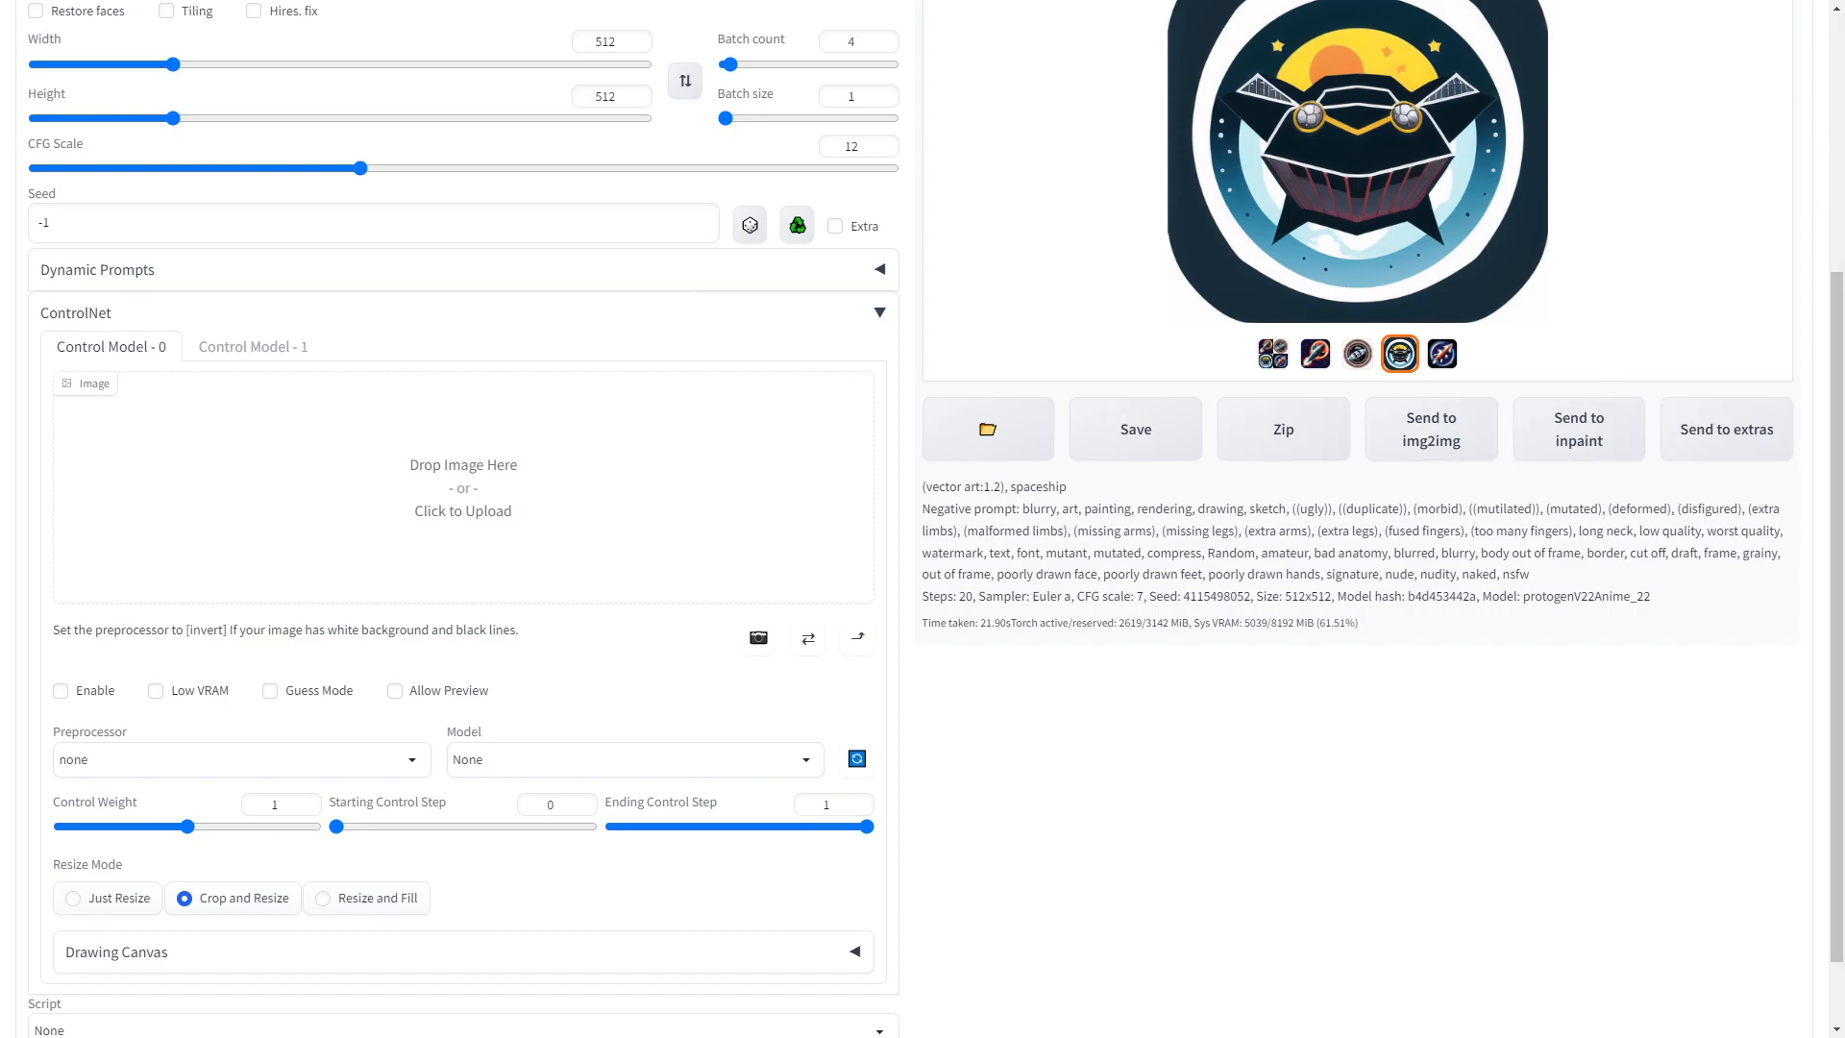
drag(1839, 452, 486, 482)
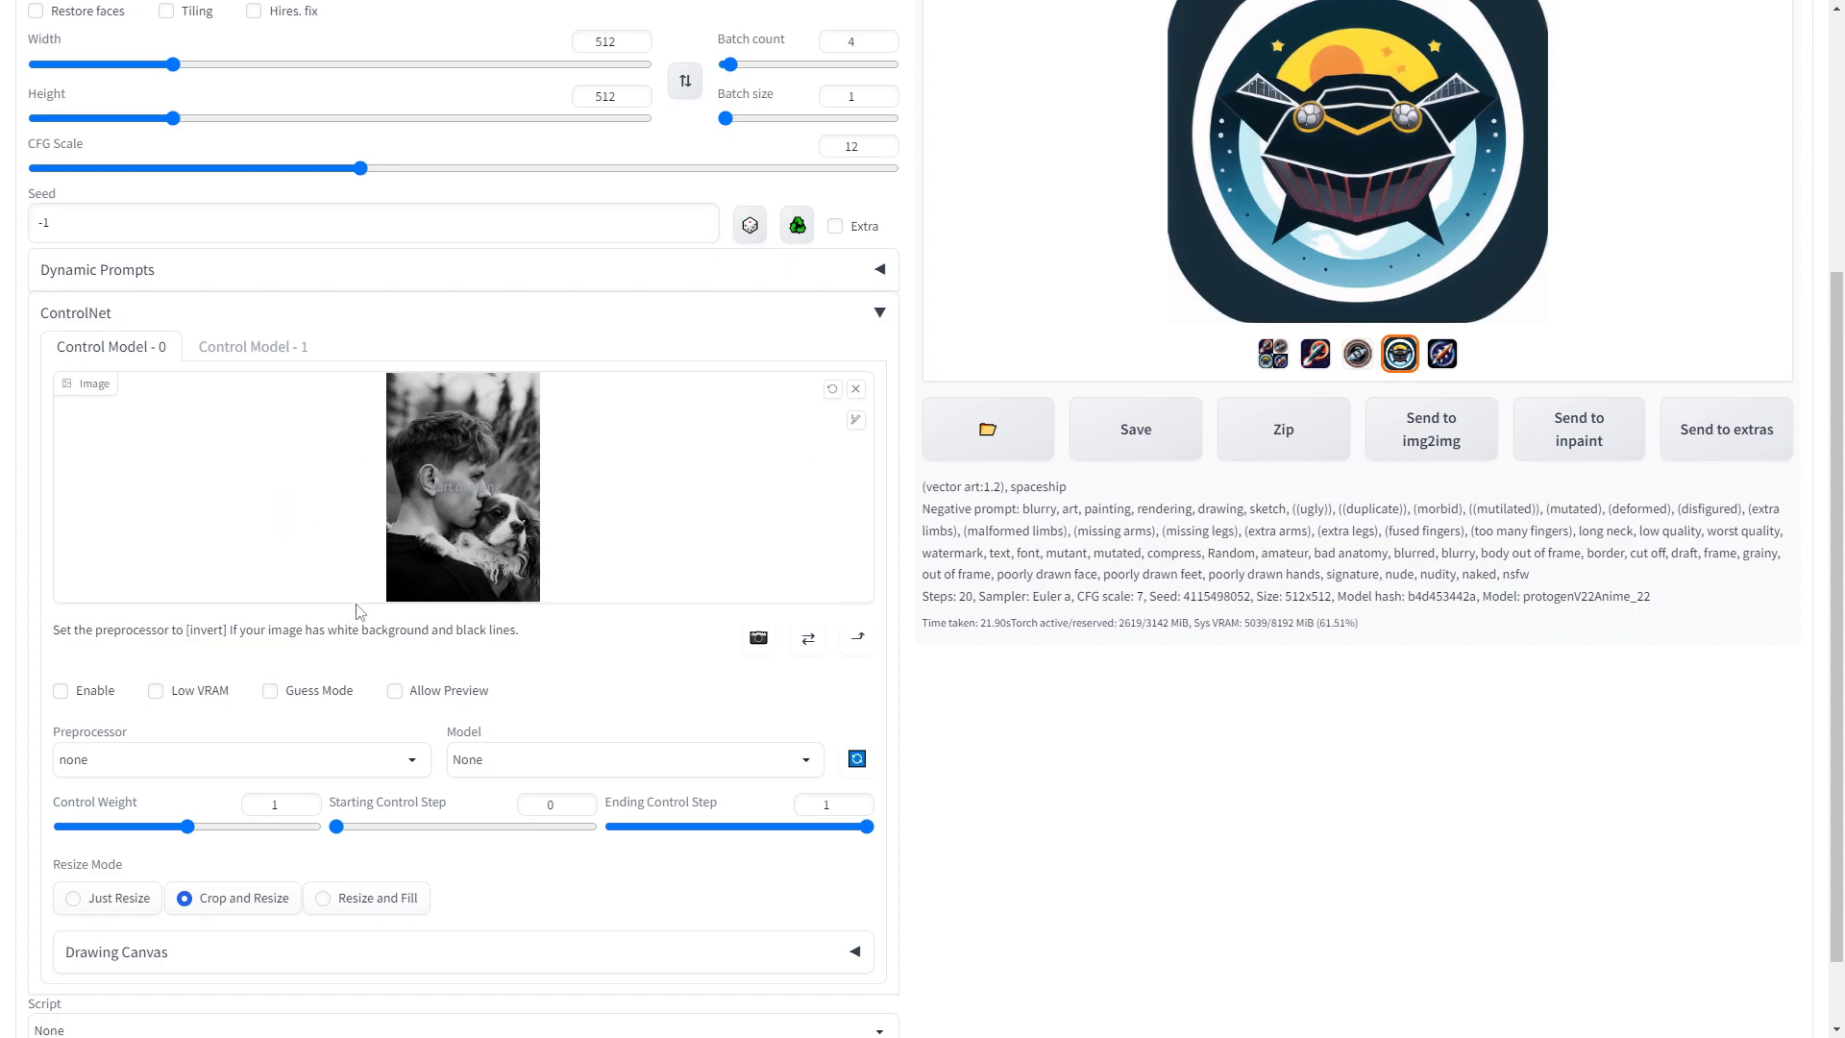
click(62, 691)
- Check the list of installed extensions and return to the text-to-image settings
scroll(1256, 318, up, 4)
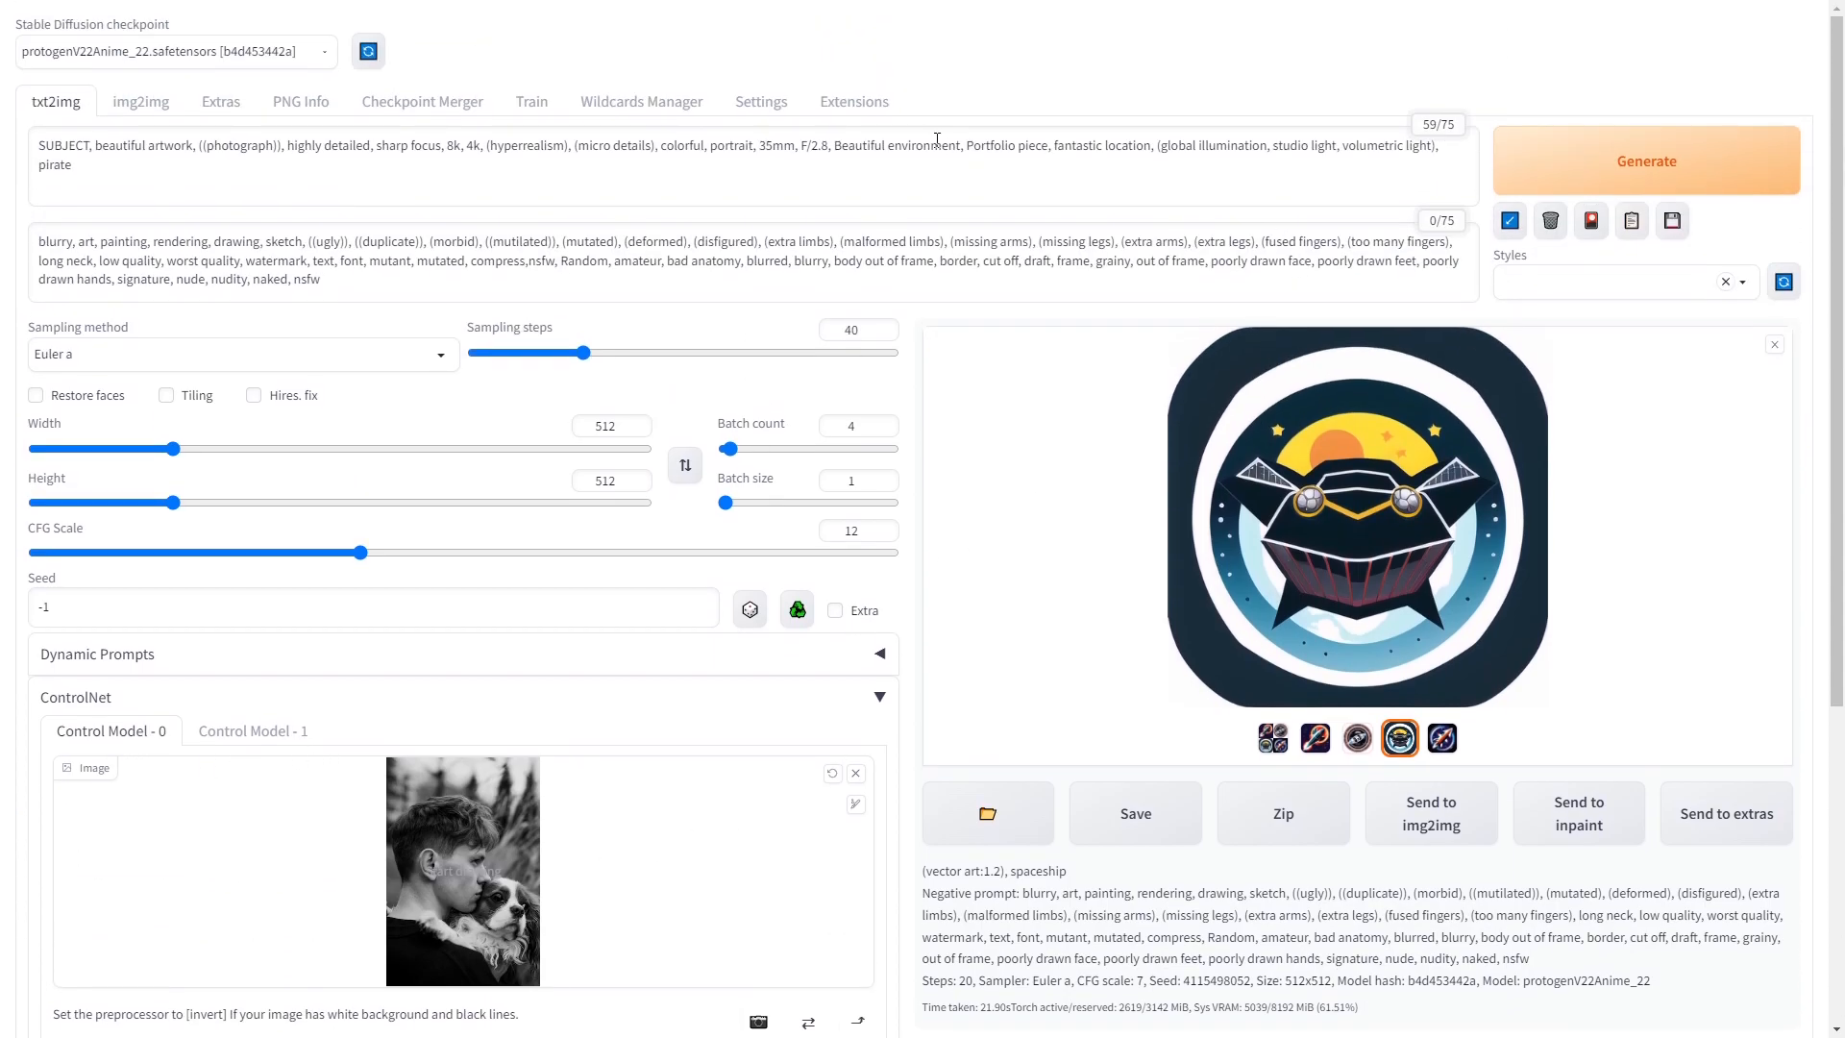
click(850, 106)
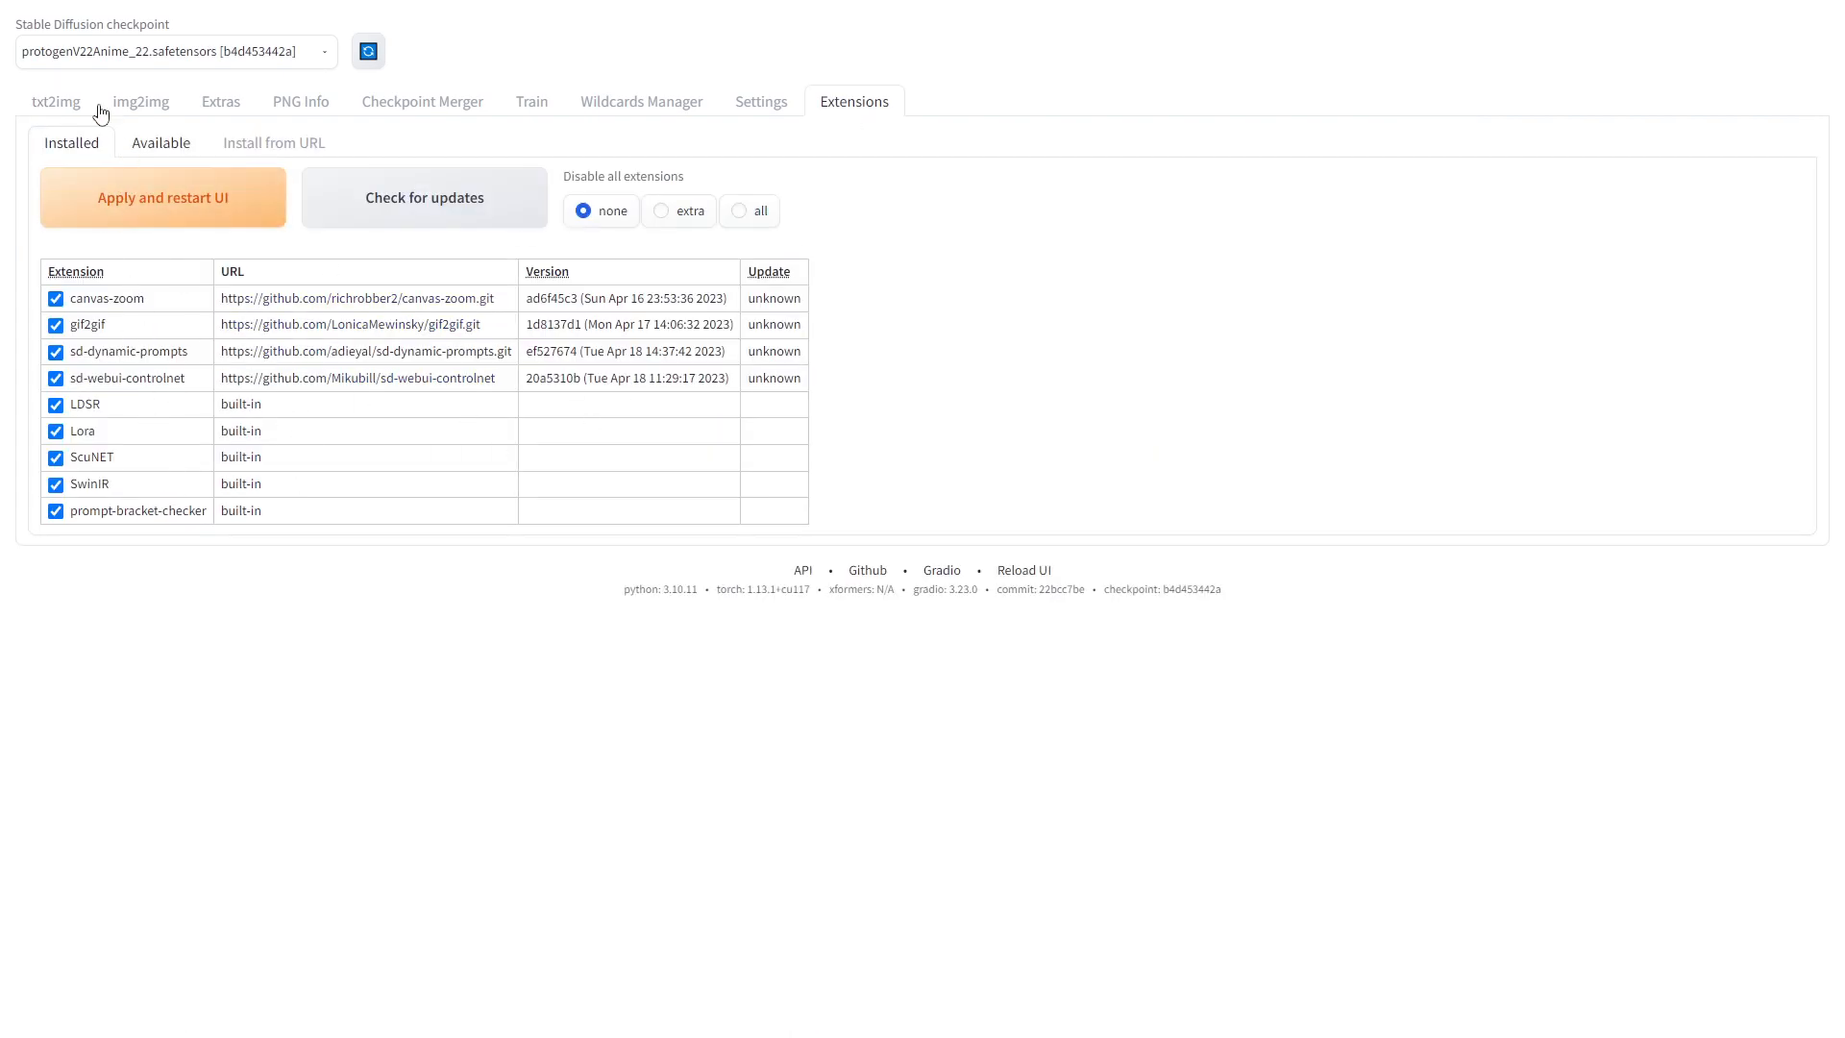
click(56, 105)
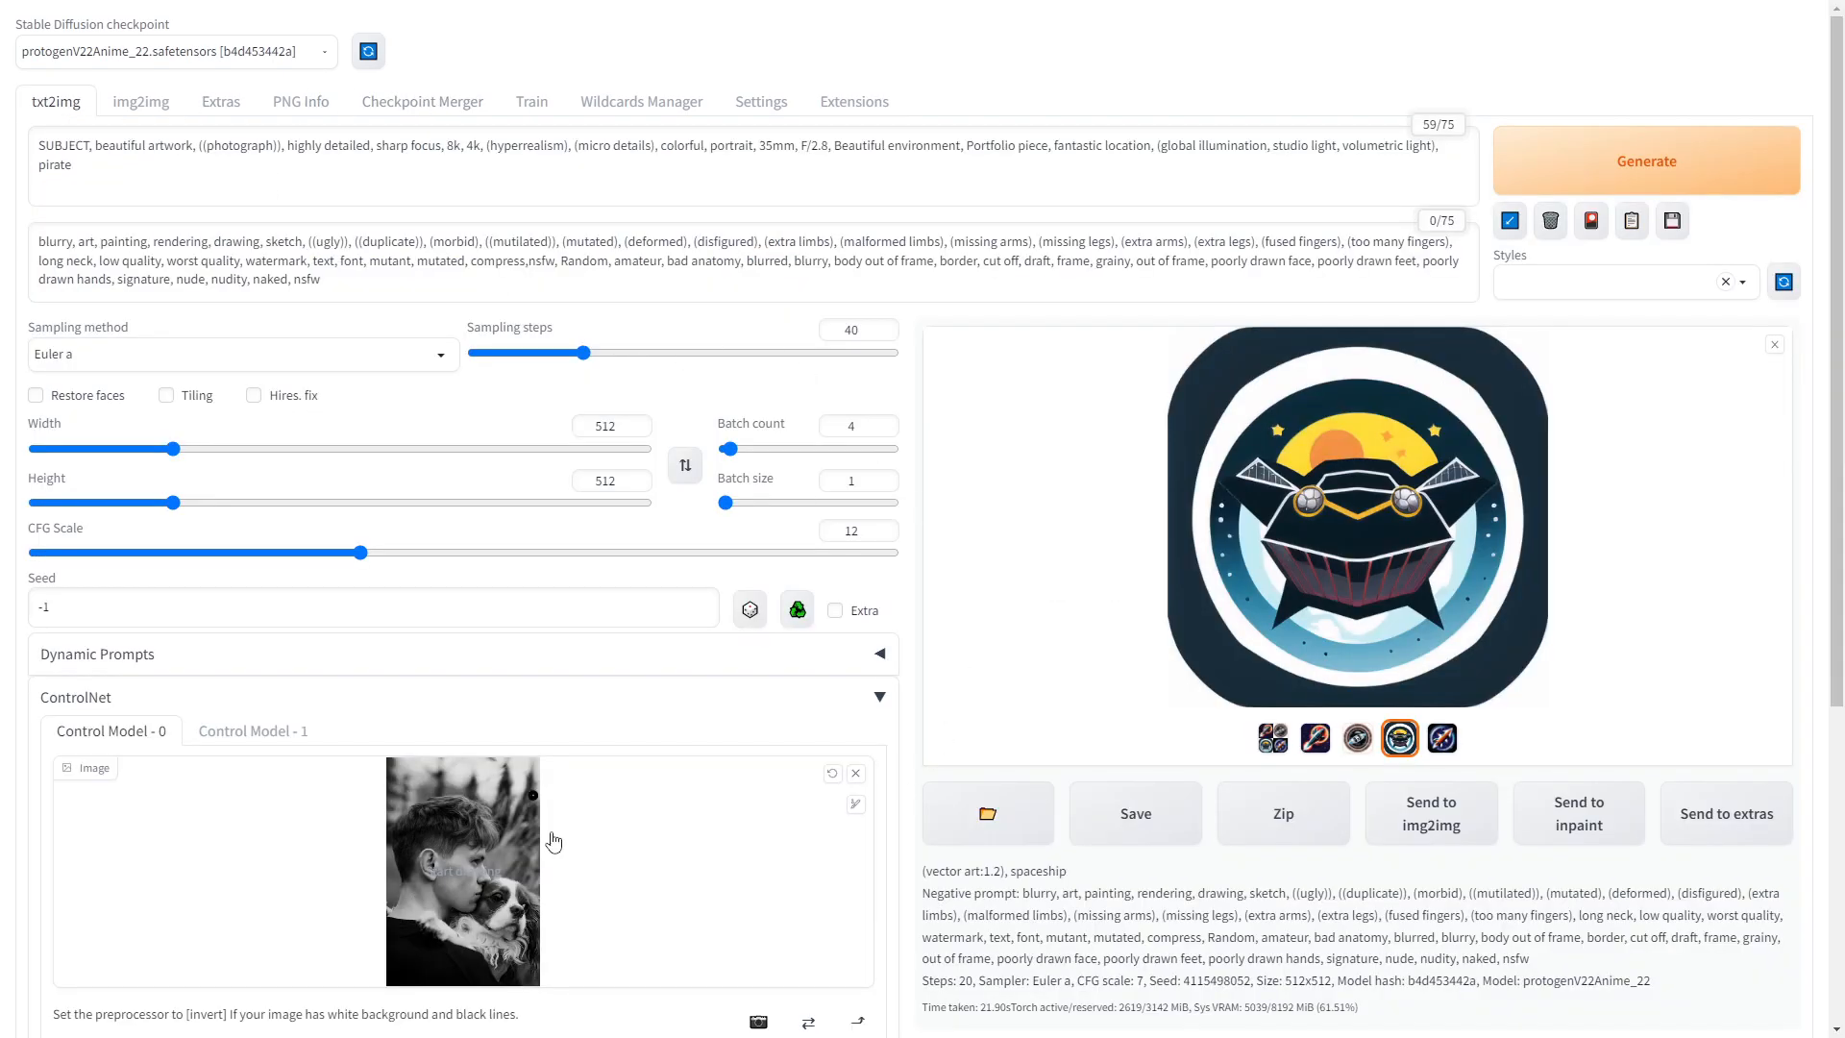
- Set the ControlNet preprocessor to canny and its model to control_canny-fp16
scroll(708, 637, down, 5)
scroll(626, 621, up, 4)
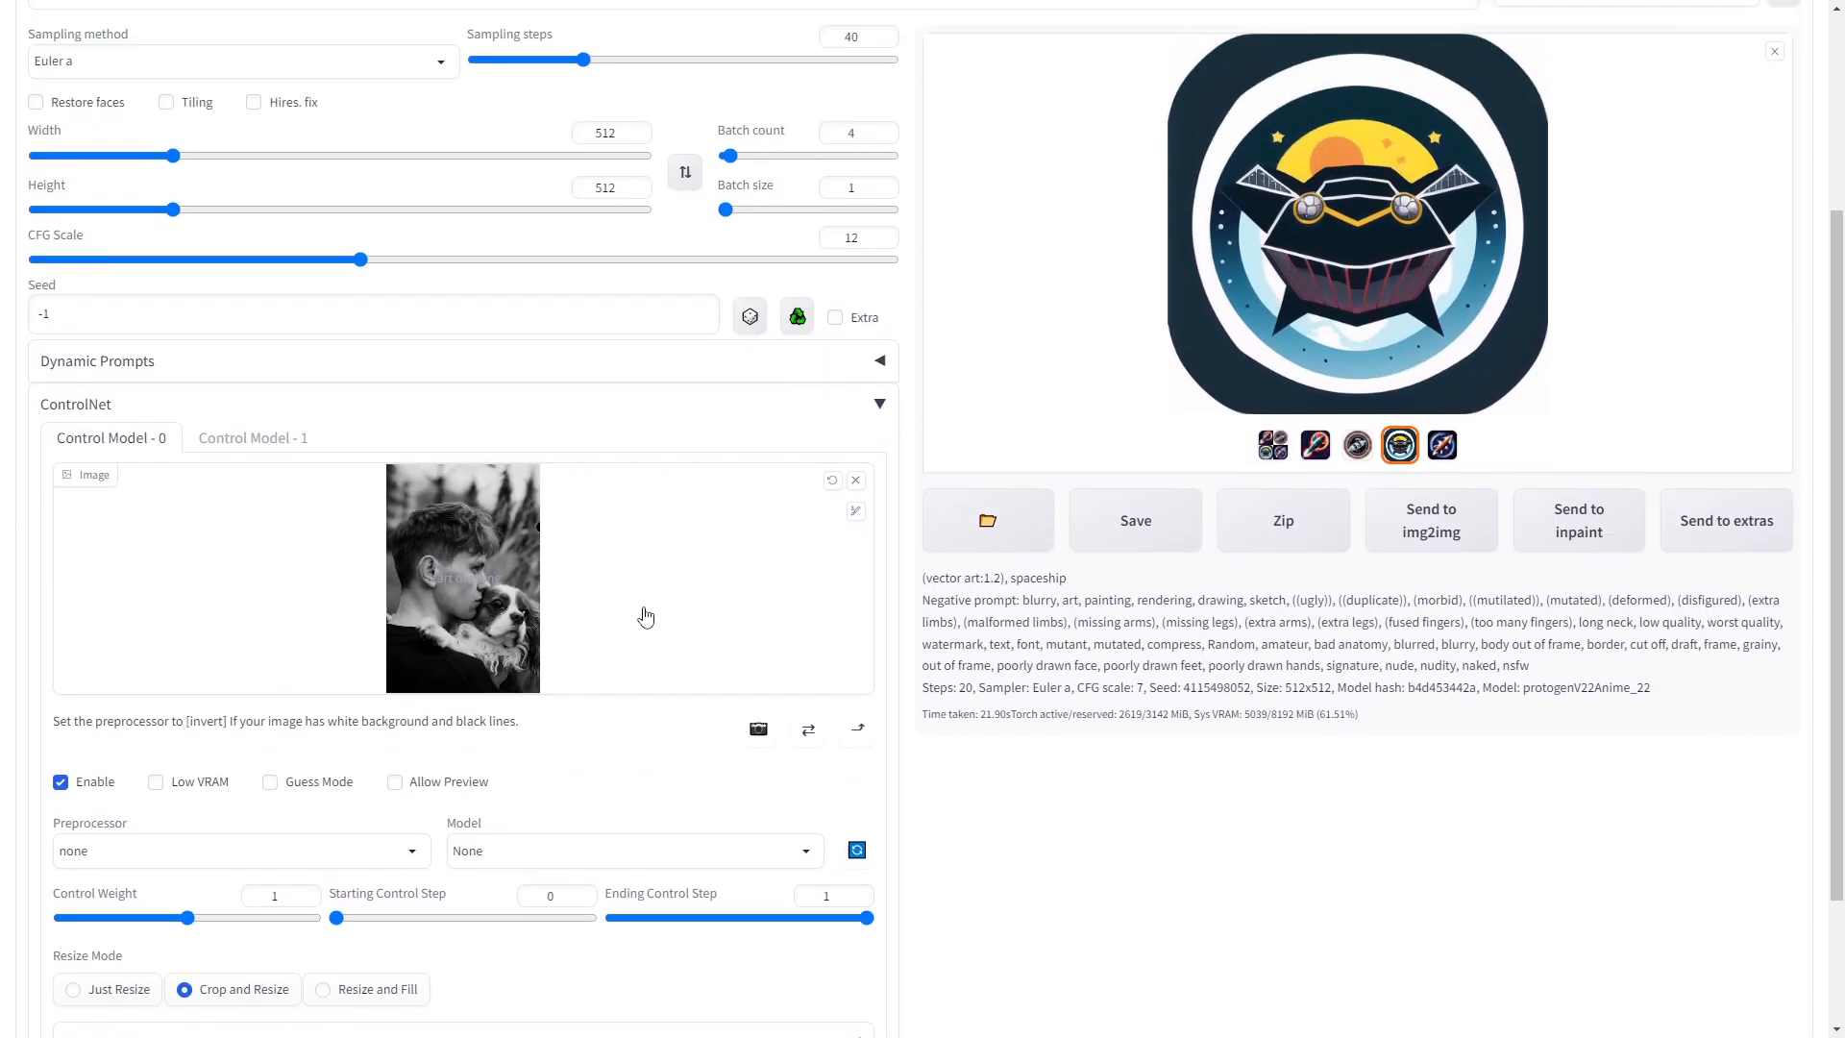
scroll(678, 712, down, 4)
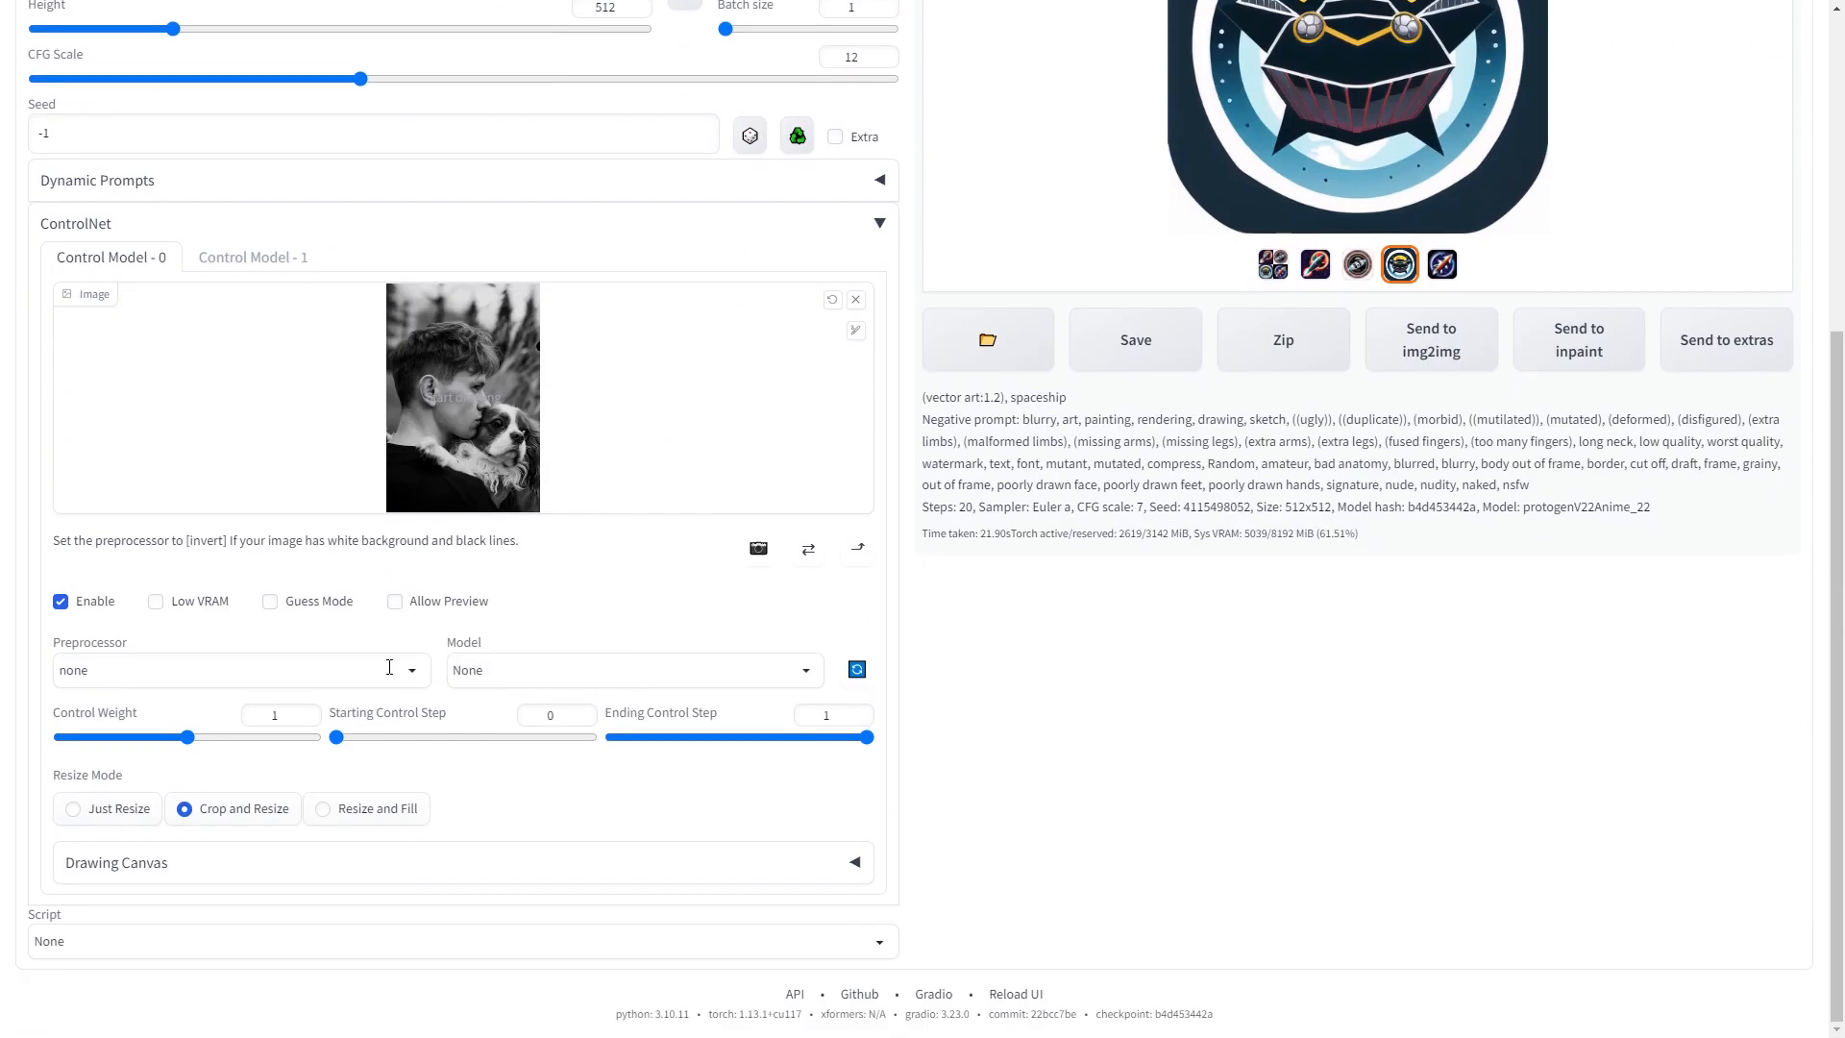
click(171, 677)
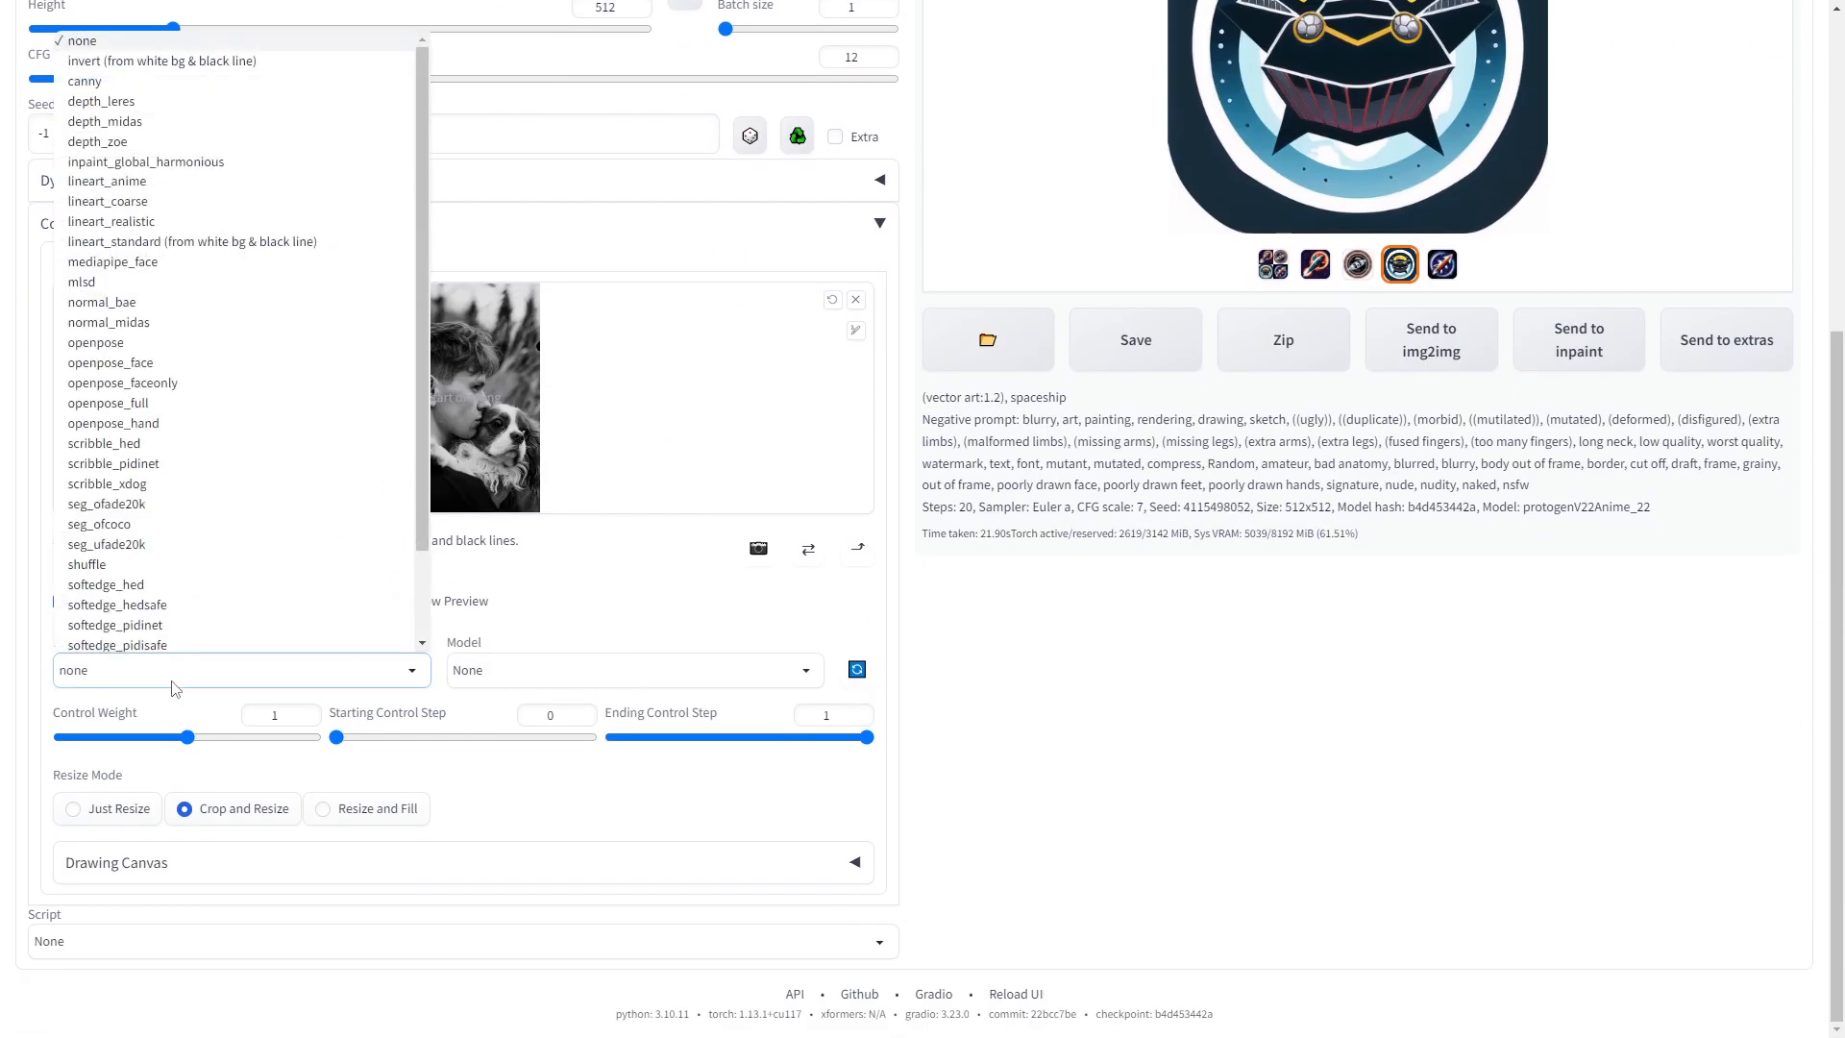
click(161, 81)
click(541, 670)
click(592, 357)
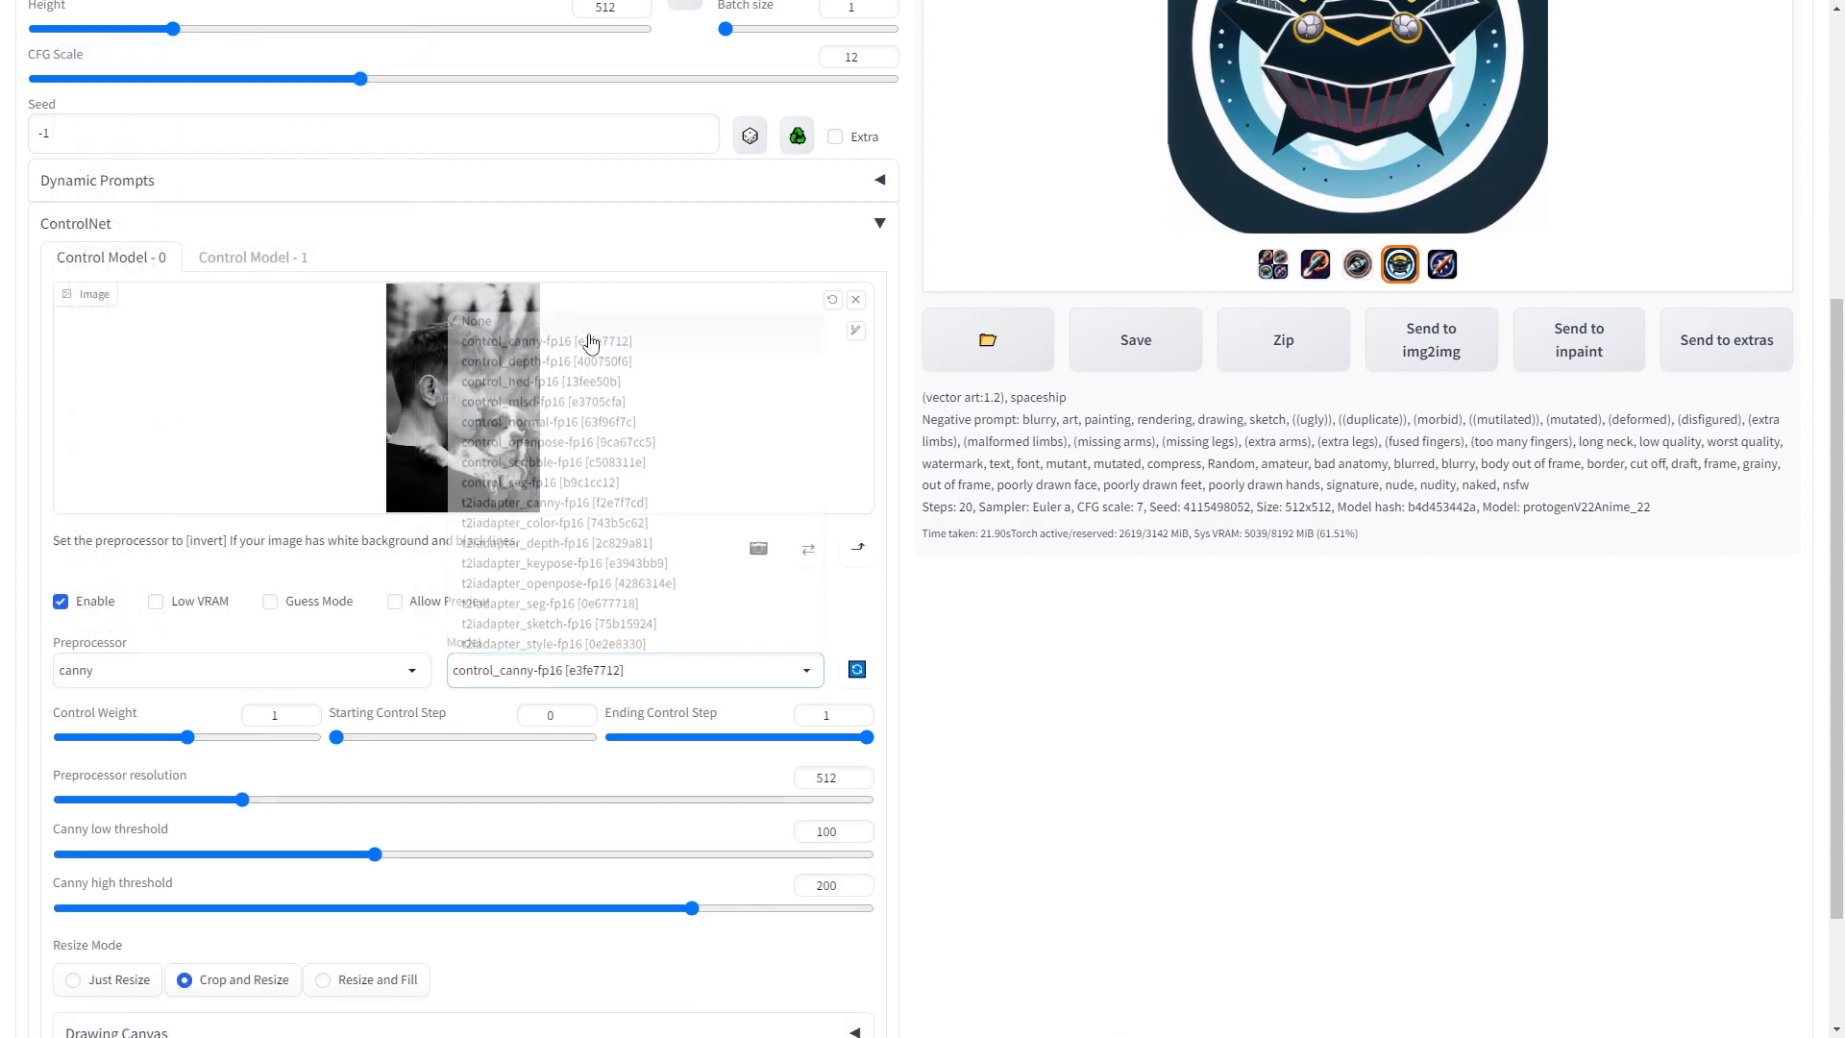
- Lower the ControlNet control weight to 0.8 and set the batch count to 1
click(306, 720)
click(306, 721)
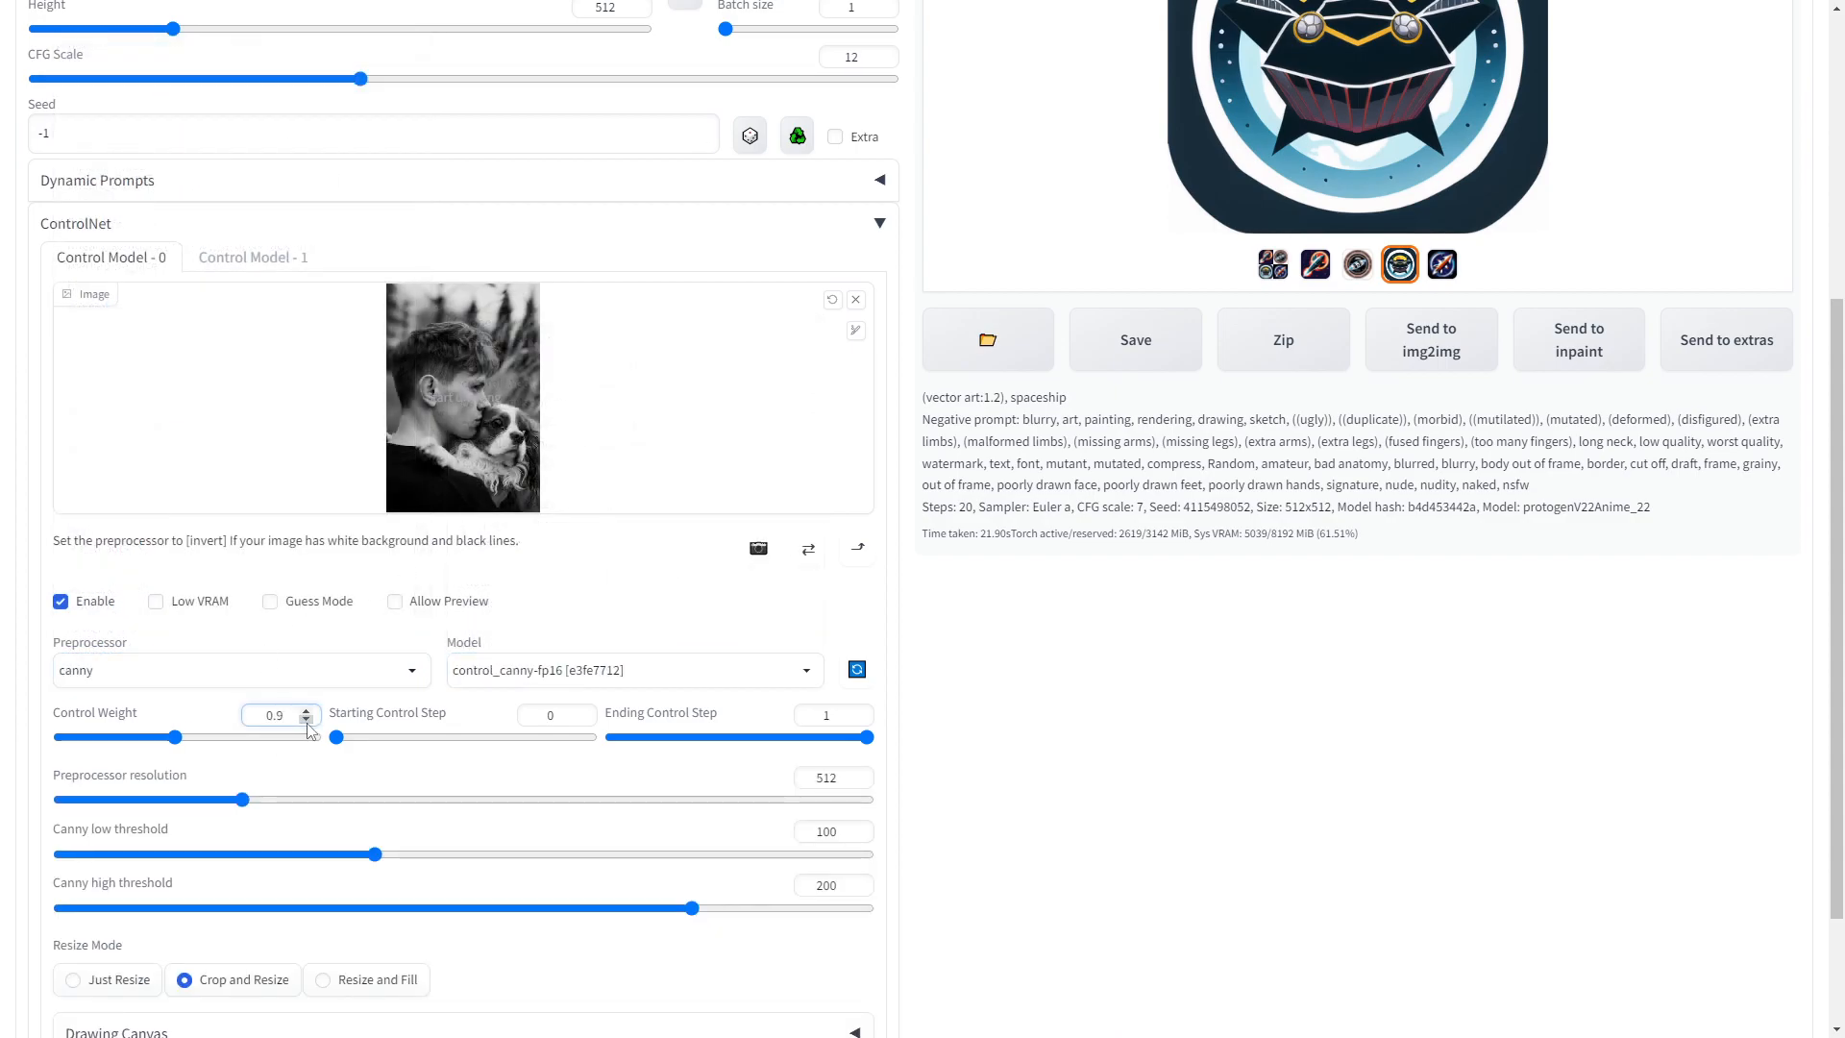
click(307, 720)
click(306, 721)
scroll(162, 181, up, 5)
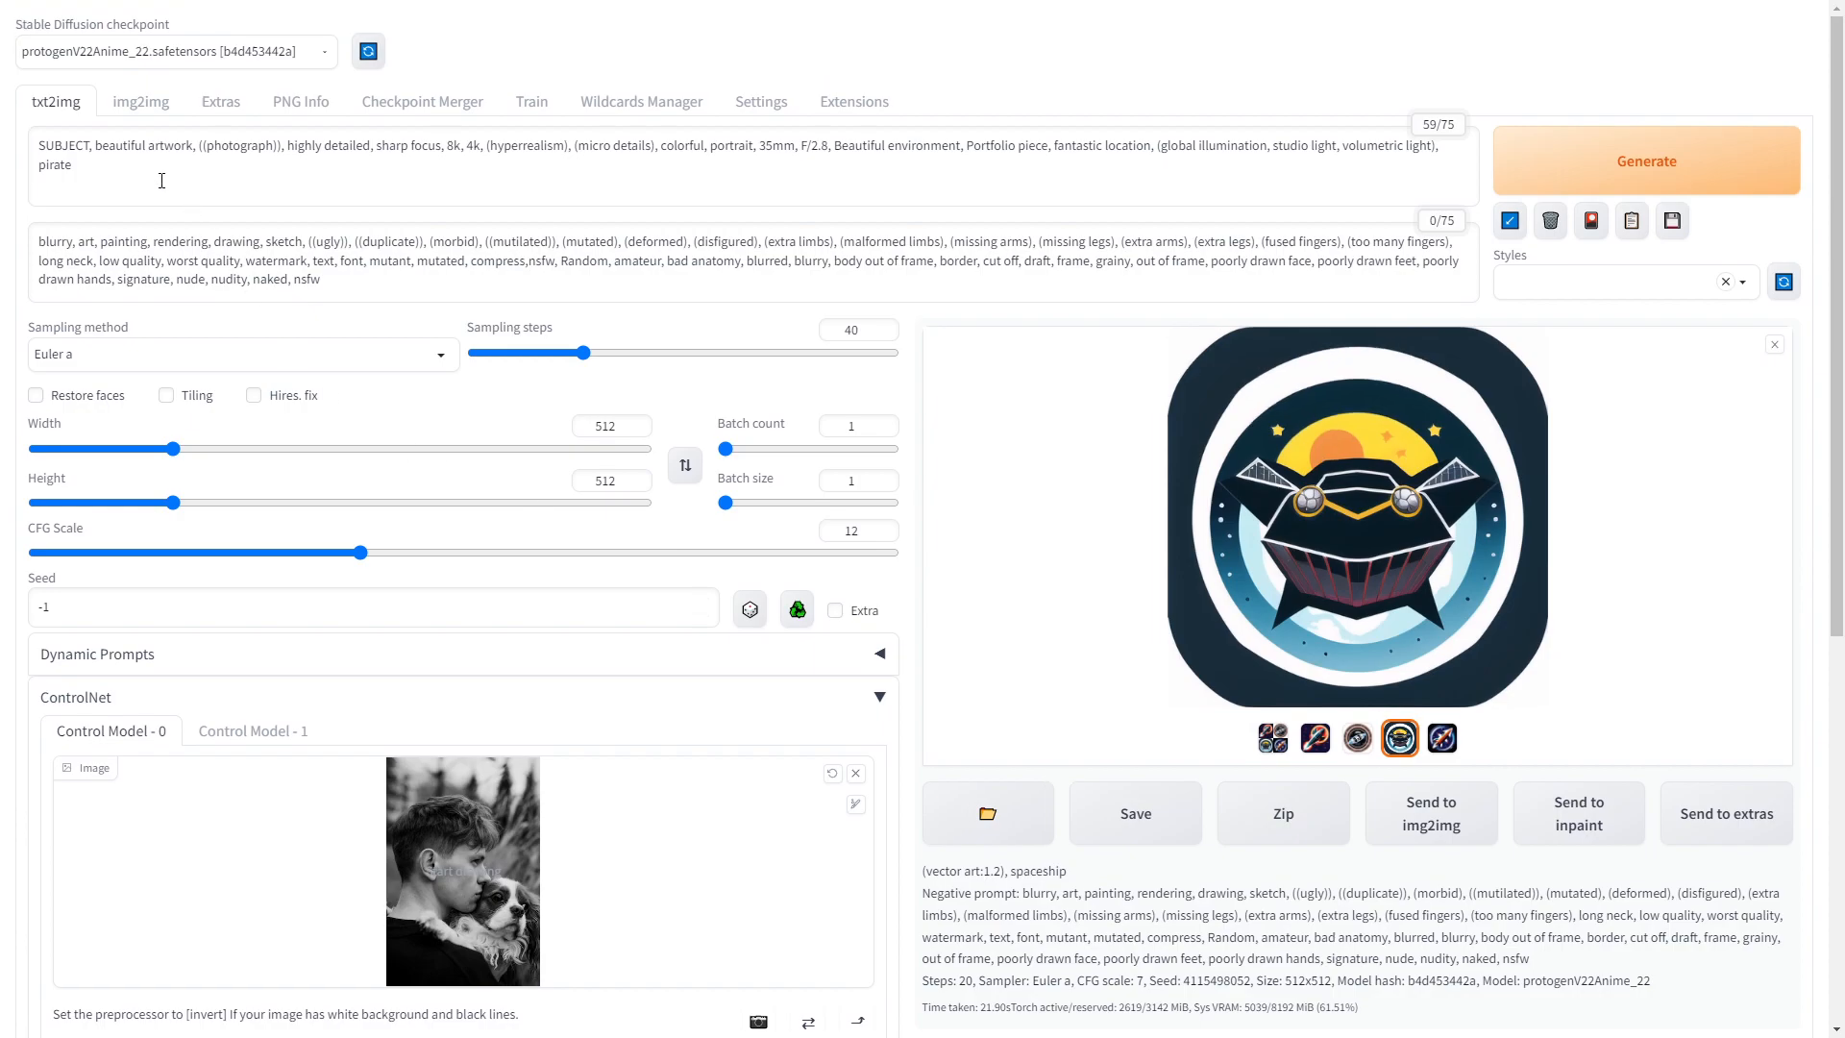
- Replace "SUBJECT" in the prompt with "man holding dog" and generate the image
drag(92, 146, 14, 150)
text(man holding dog)
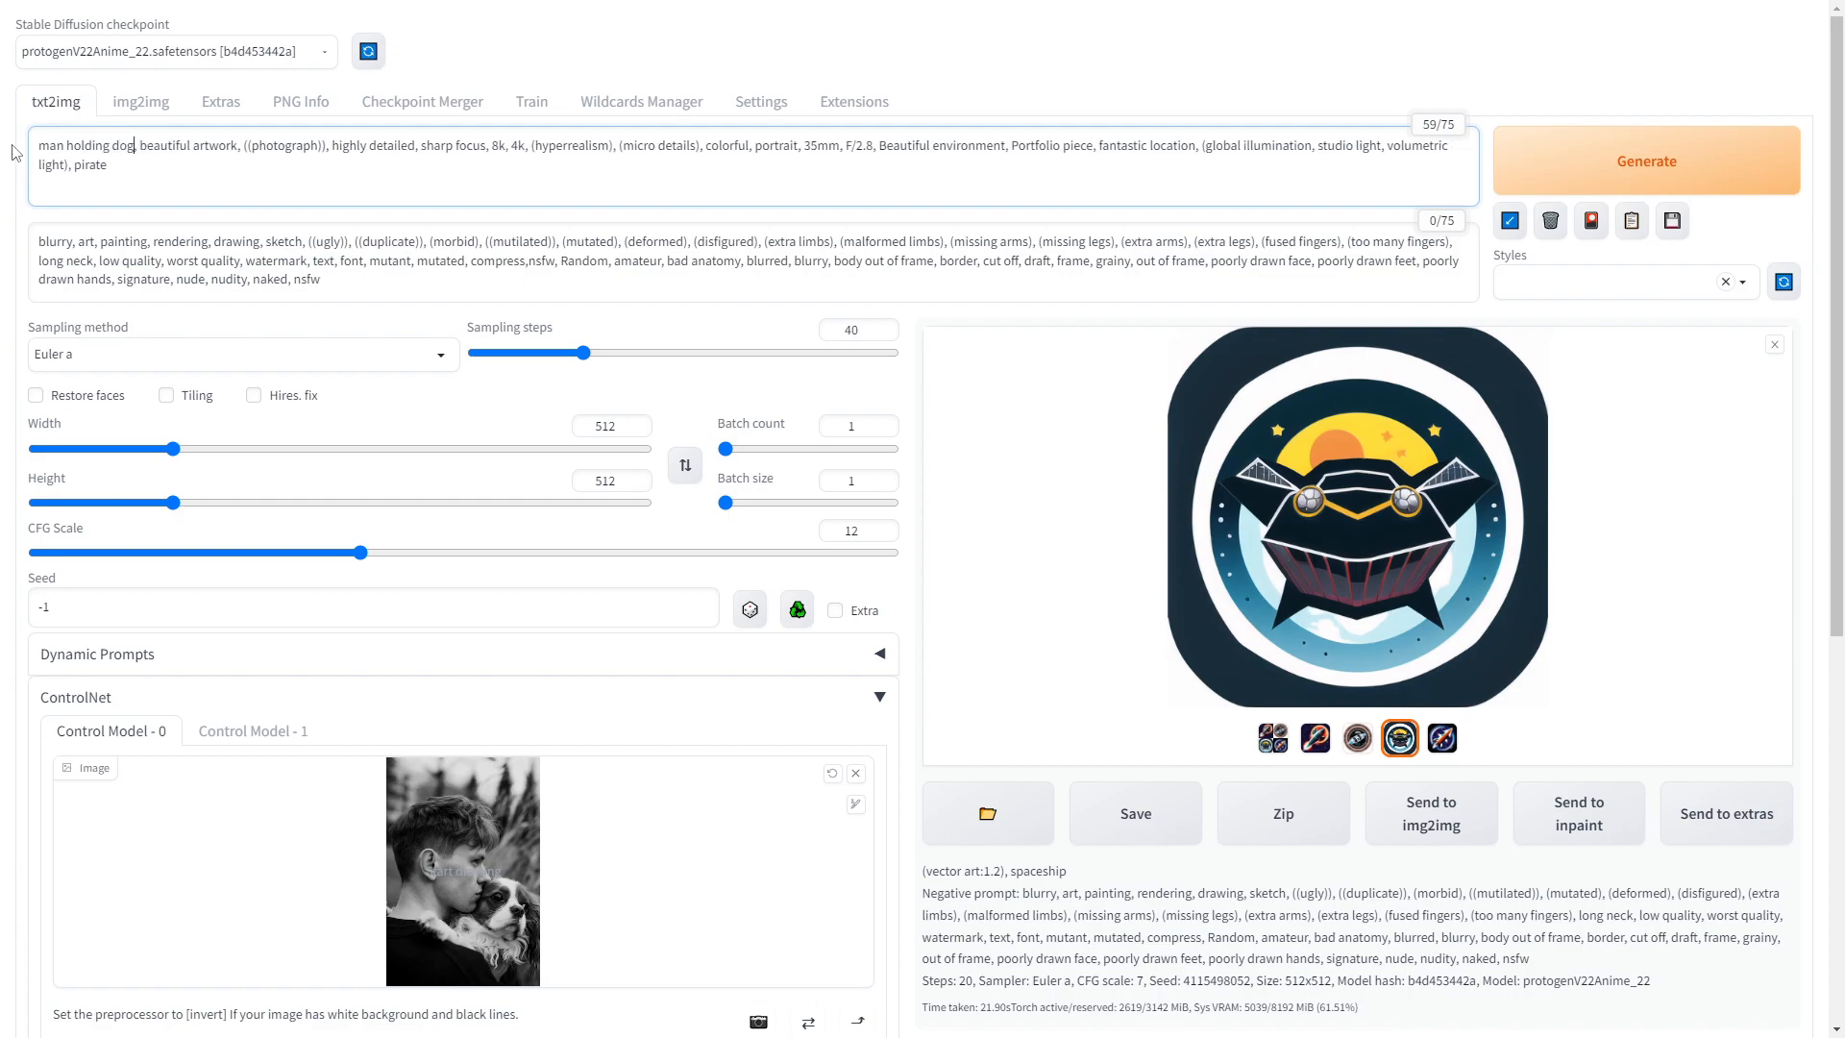
click(1537, 162)
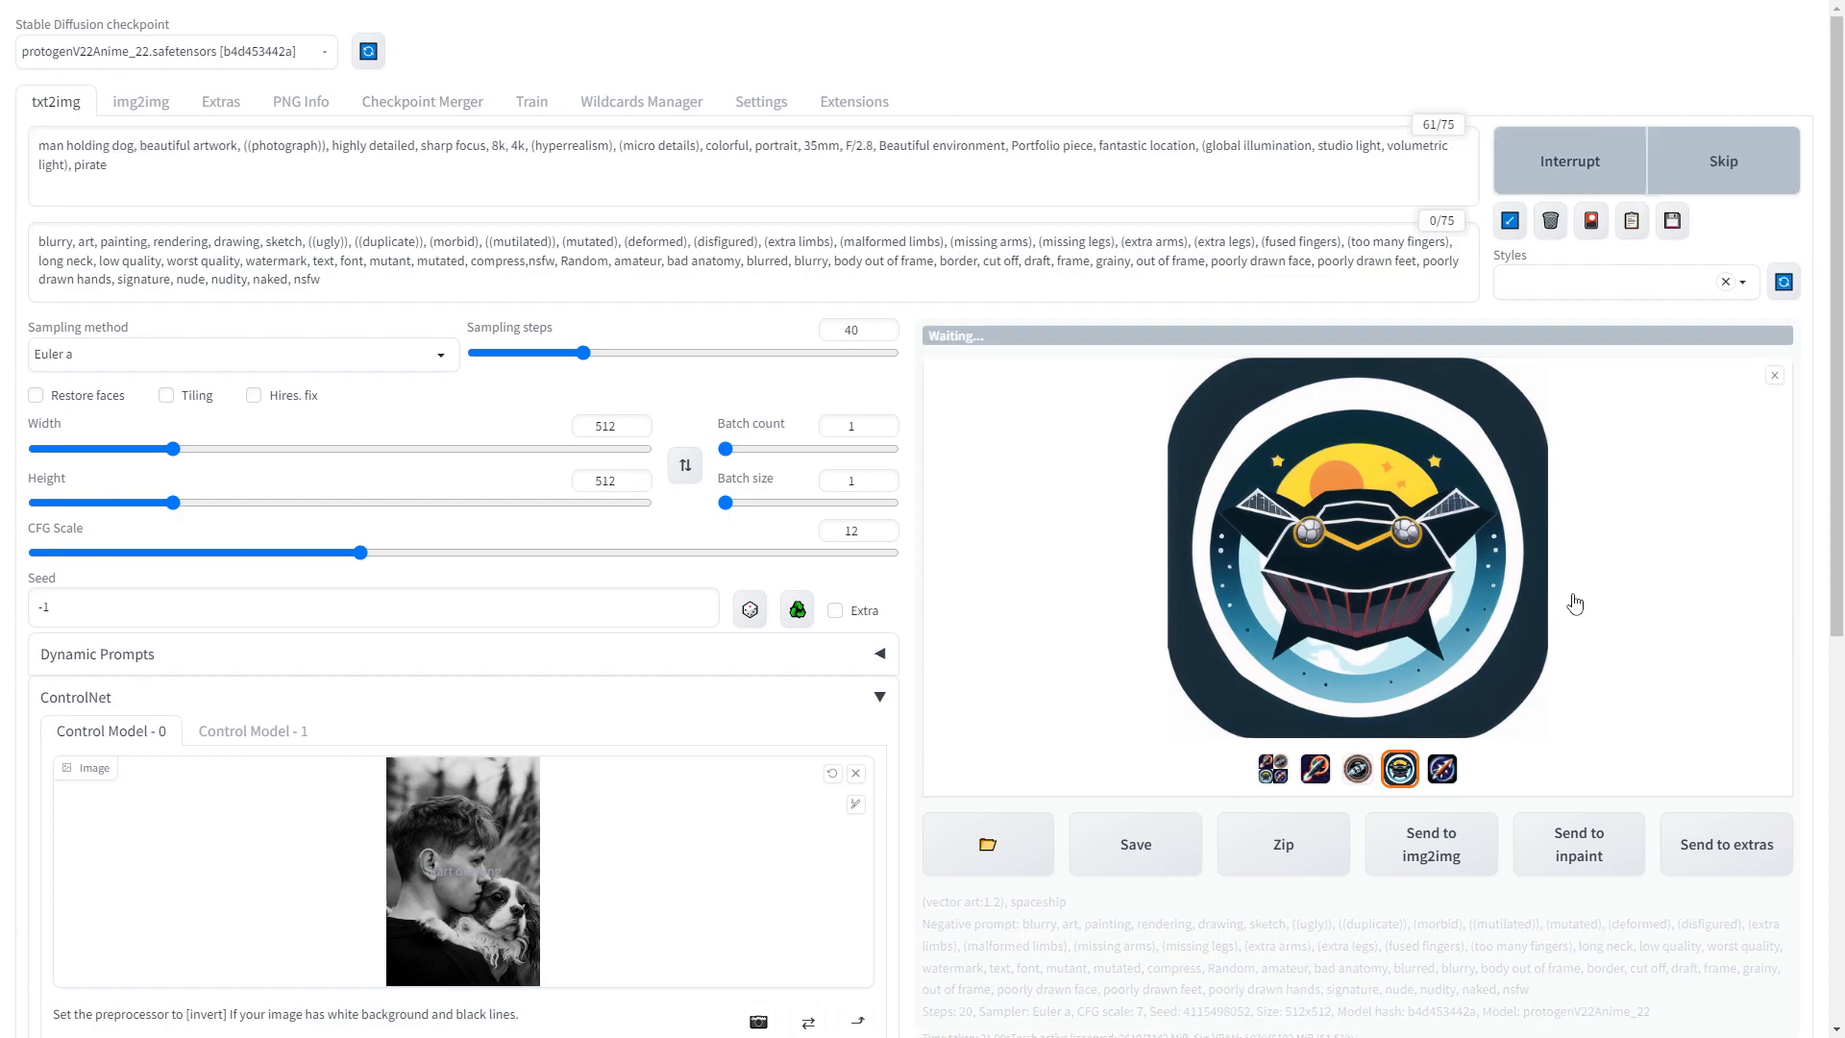
- View the rocket image from the earlier vector art batch at full size and return to the generation page
scroll(1541, 807, down, 1)
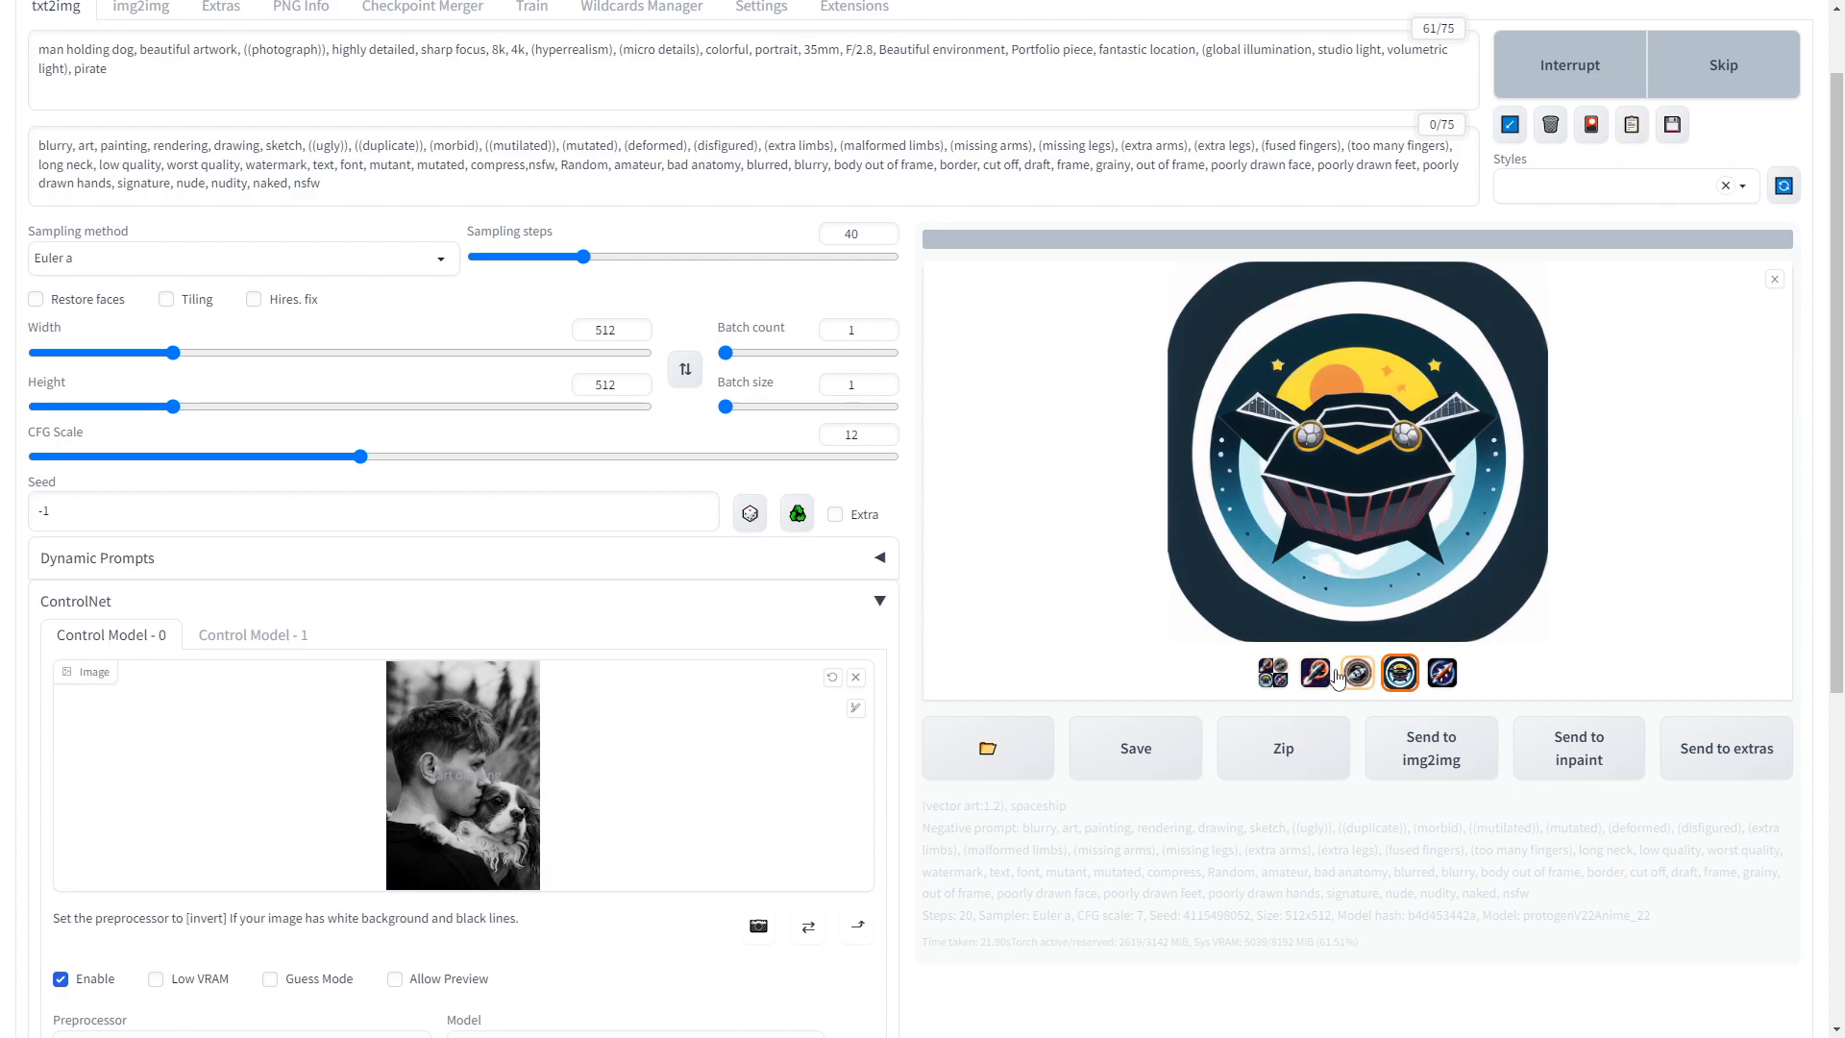
click(1314, 672)
click(1455, 621)
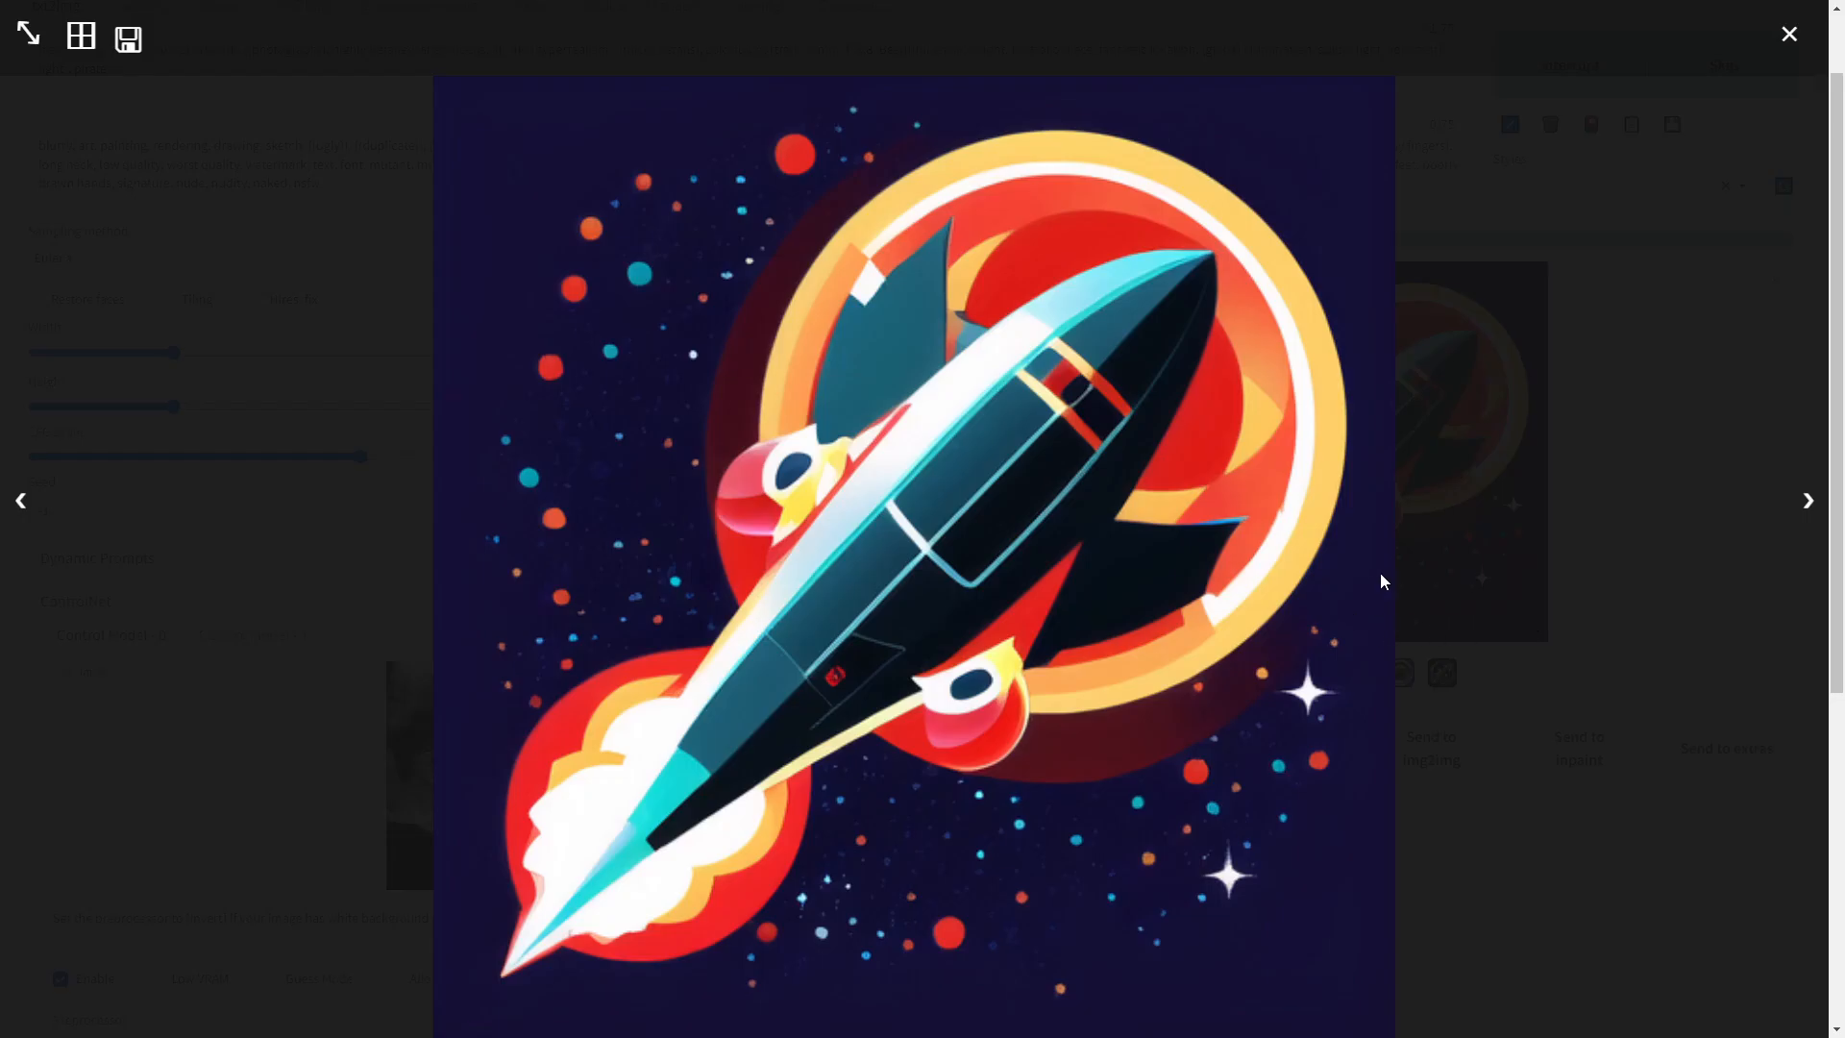
click(1786, 46)
scroll(1672, 552, up, 1)
click(1553, 675)
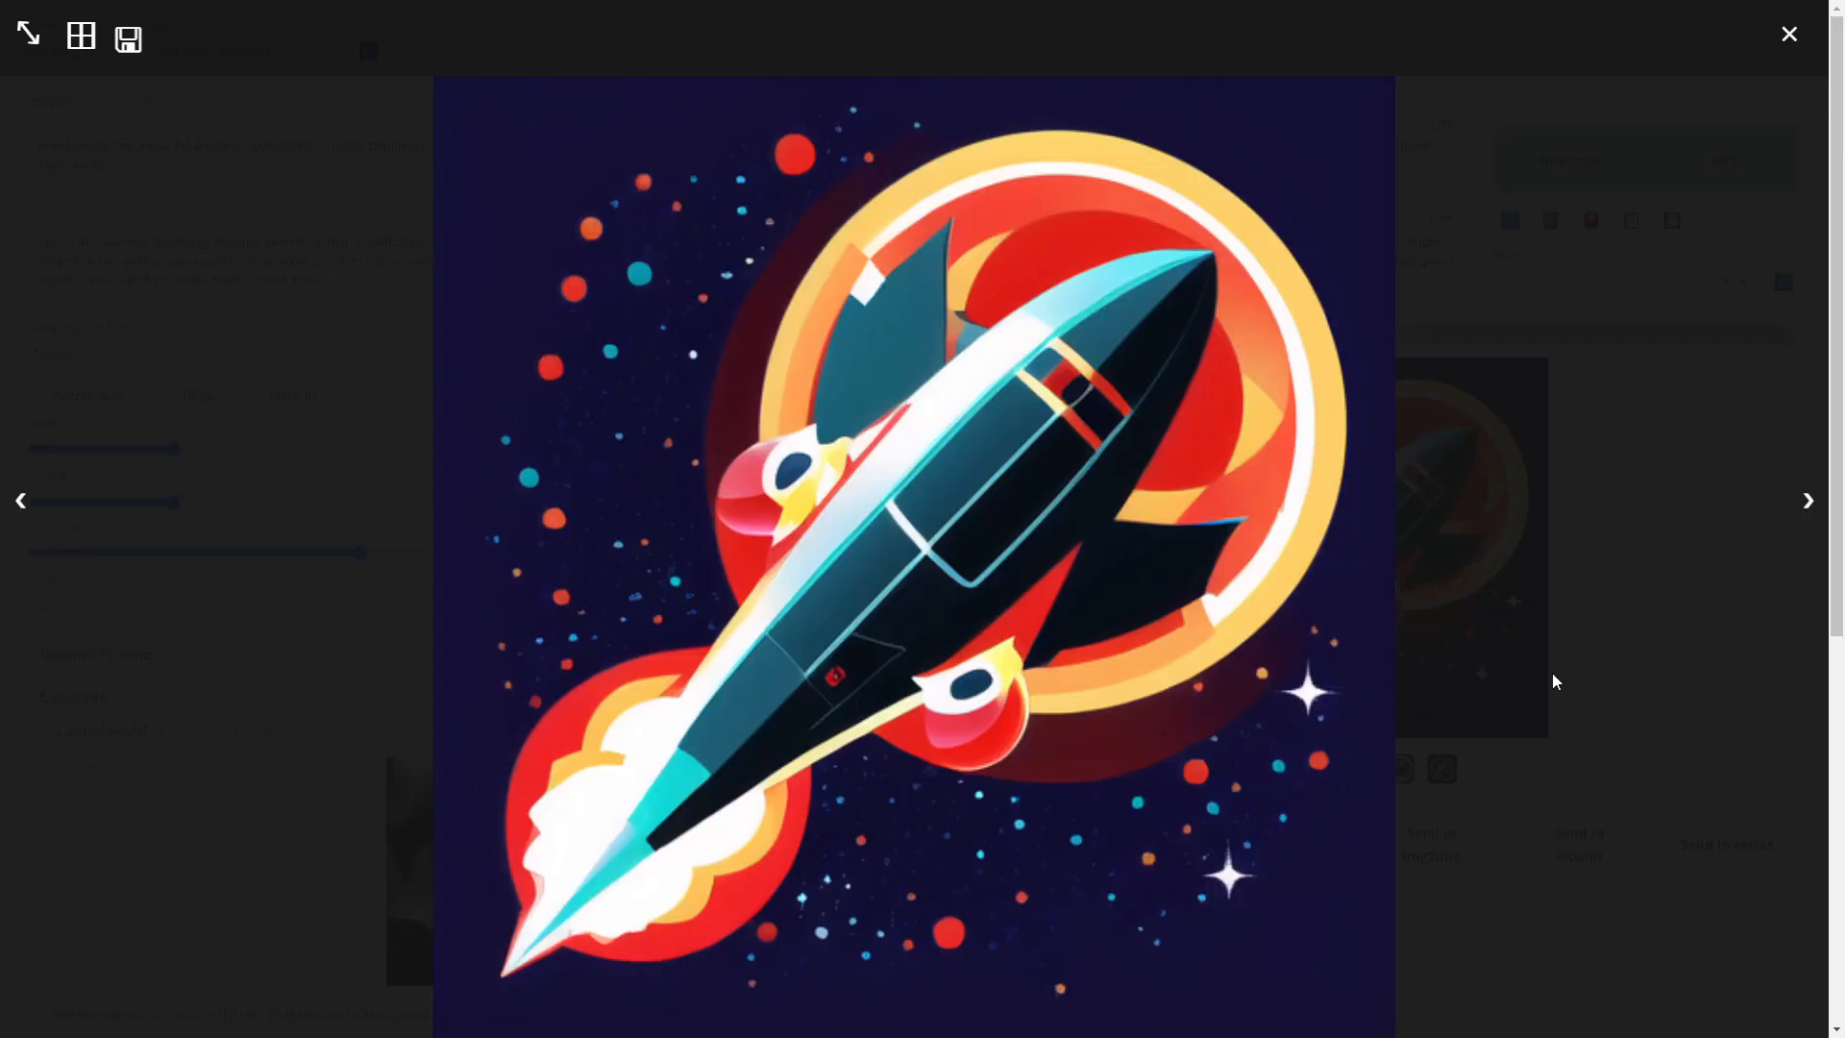
click(1787, 39)
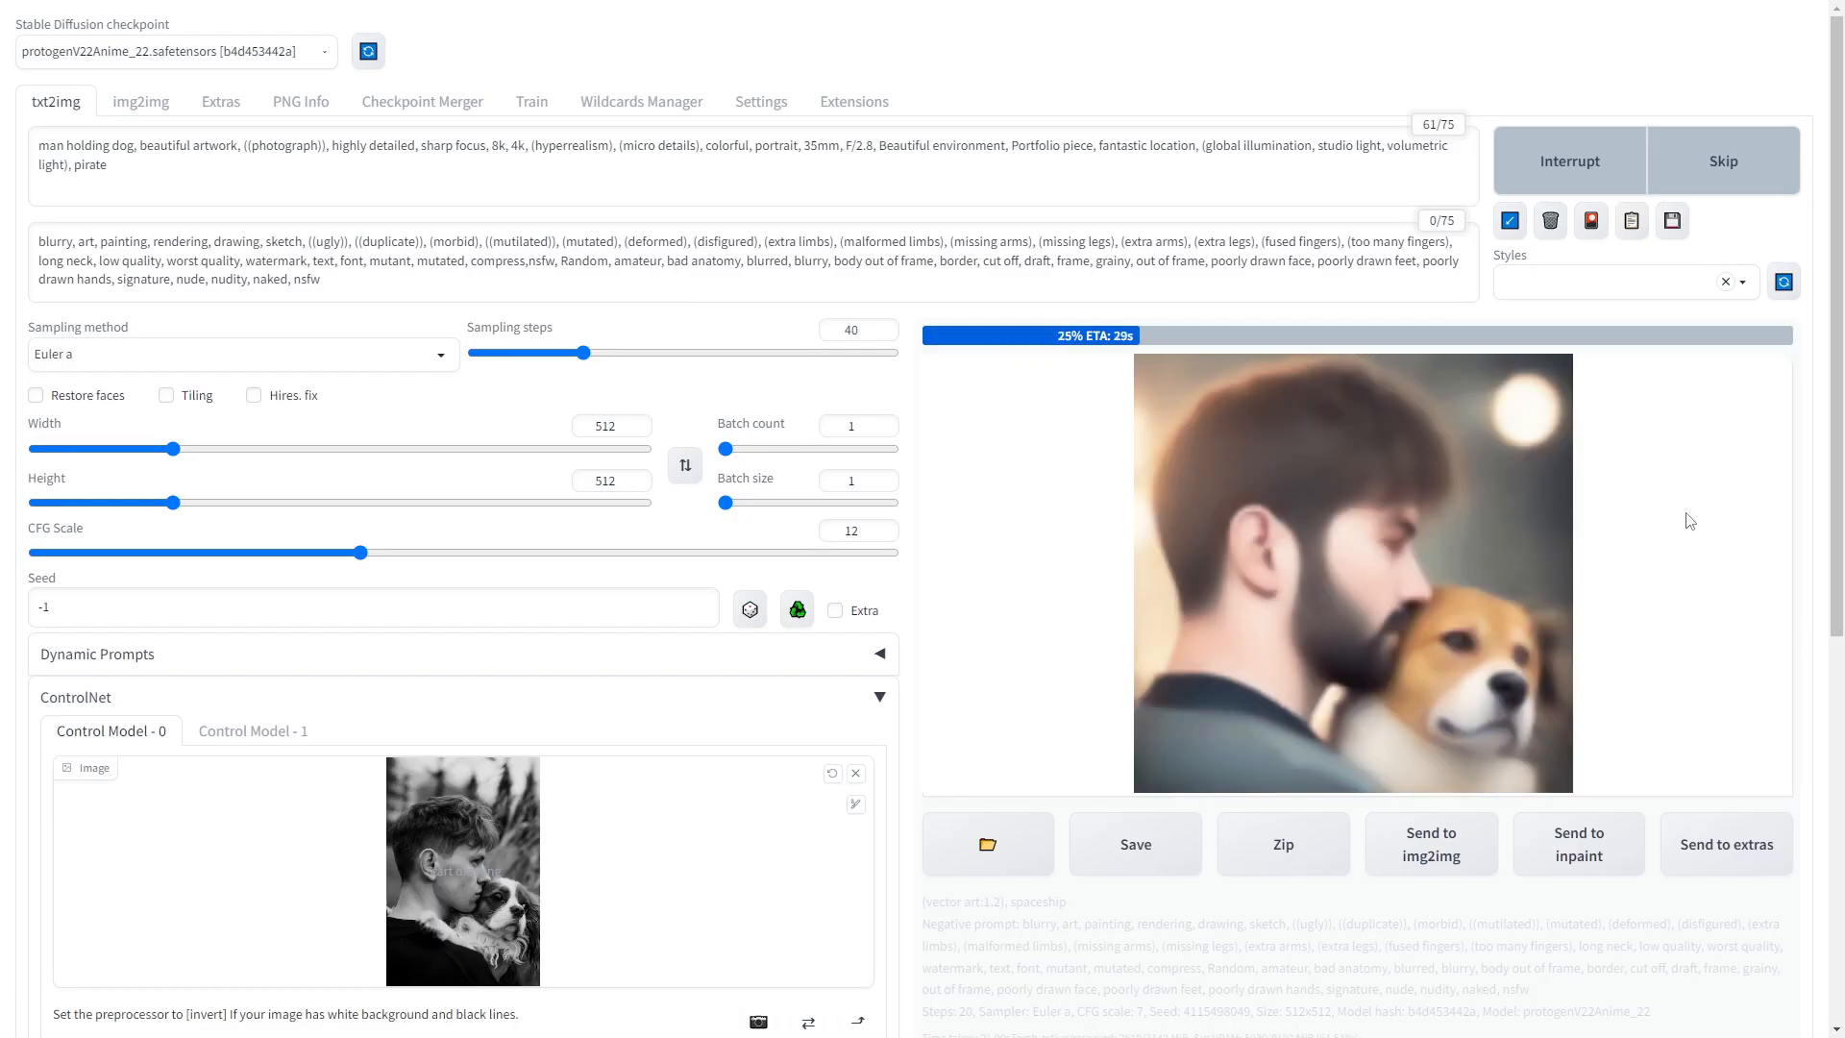
- Examine the canny edge map and the generated man-and-dog image at full size
scroll(1660, 692, down, 1)
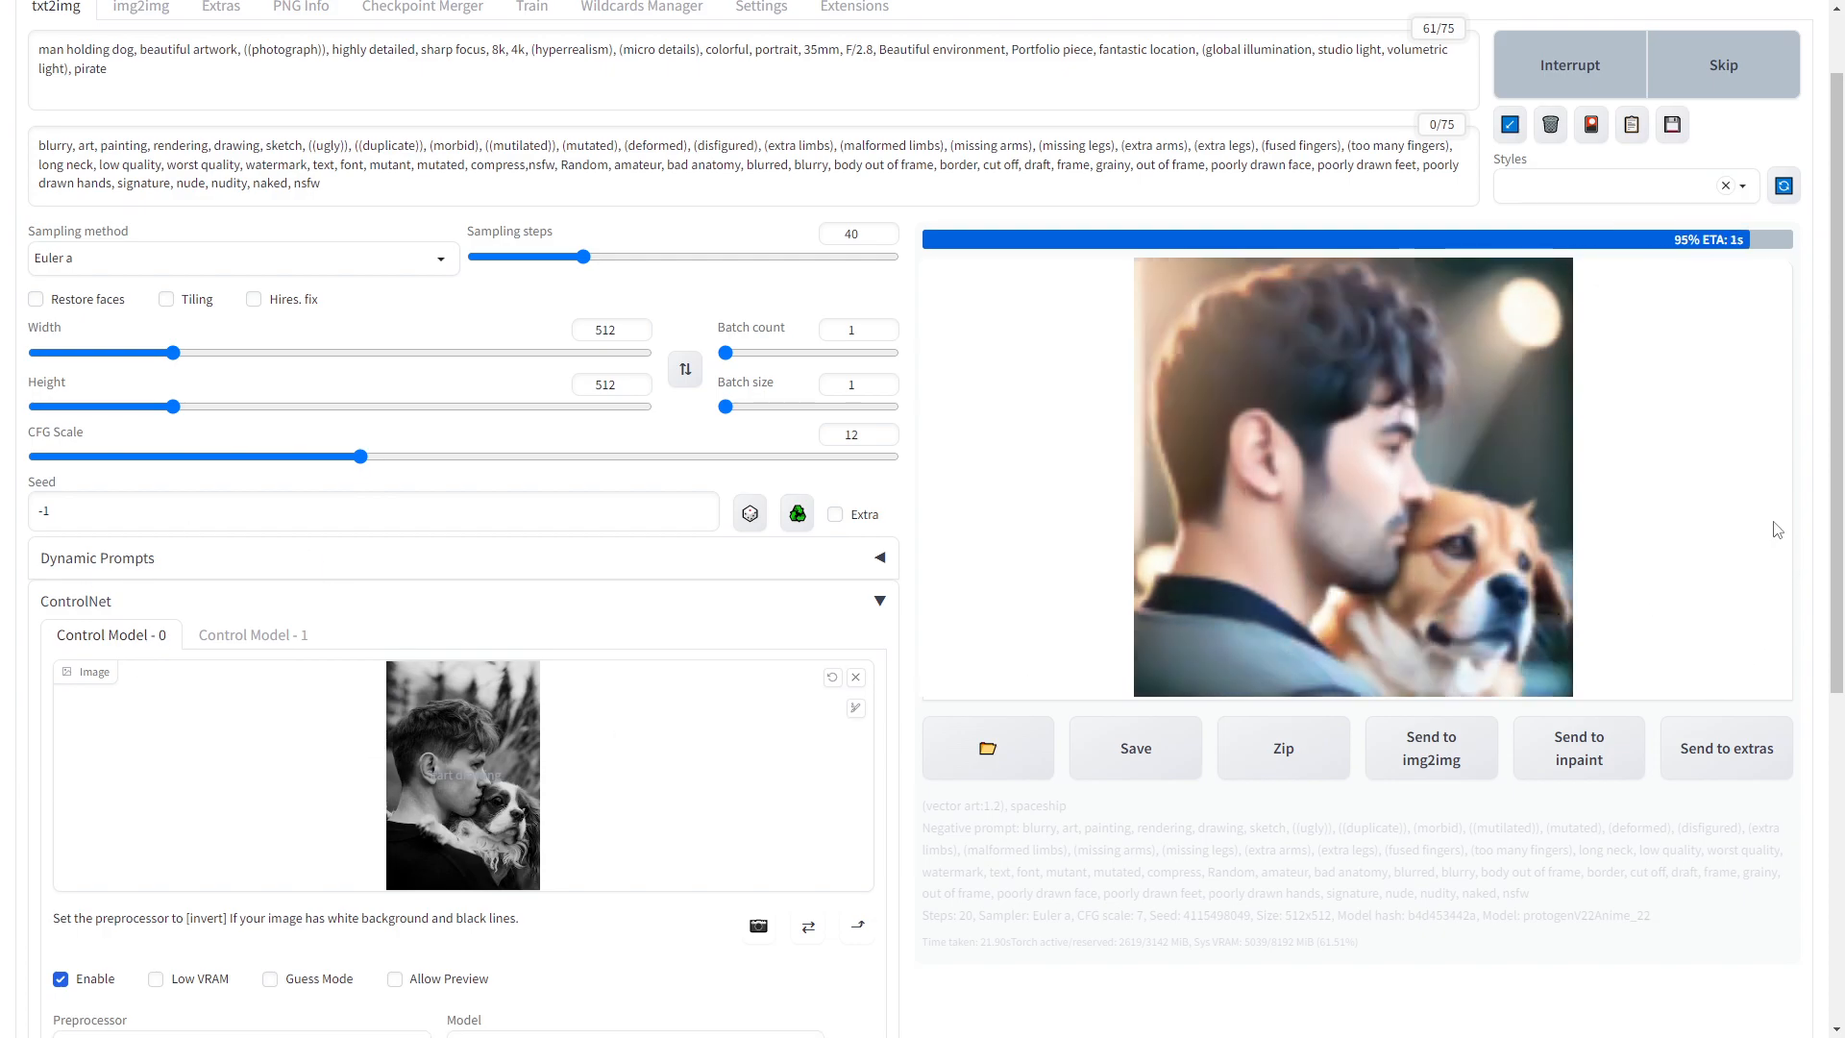
click(1277, 310)
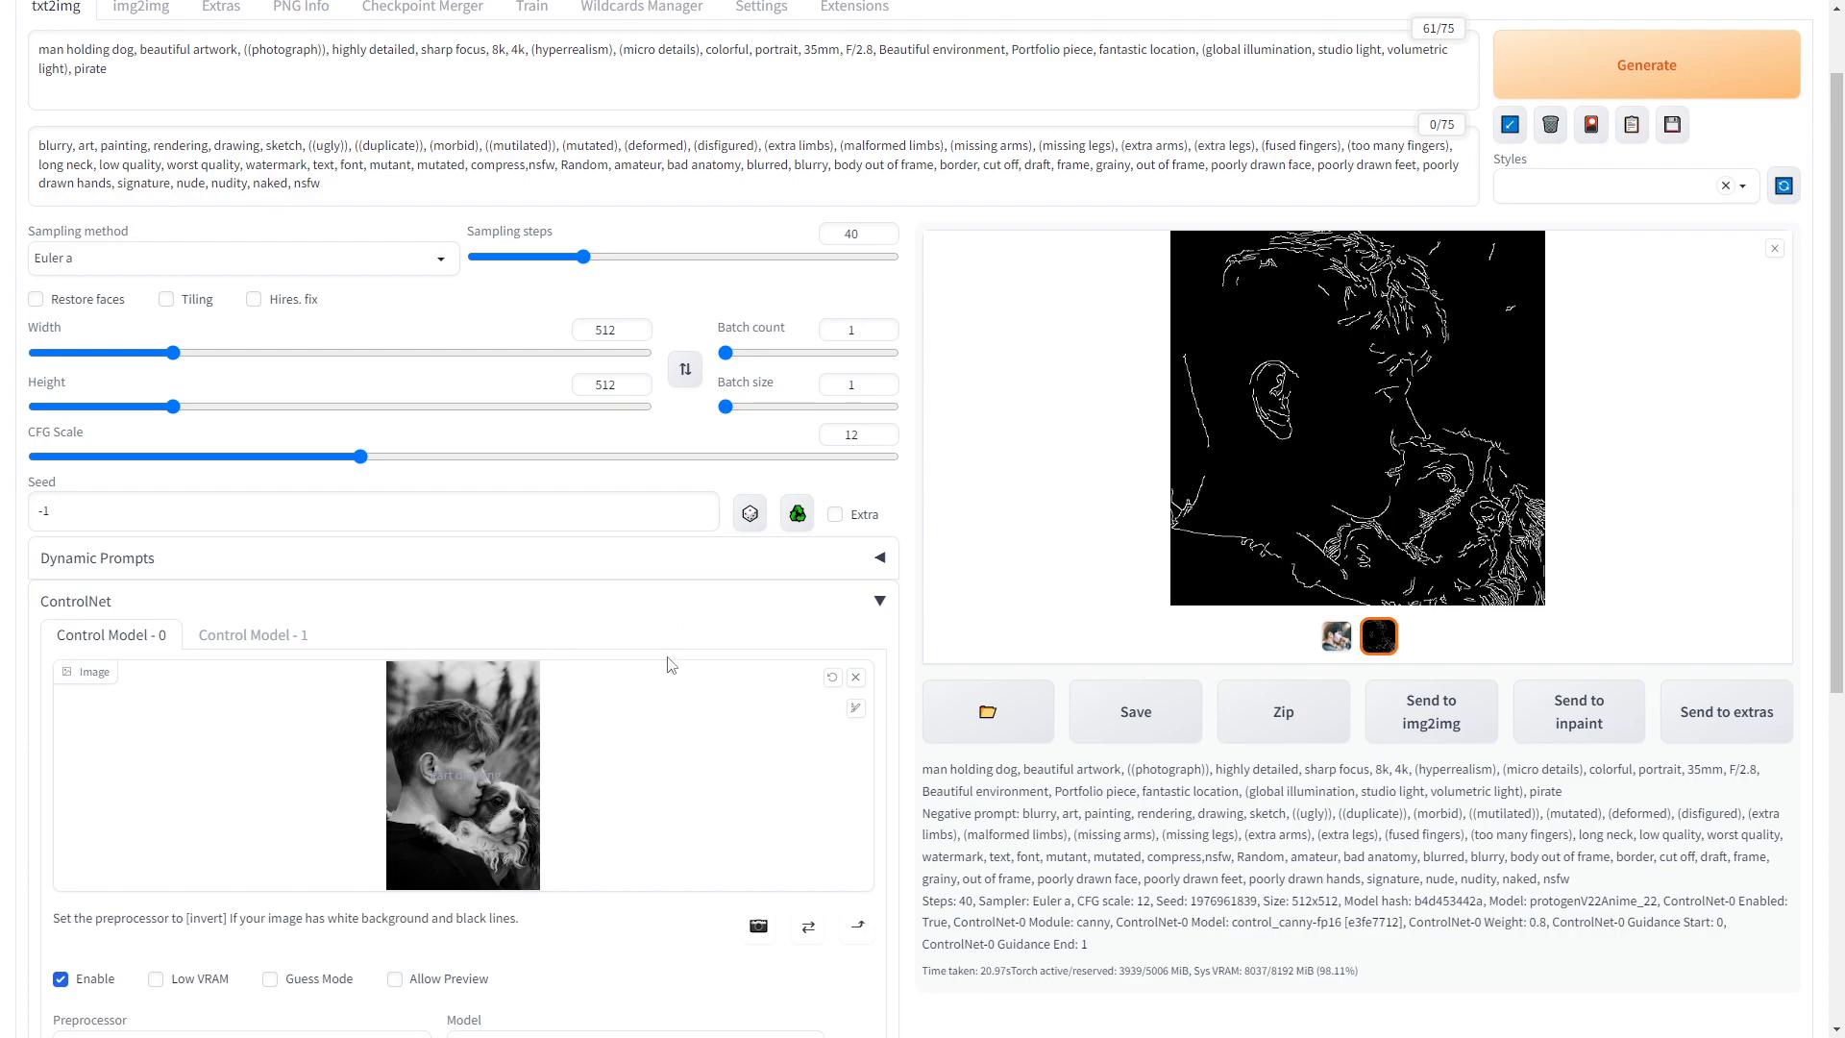
click(1676, 338)
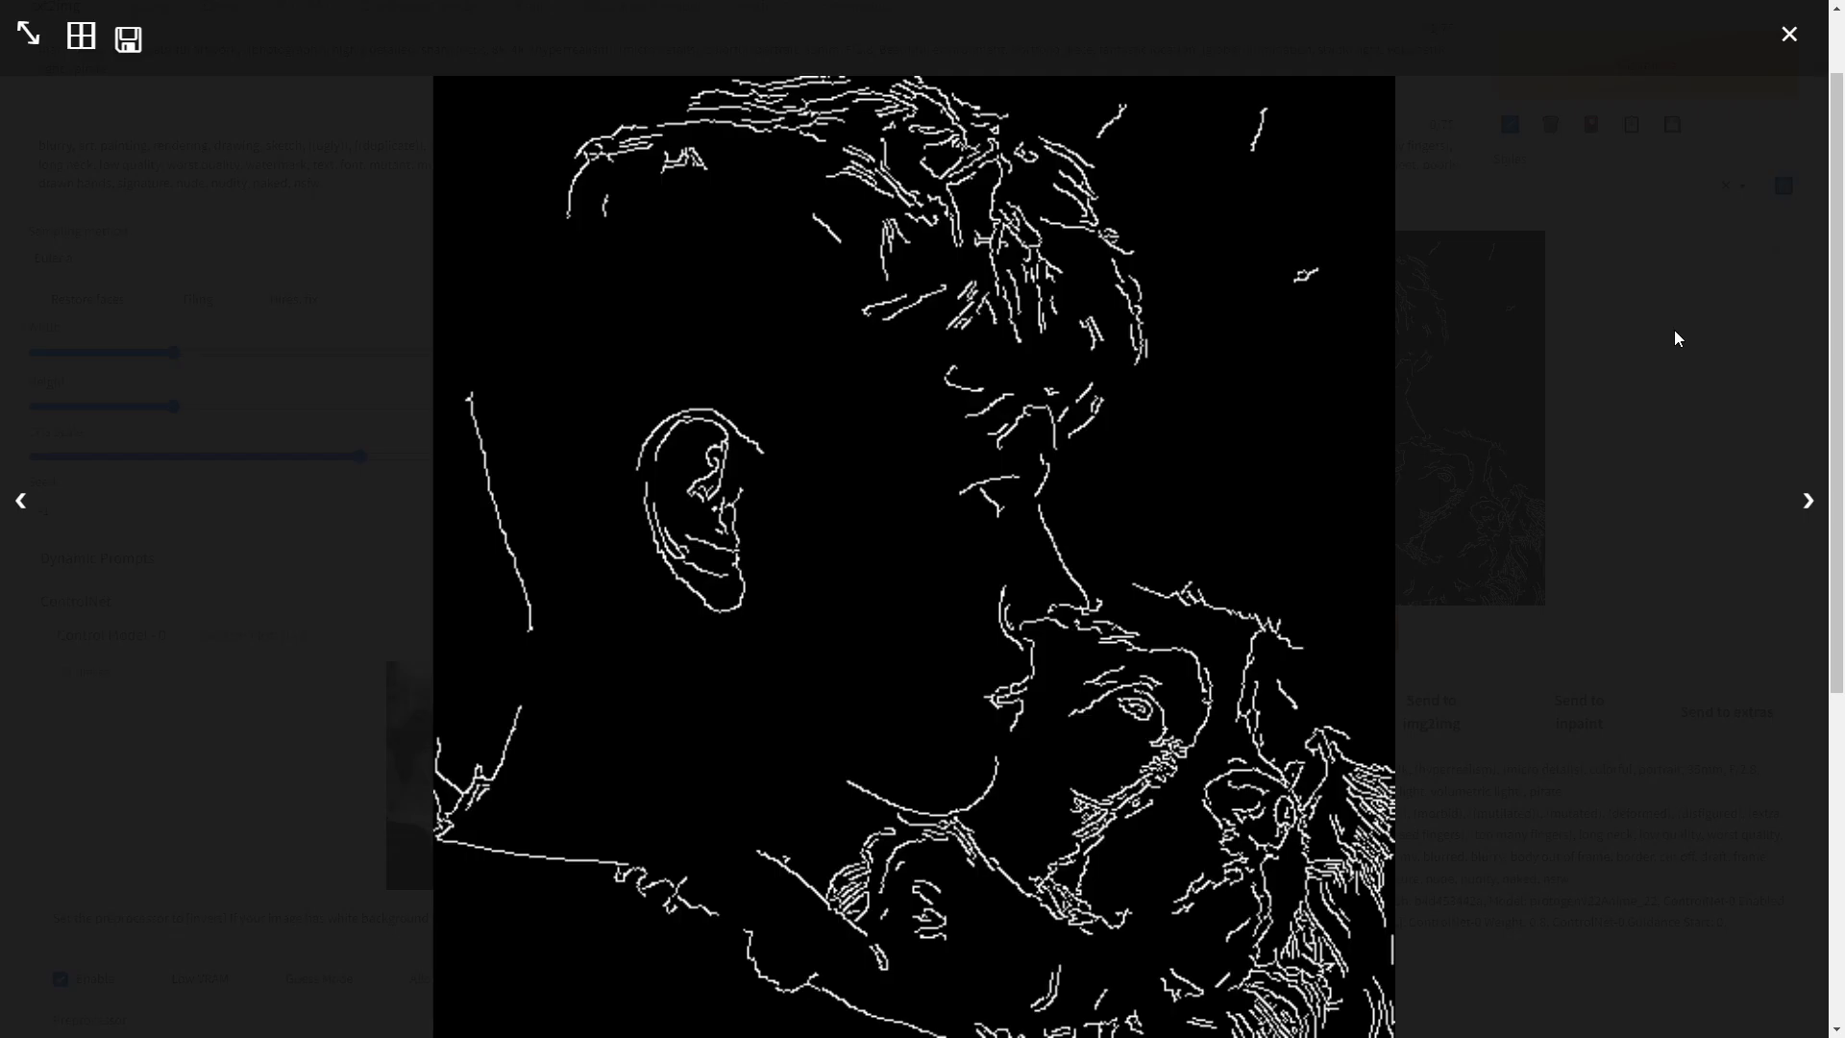
click(1806, 514)
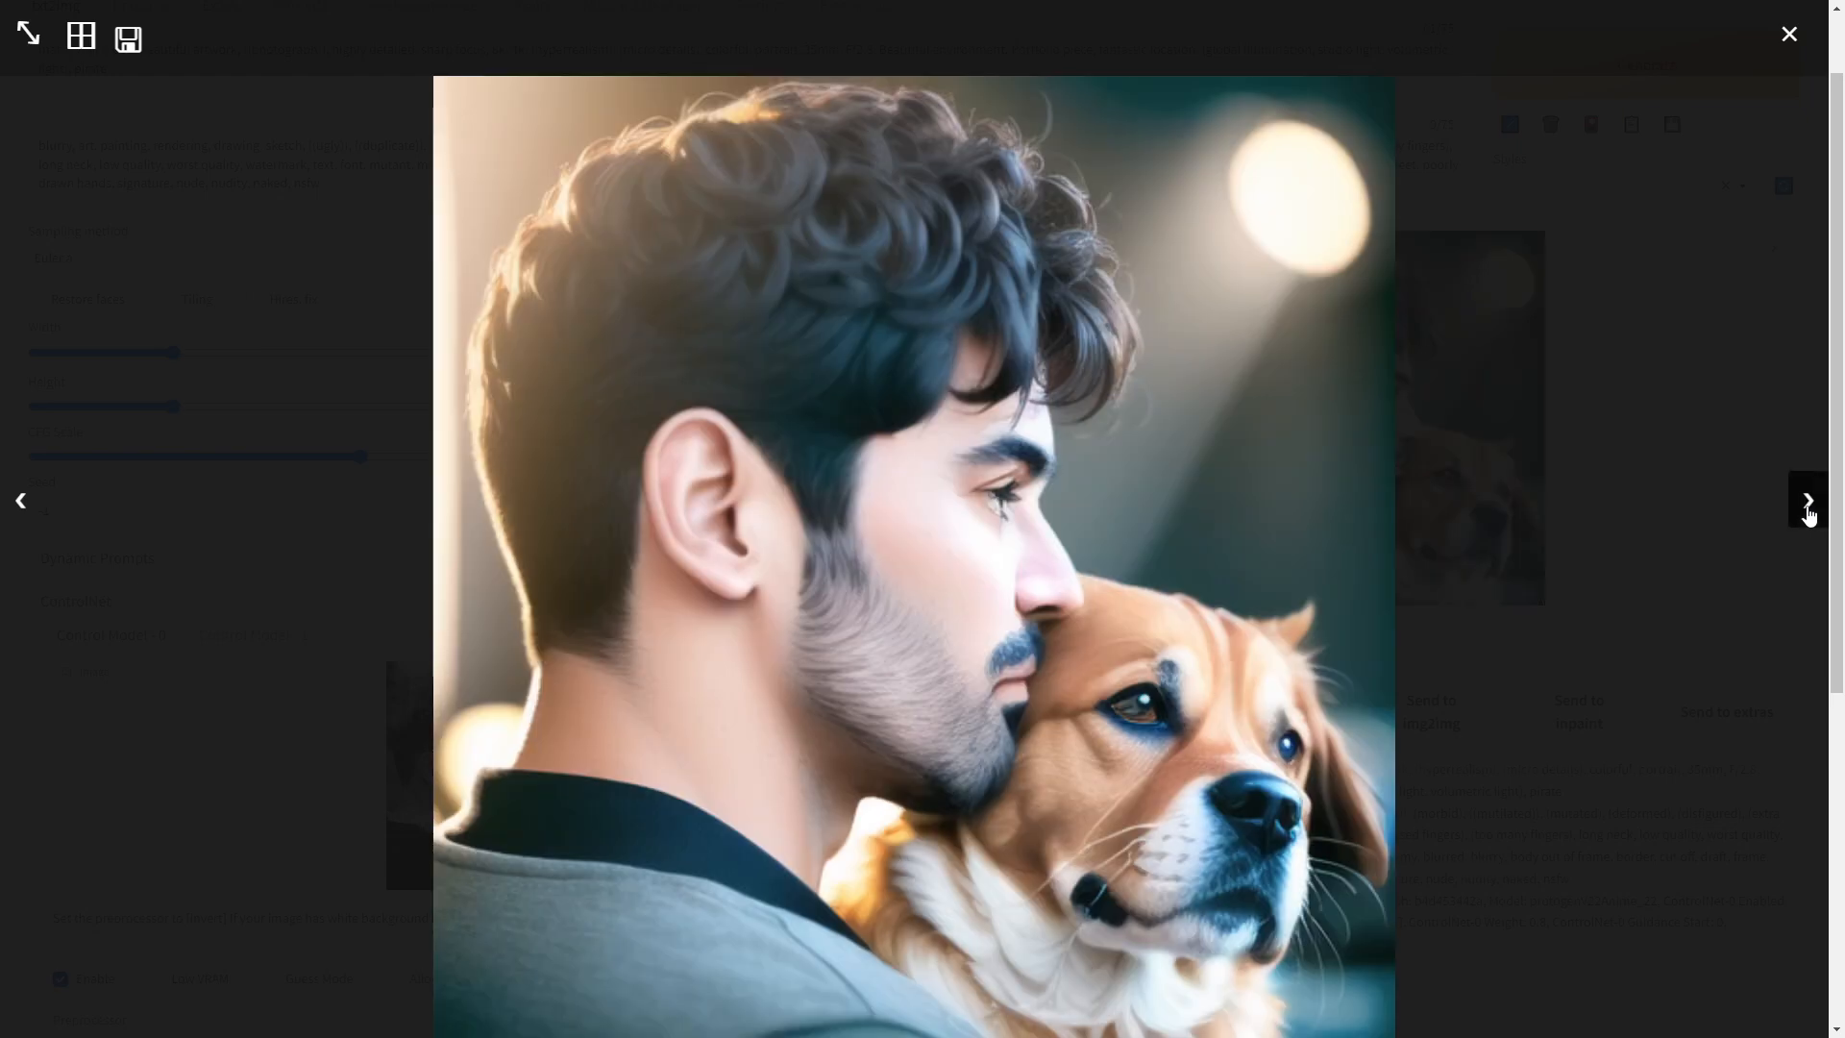
click(1716, 640)
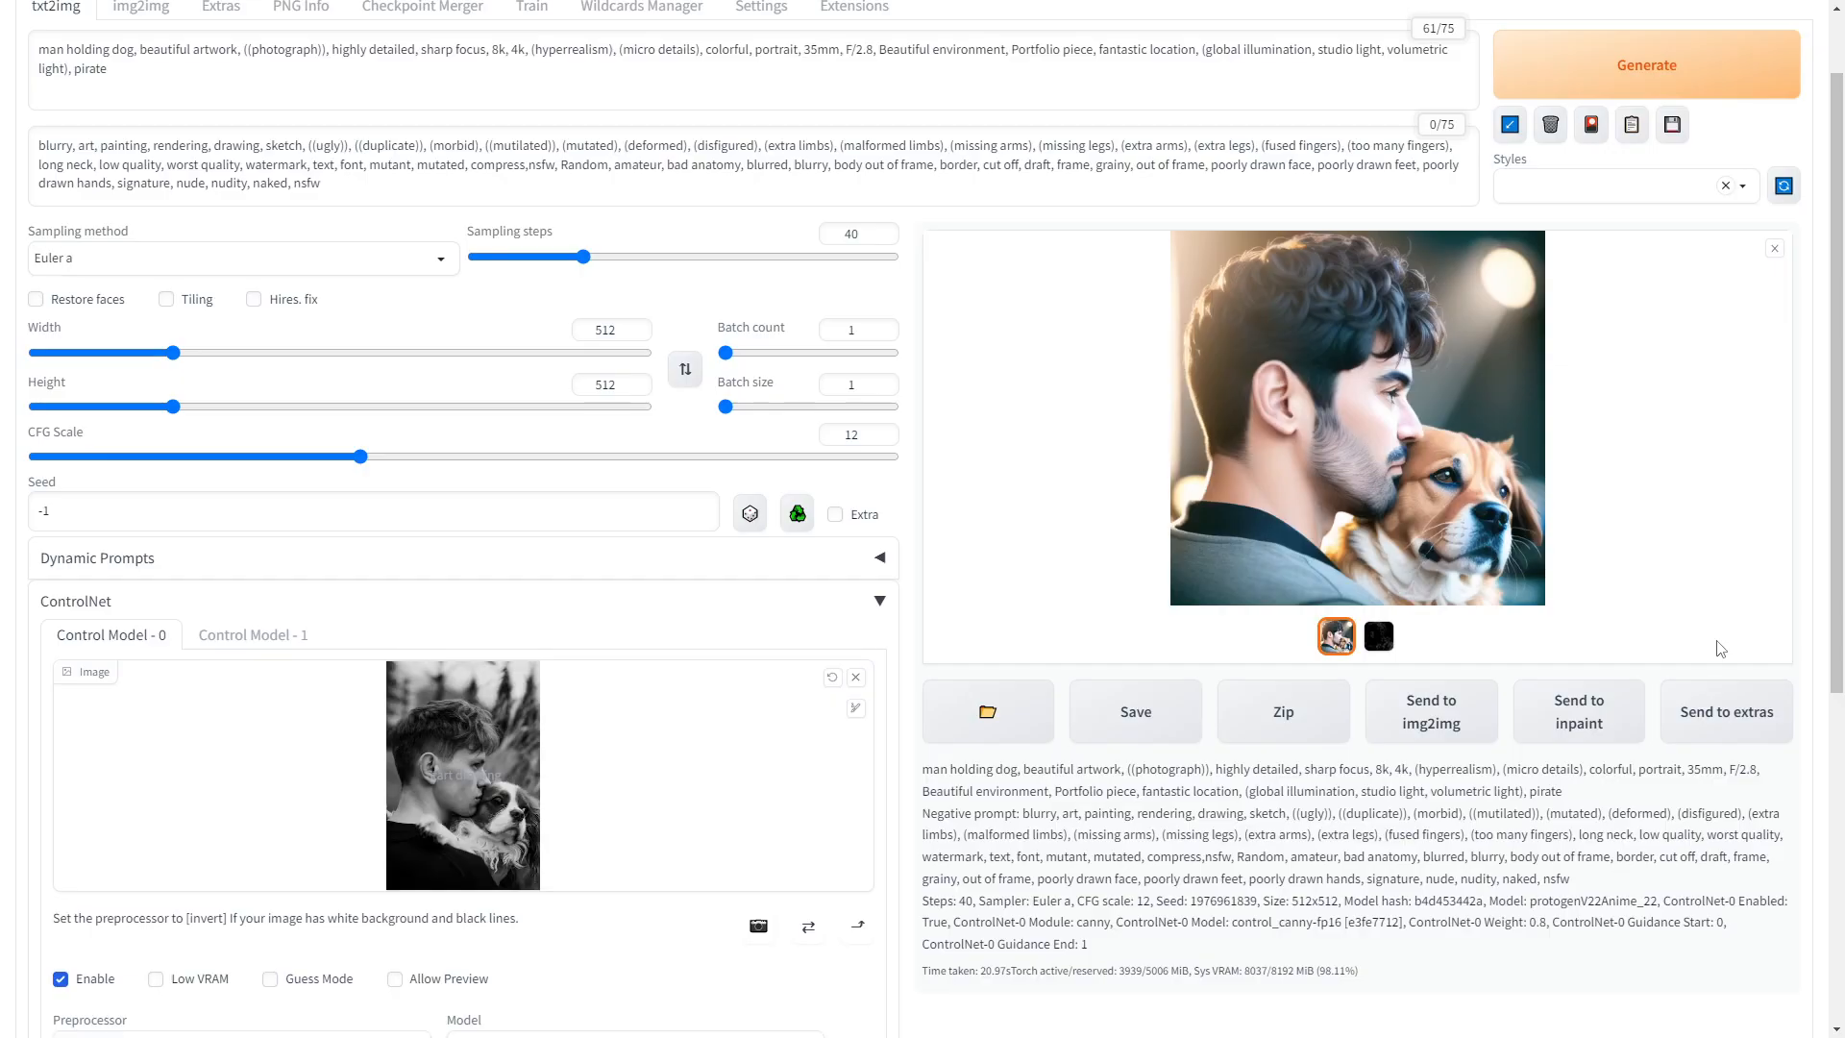
- Replace "dog" in the prompt with "a dinosaur" and generate a new image with the same ControlNet photo
scroll(118, 250, up, 1)
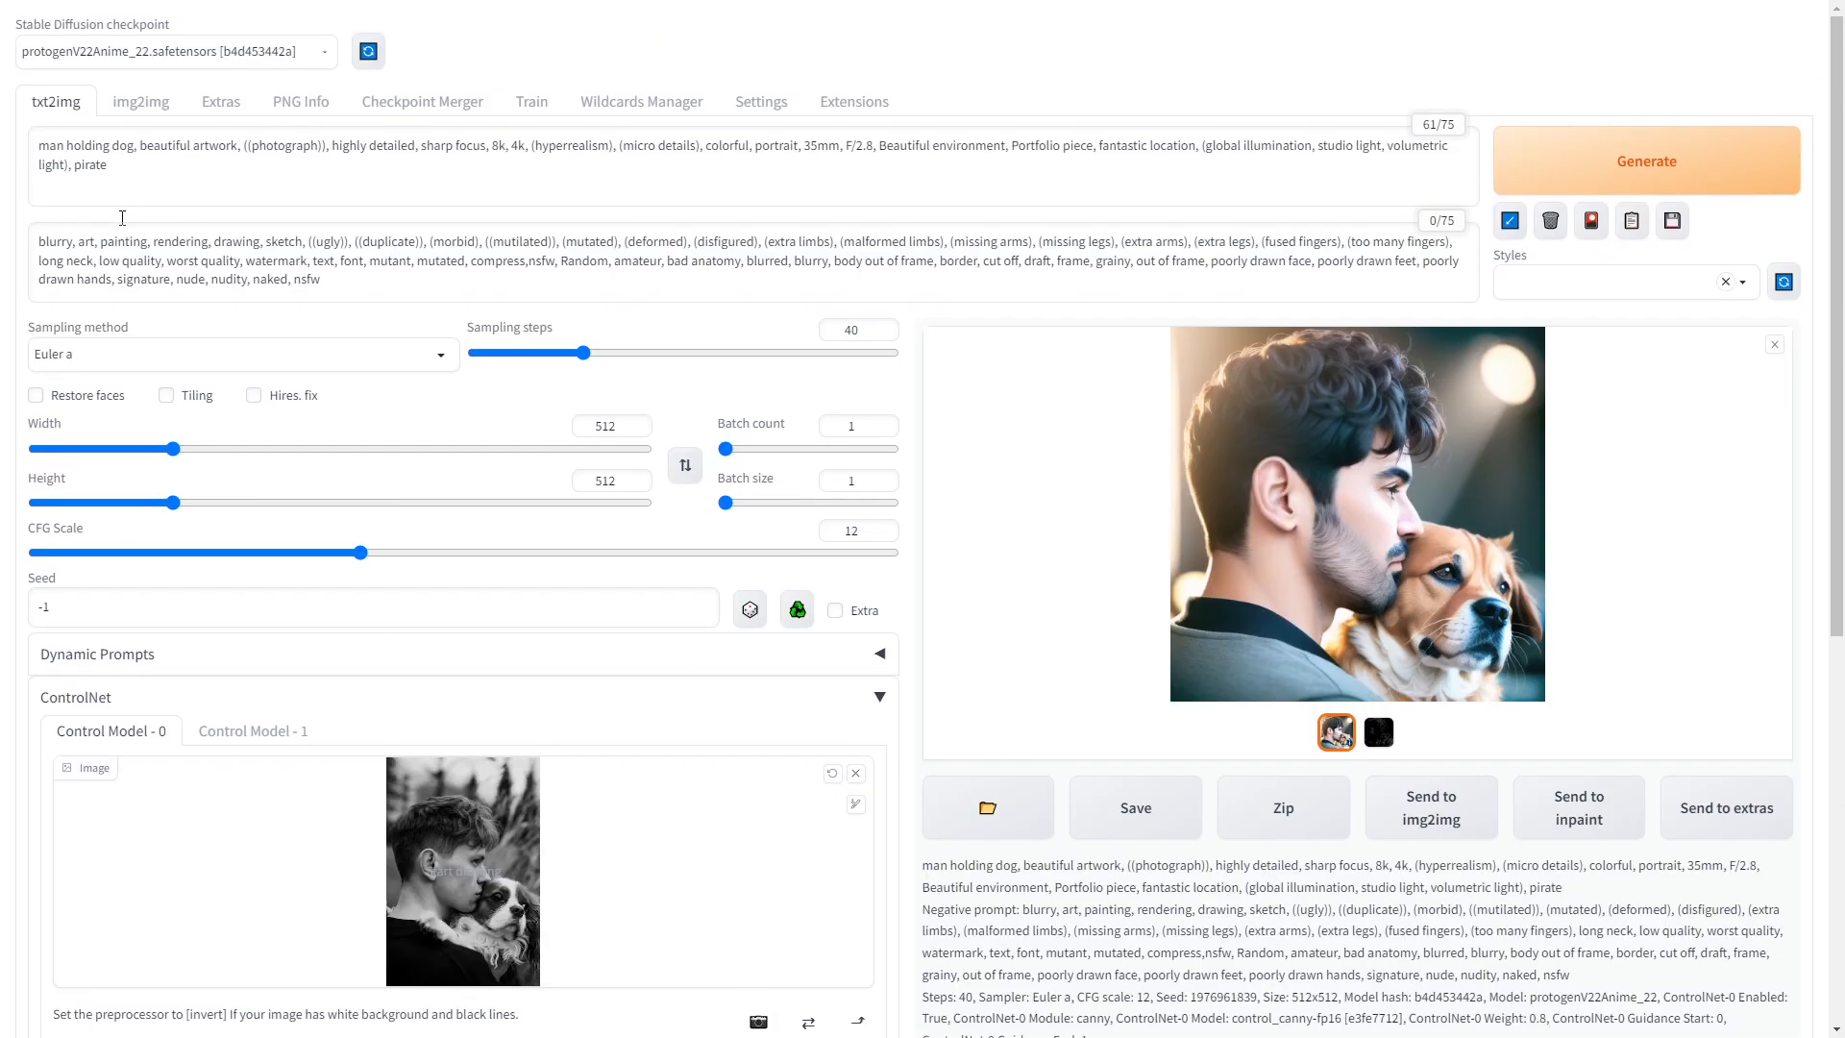
double_click(122, 147)
text(a dinosaur)
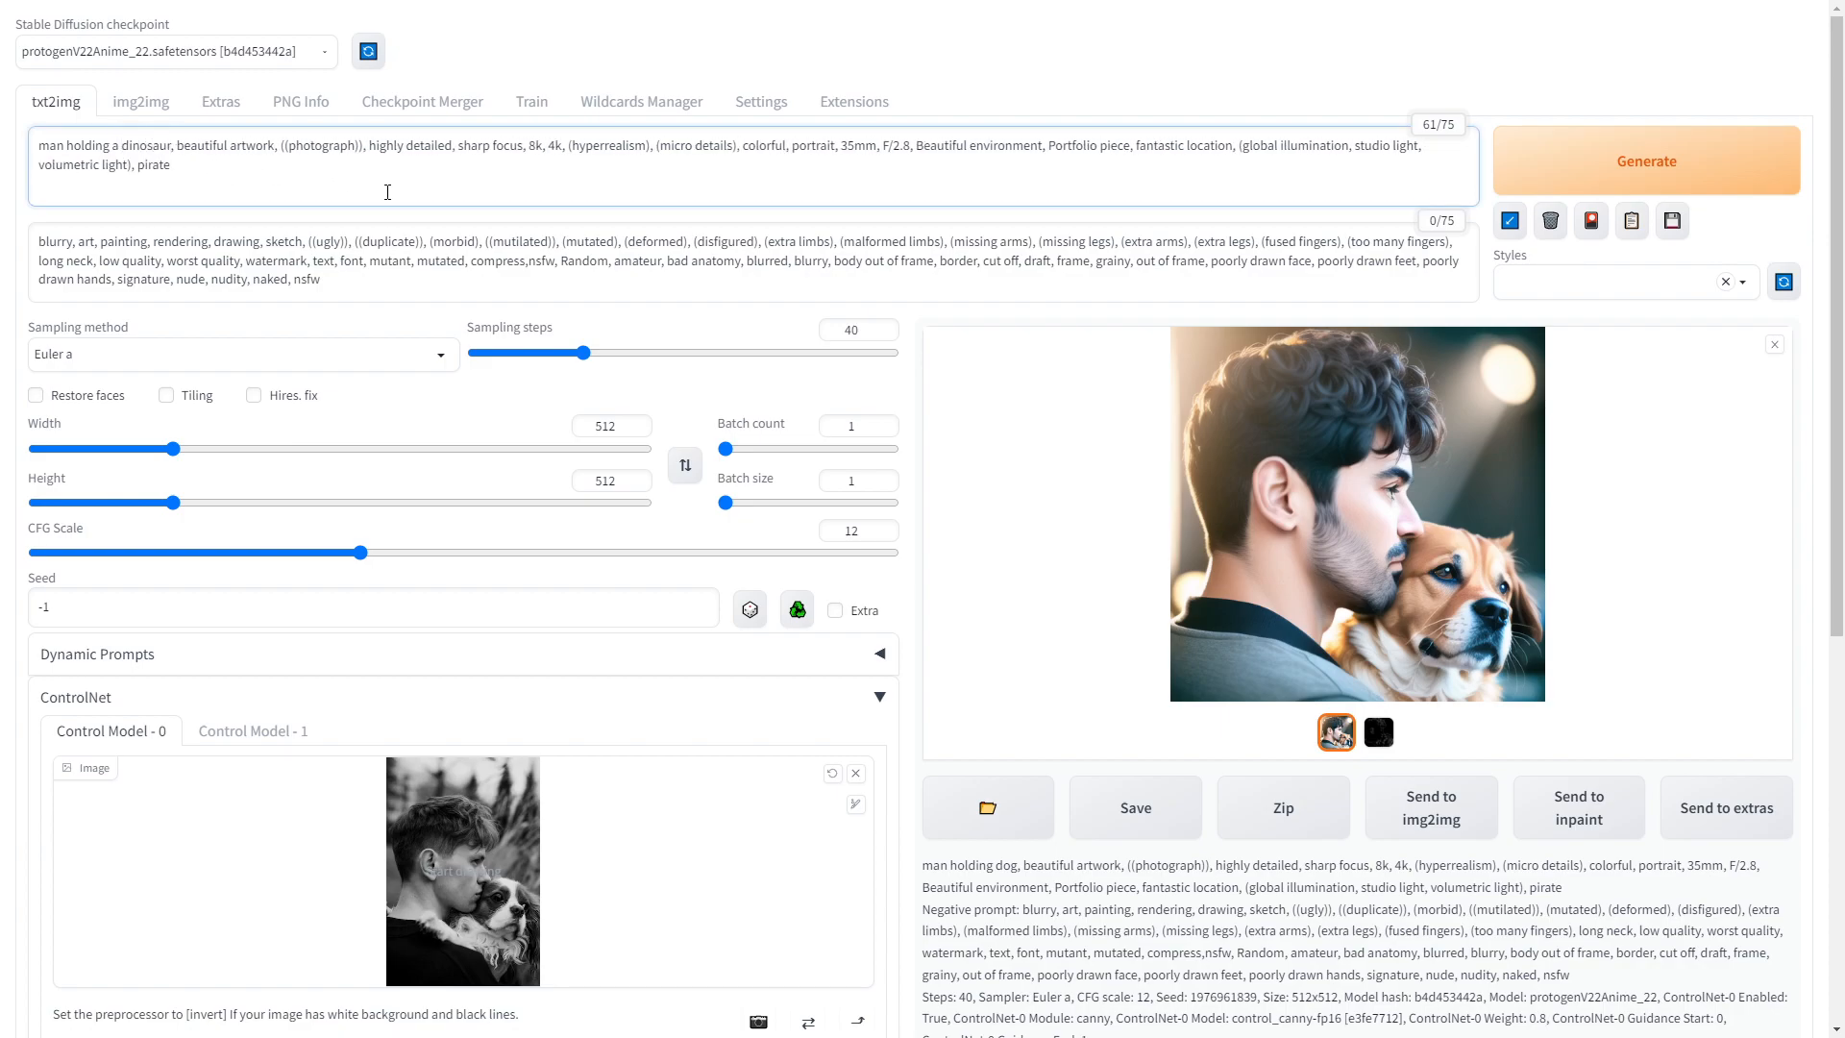
click(1603, 154)
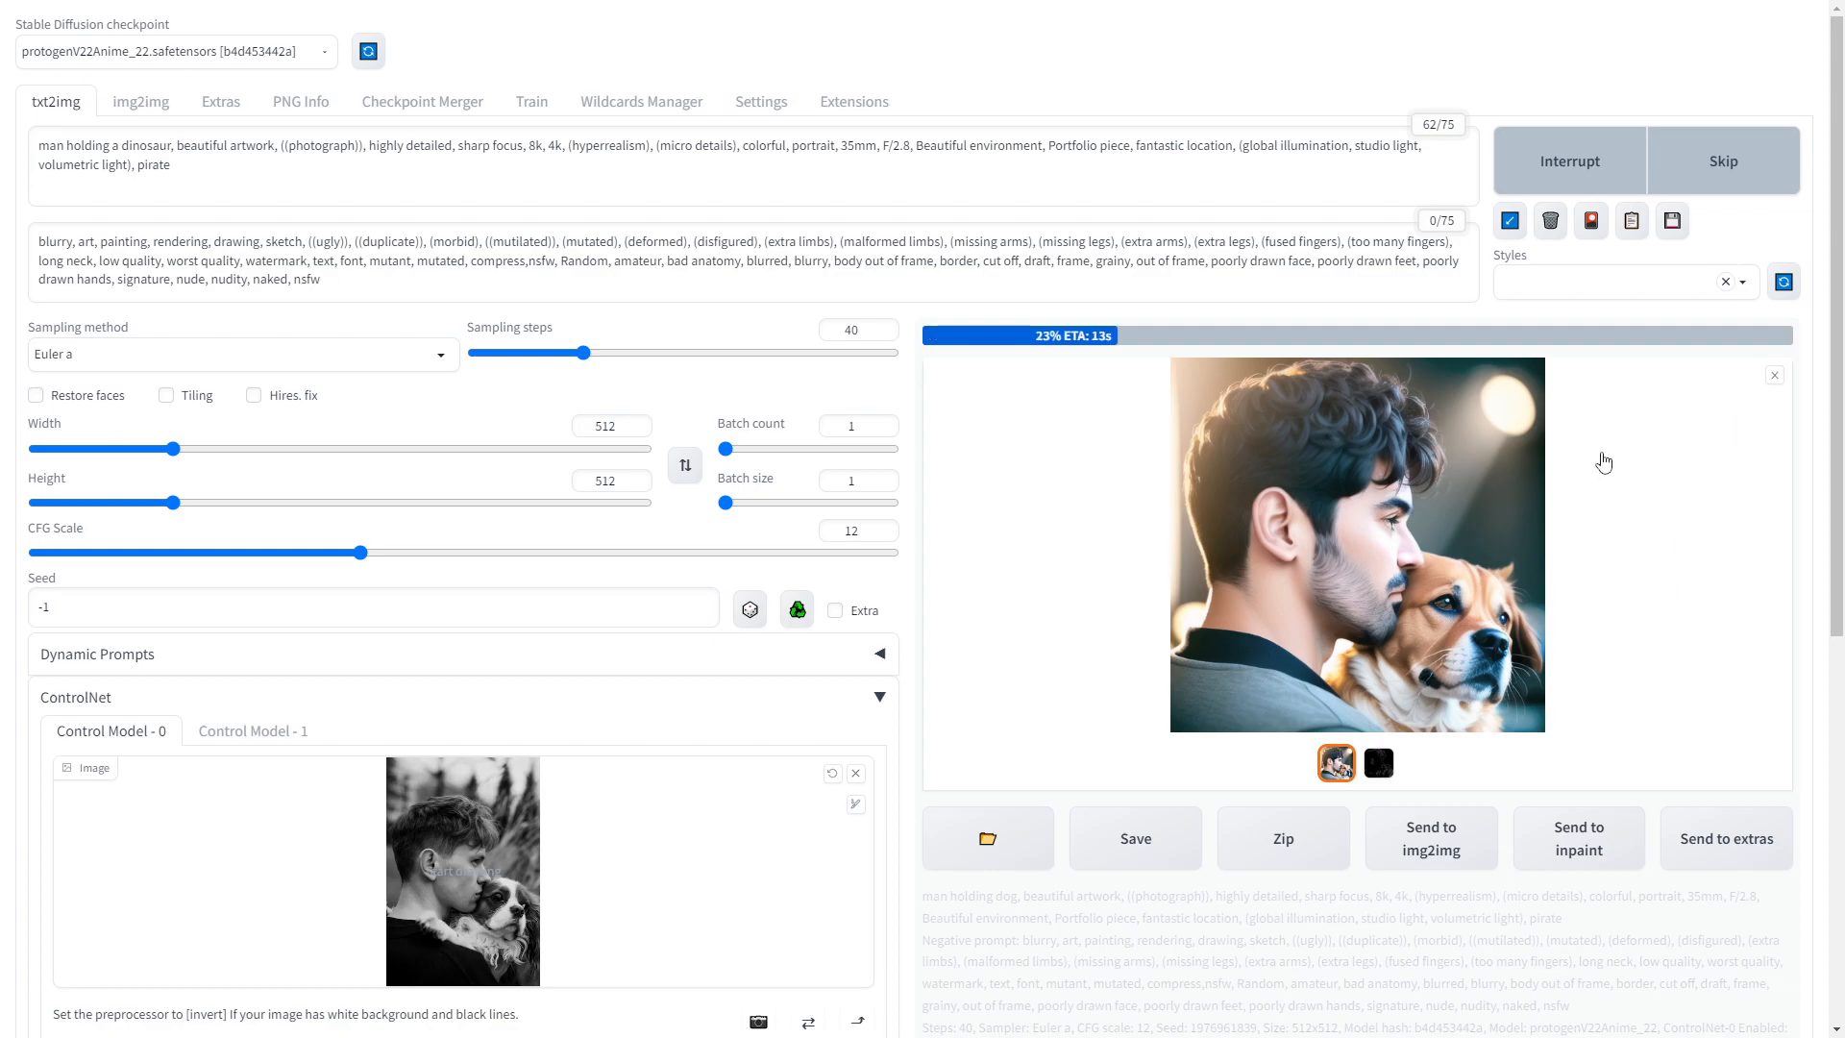
- Examine the generated image of the man with the dinosaur at full size and return to the generation page
scroll(1700, 705, down, 1)
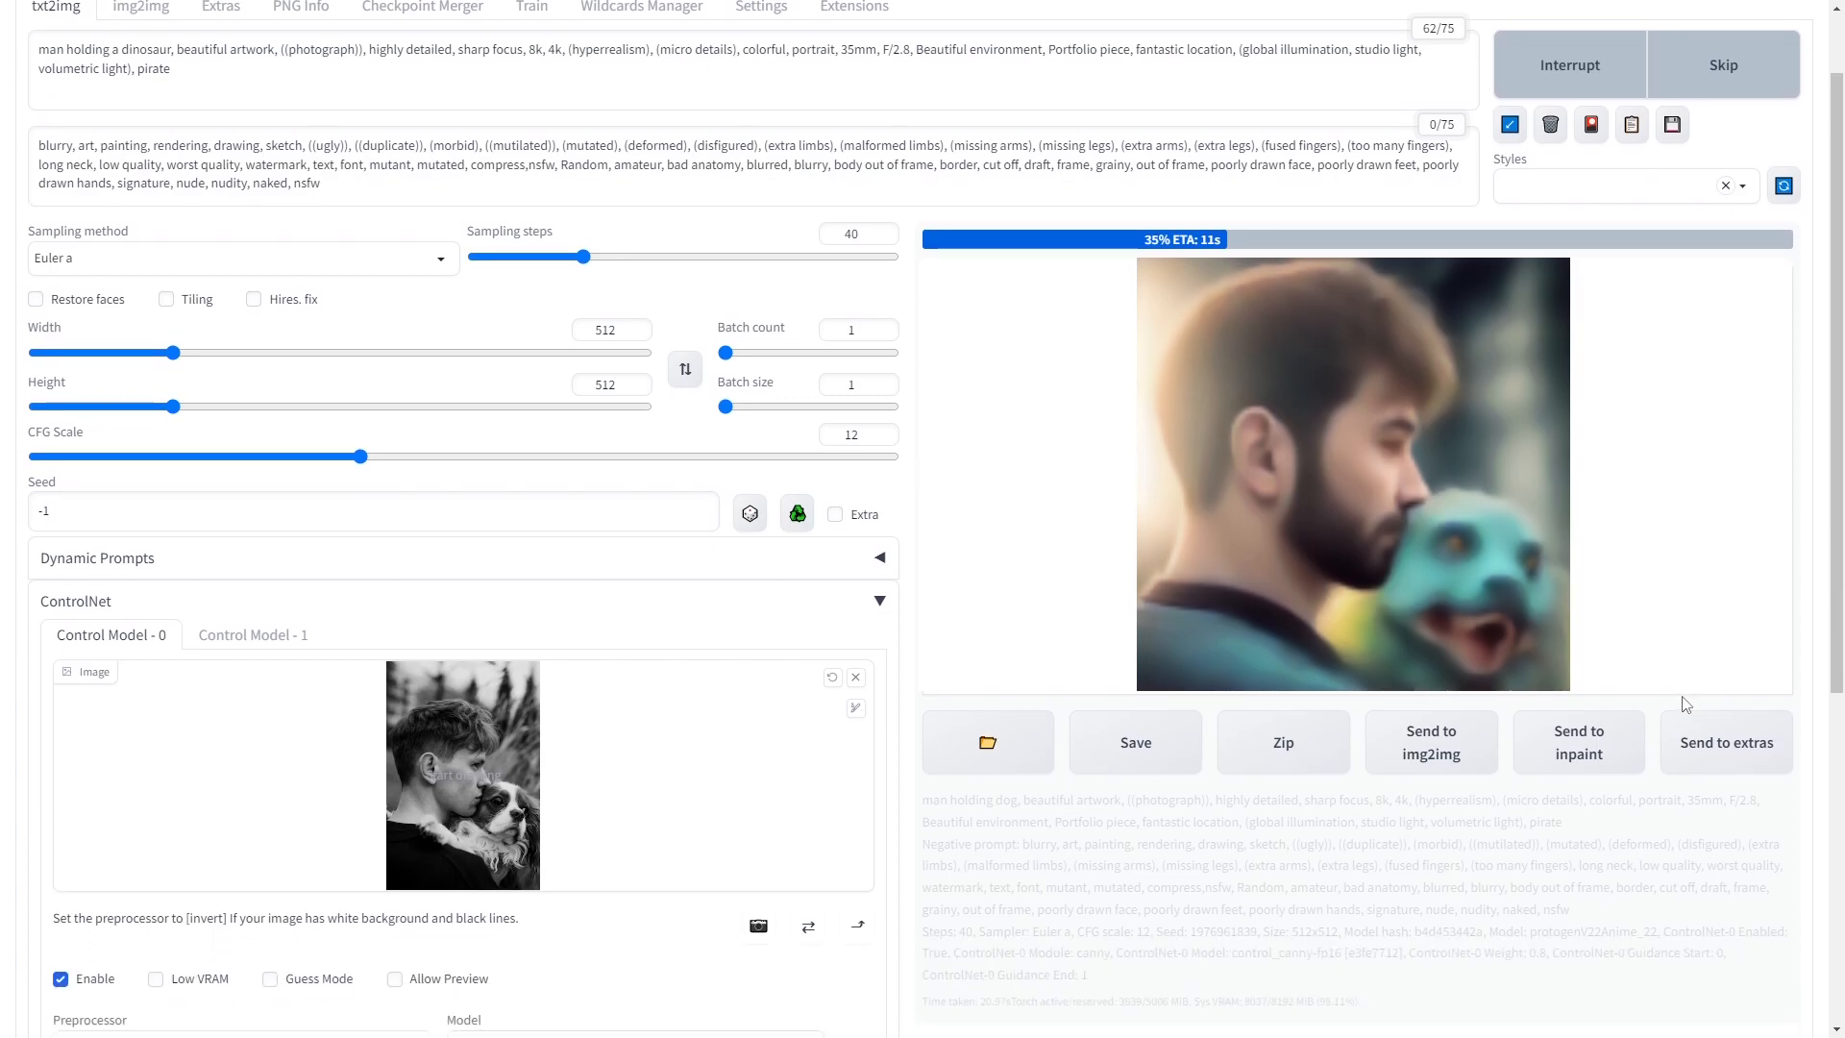
scroll(1681, 677, up, 1)
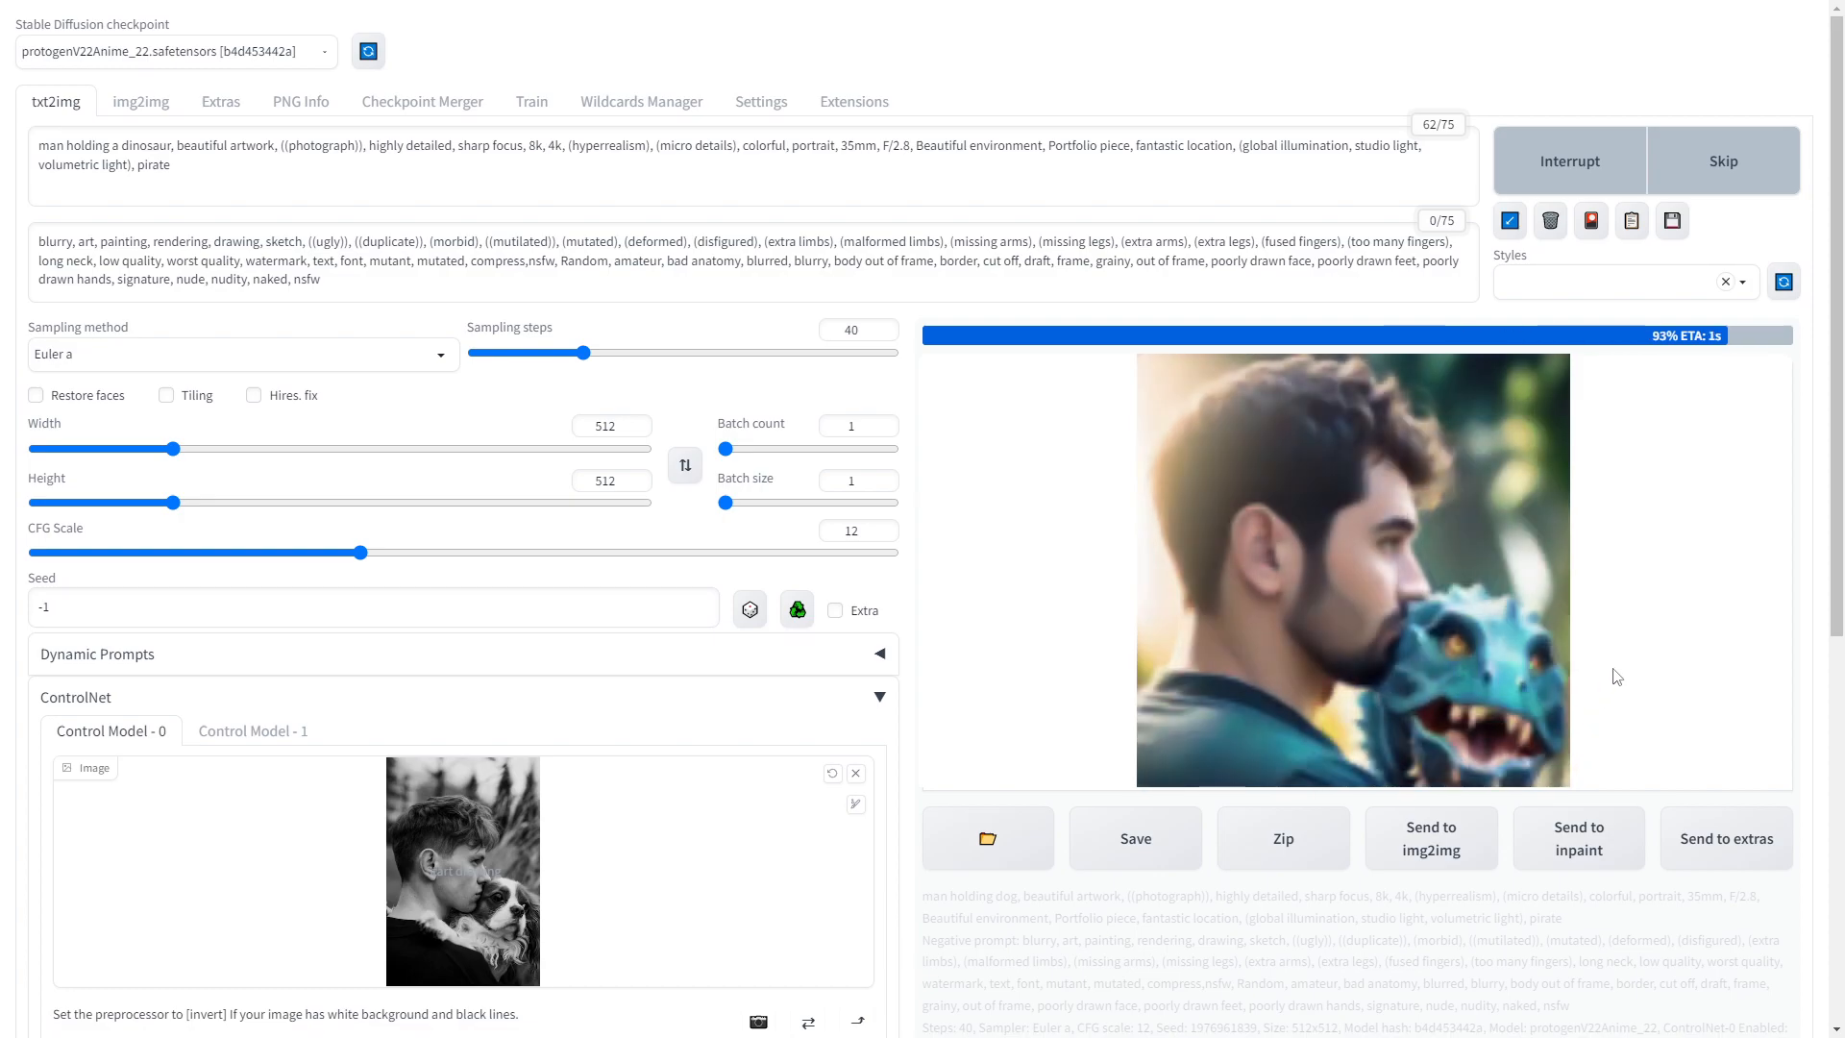
click(1506, 585)
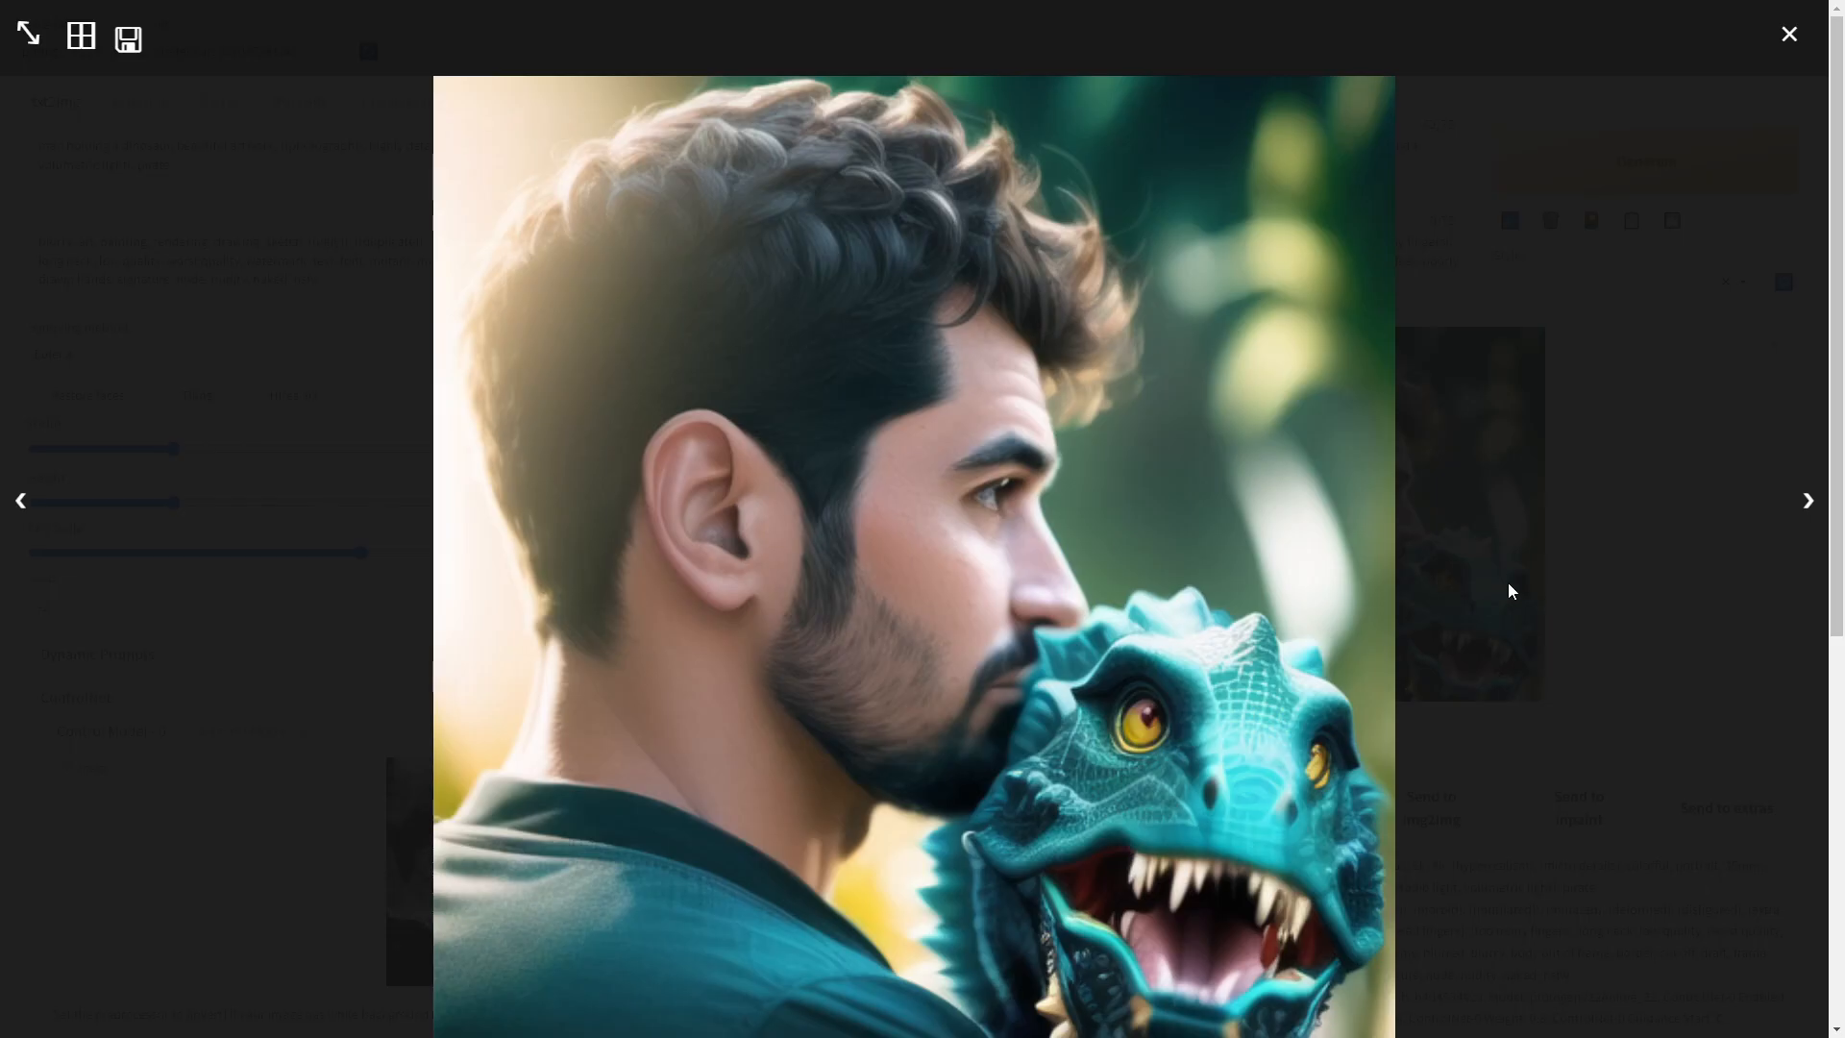
click(1638, 626)
- Replace "dinosaur" in the prompt with "cat" and generate a new image
click(136, 150)
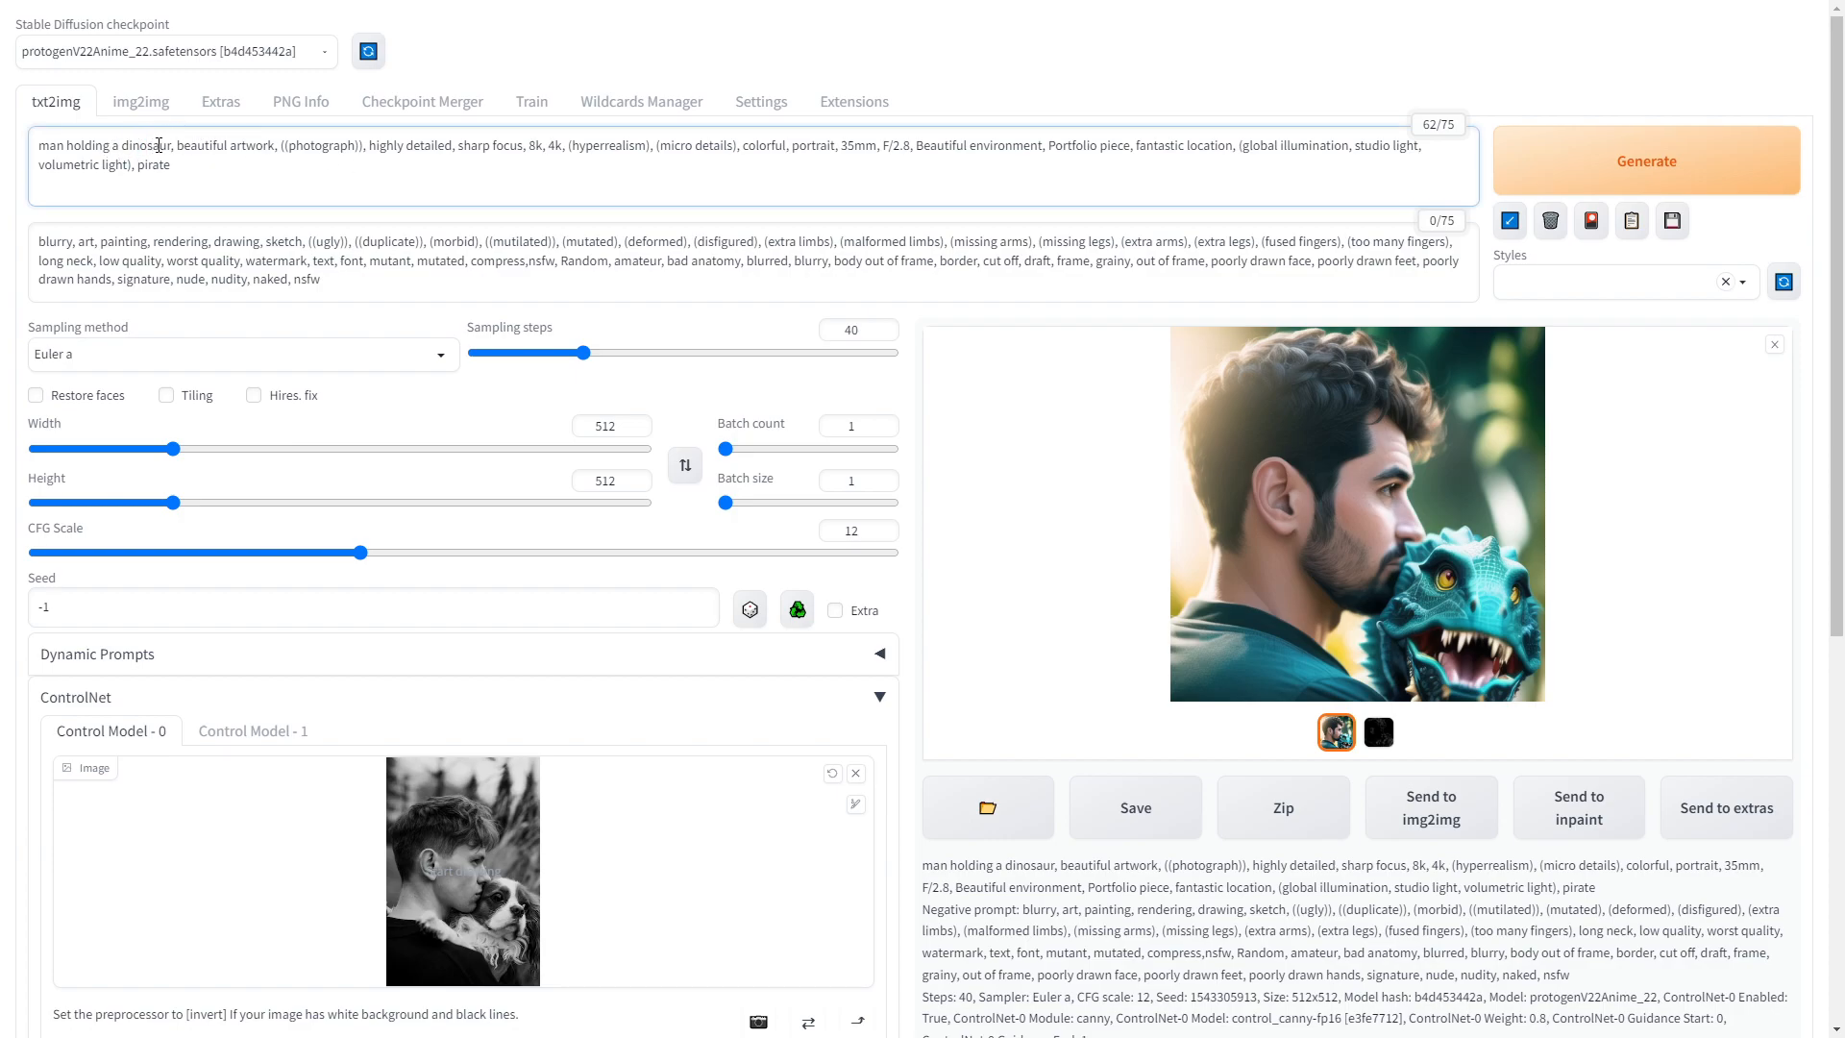
drag(174, 144, 128, 141)
text(cat)
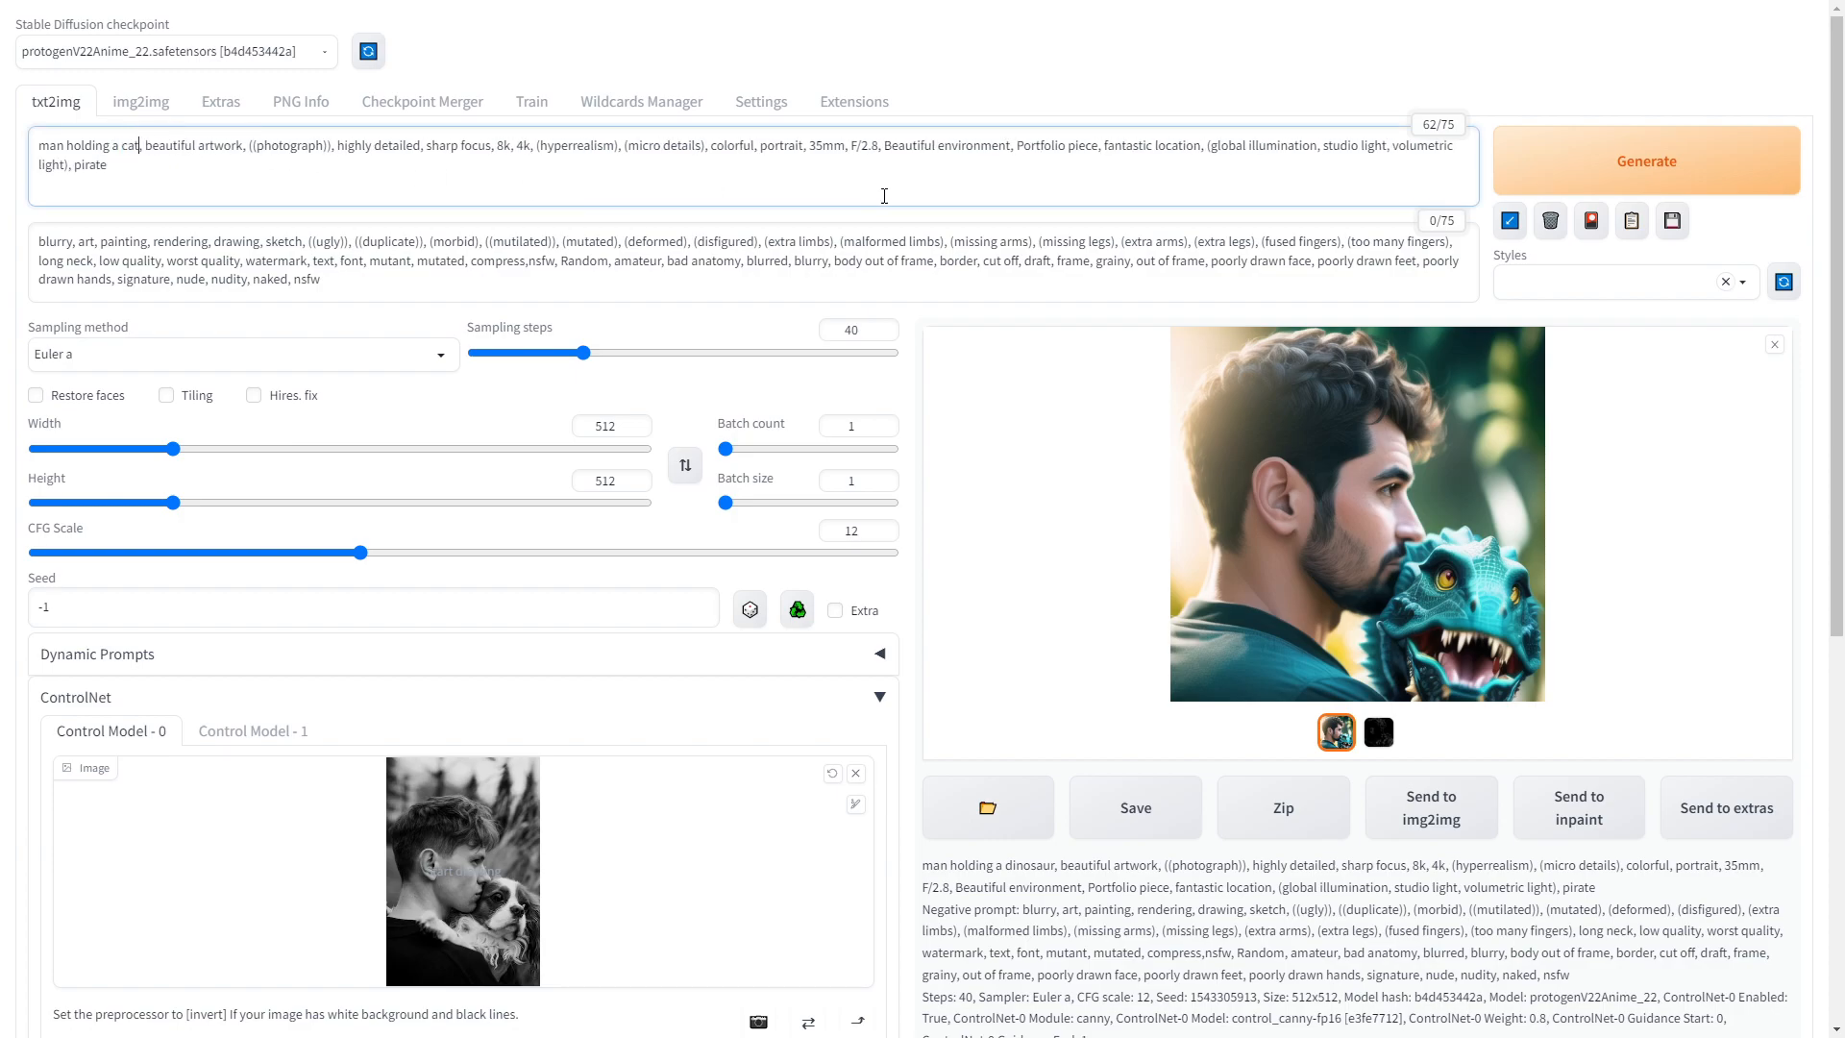
click(1537, 149)
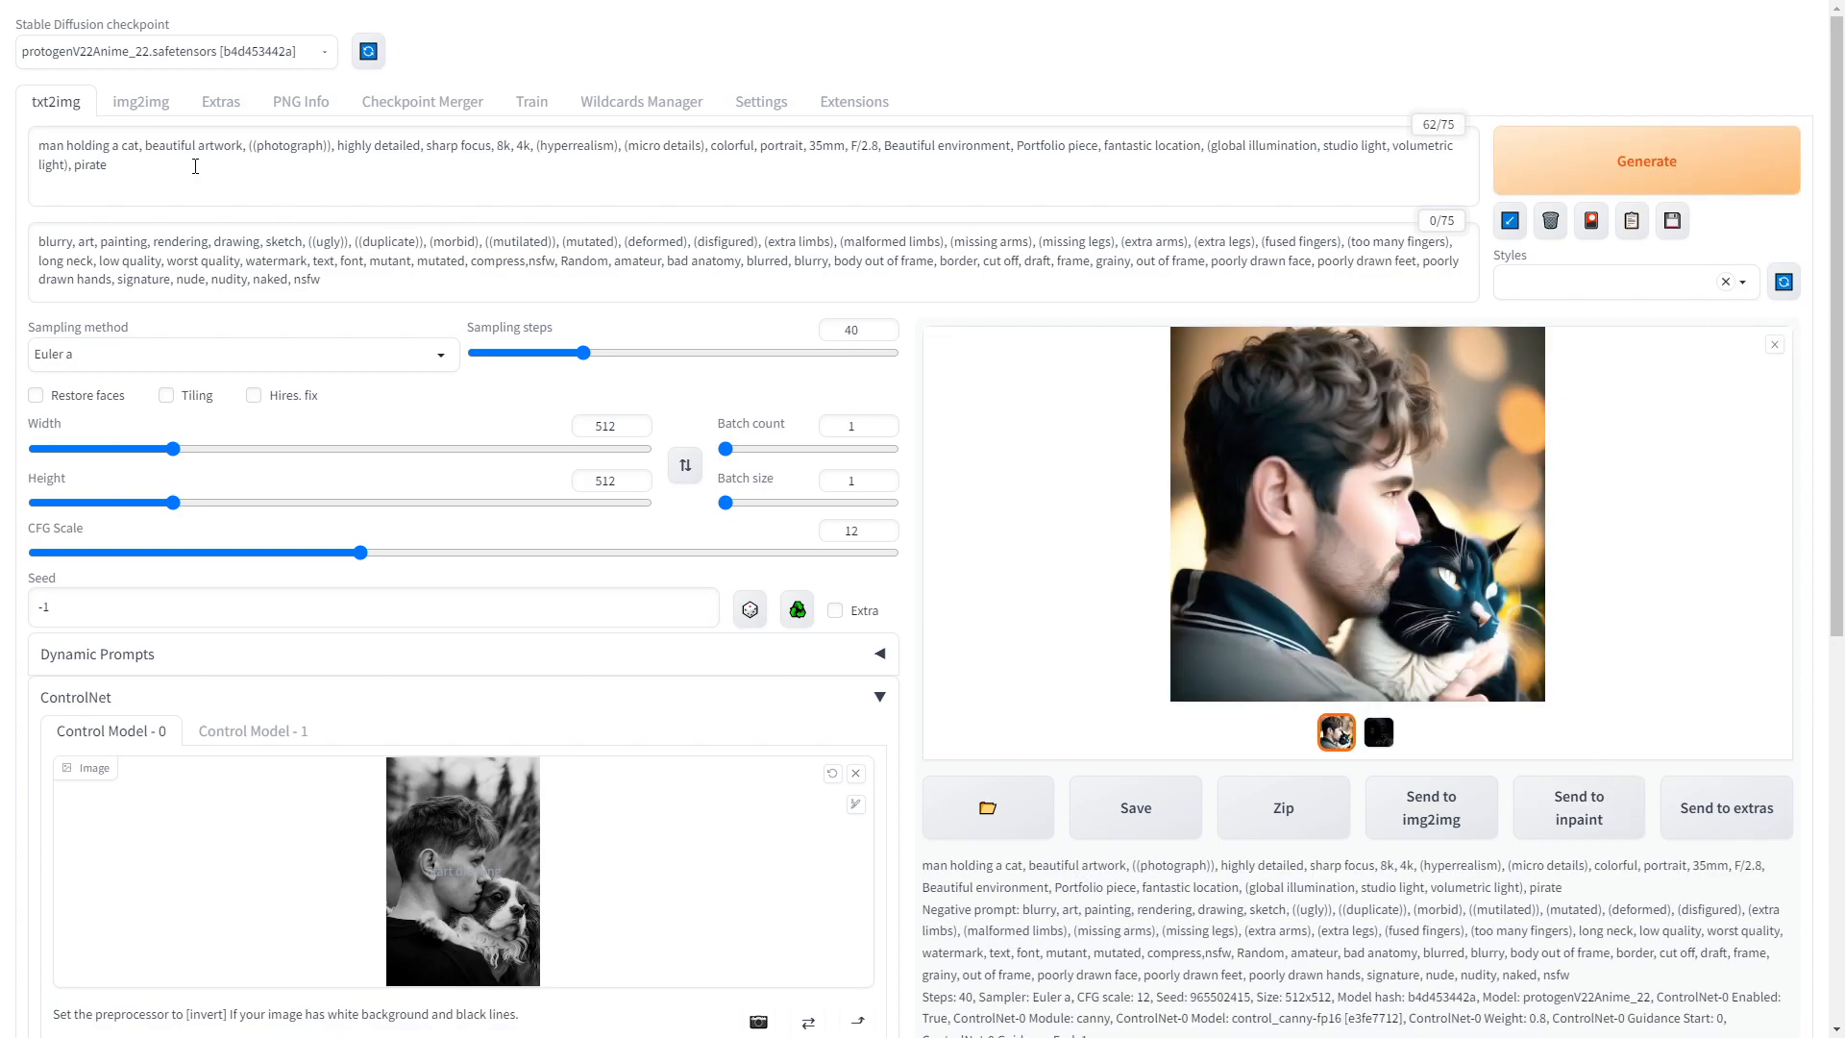
- Replace "man holding a cat" in the prompt with "robot holding a dog" and generate the image
drag(140, 149, 38, 149)
text(ro)
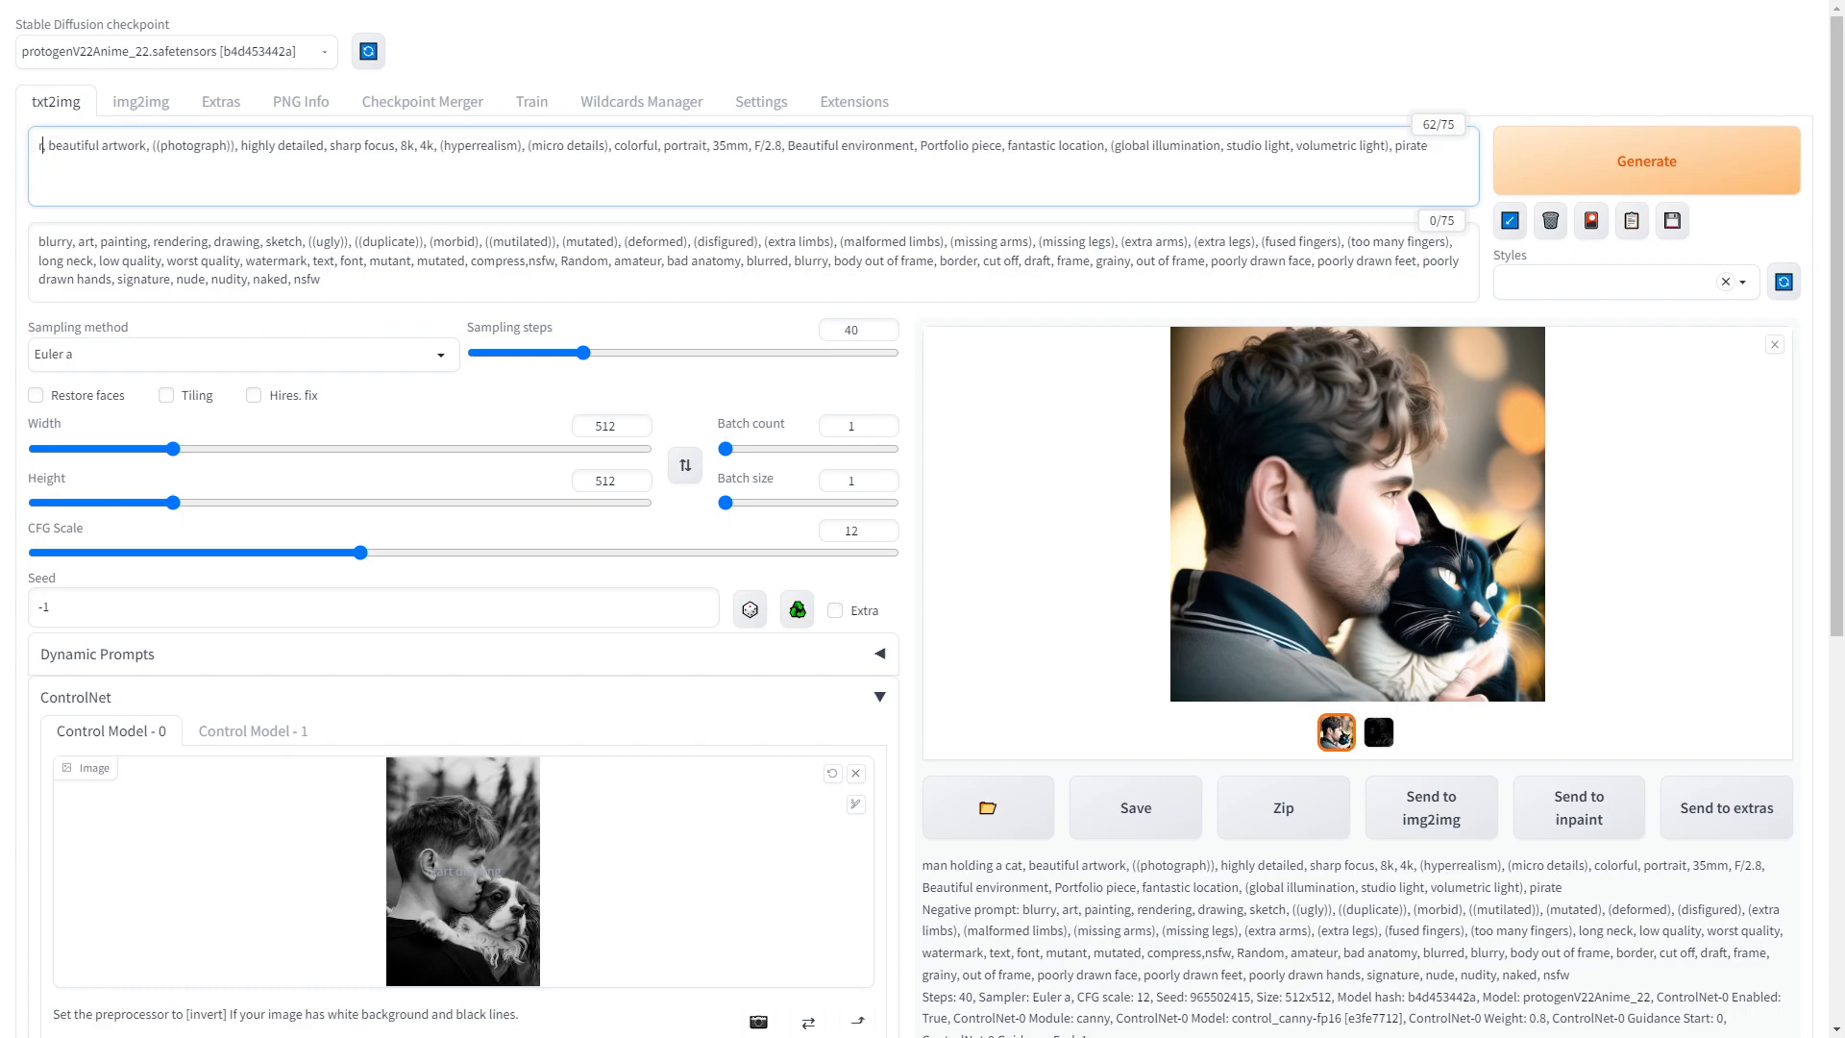
text(bot holding a)
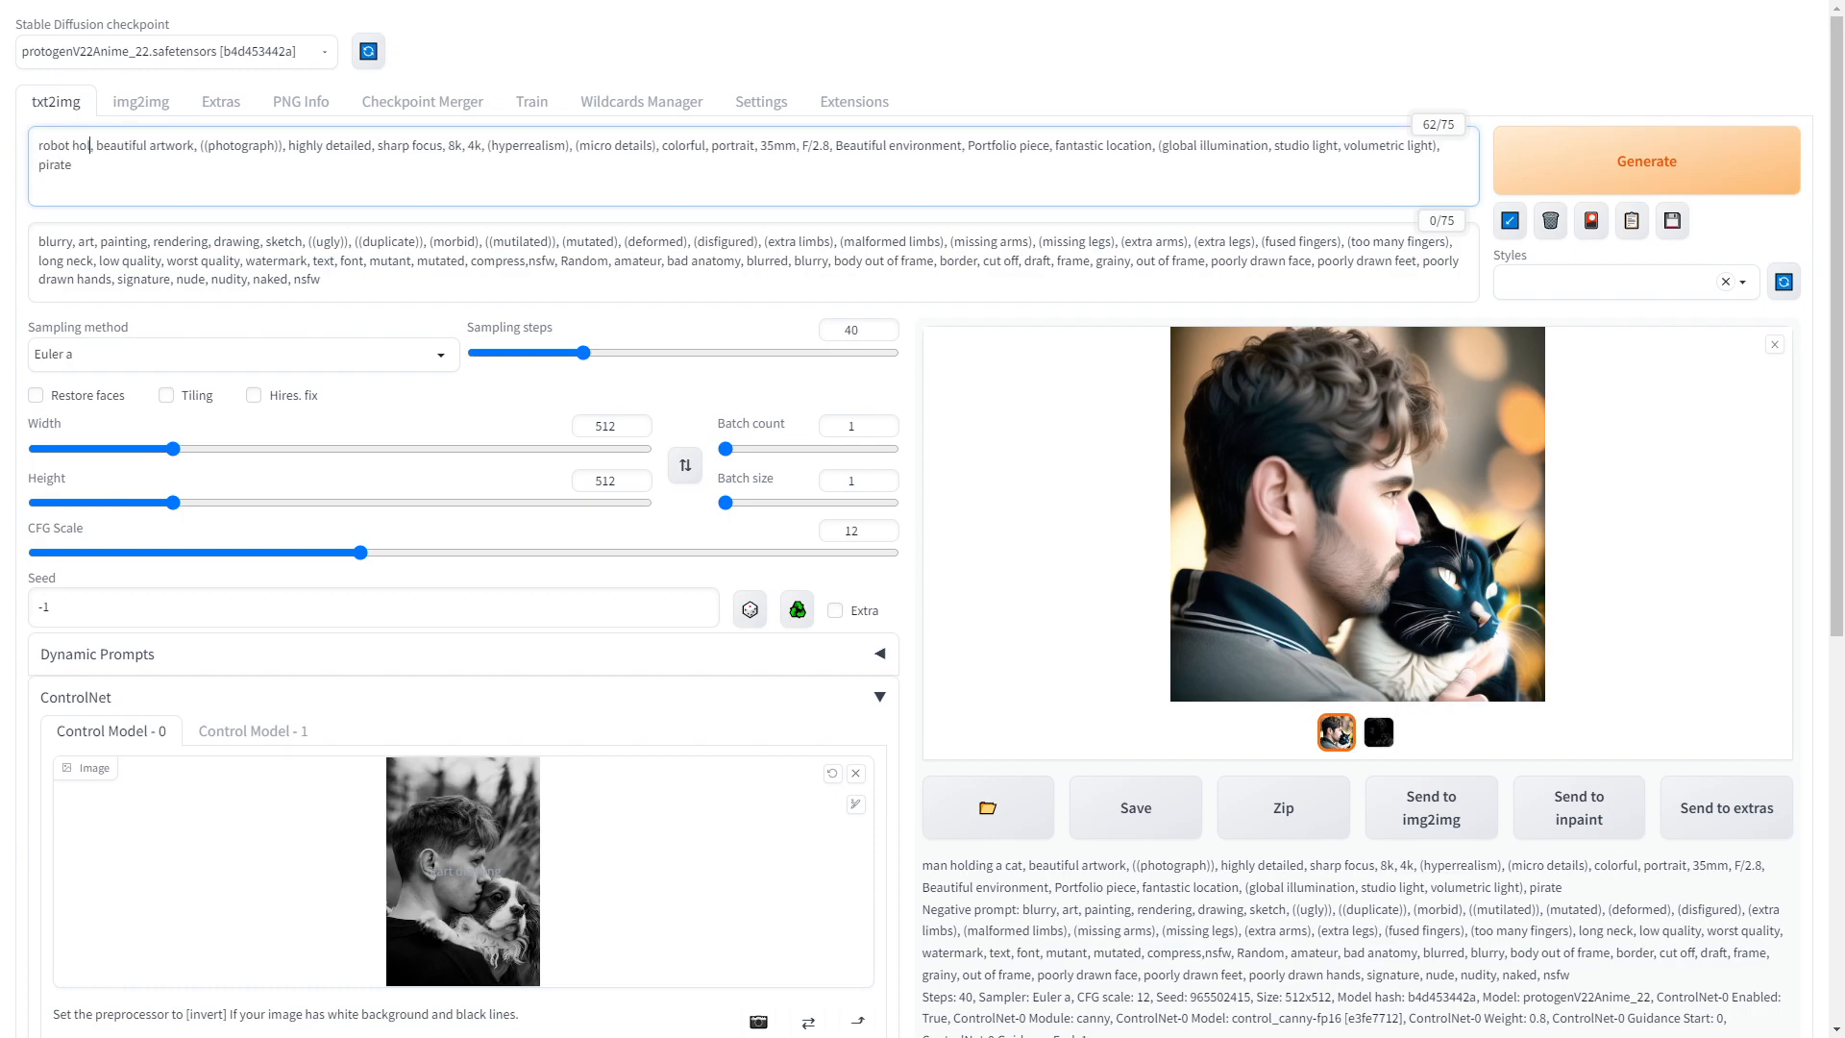
text( dog)
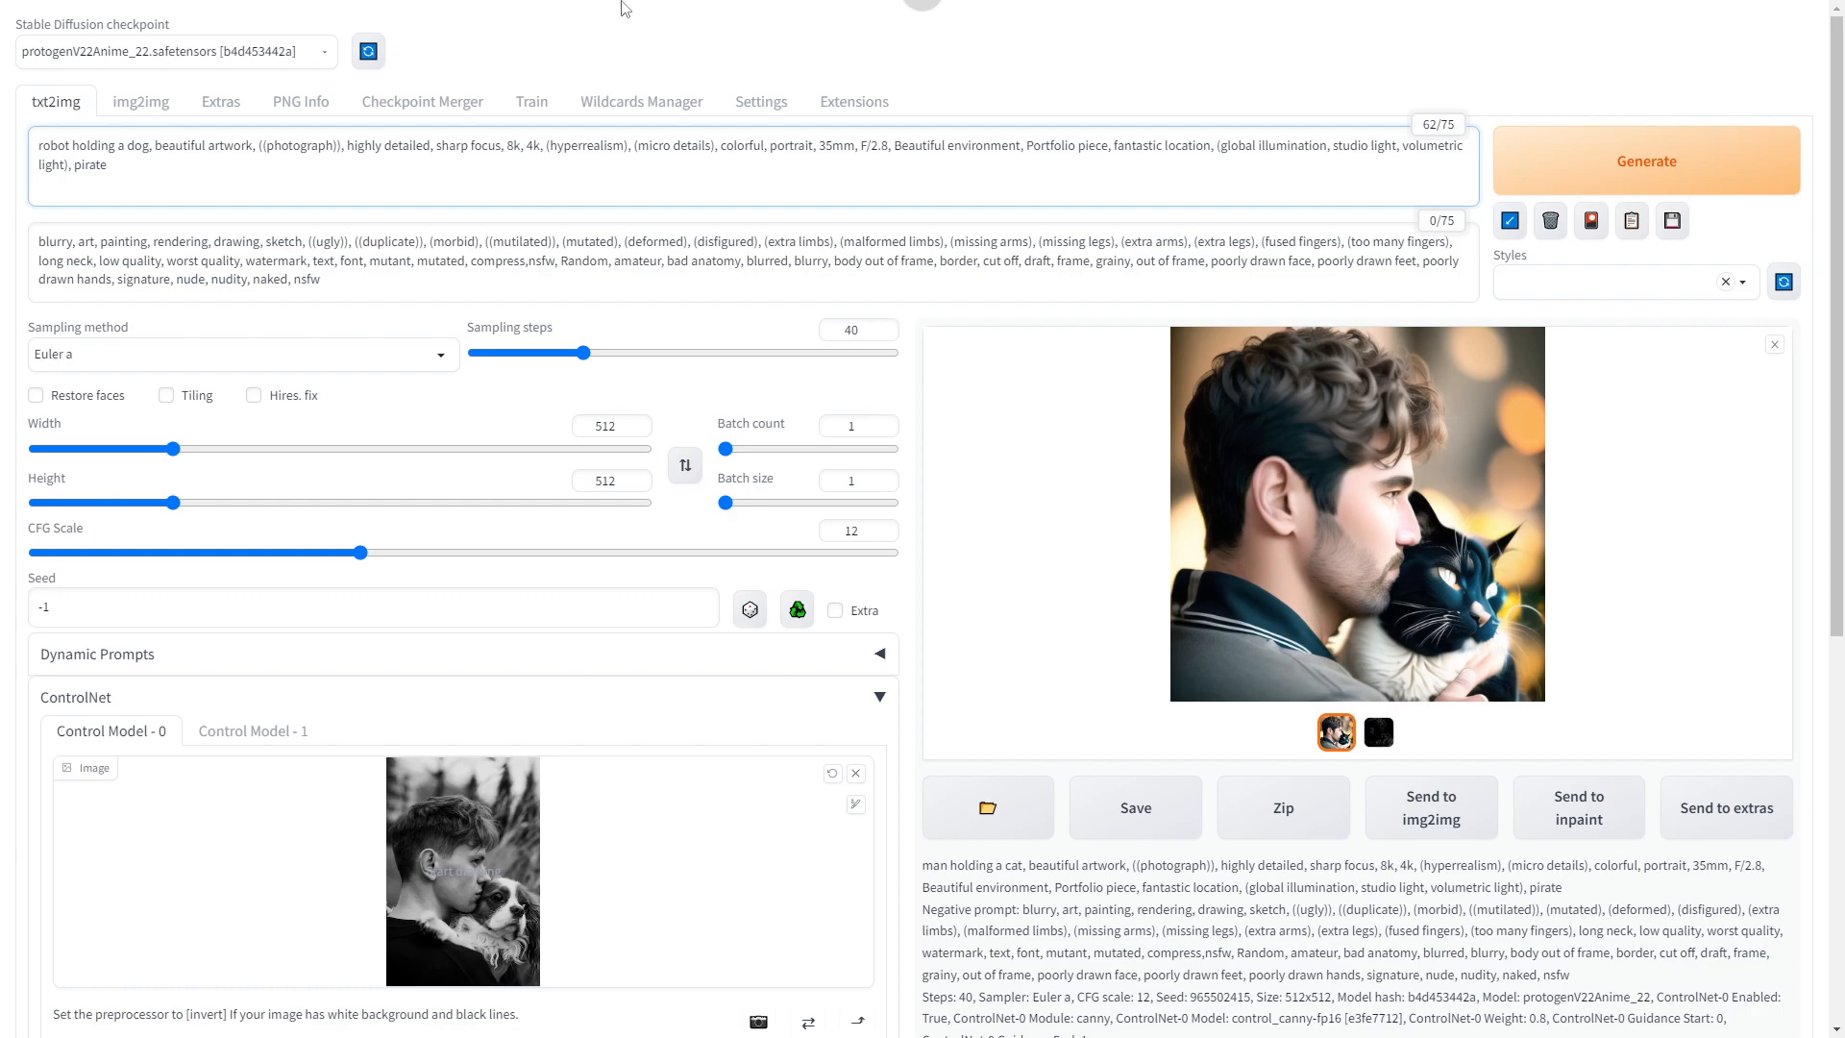
click(1589, 152)
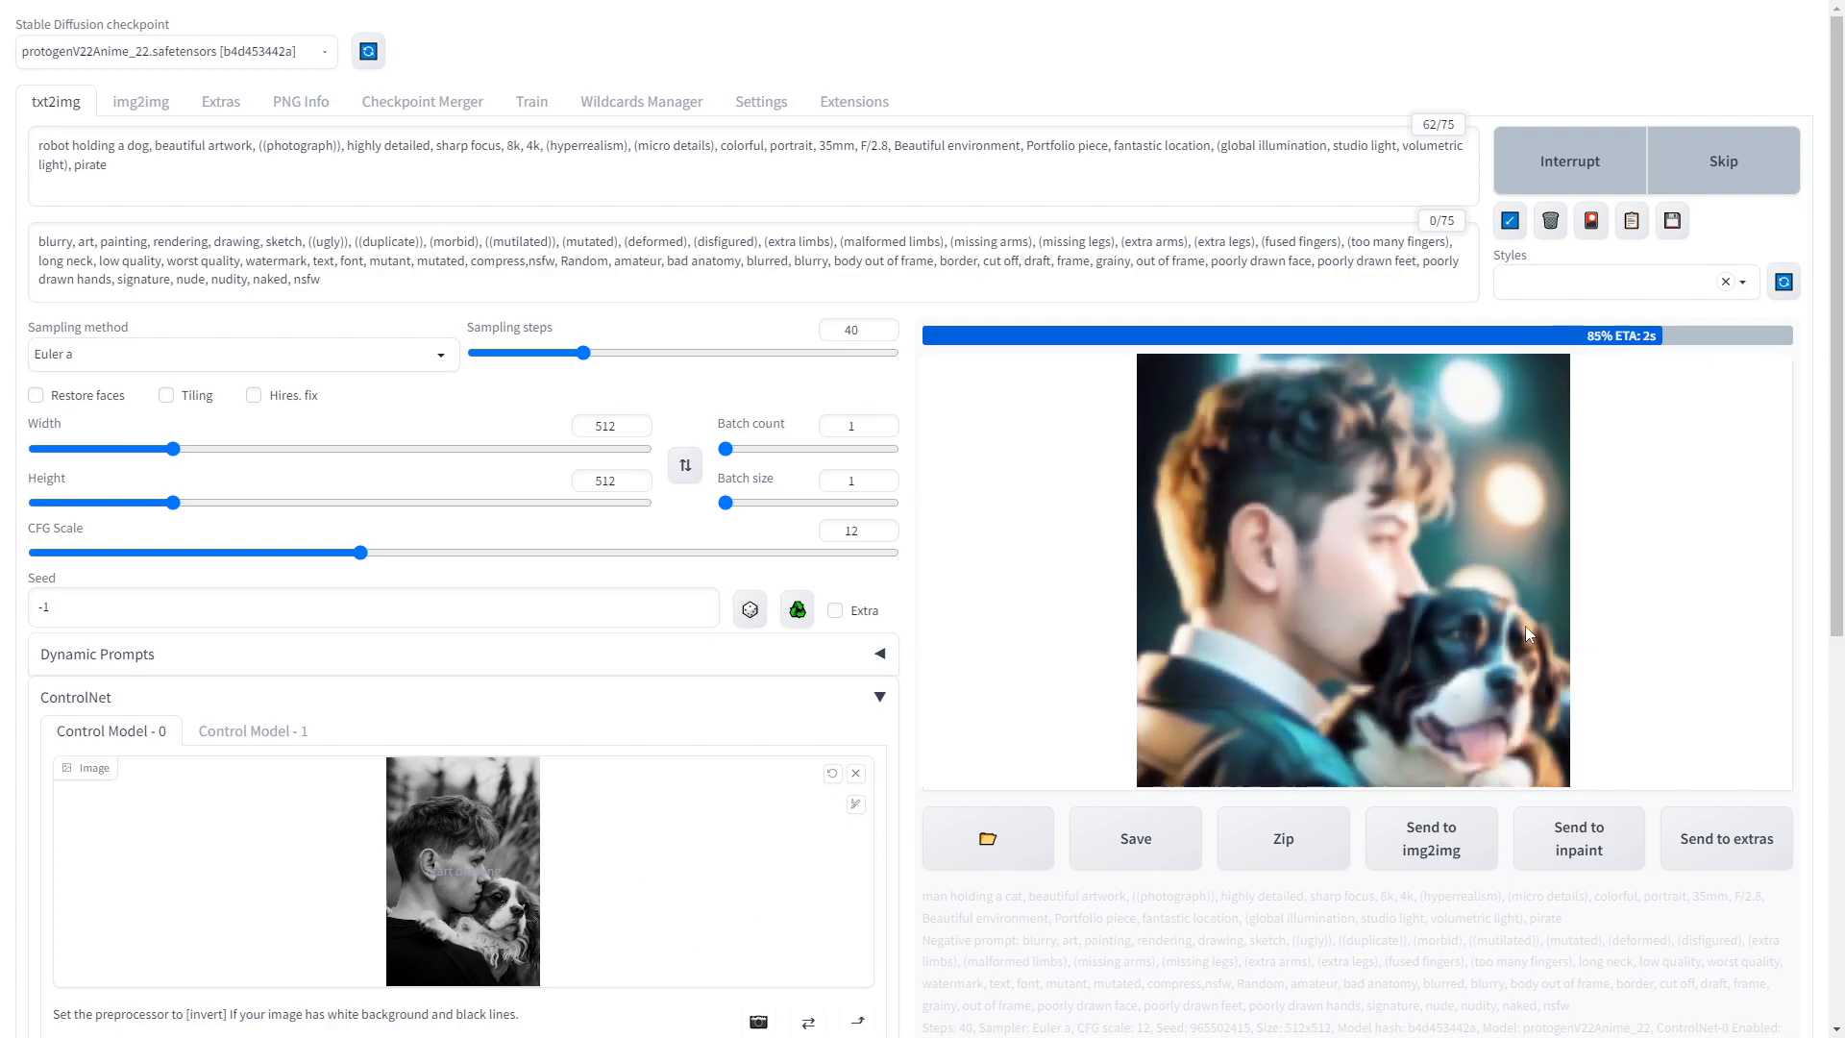
- Compare the canny edge map with the image generated for the robot prompt
scroll(1535, 630, down, 1)
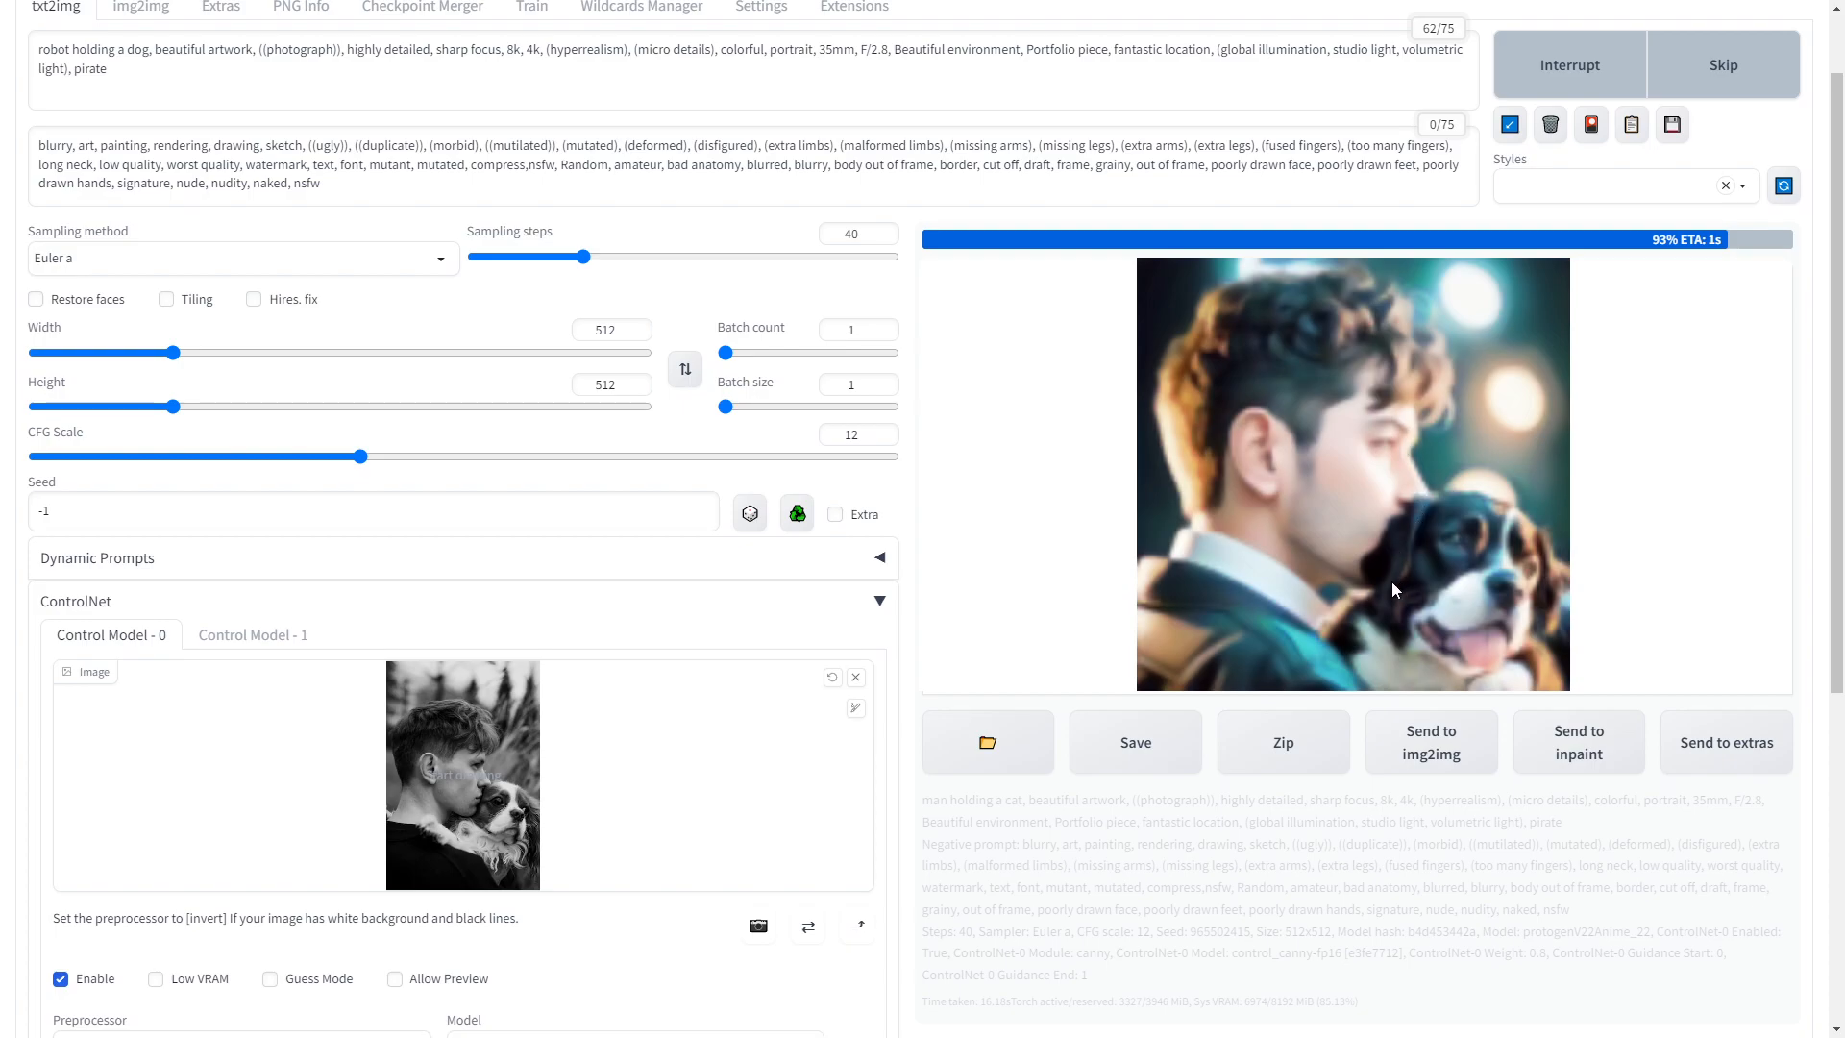
click(1380, 636)
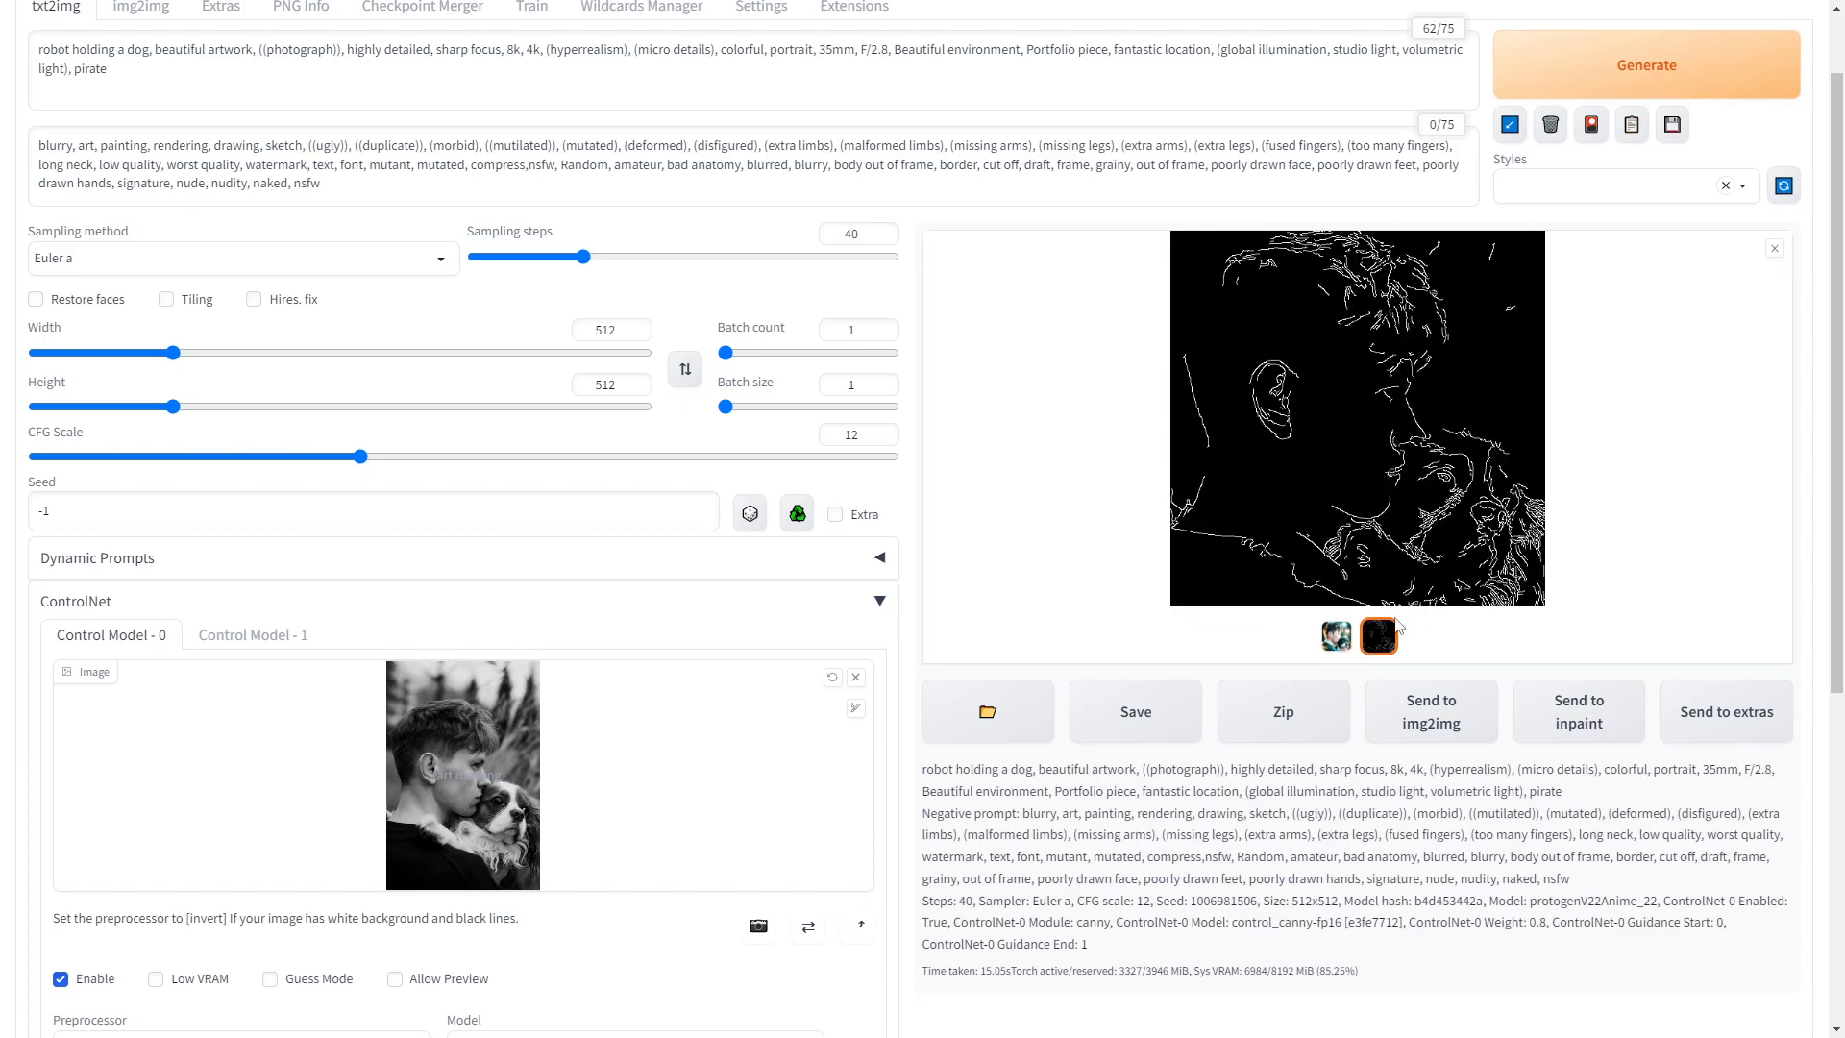
click(1336, 636)
scroll(1345, 644, up, 1)
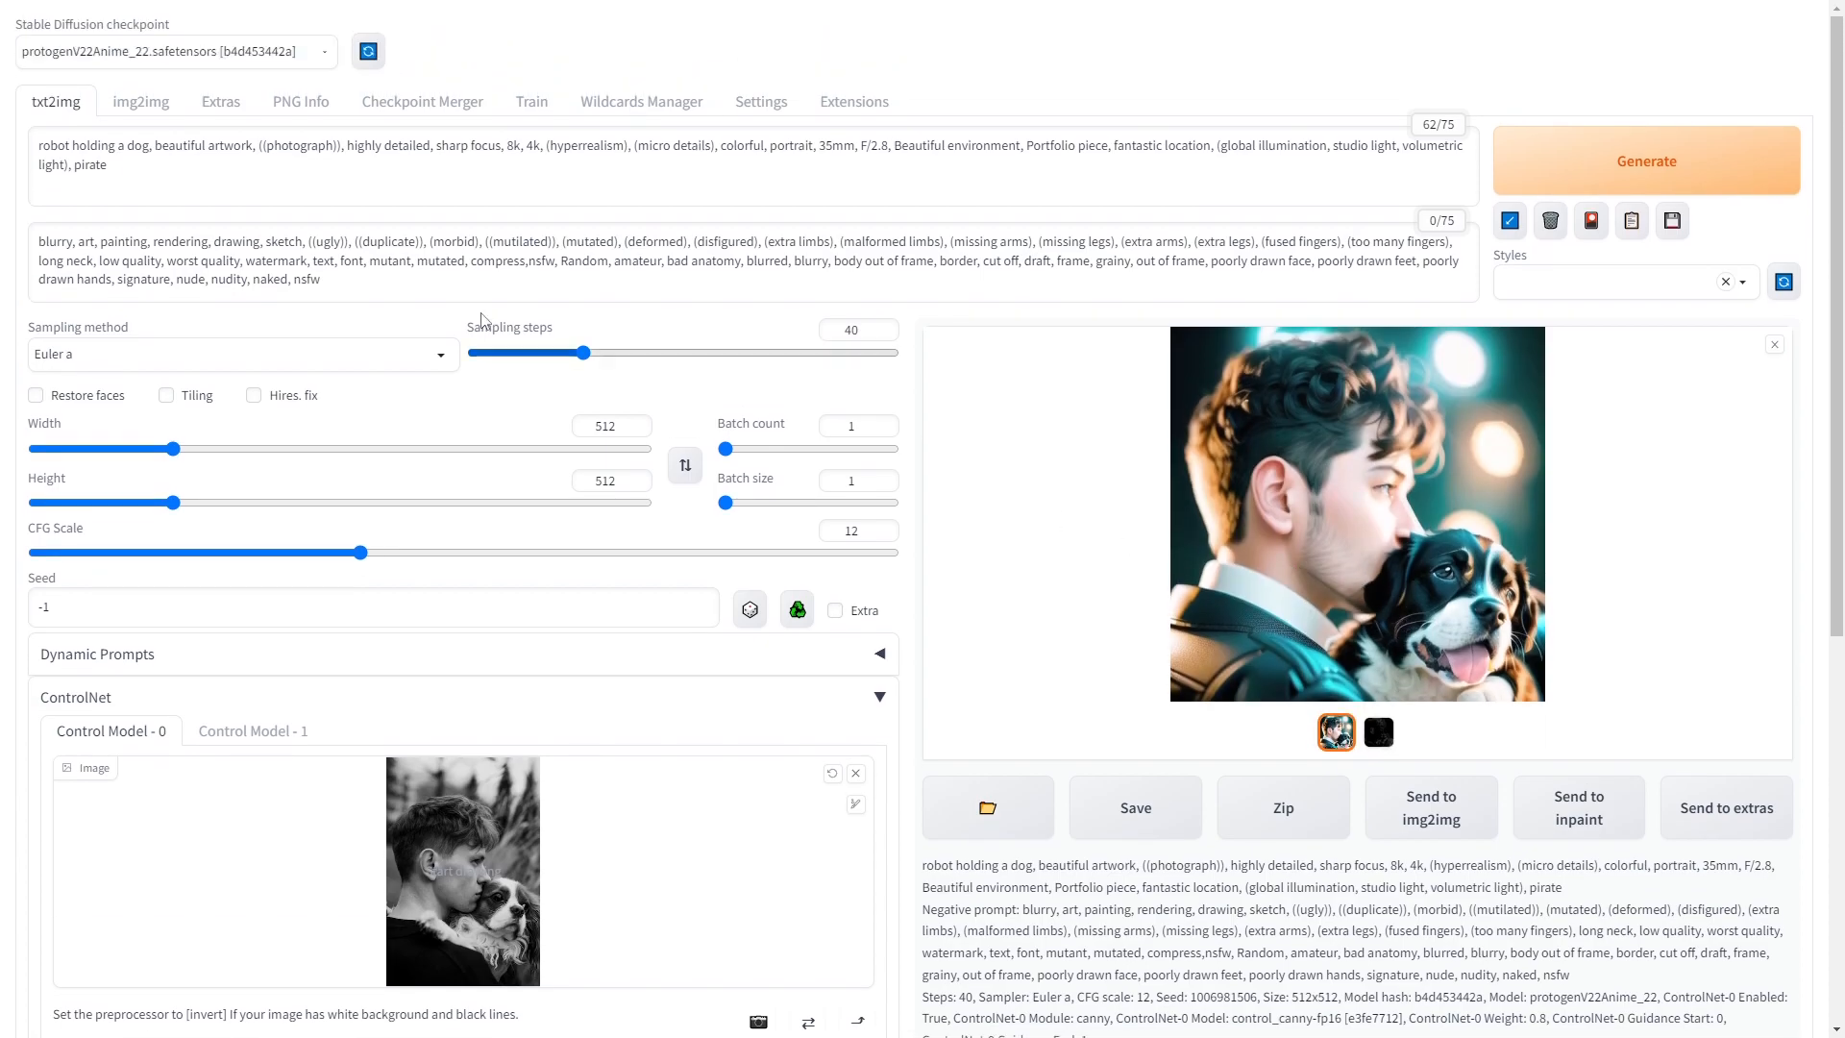
- Replace "robot" in the prompt with "woman" and generate a new image
double_click(71, 146)
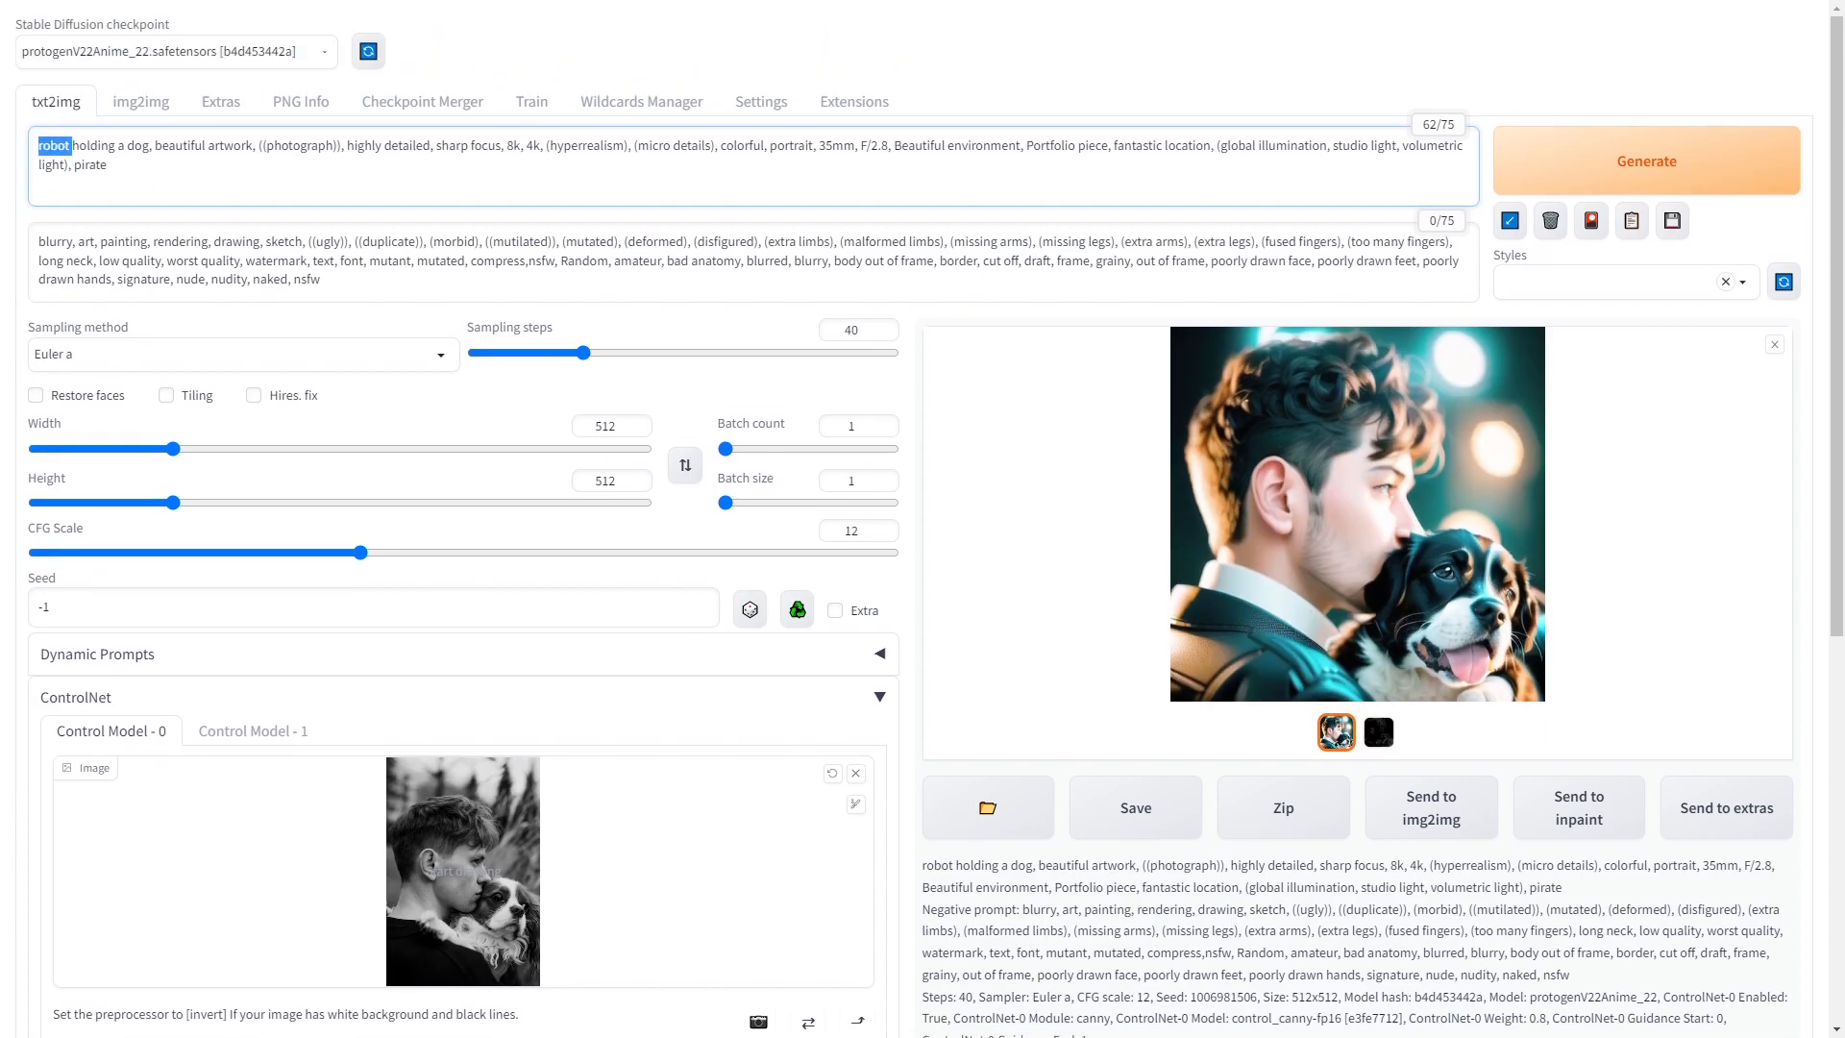
text(woman)
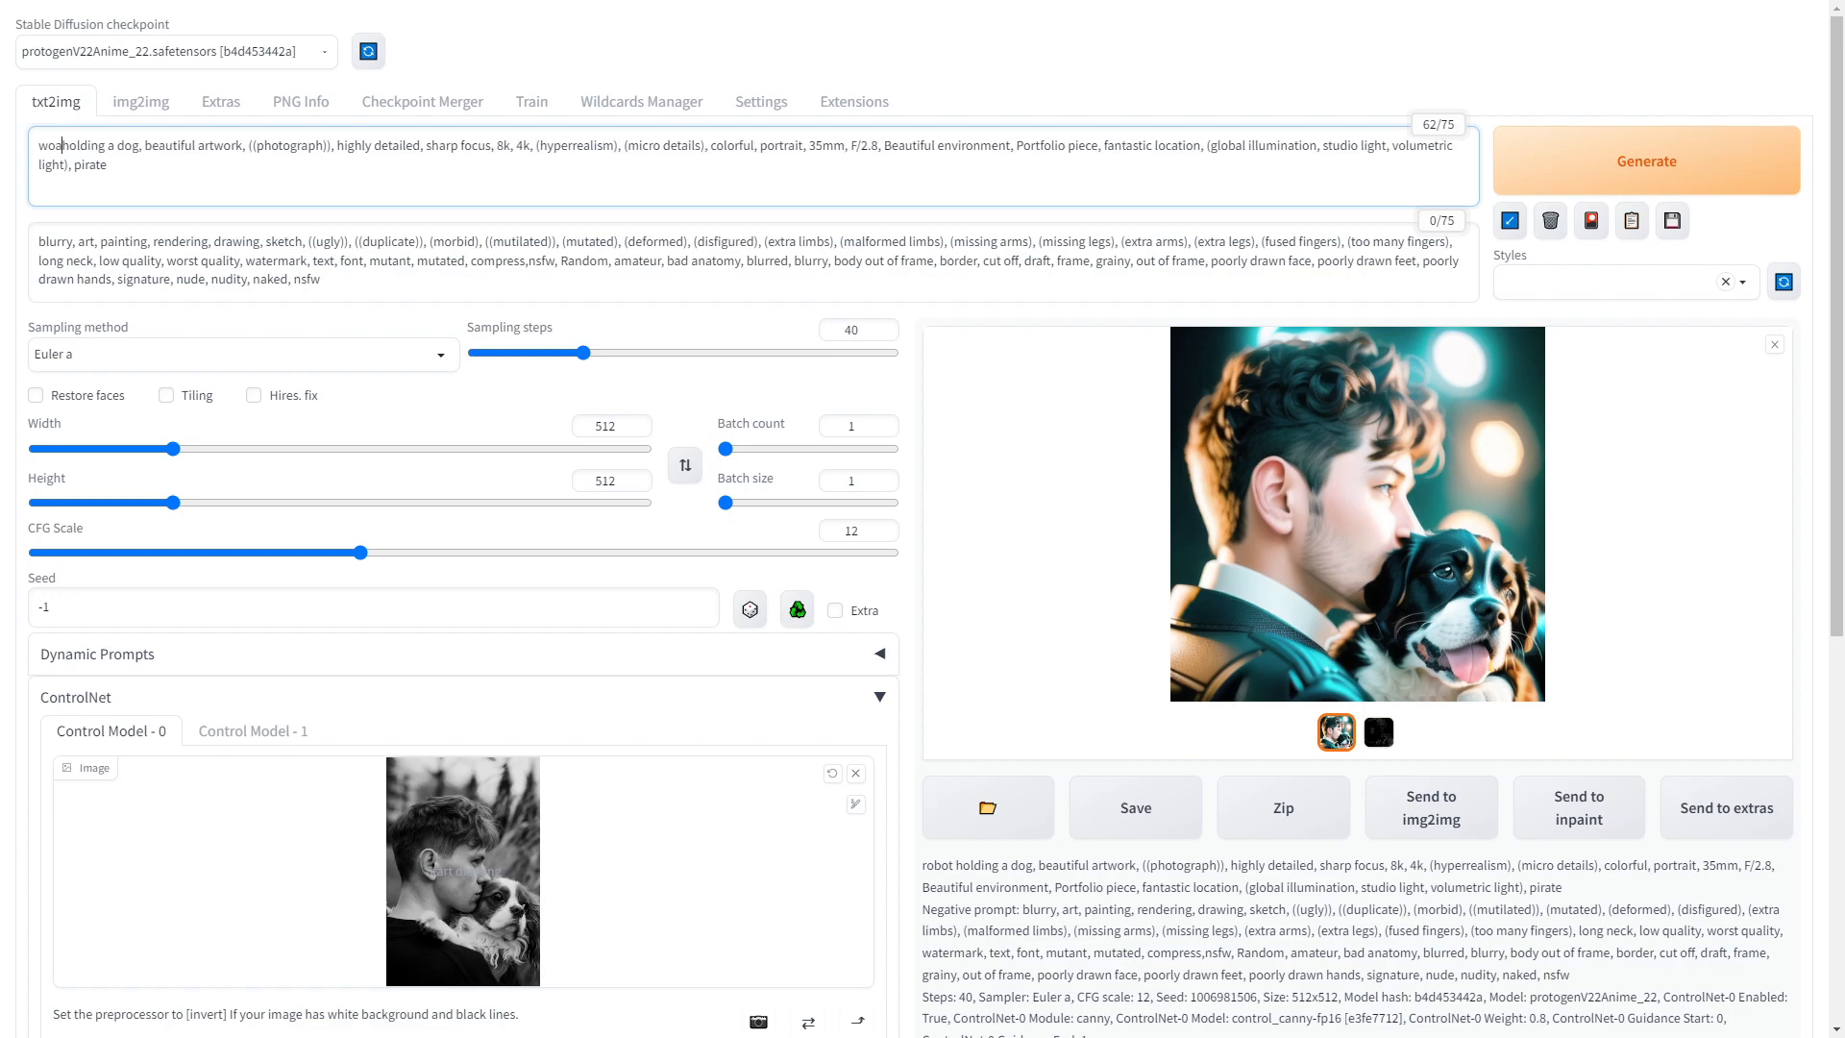
key(ctrl+Return)
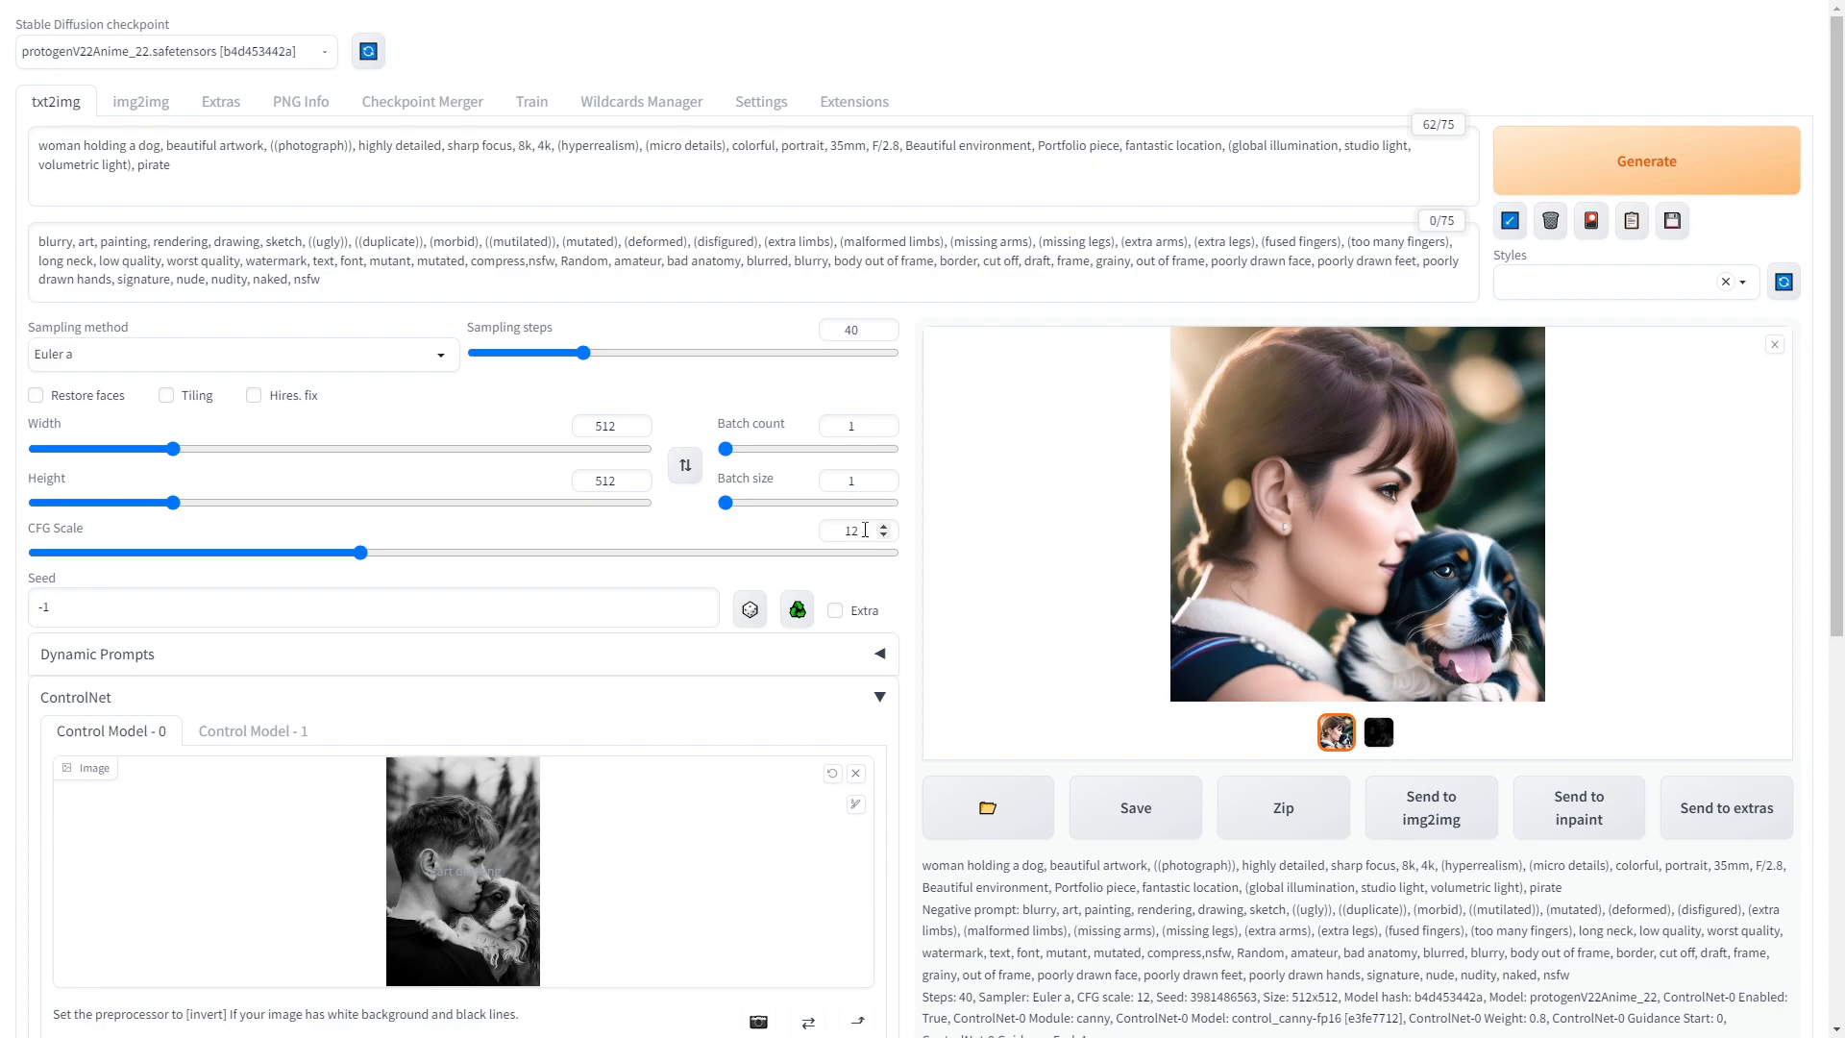
- Set the ControlNet preprocessor to depth_leres and its model to control_depth-fp16 [400750f6]
scroll(839, 544, down, 4)
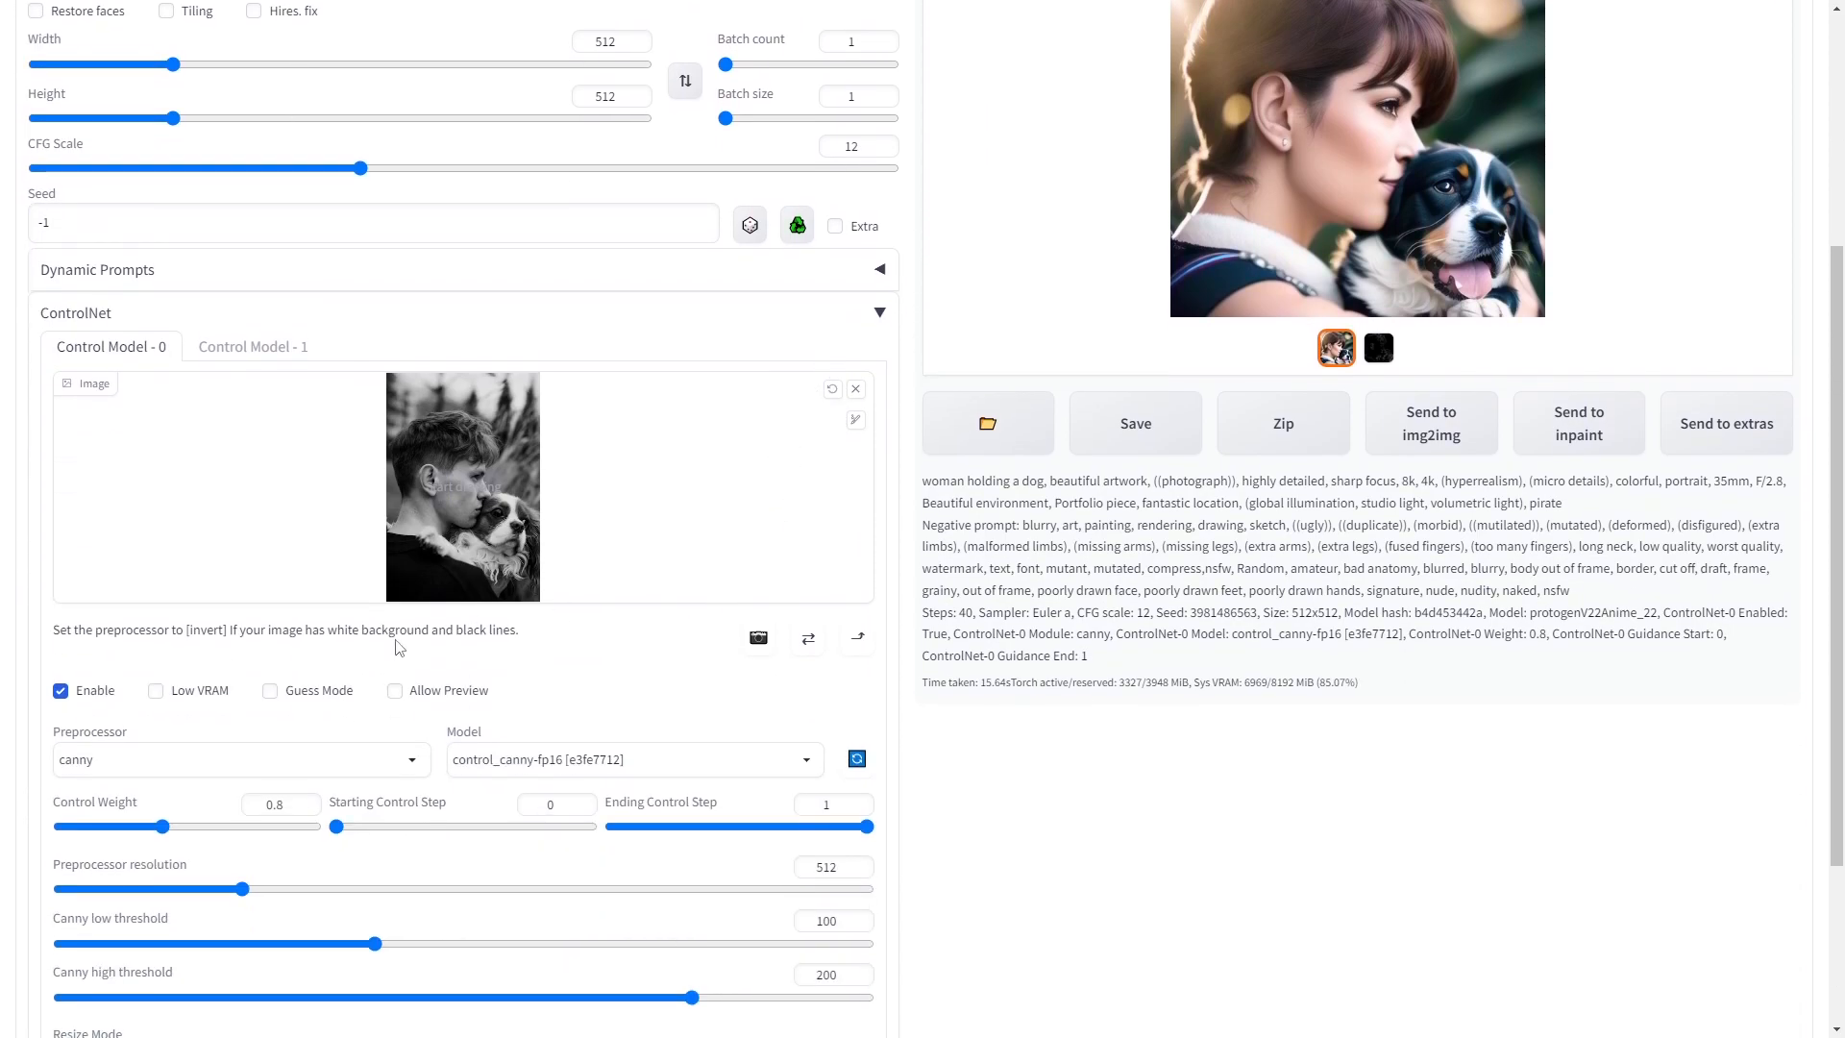
click(167, 762)
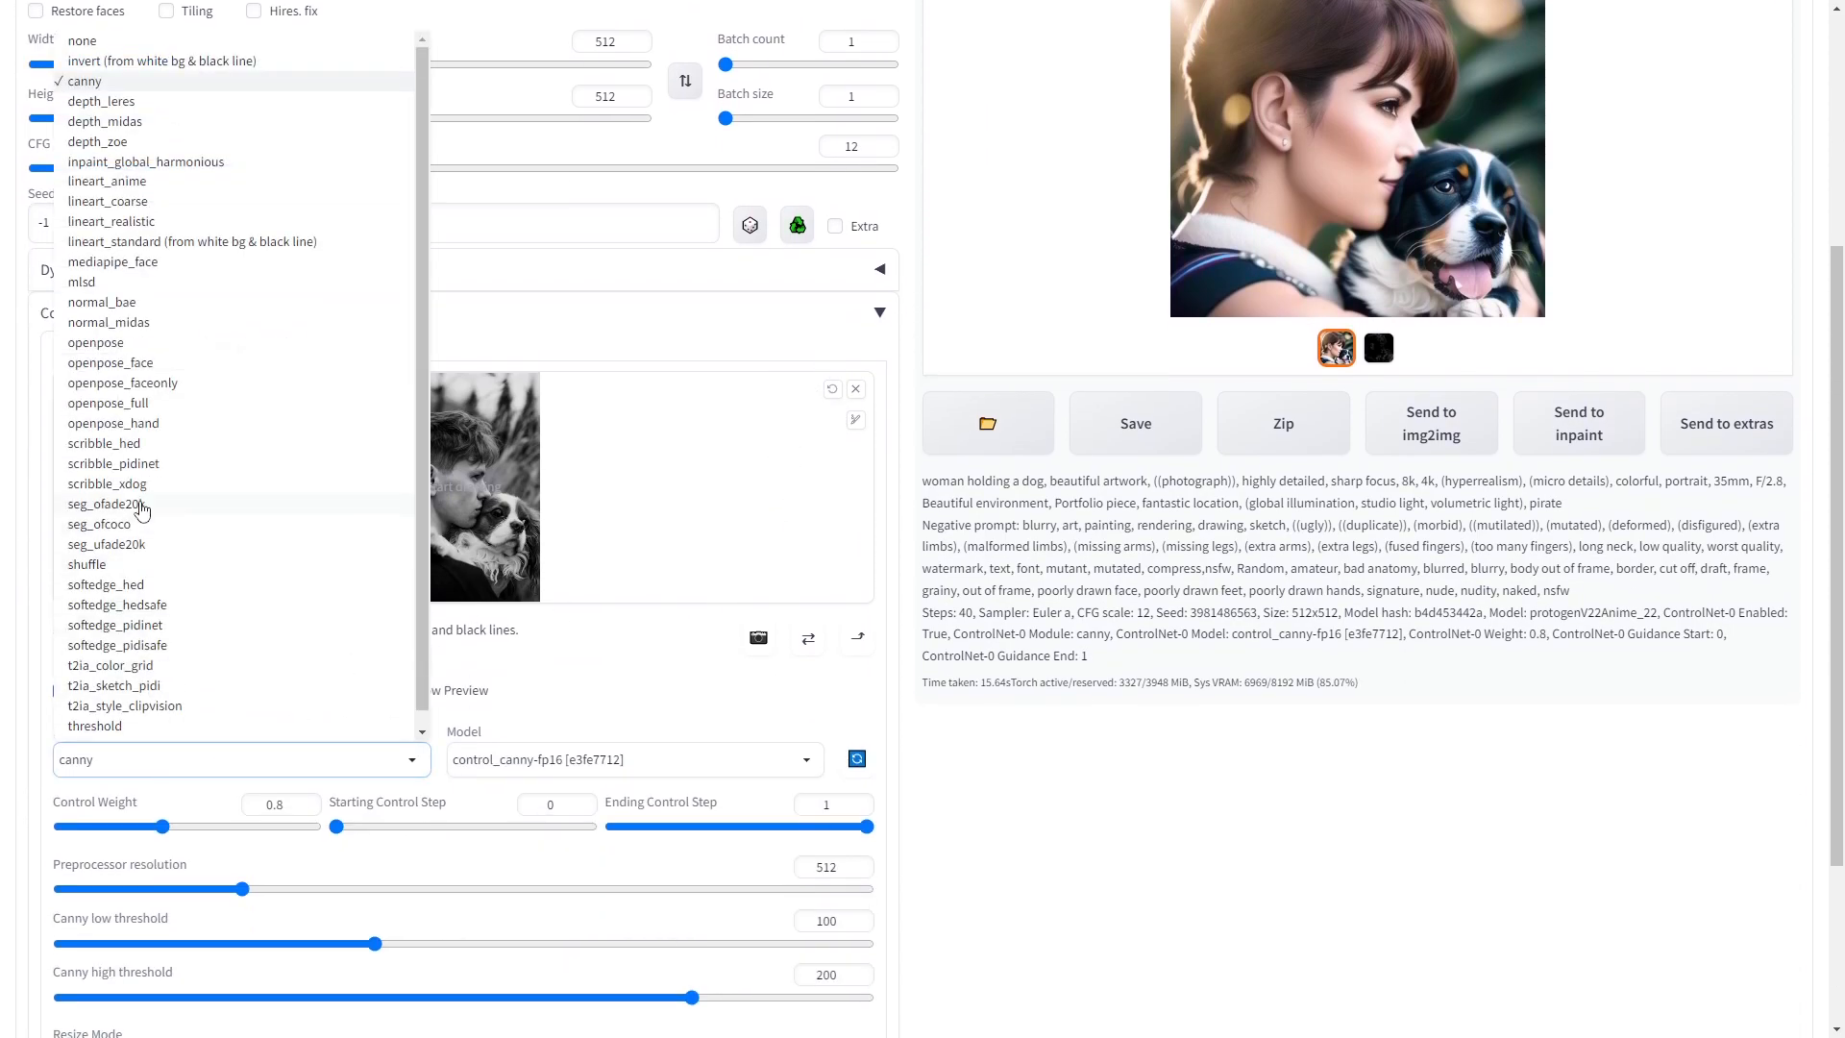
click(150, 102)
click(611, 769)
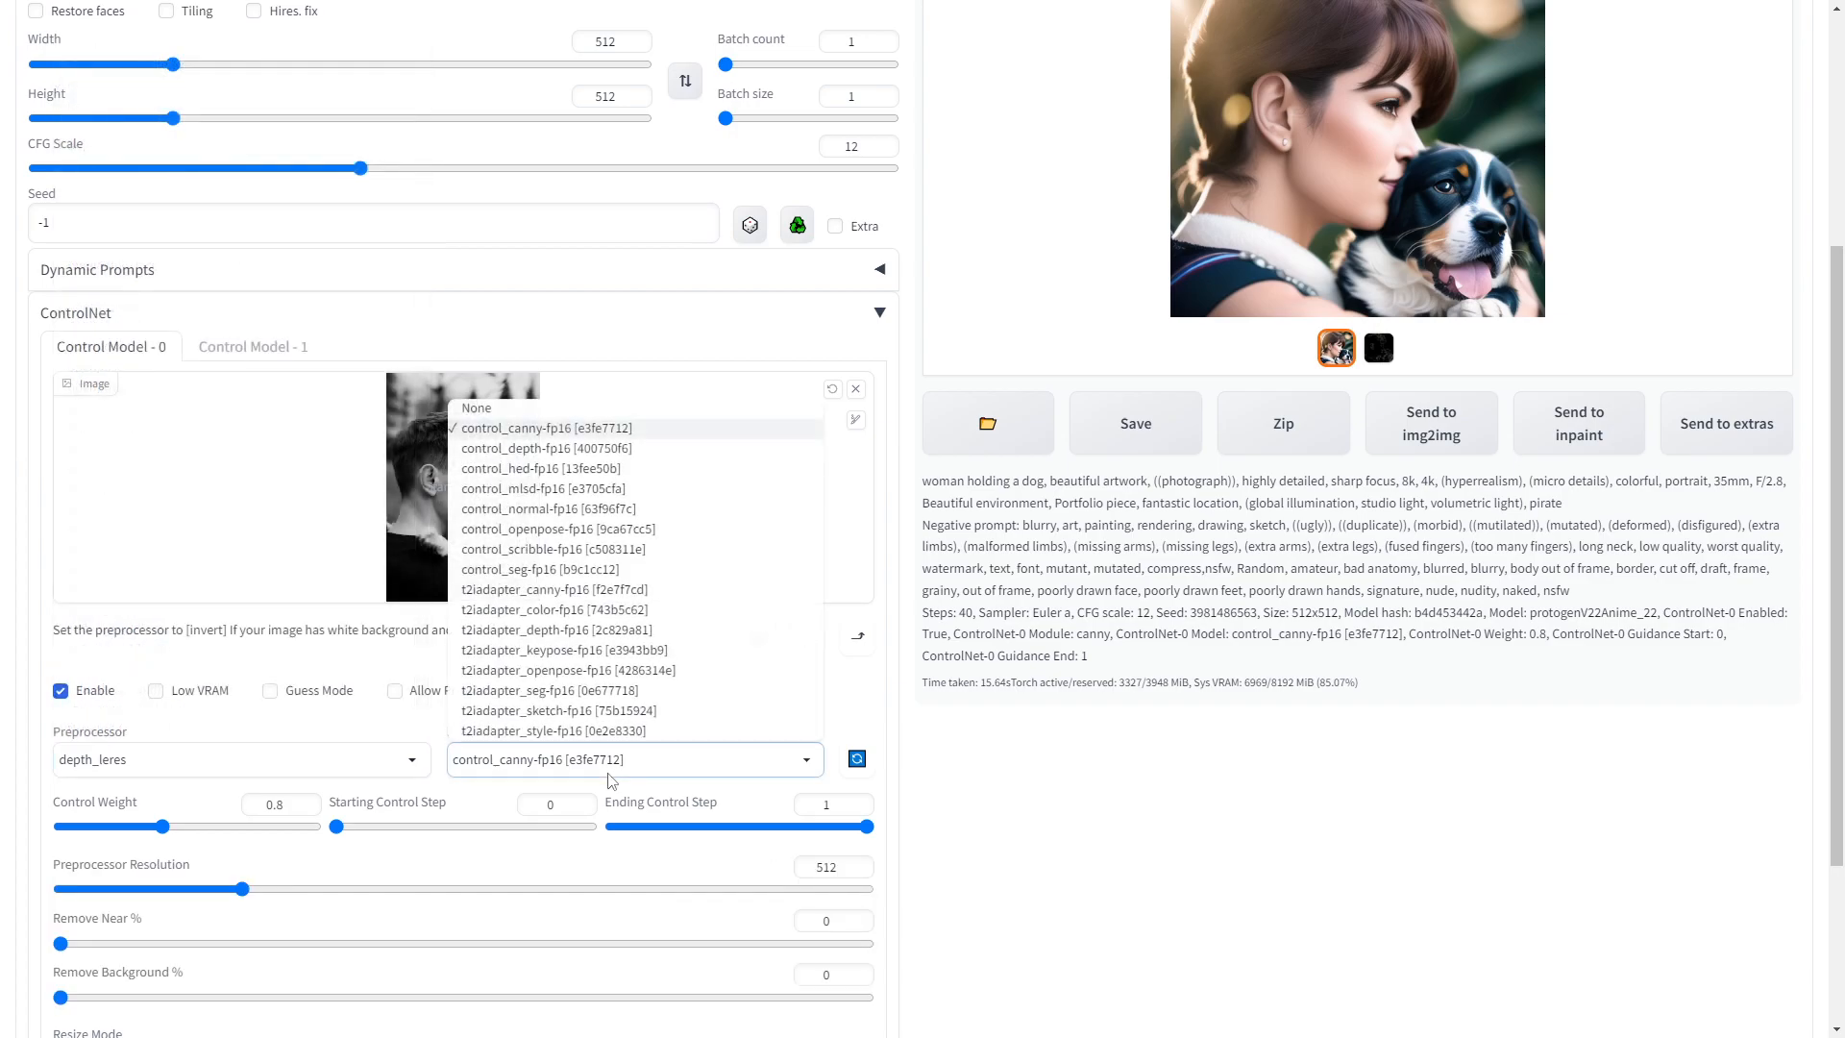
click(591, 452)
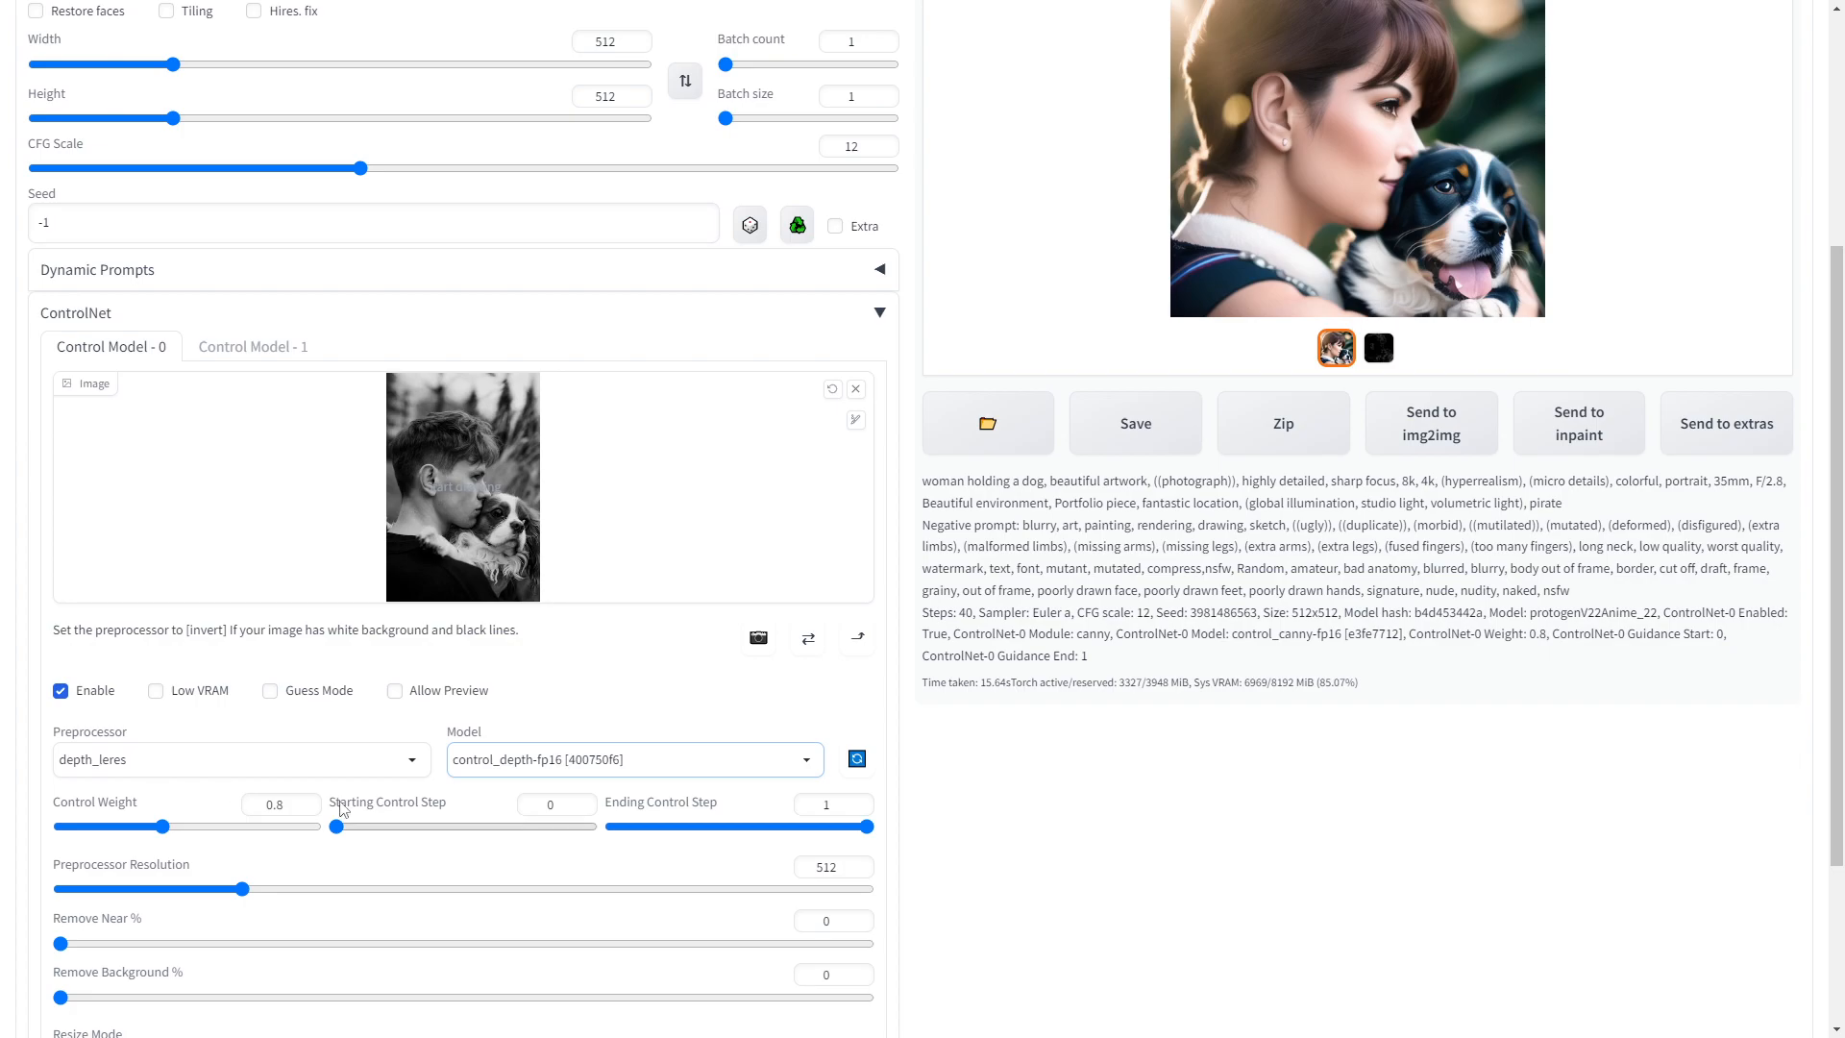
- Review the previous canny edge map and generate a new image with the depth preprocessor and model
scroll(183, 783, up, 2)
click(1387, 541)
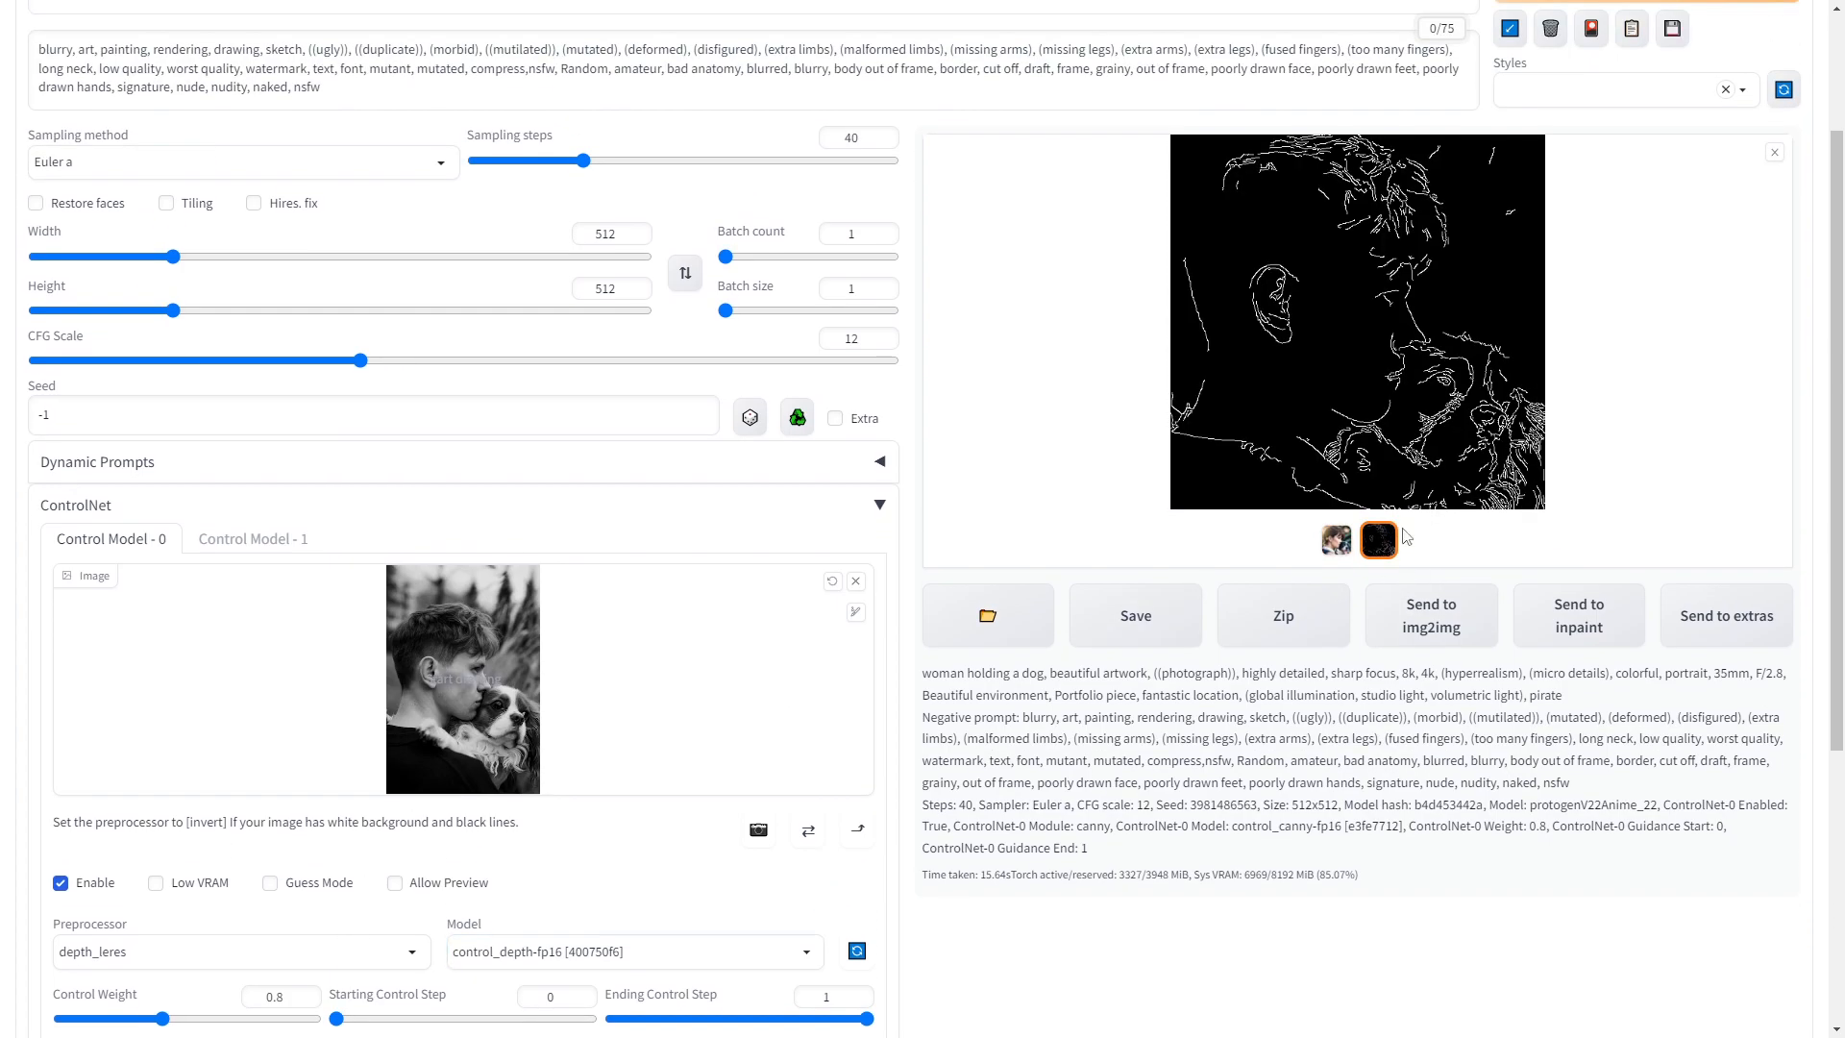
scroll(1338, 671, up, 2)
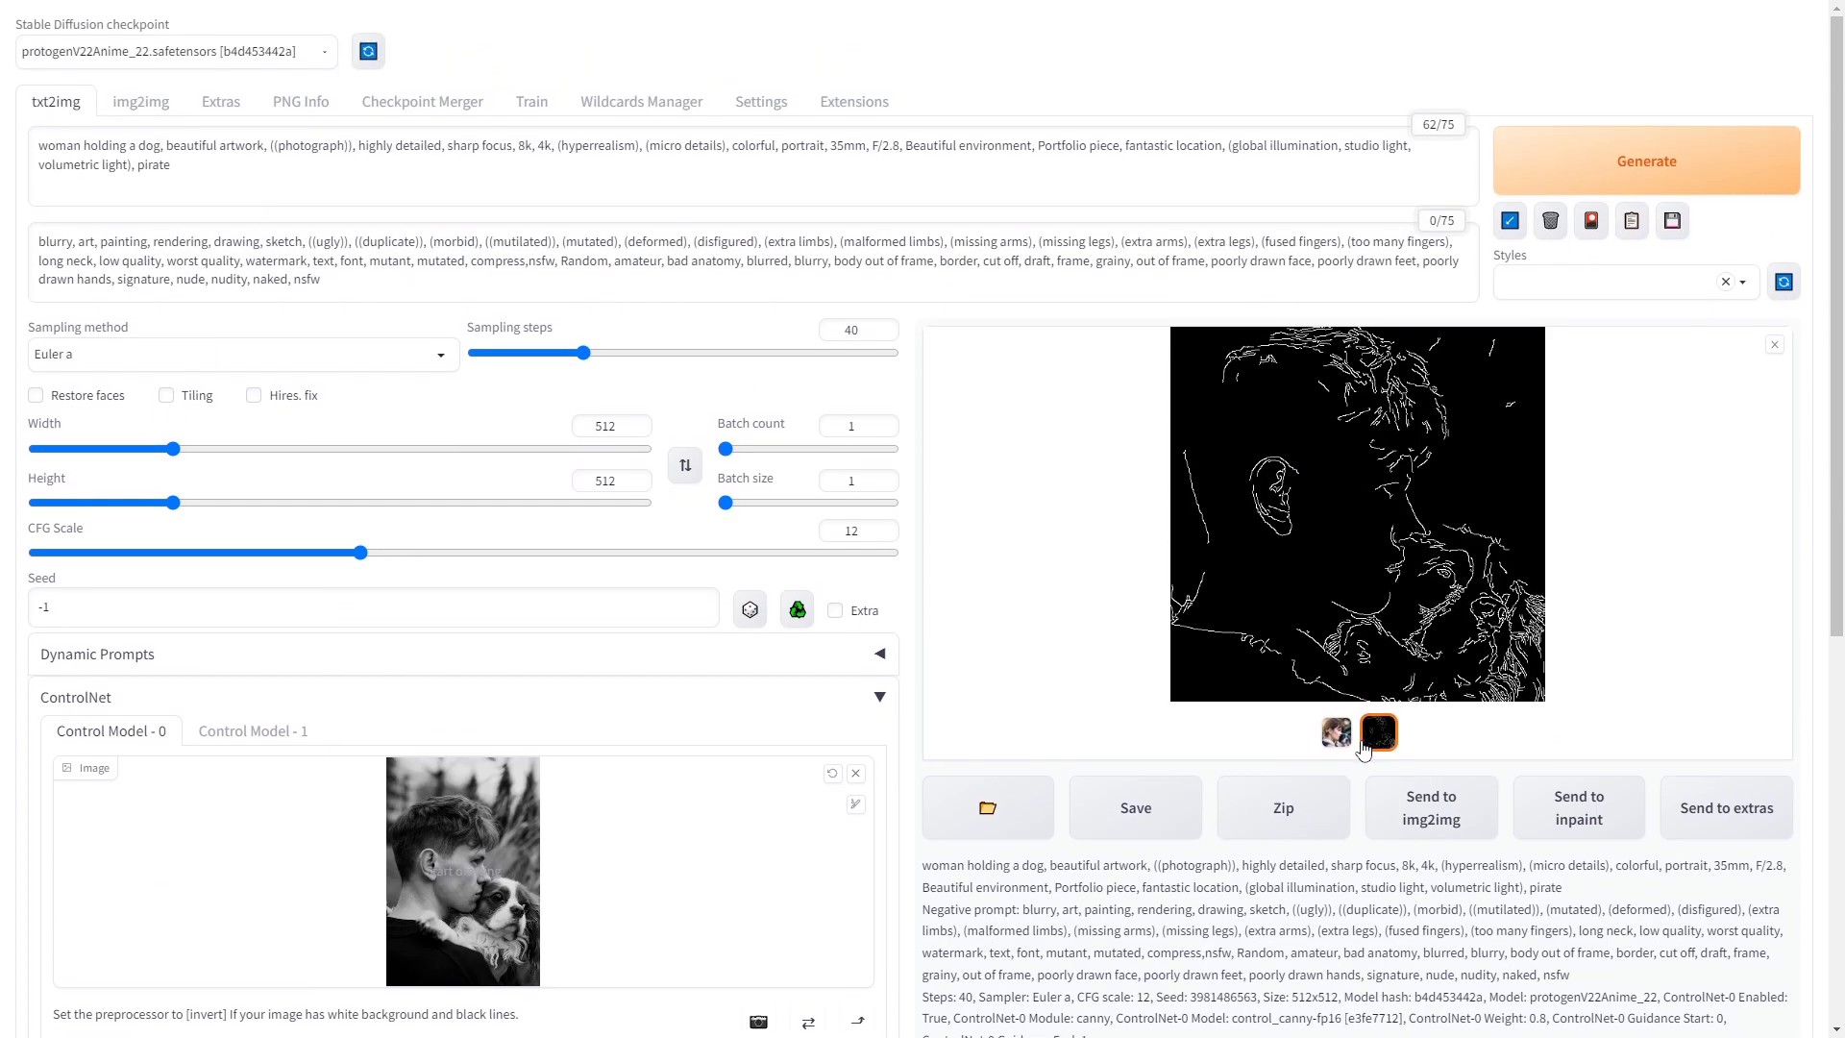
click(1335, 732)
click(1566, 182)
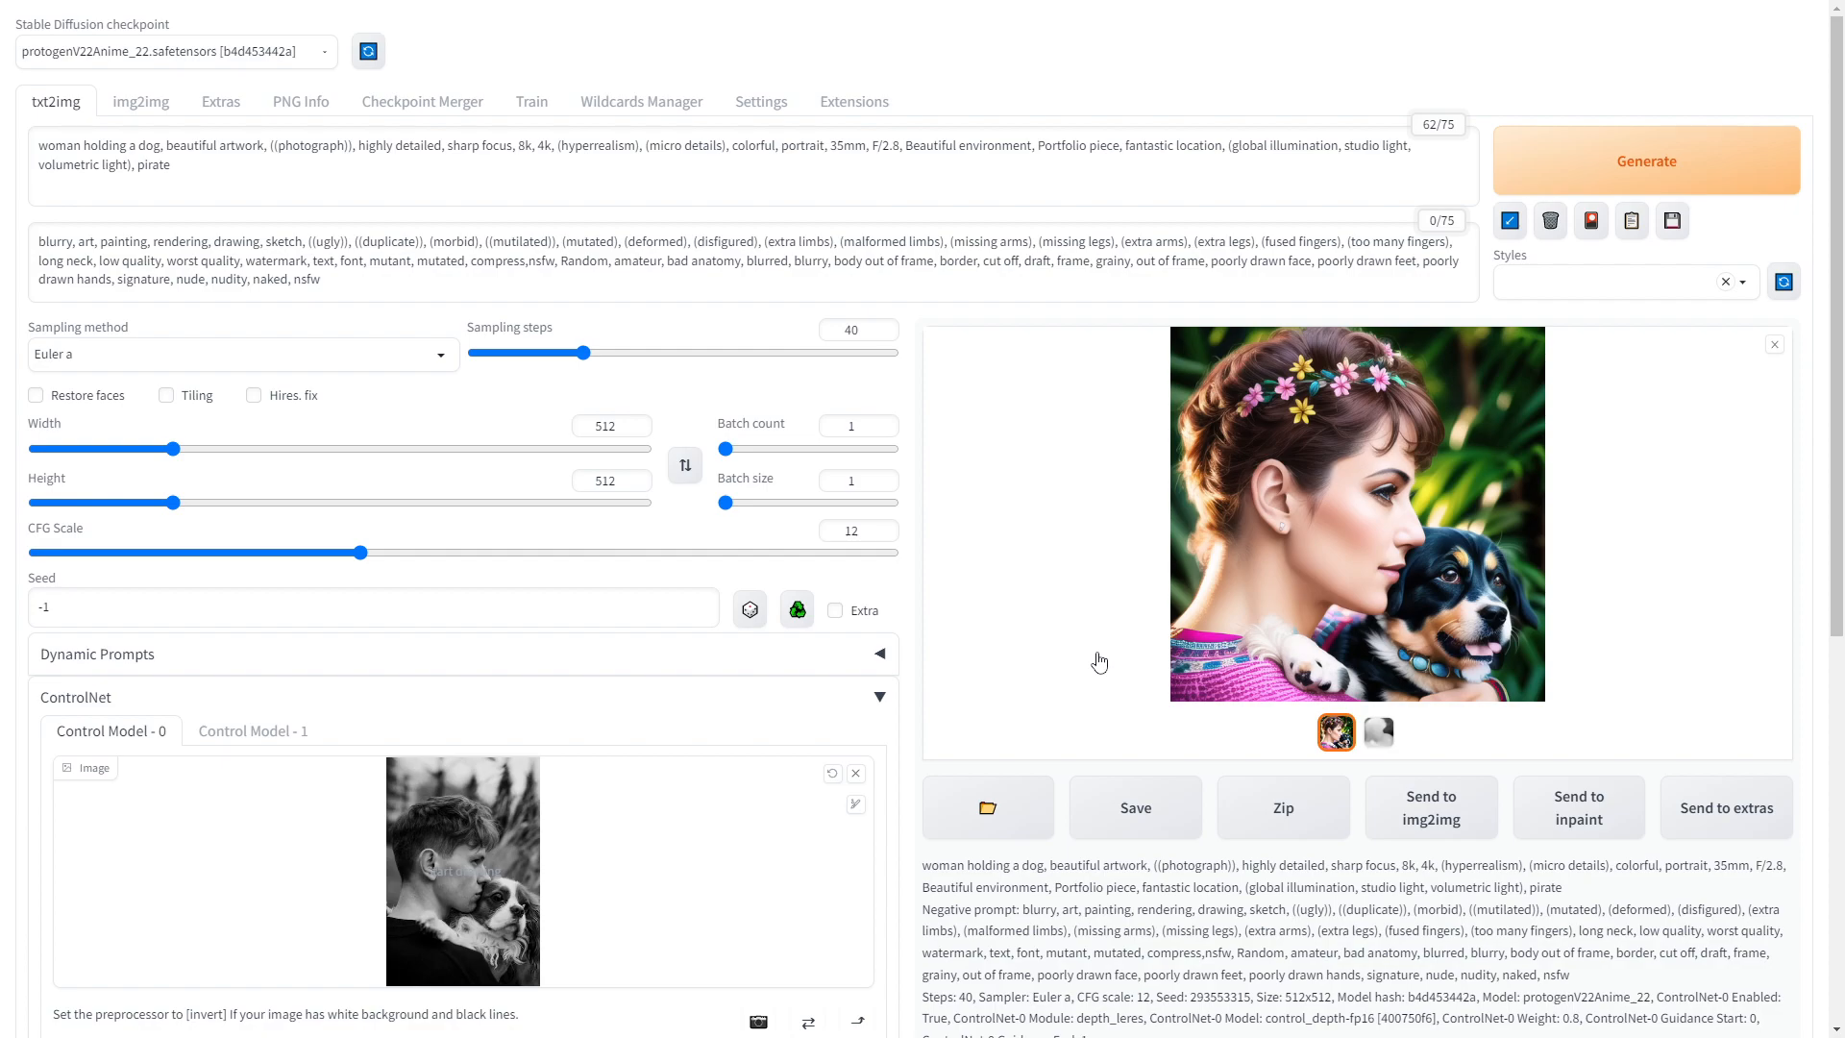
- Examine the depth map, then the generated woman-and-dog image at full size
click(1379, 732)
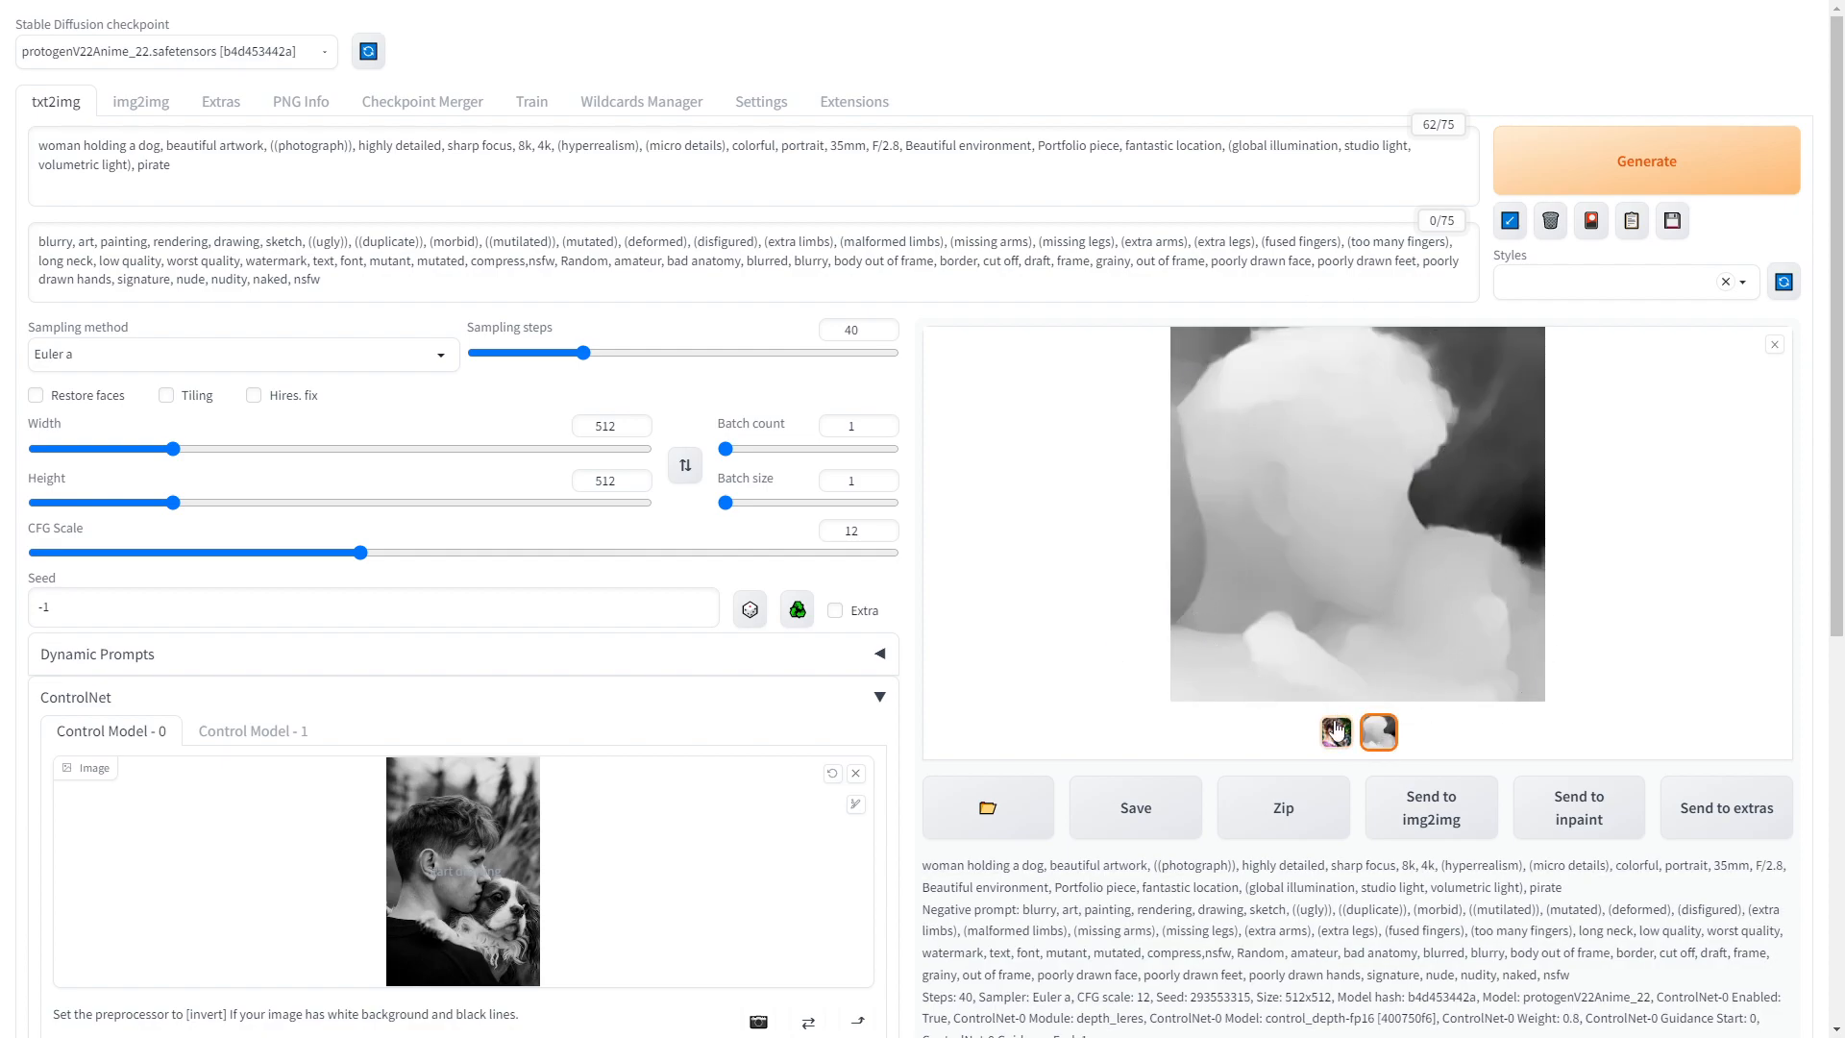
click(1336, 732)
click(1411, 558)
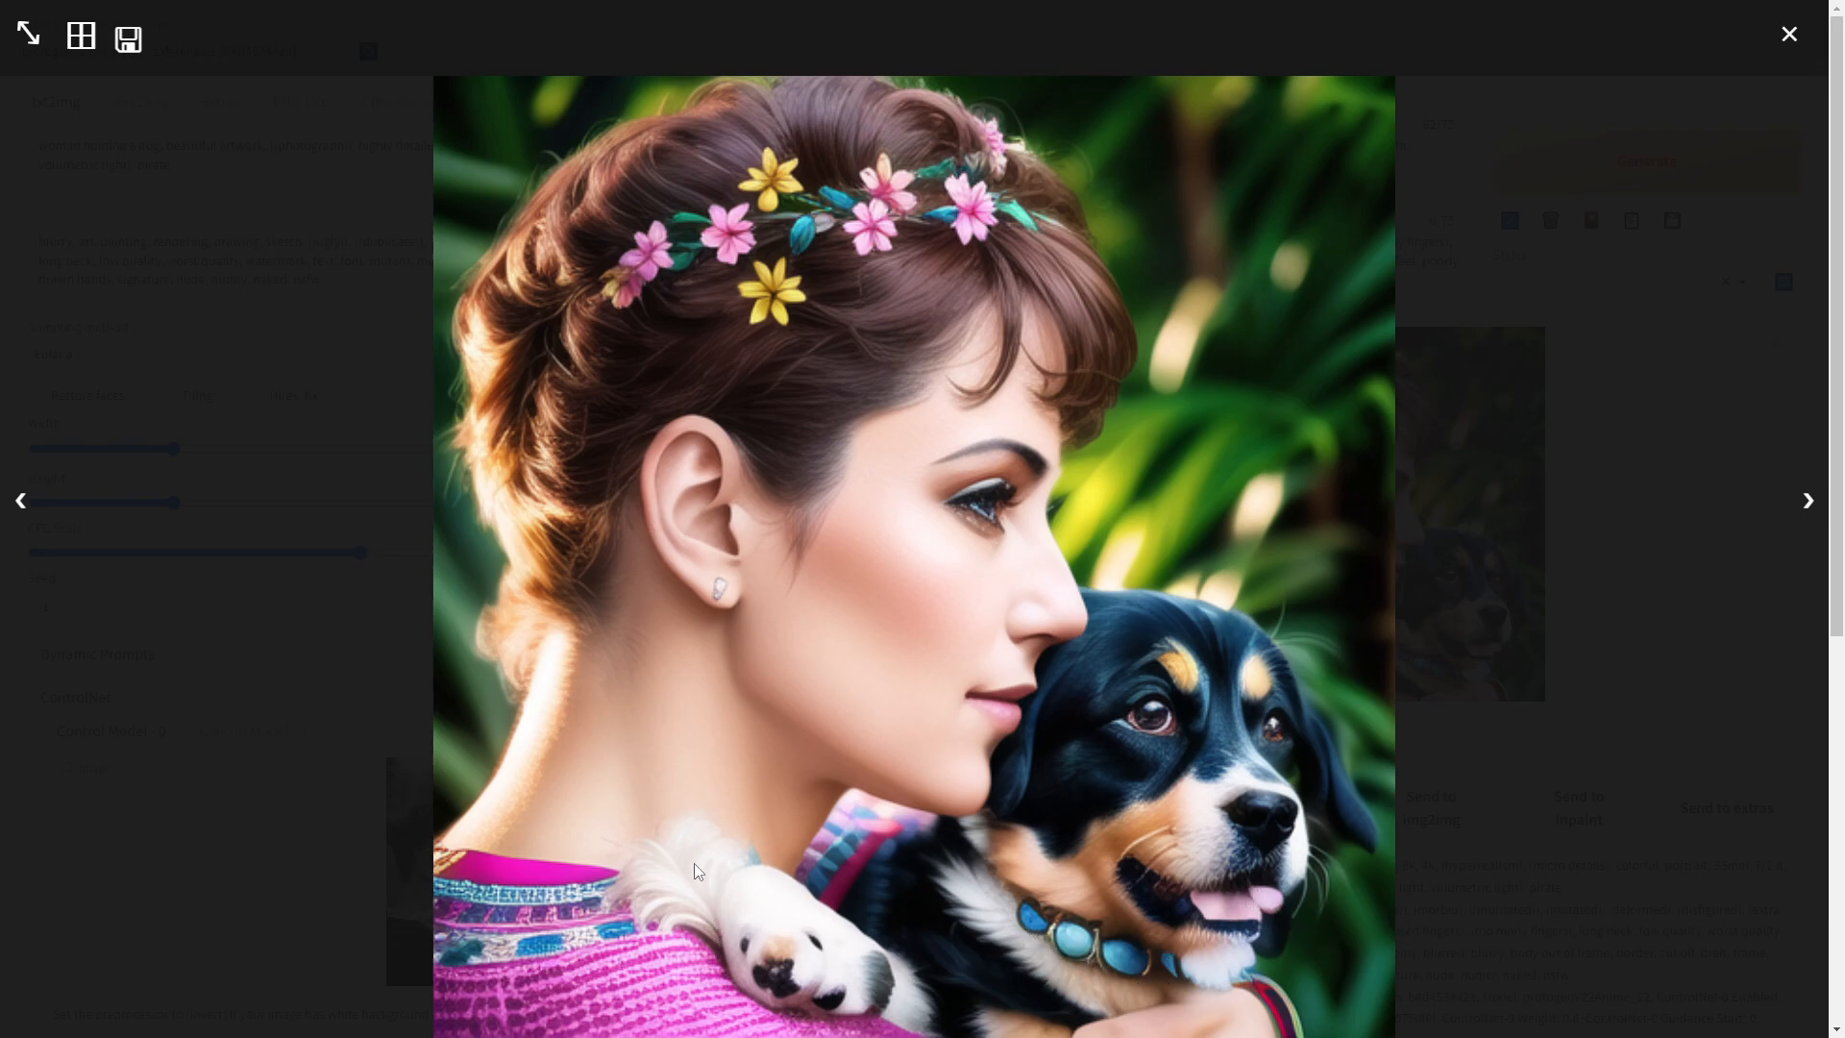
click(1587, 651)
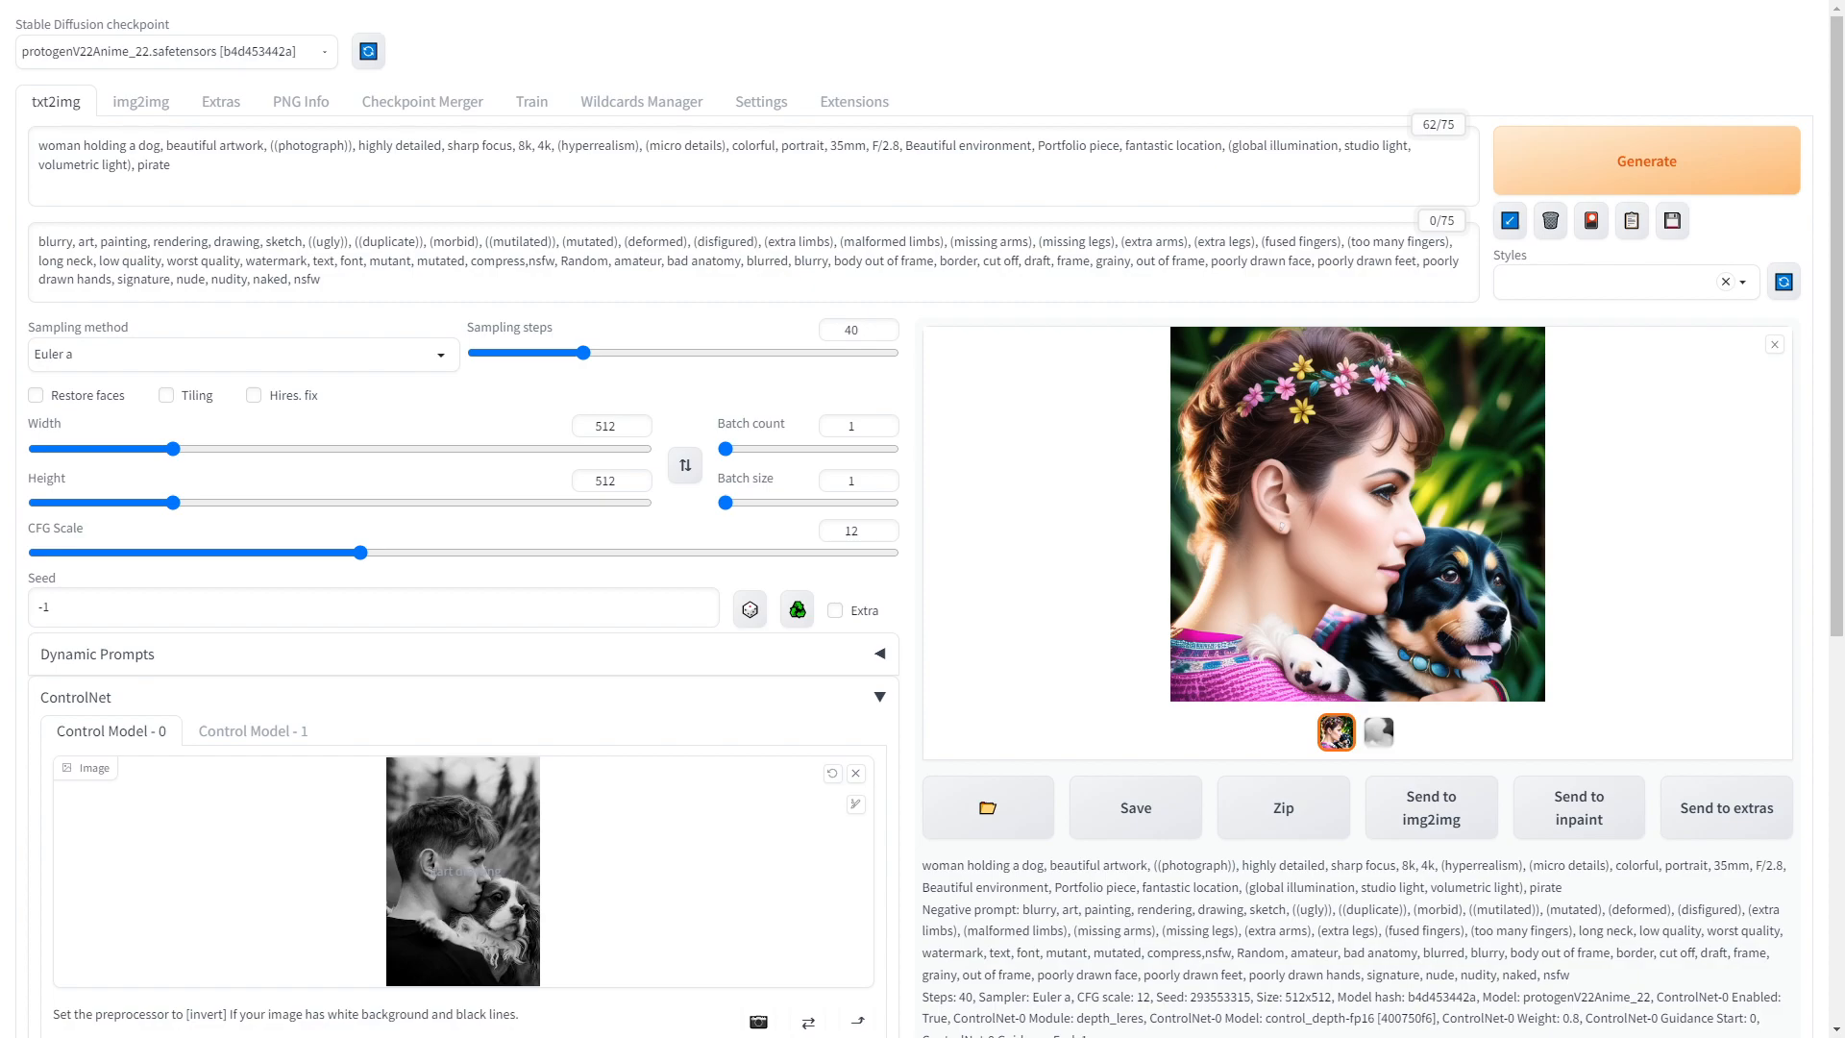
- Load the full-body photo of the standing woman into ControlNet with the openpose preprocessor and the control_openpose-fp16 [9ca67cc5] model
drag(1377, 673, 464, 864)
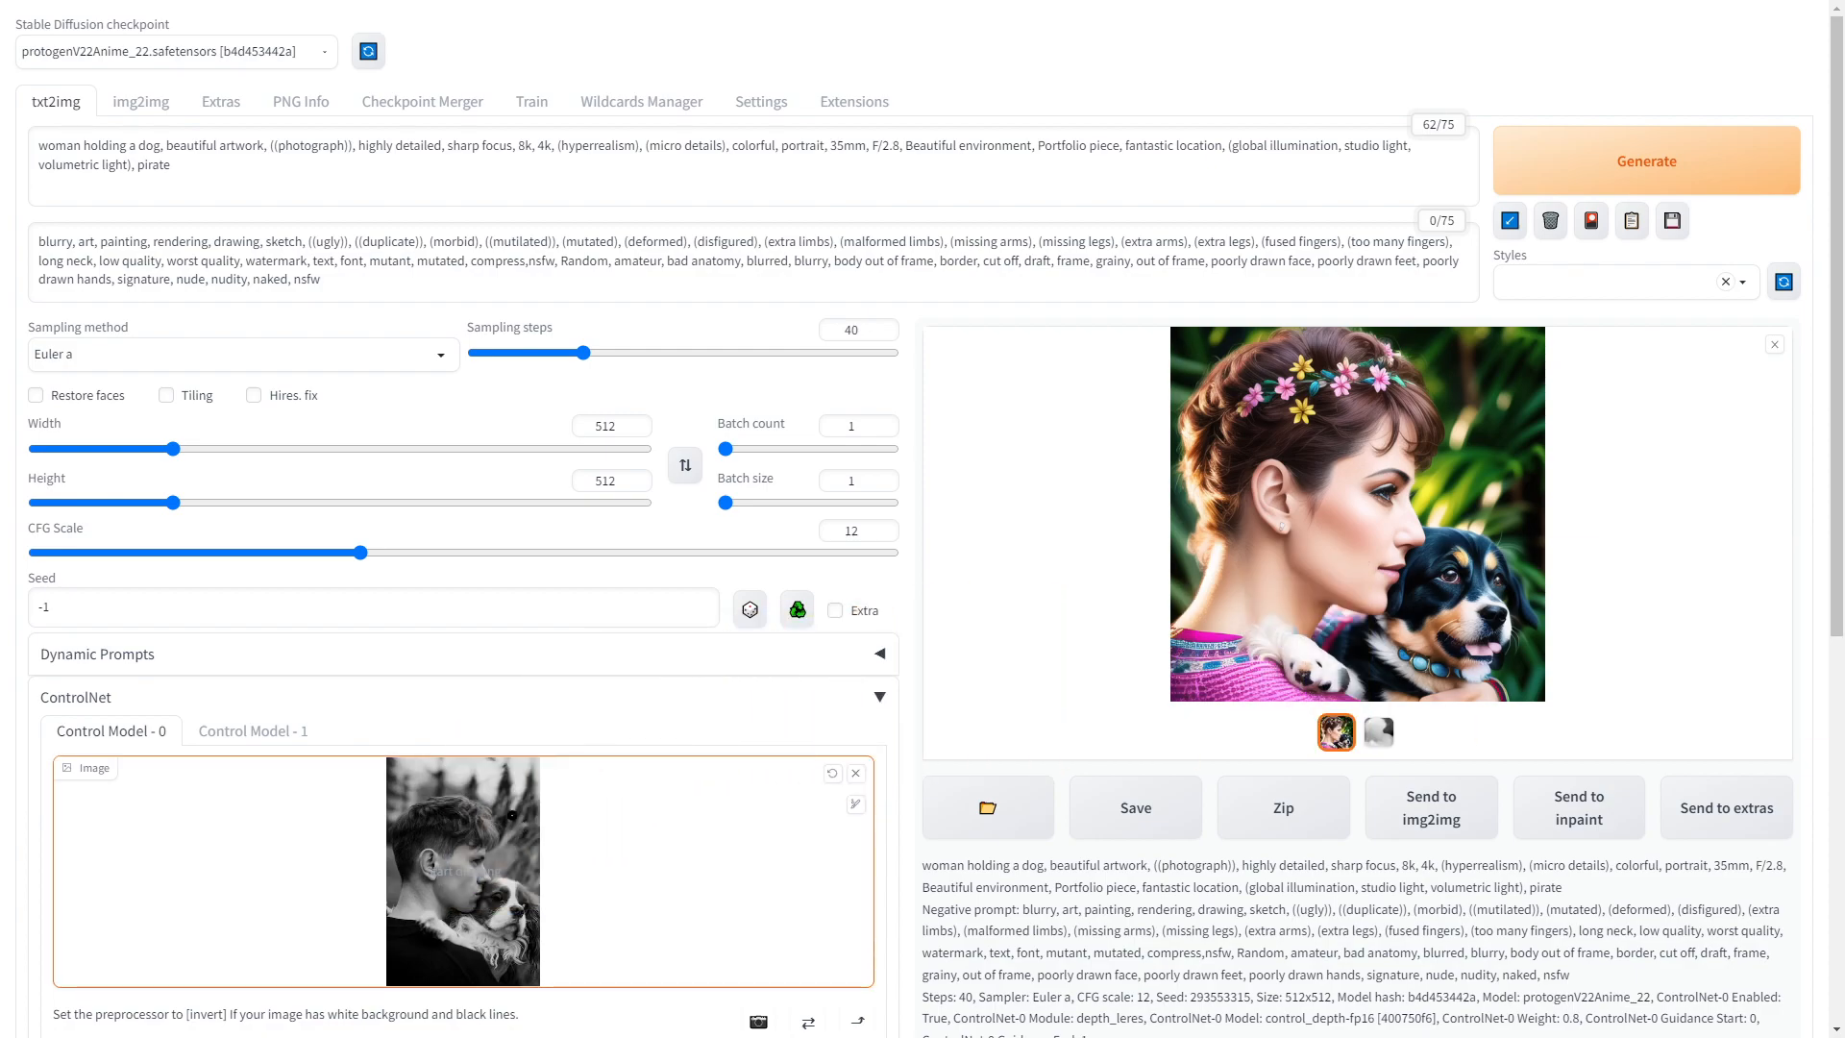
scroll(516, 814, down, 4)
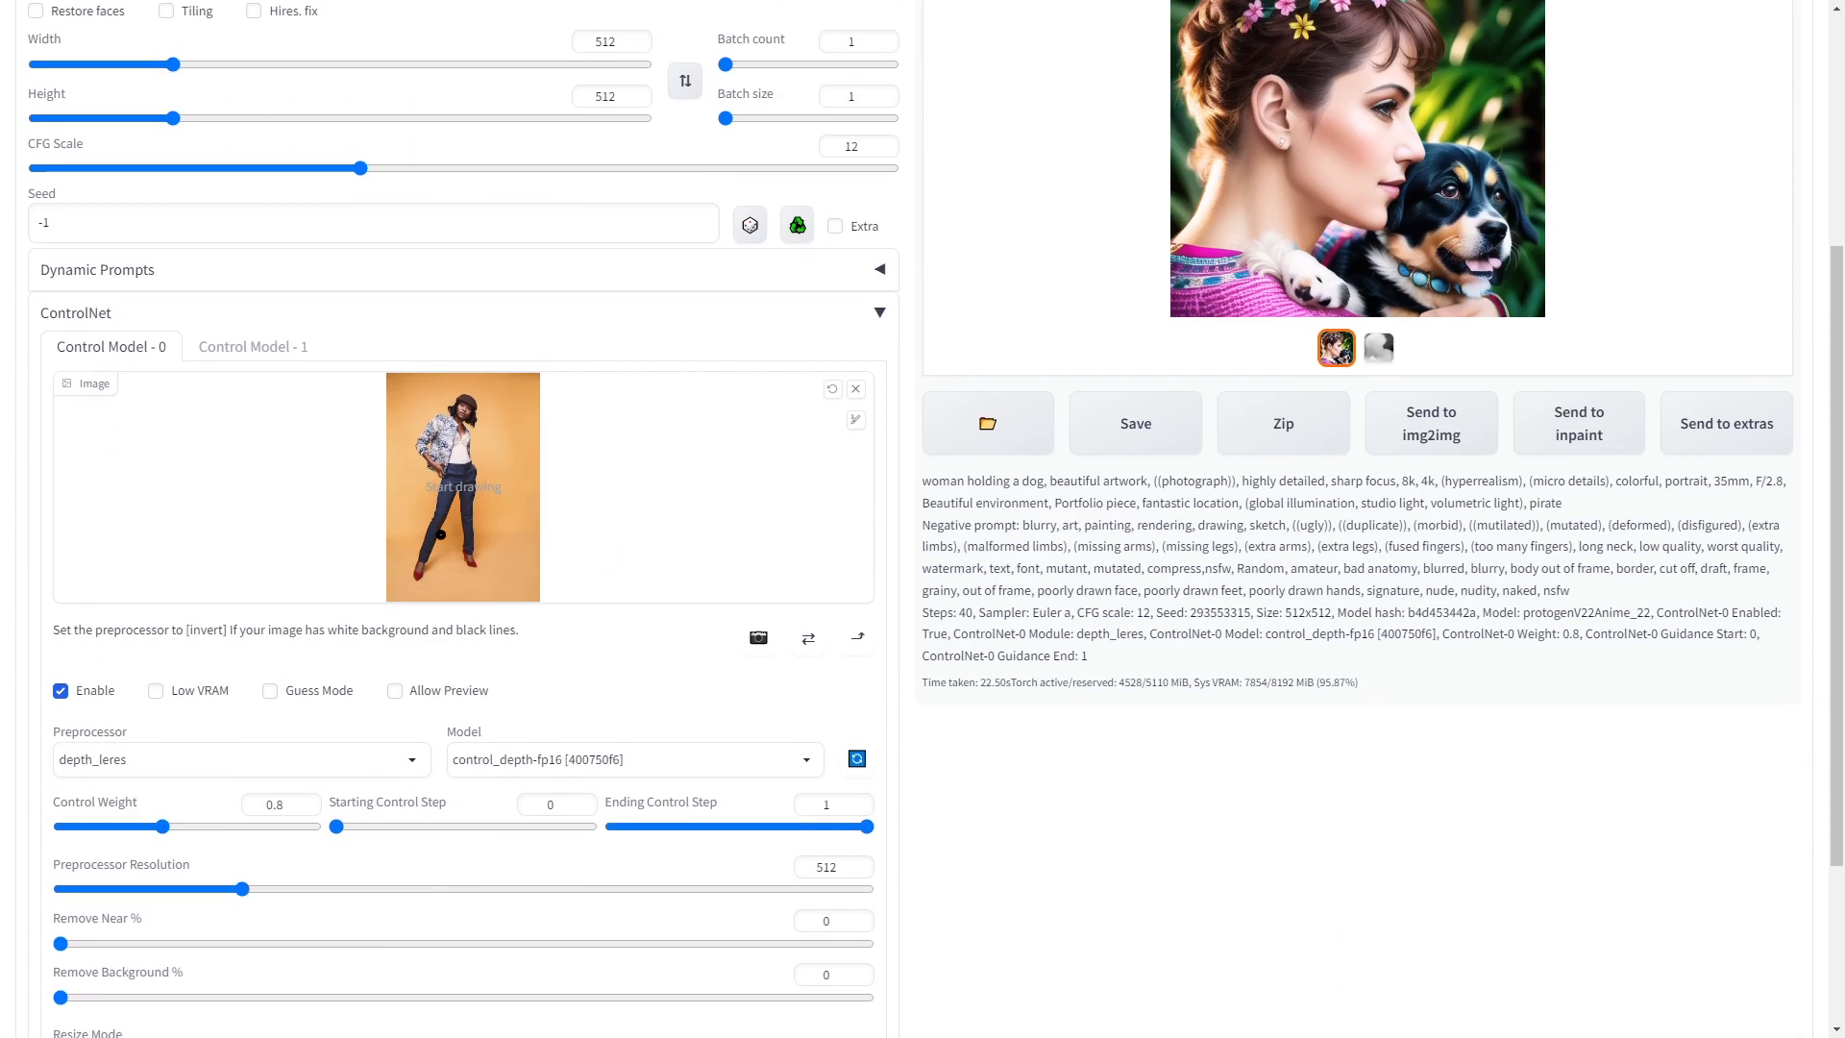
click(220, 760)
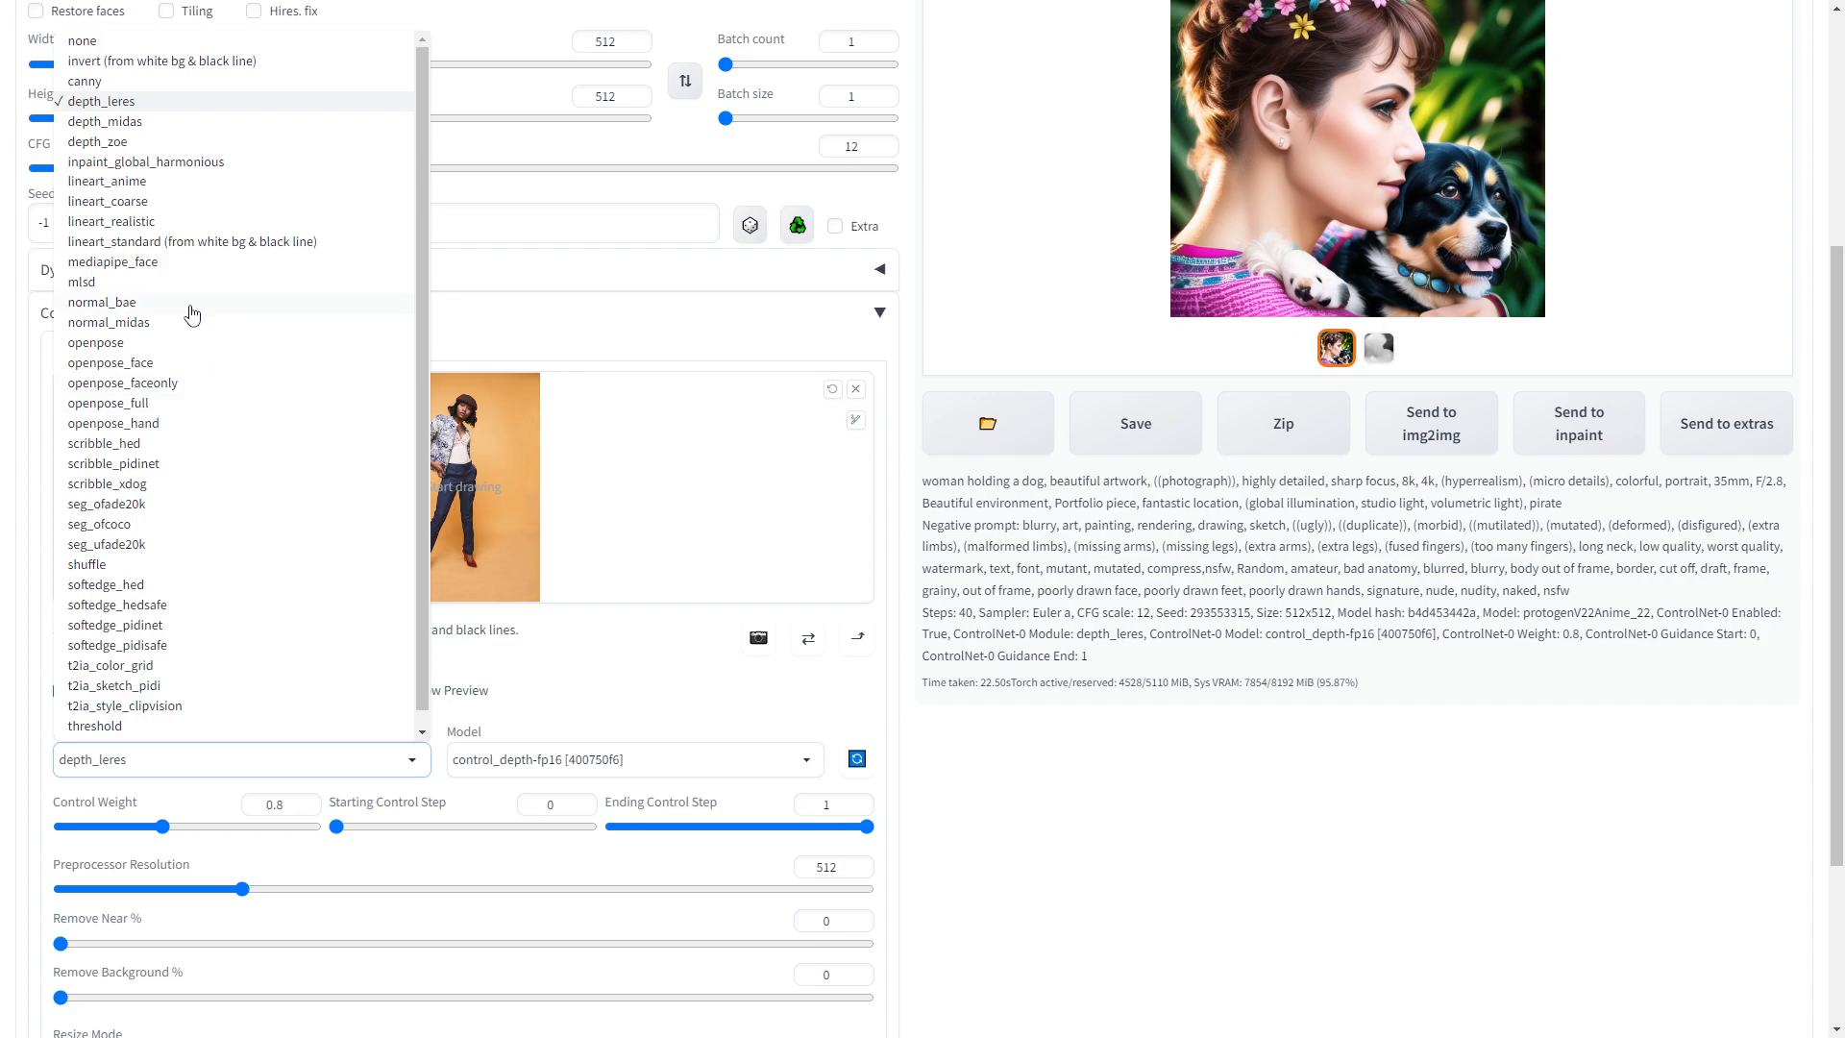
click(131, 343)
click(577, 759)
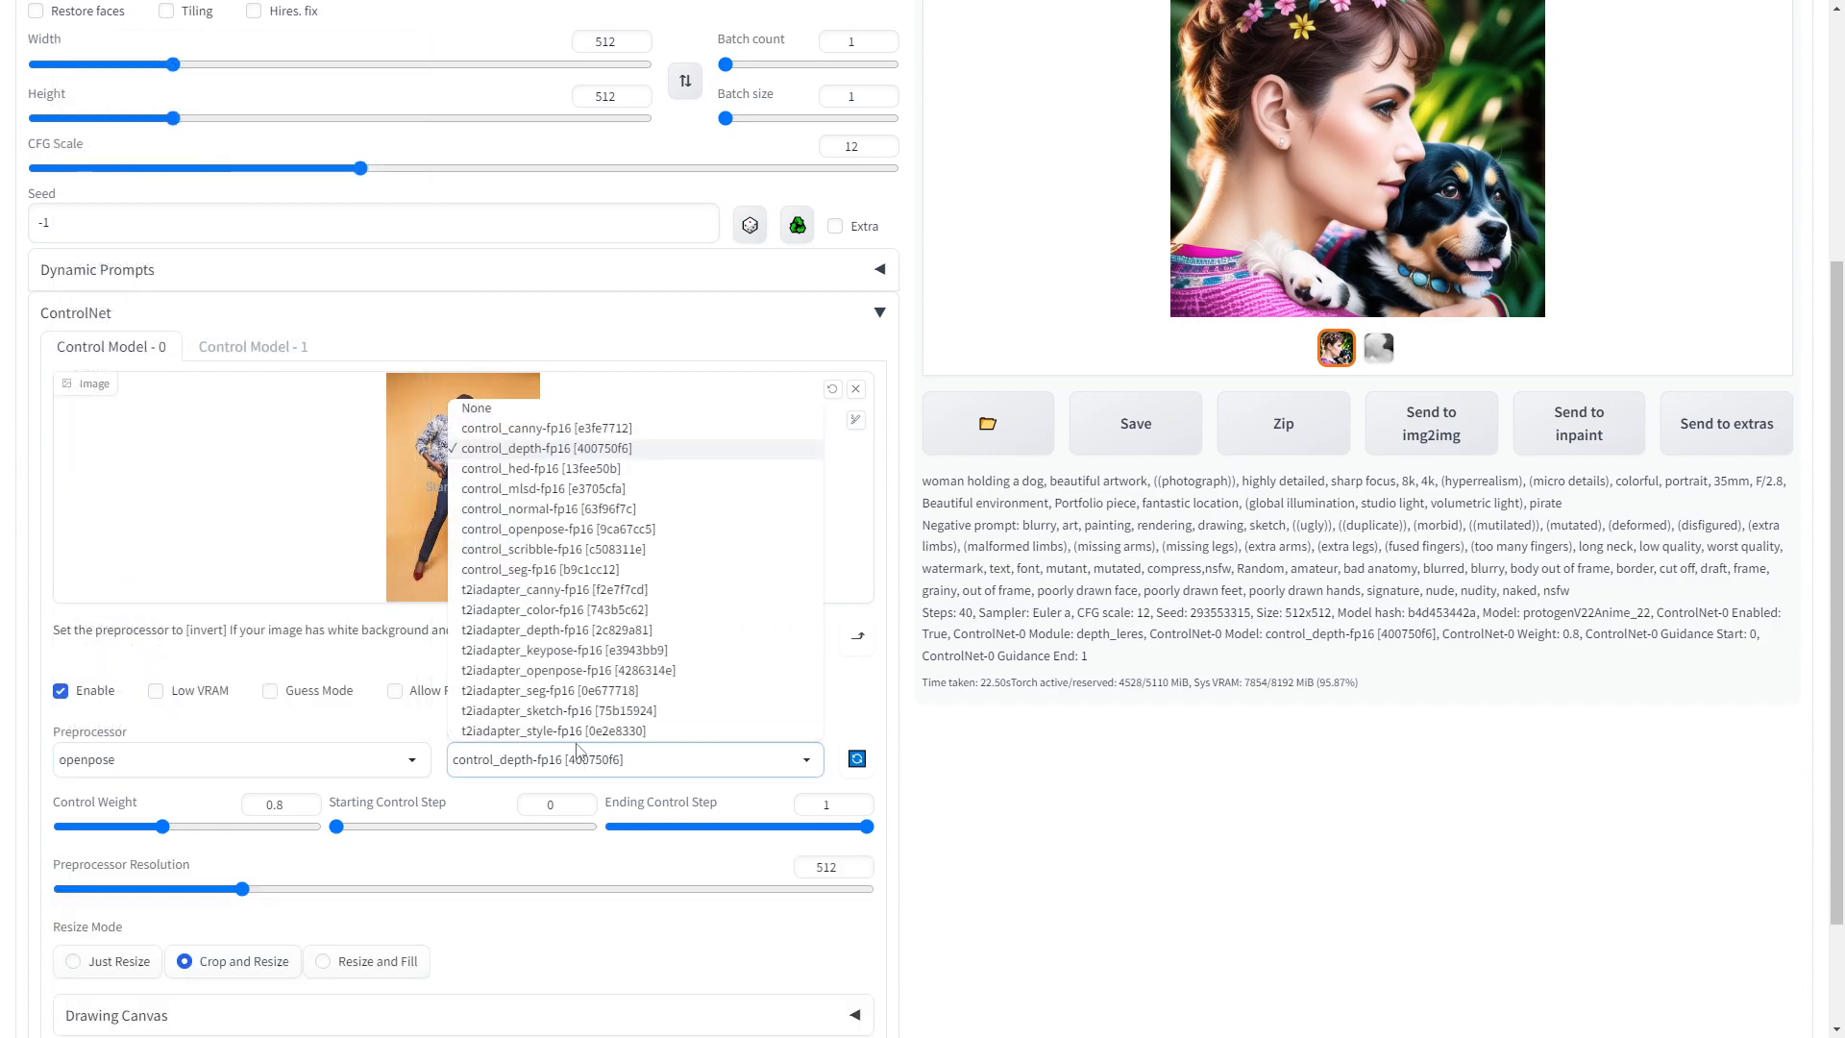
click(581, 531)
- Review the available openpose preprocessor variants and the remaining ControlNet settings
click(227, 764)
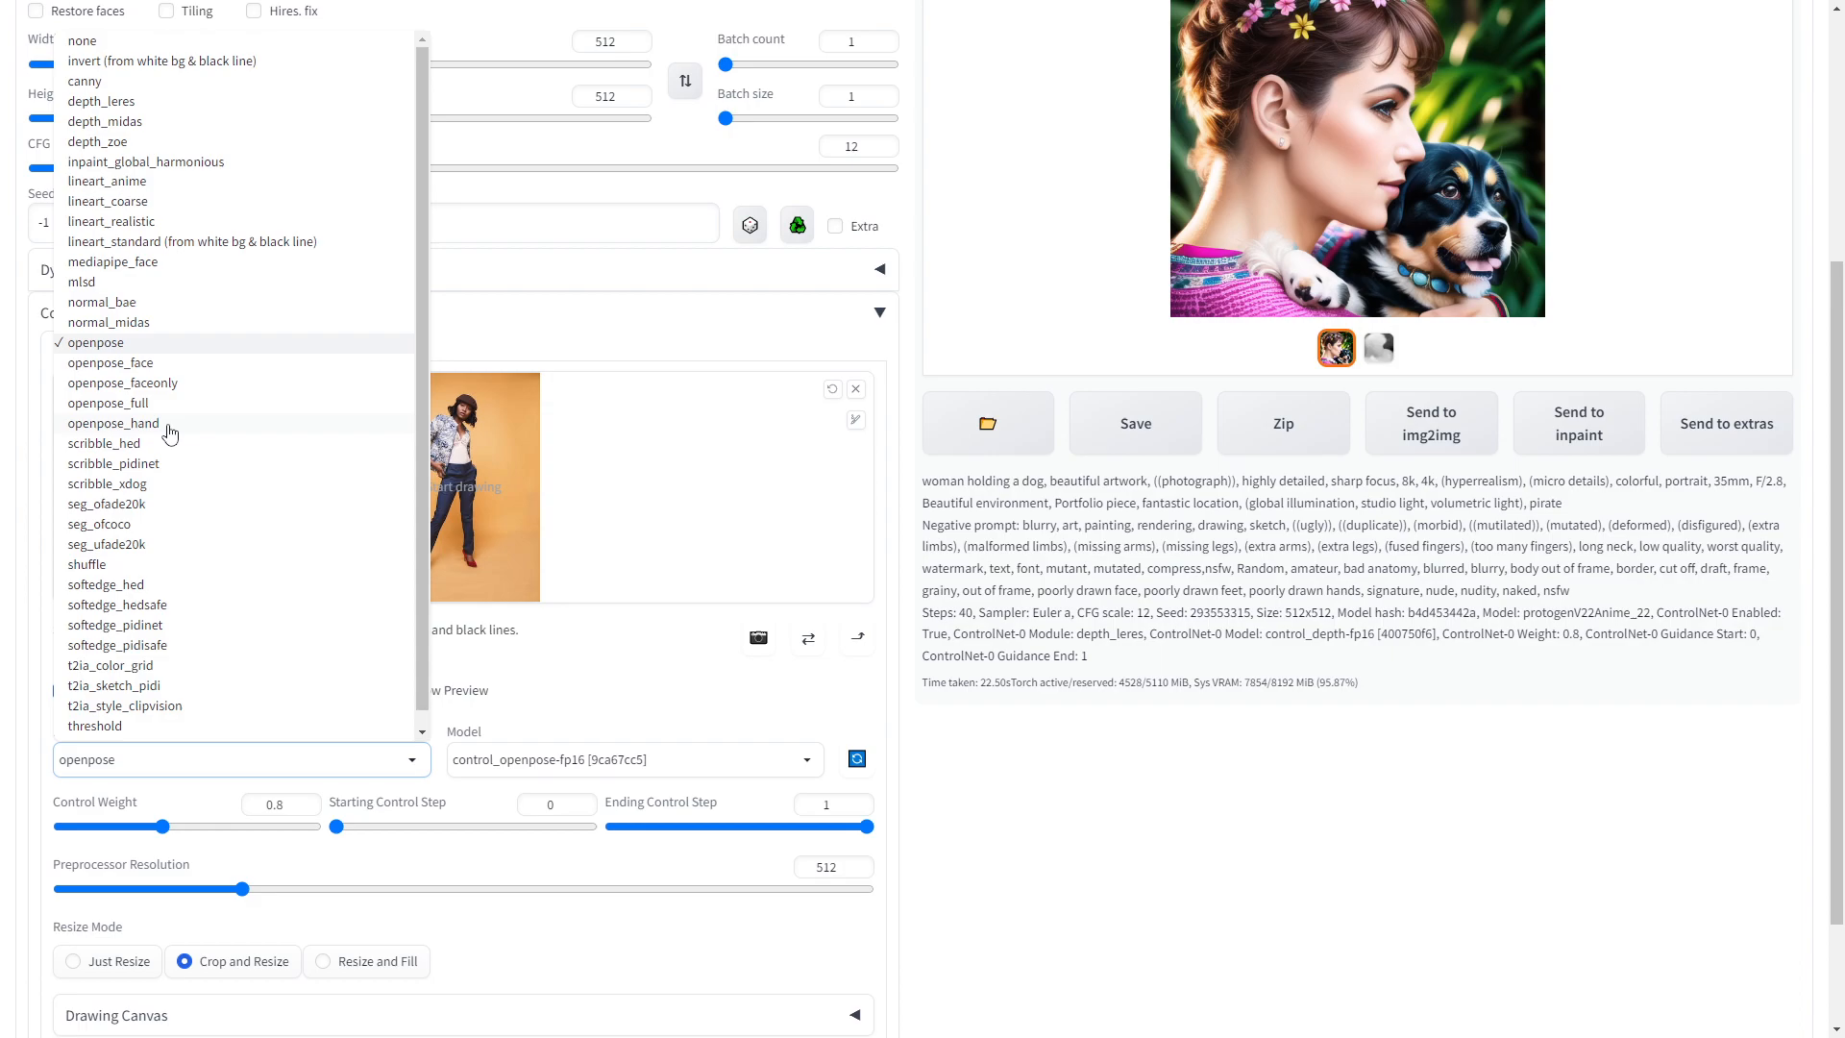
click(907, 588)
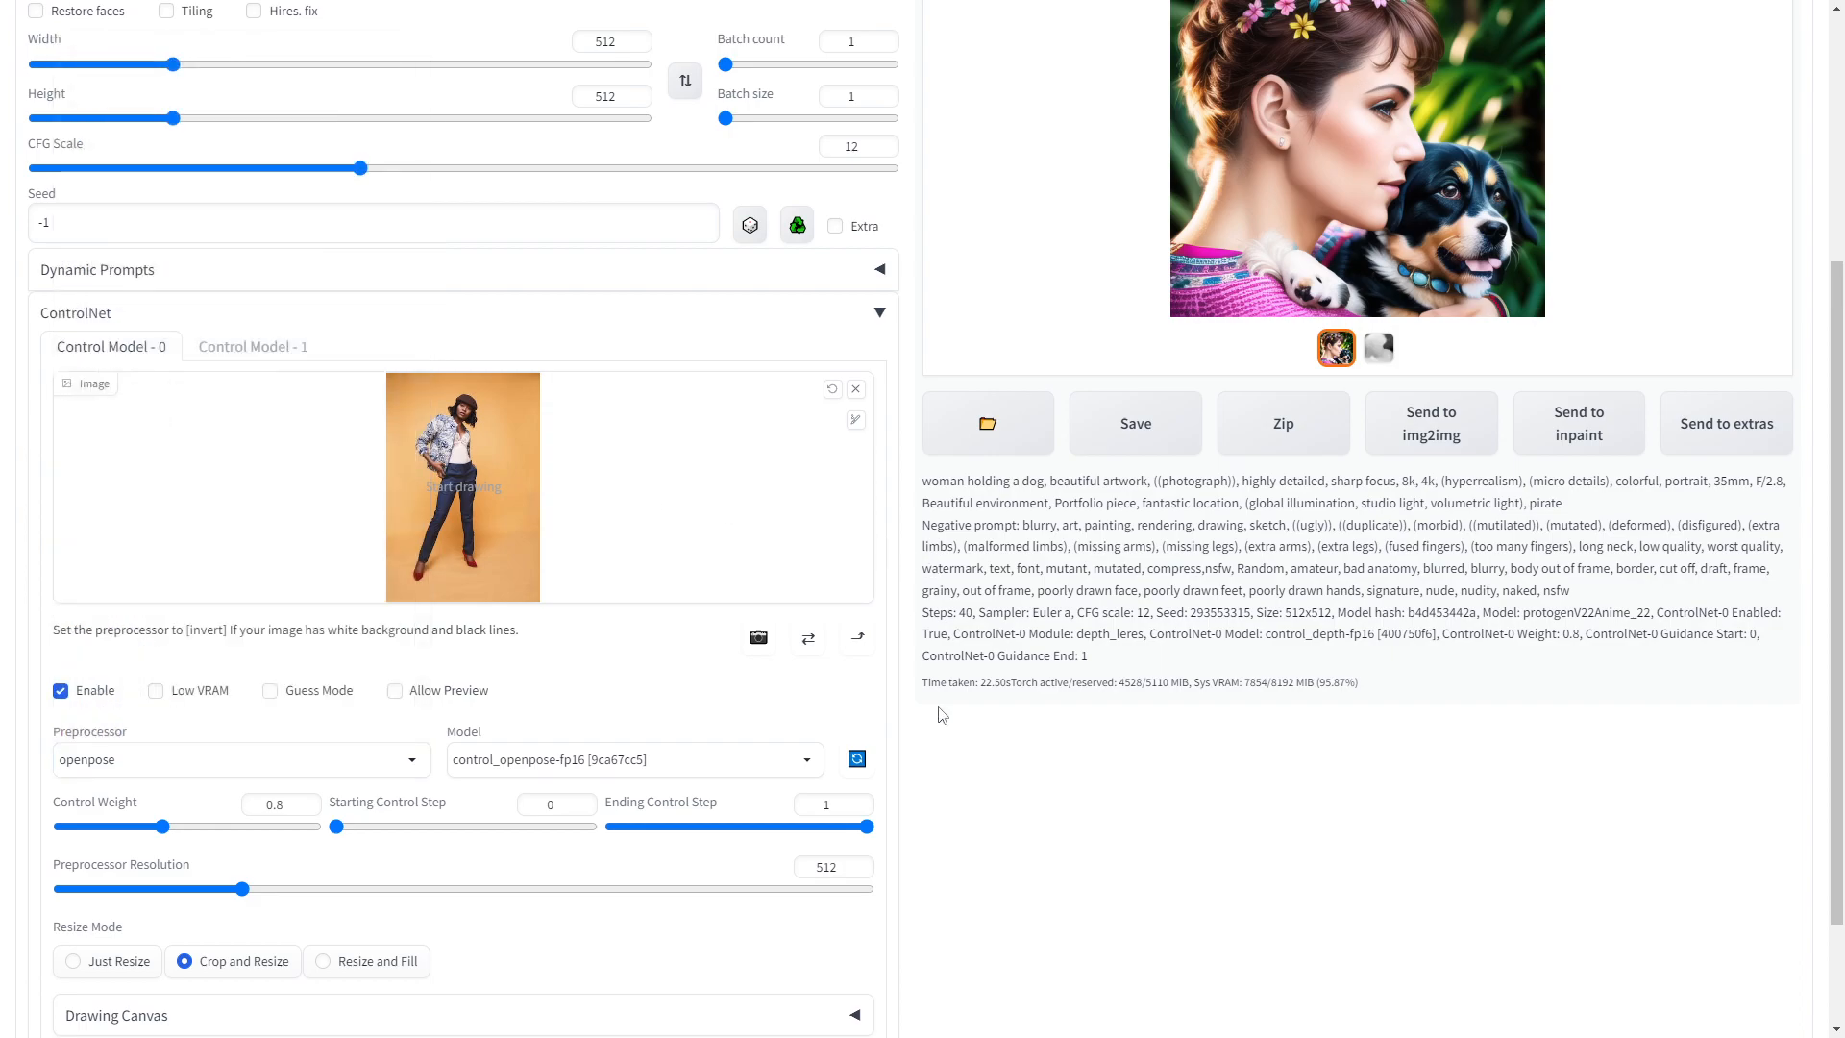
scroll(924, 673, up, 4)
scroll(486, 743, down, 2)
scroll(365, 913, down, 4)
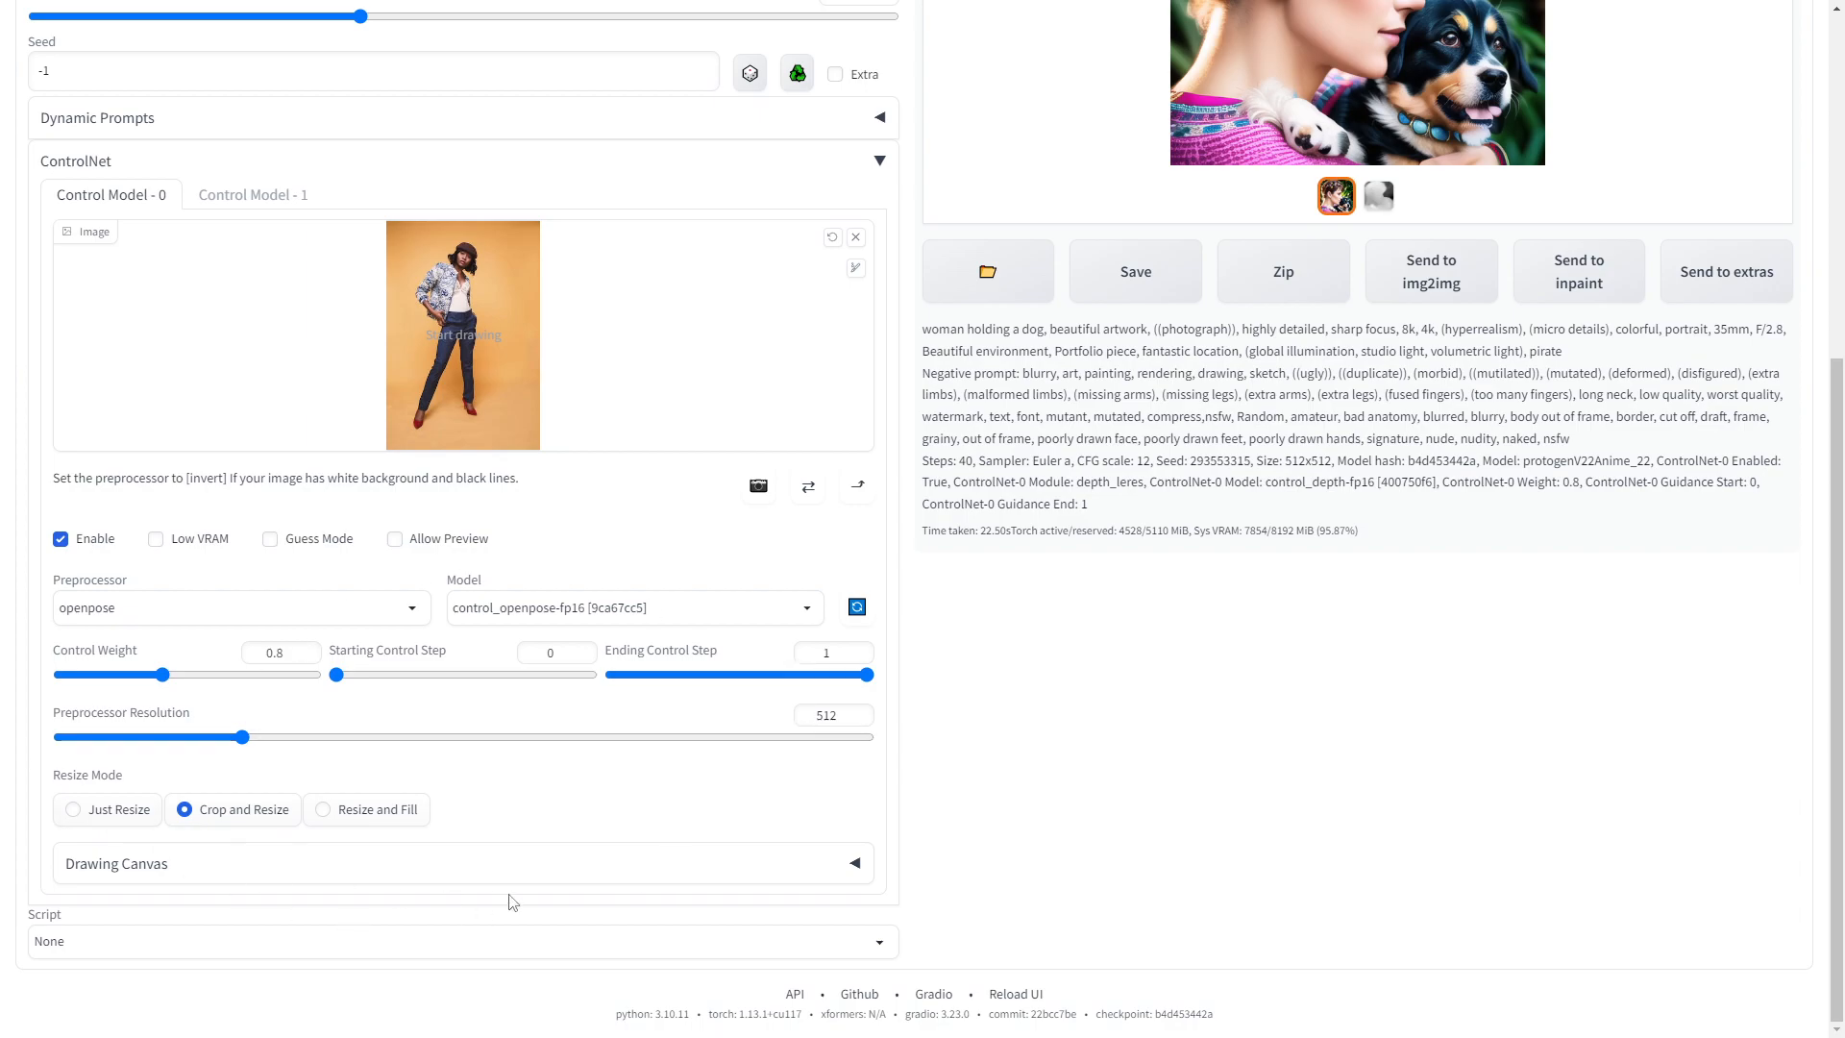
- Replace "woman holding a dog" in the prompt with "darth vader" and generate an image using the openpose setup
scroll(576, 846, up, 6)
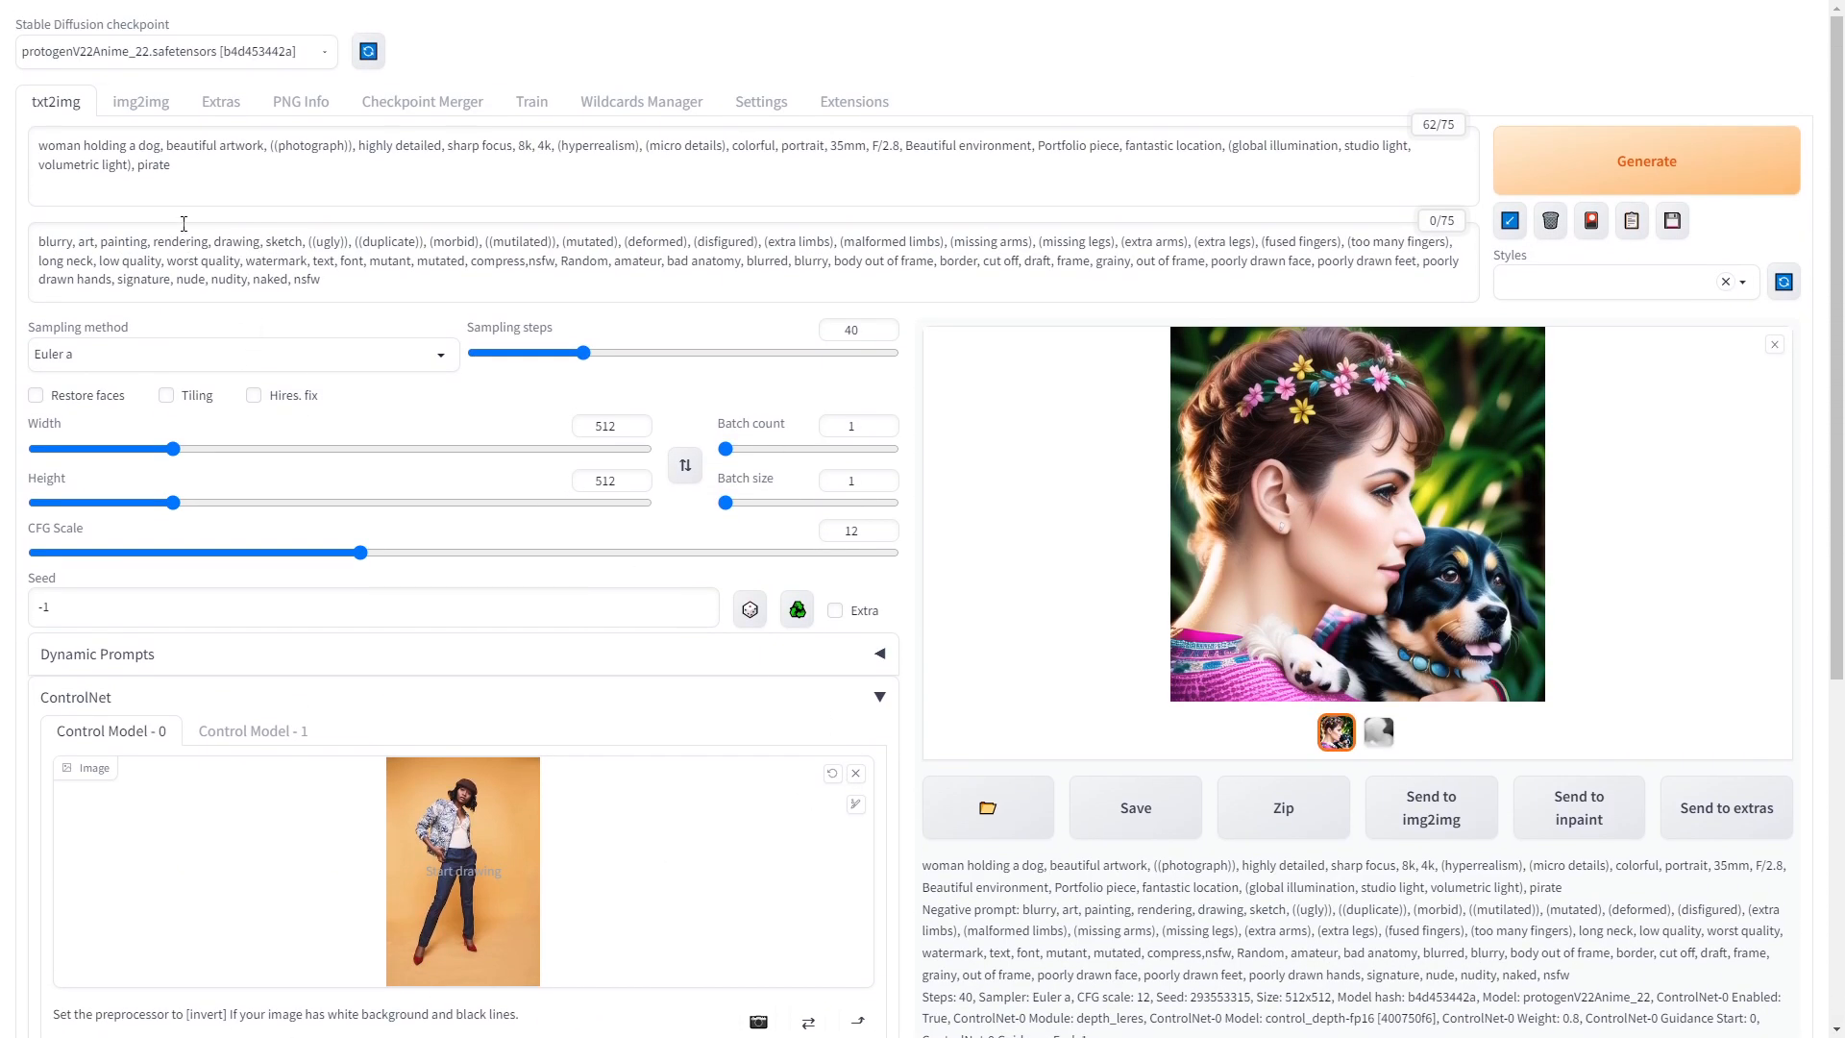
drag(82, 144, 157, 136)
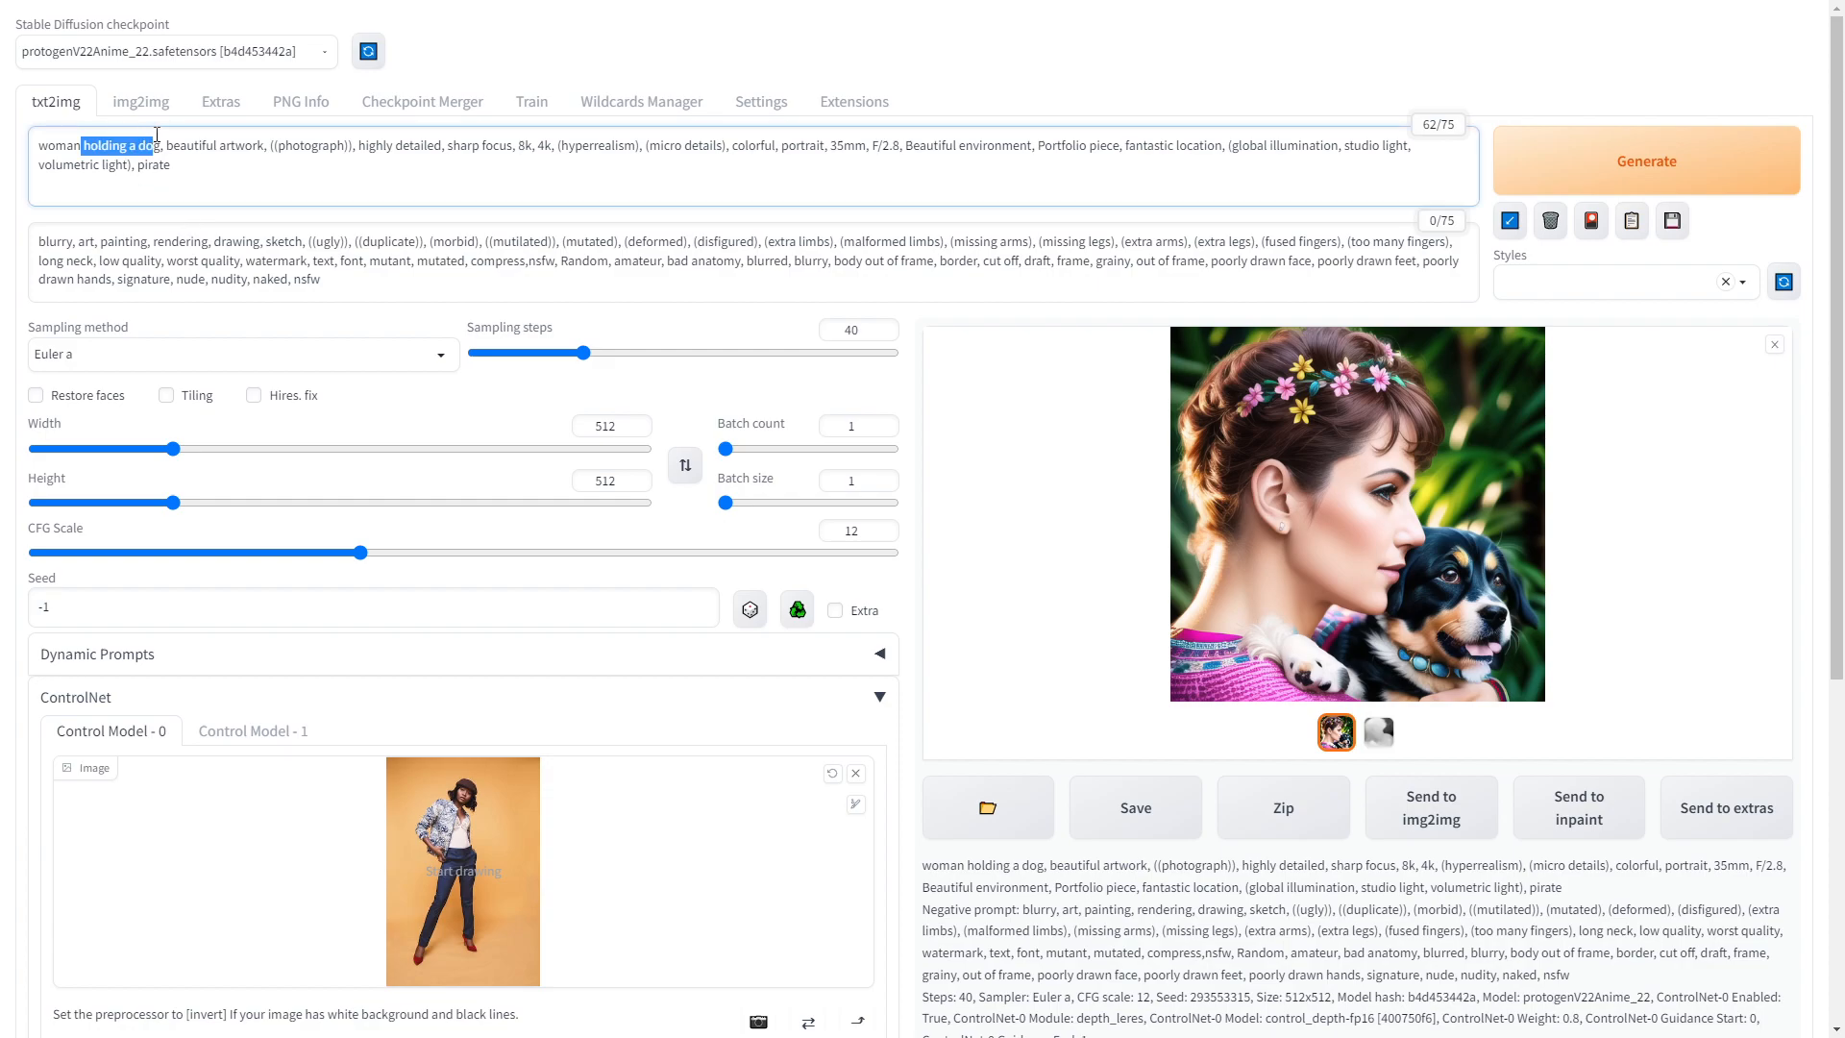
key(BackSpace)
key(BackSpace)
key(BackSpace)
key(BackSpace)
key(BackSpace)
key(BackSpace)
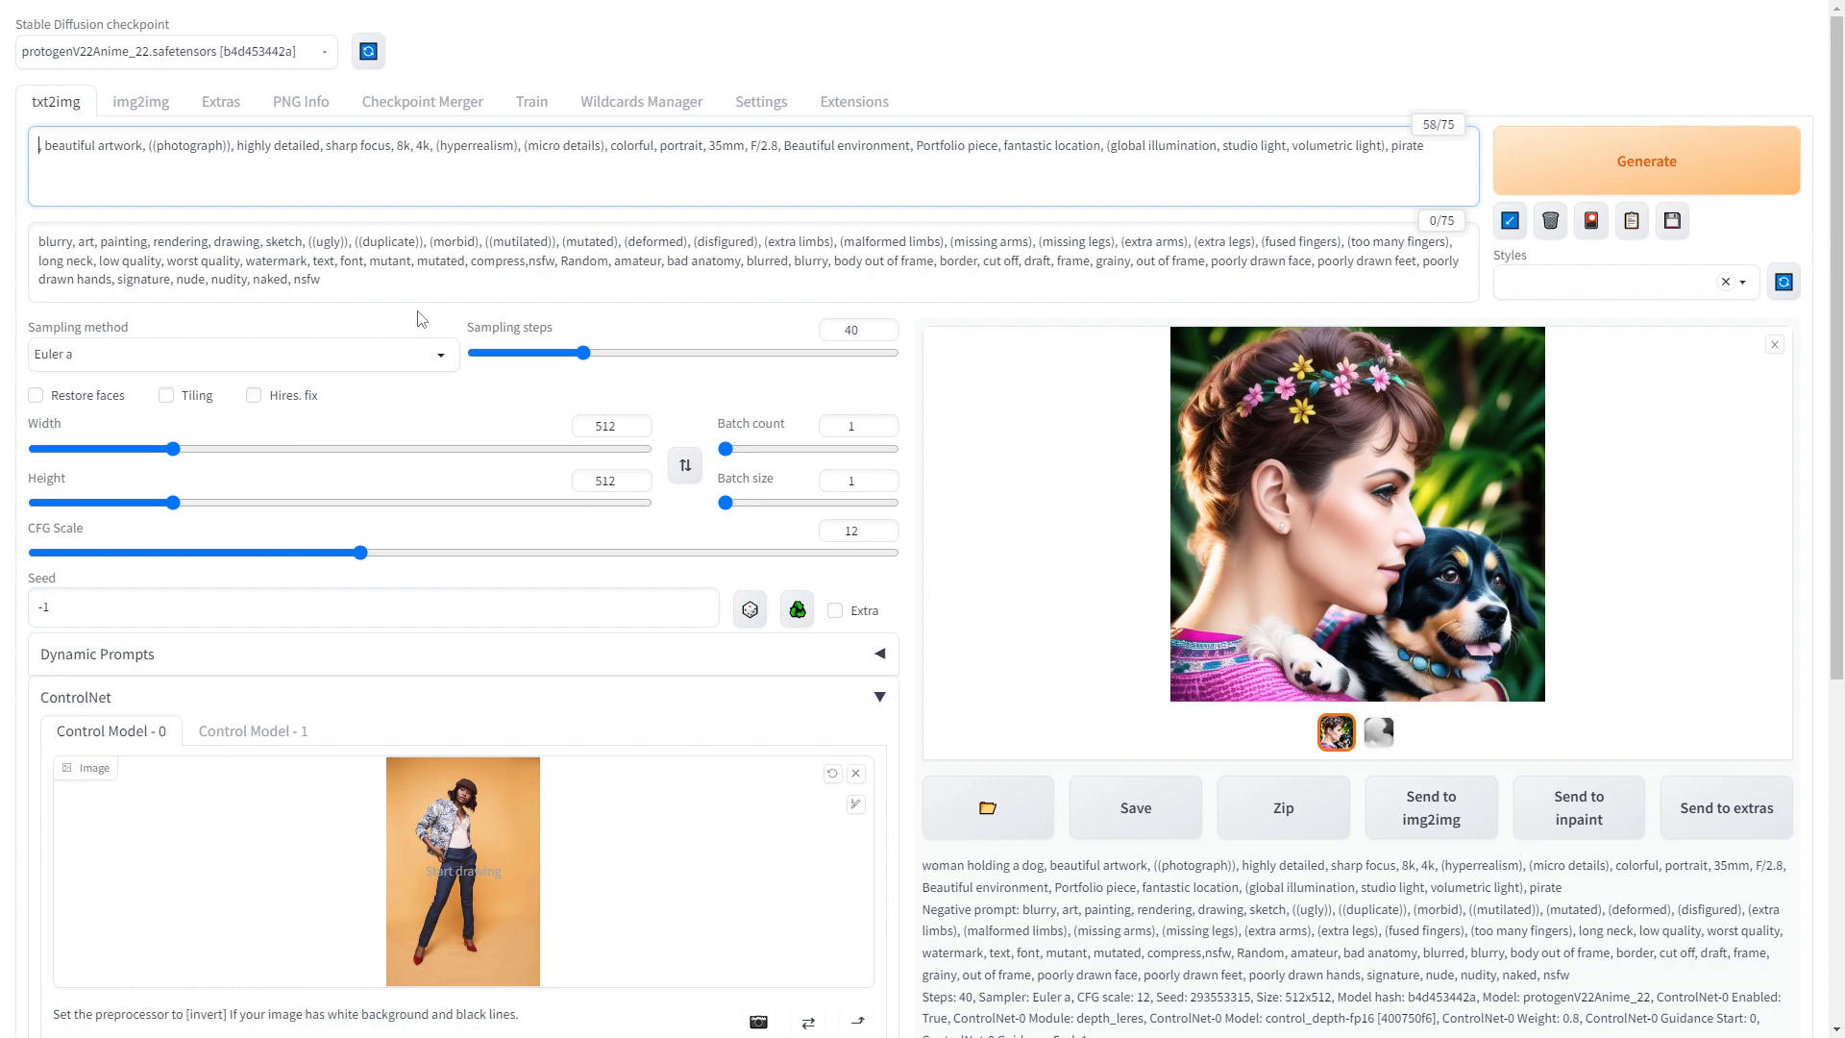
text(darth vader,)
click(1580, 165)
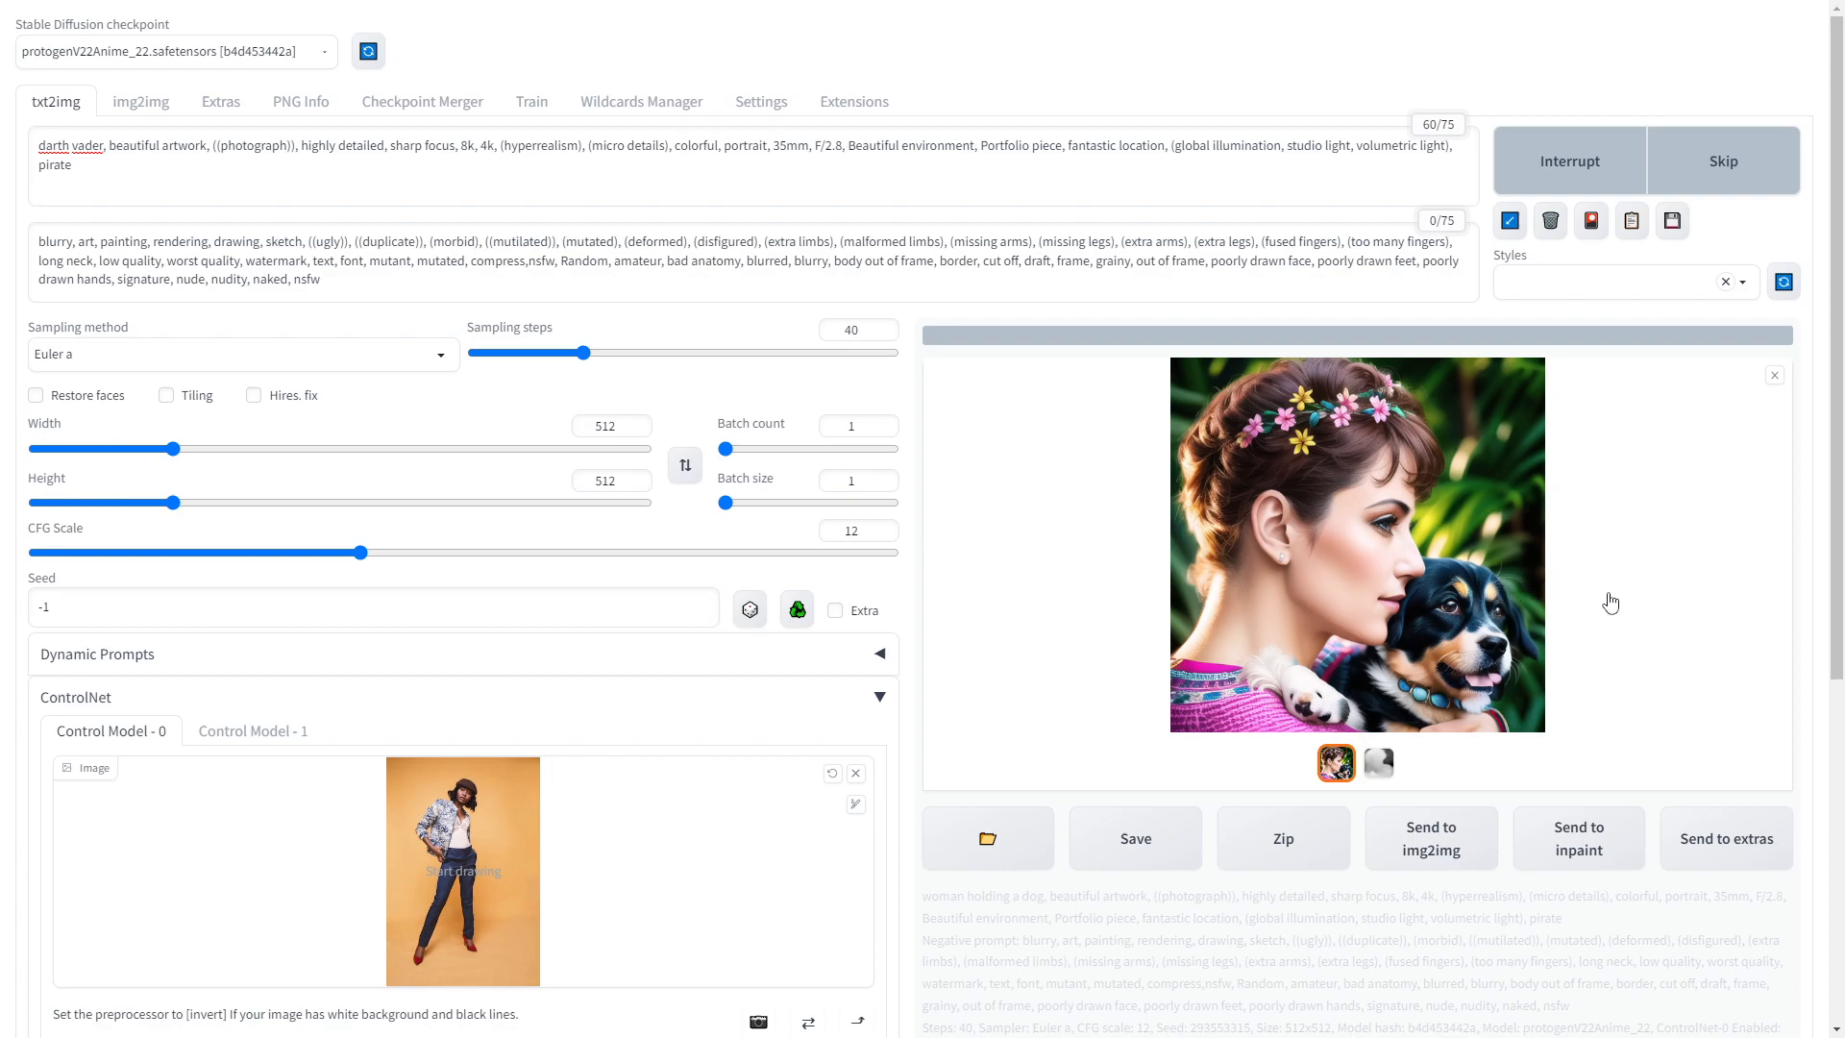
scroll(1609, 605, down, 1)
scroll(1609, 605, up, 1)
- Bring in the webui.bat console window to check the openpose model loading and generation progress, and move it off the screen
drag(1844, 277, 544, 109)
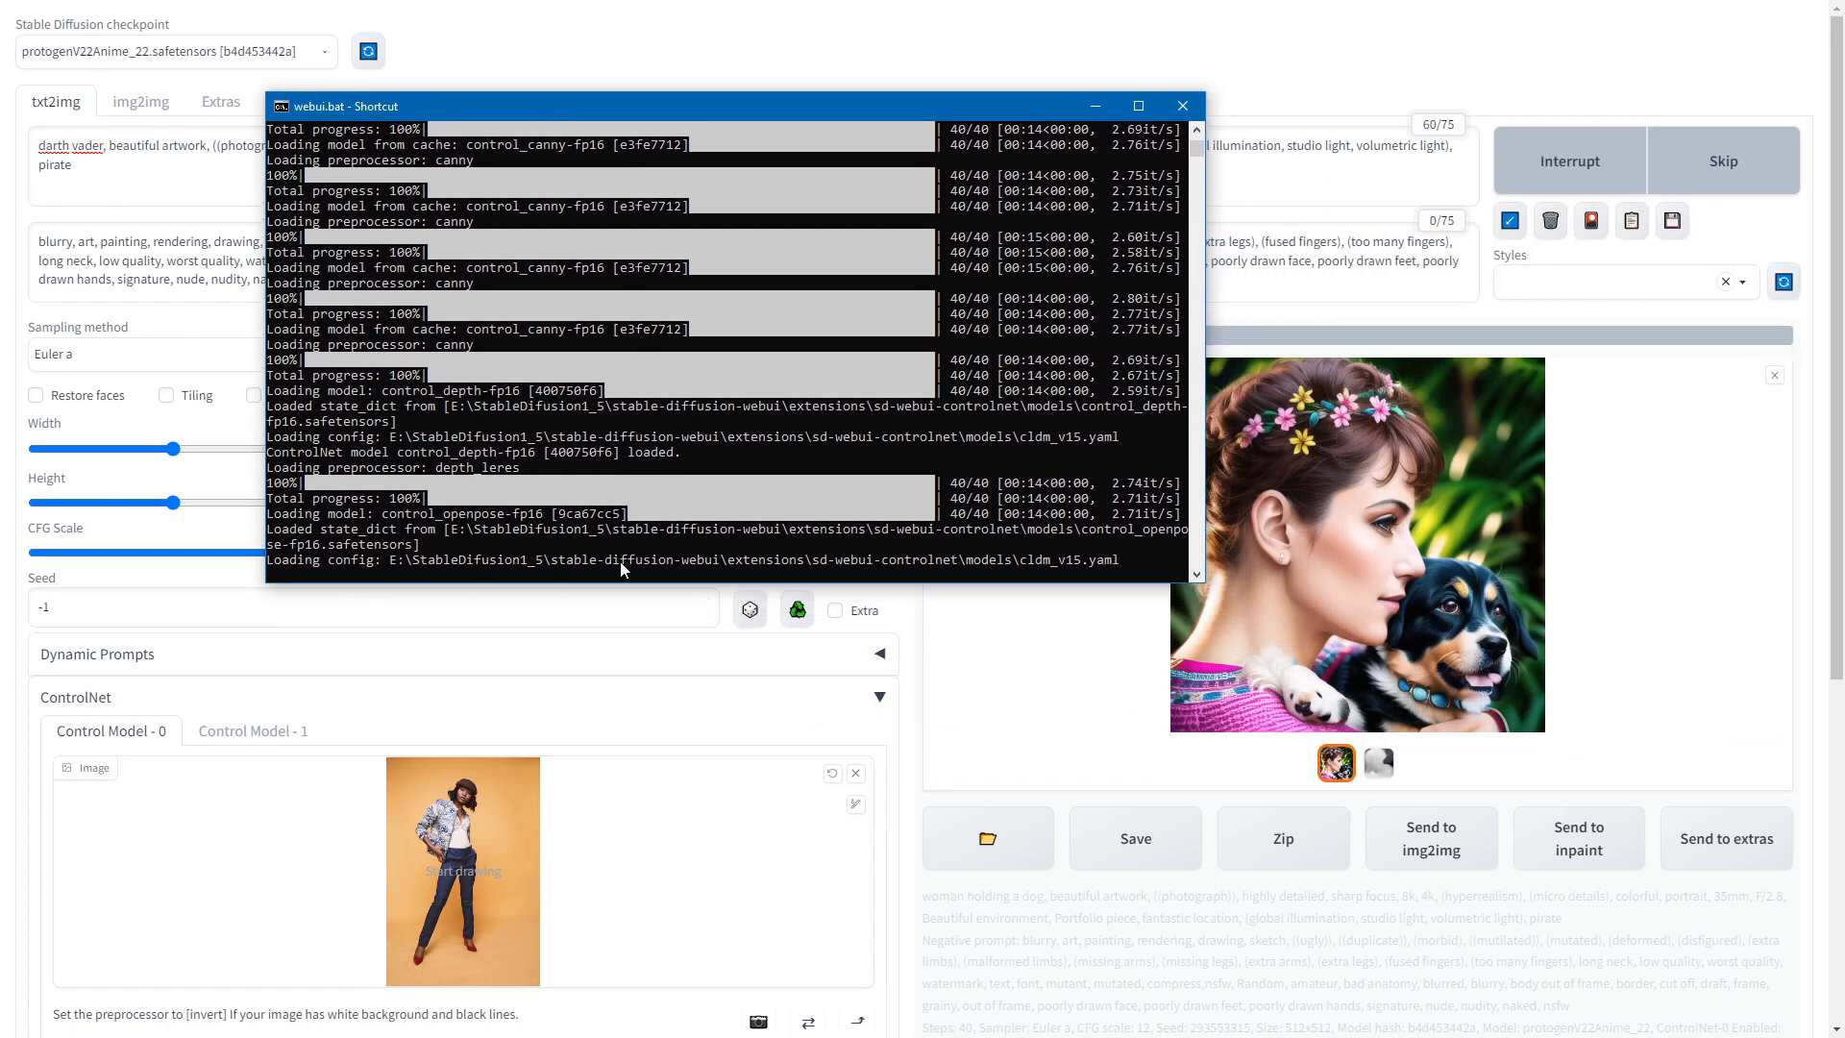
scroll(1029, 562, down, 1)
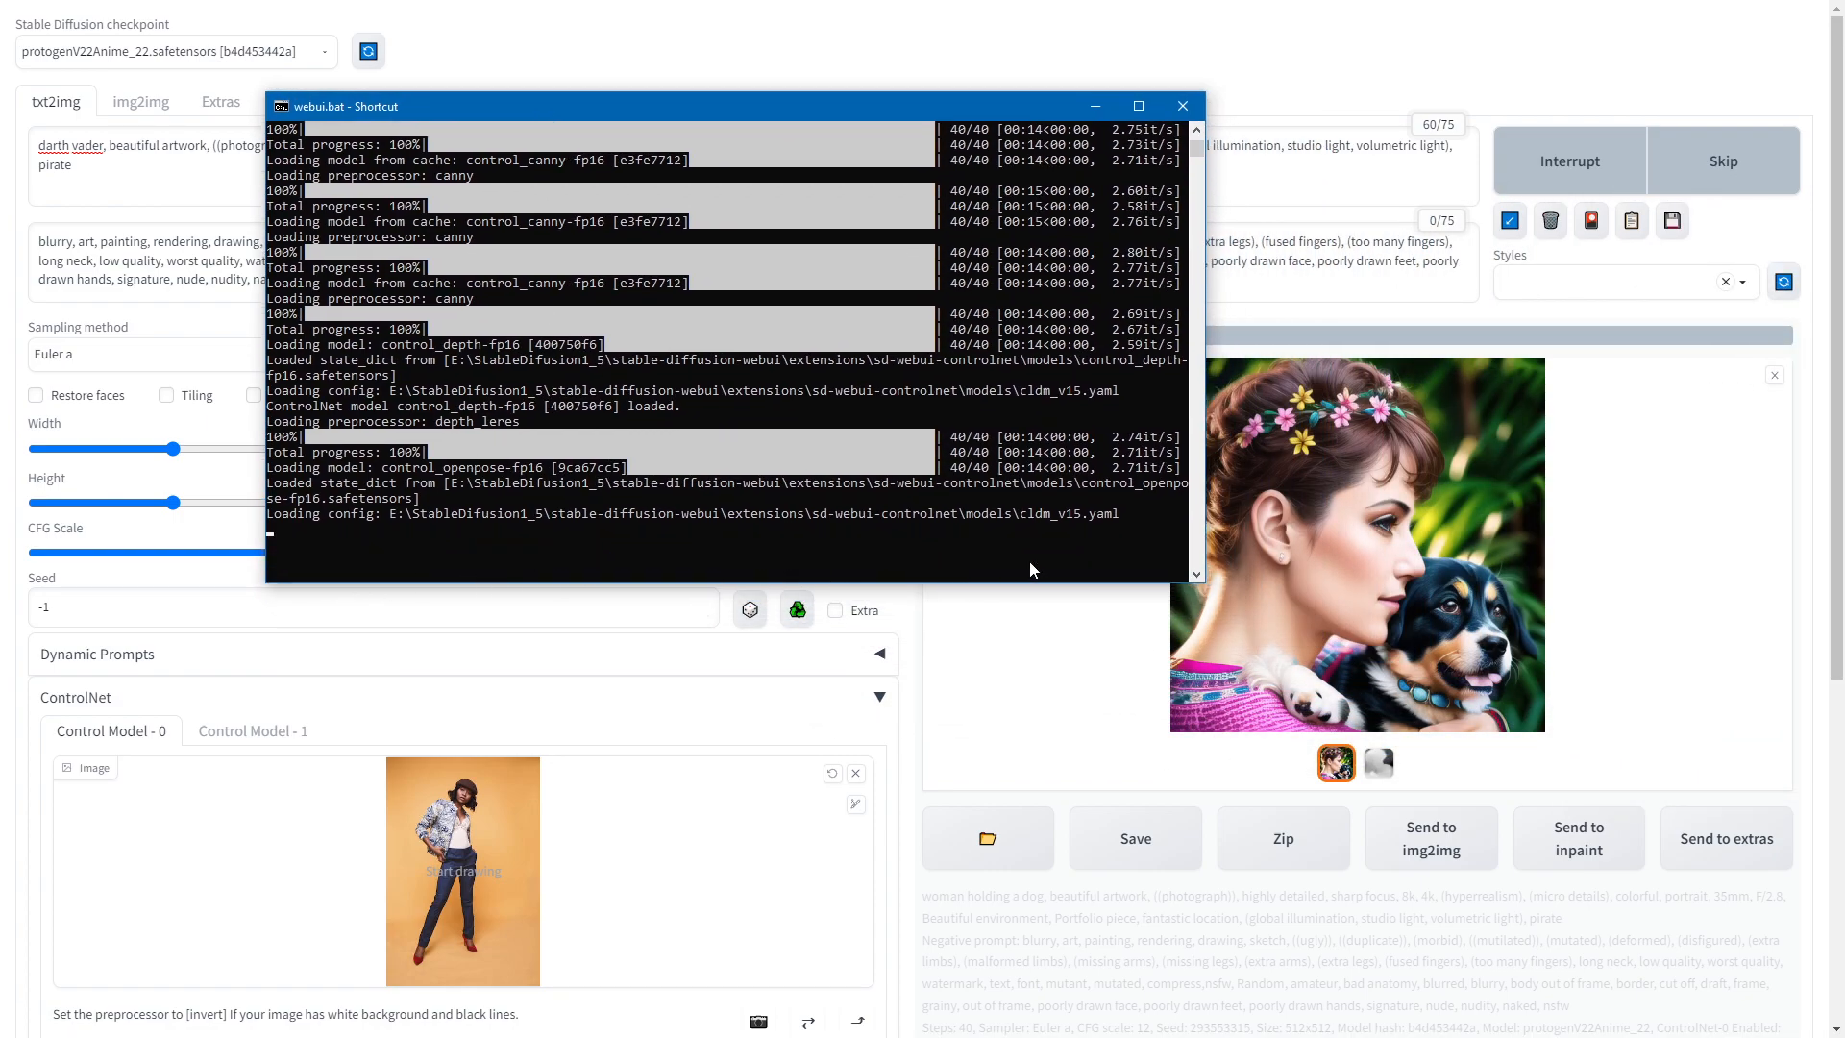
scroll(1028, 567, up, 1)
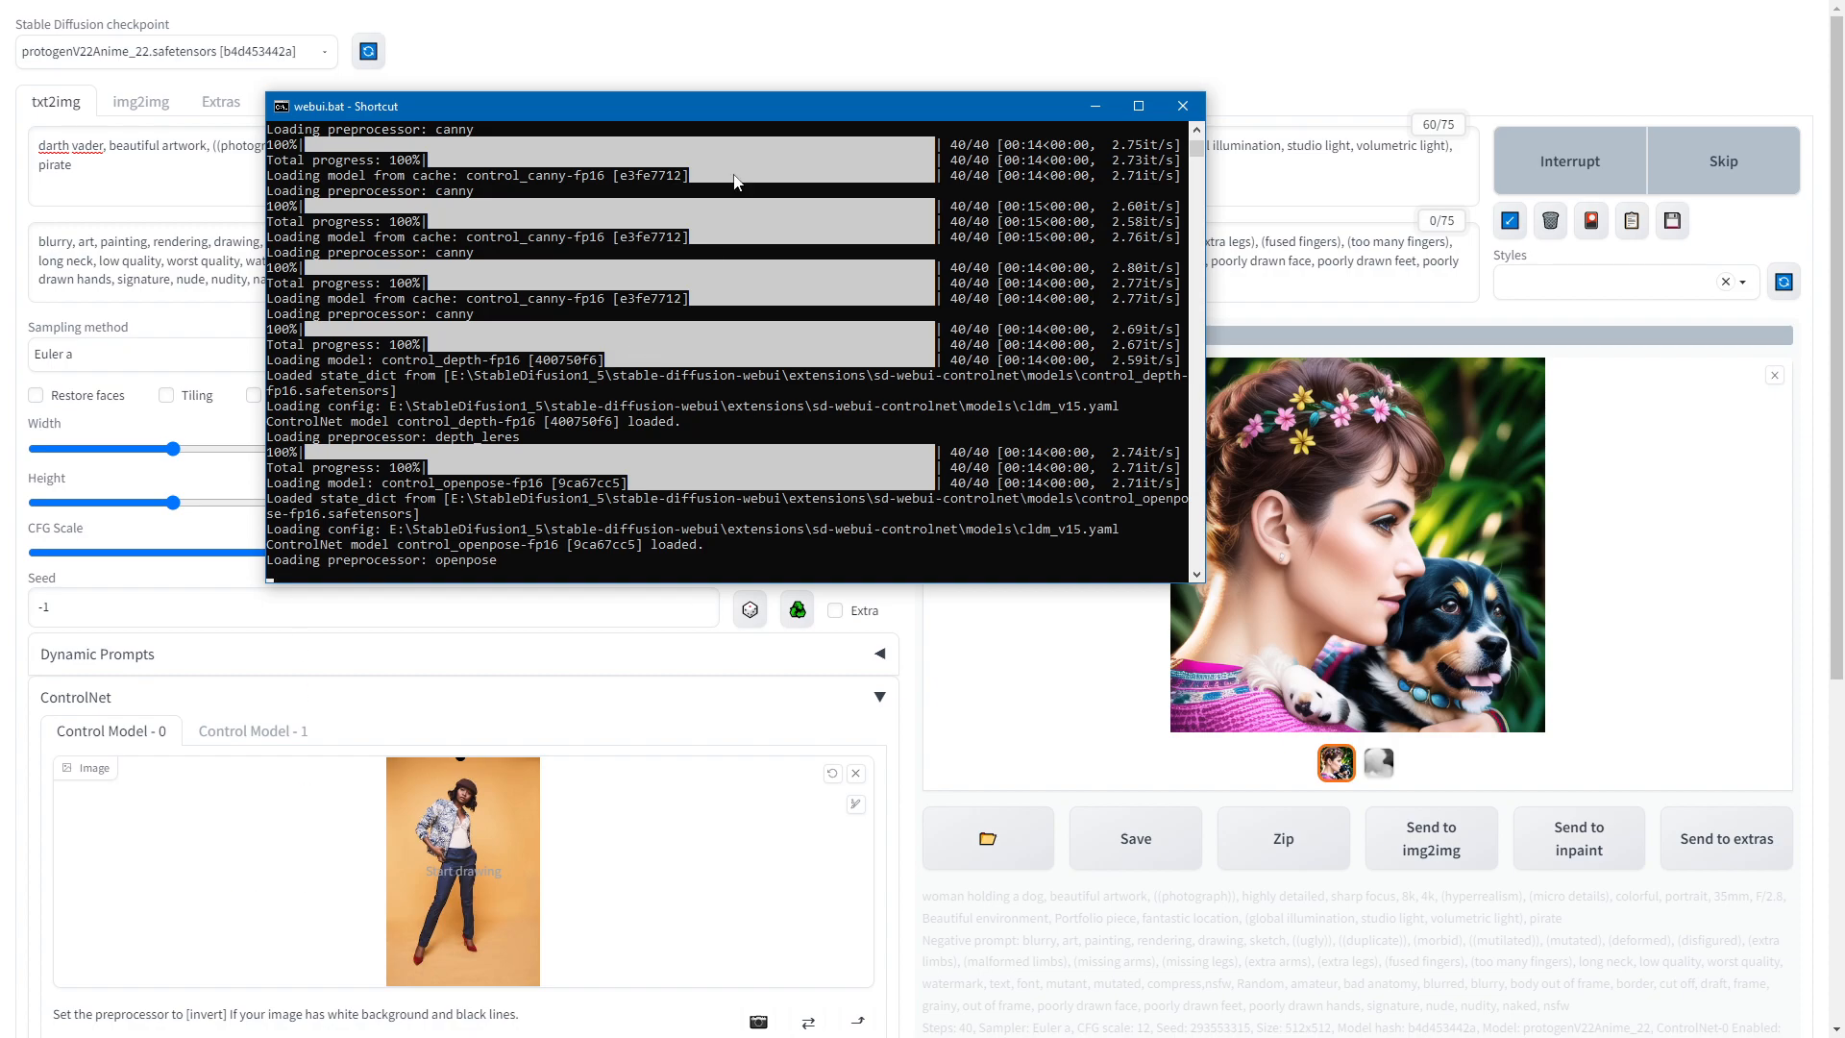
drag(736, 118, 690, 86)
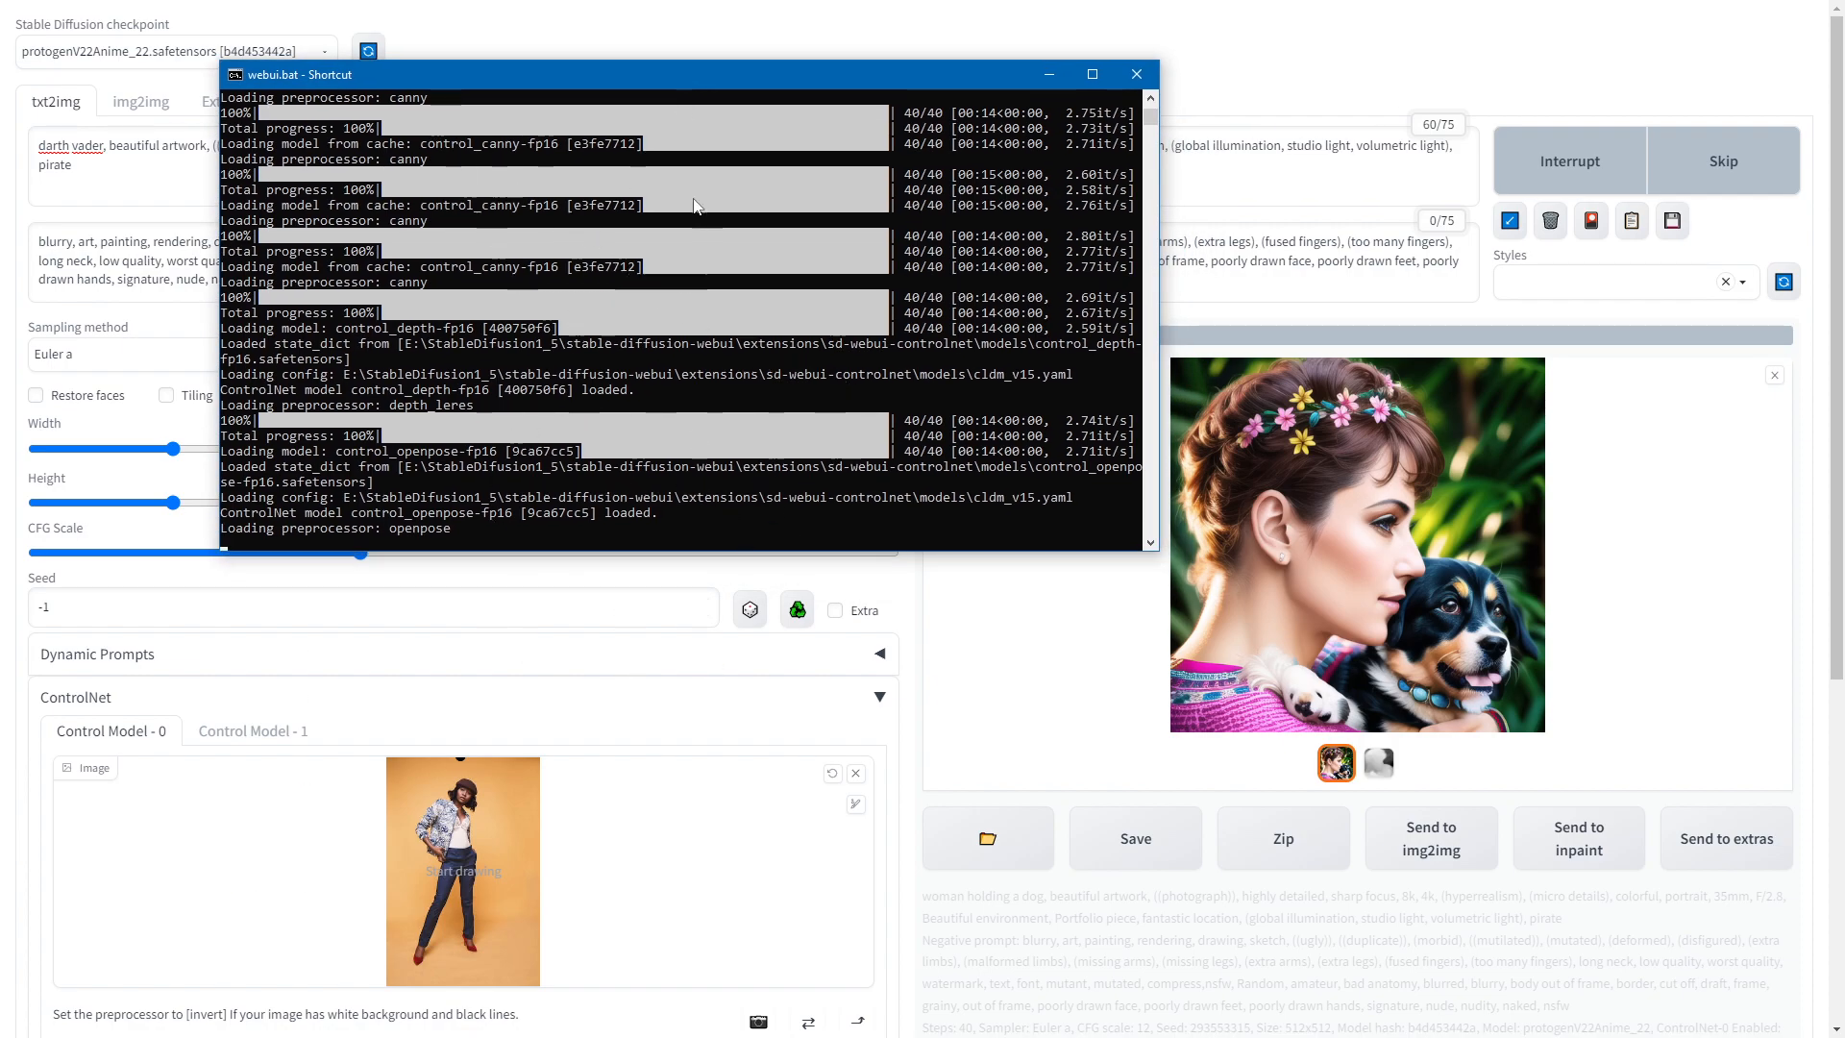
drag(557, 79, 532, 102)
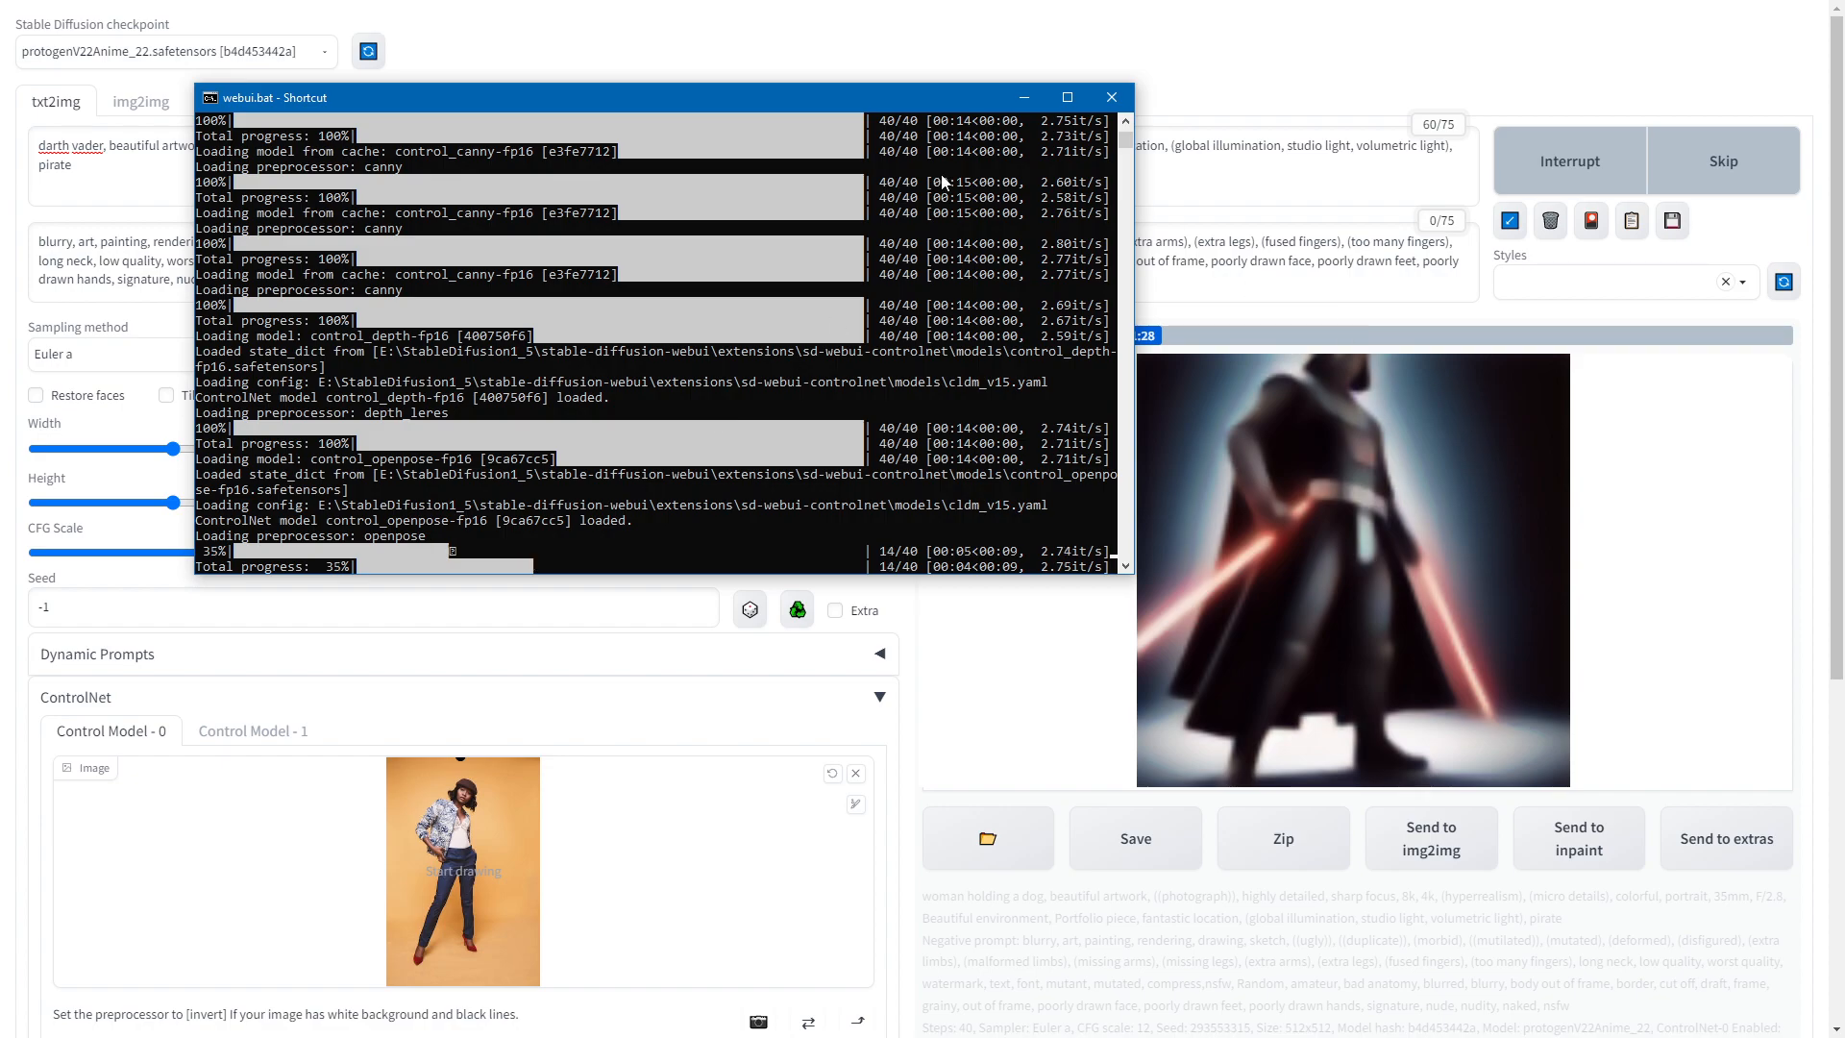
drag(655, 98, 1844, 144)
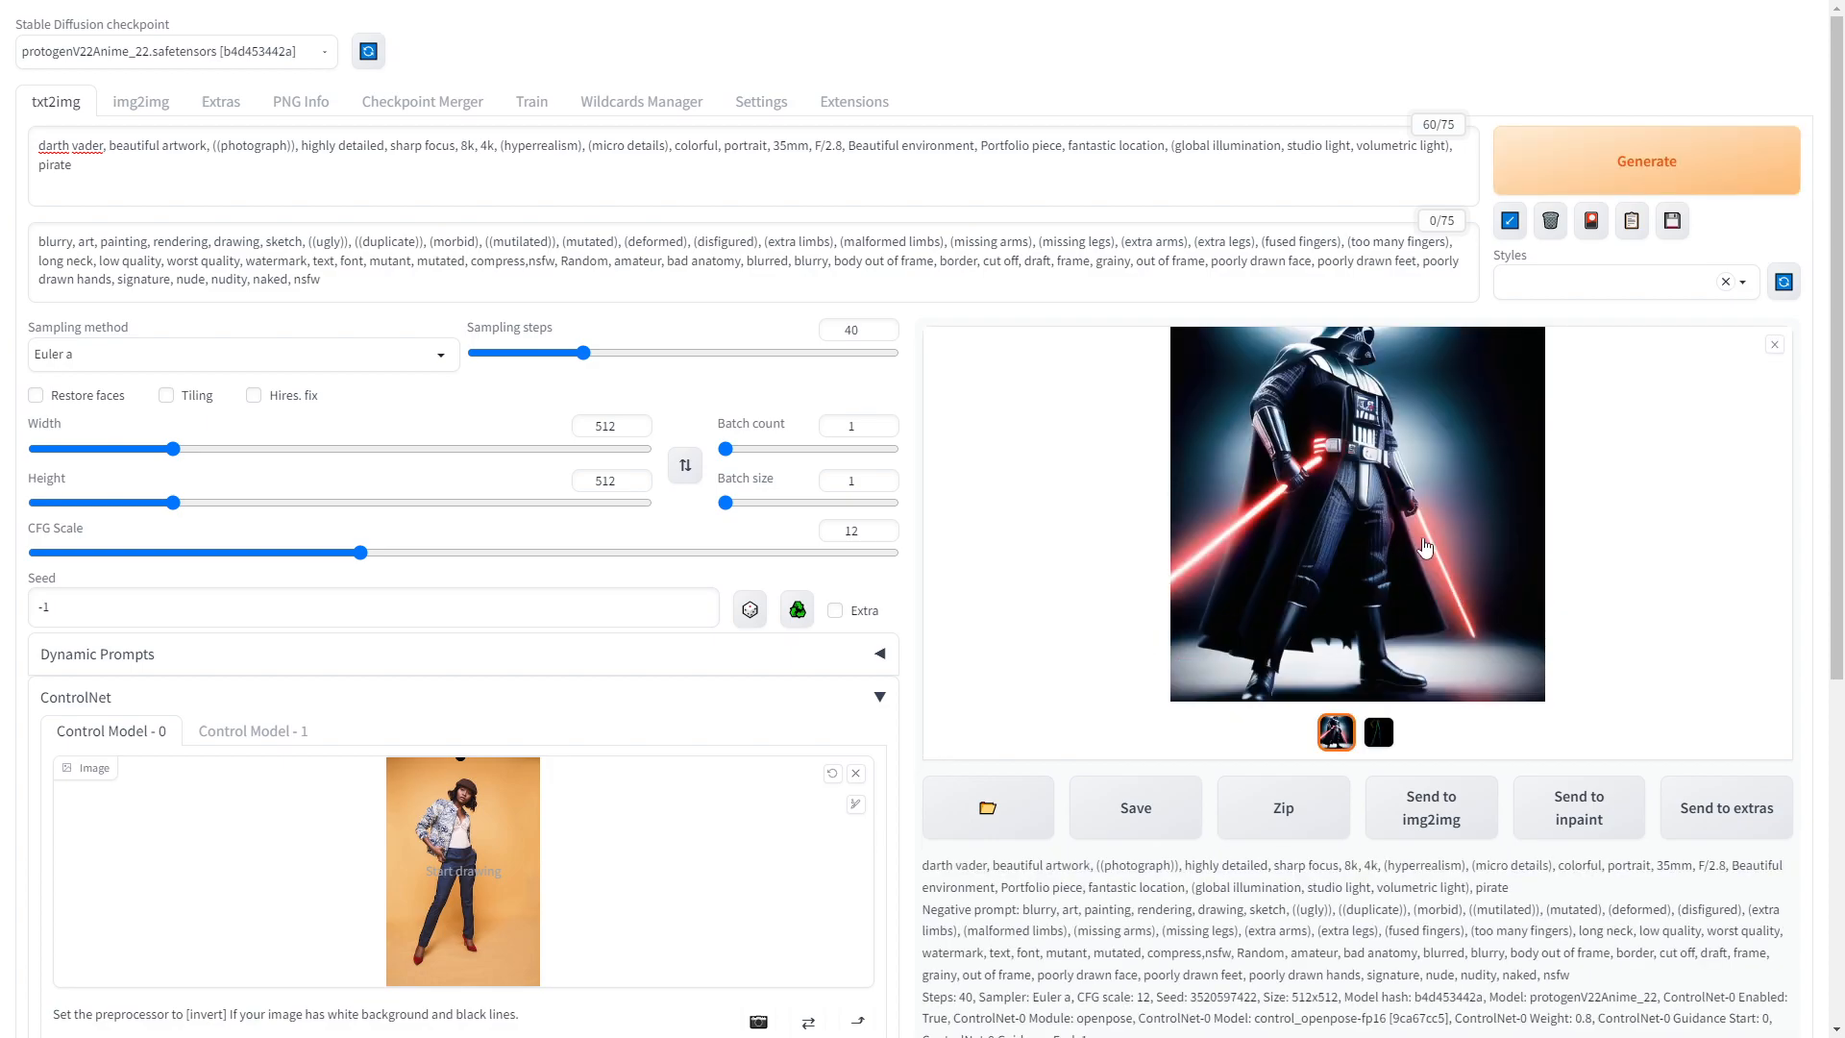
- View the generated Darth Vader image at full size and return to the generation page
click(1333, 639)
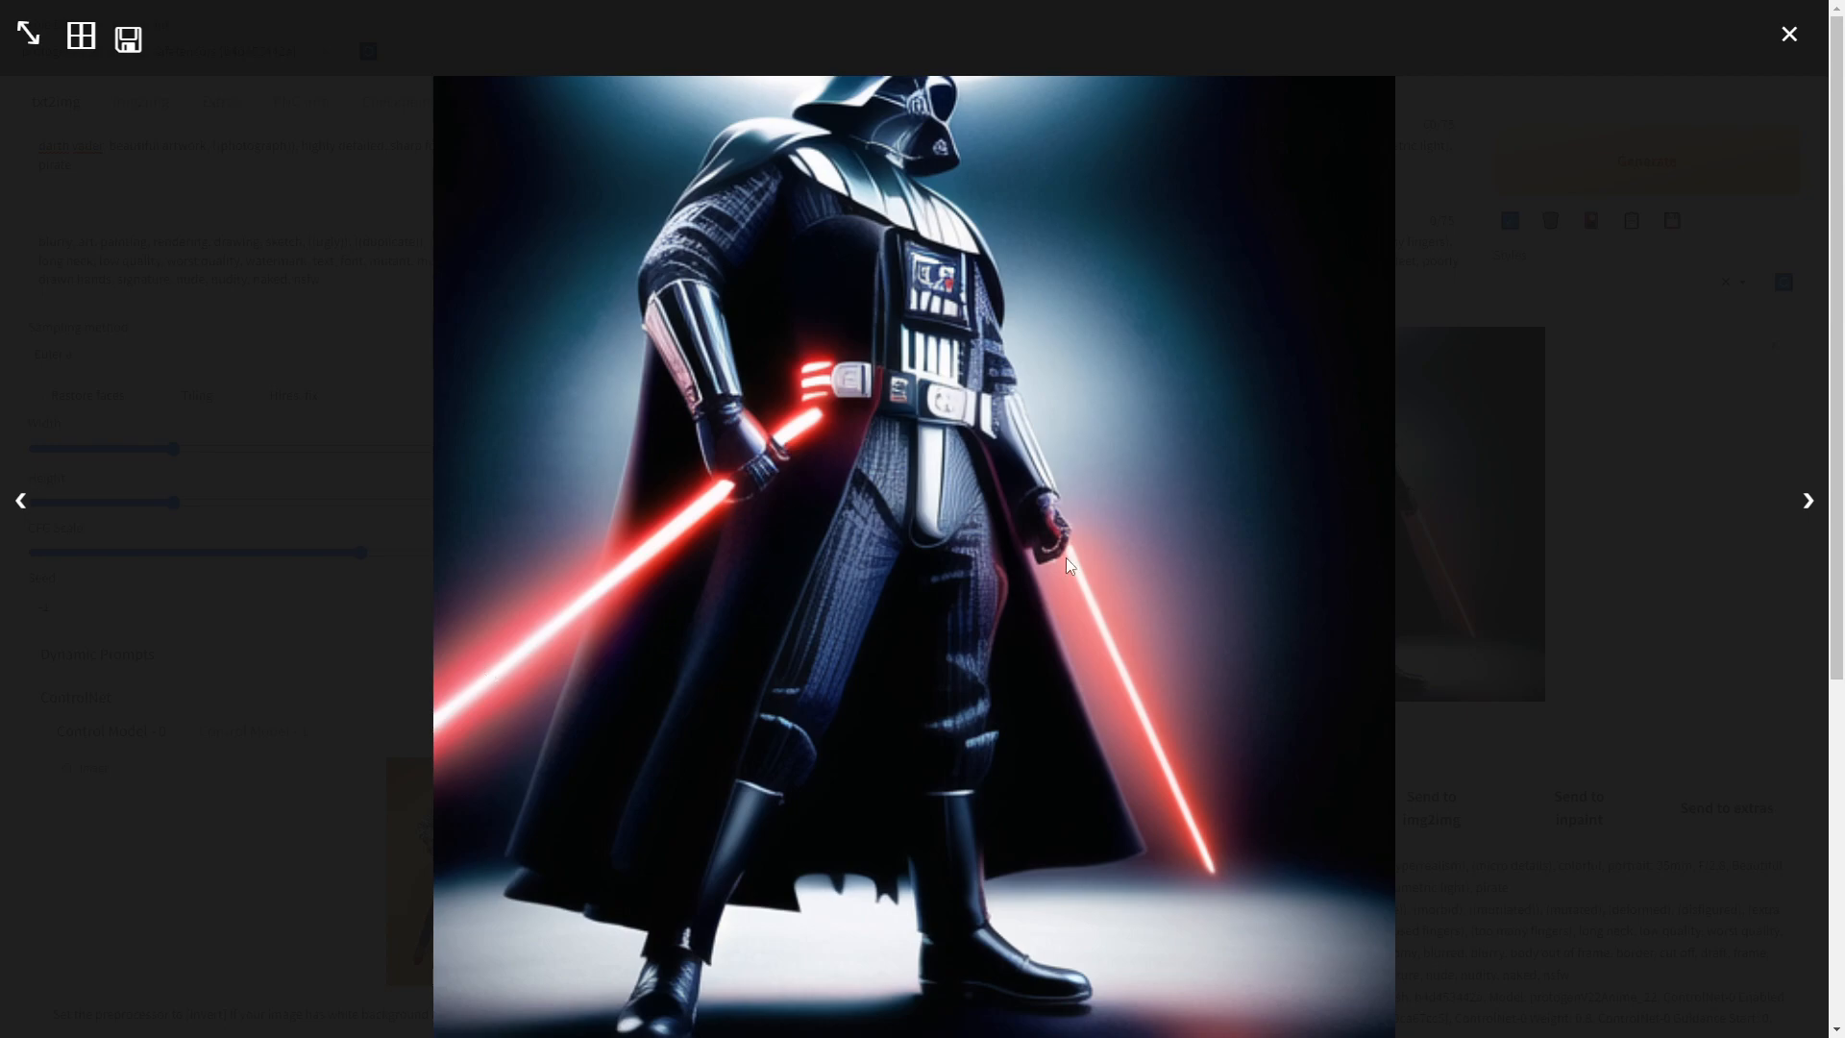
click(1591, 377)
scroll(1232, 445, down, 1)
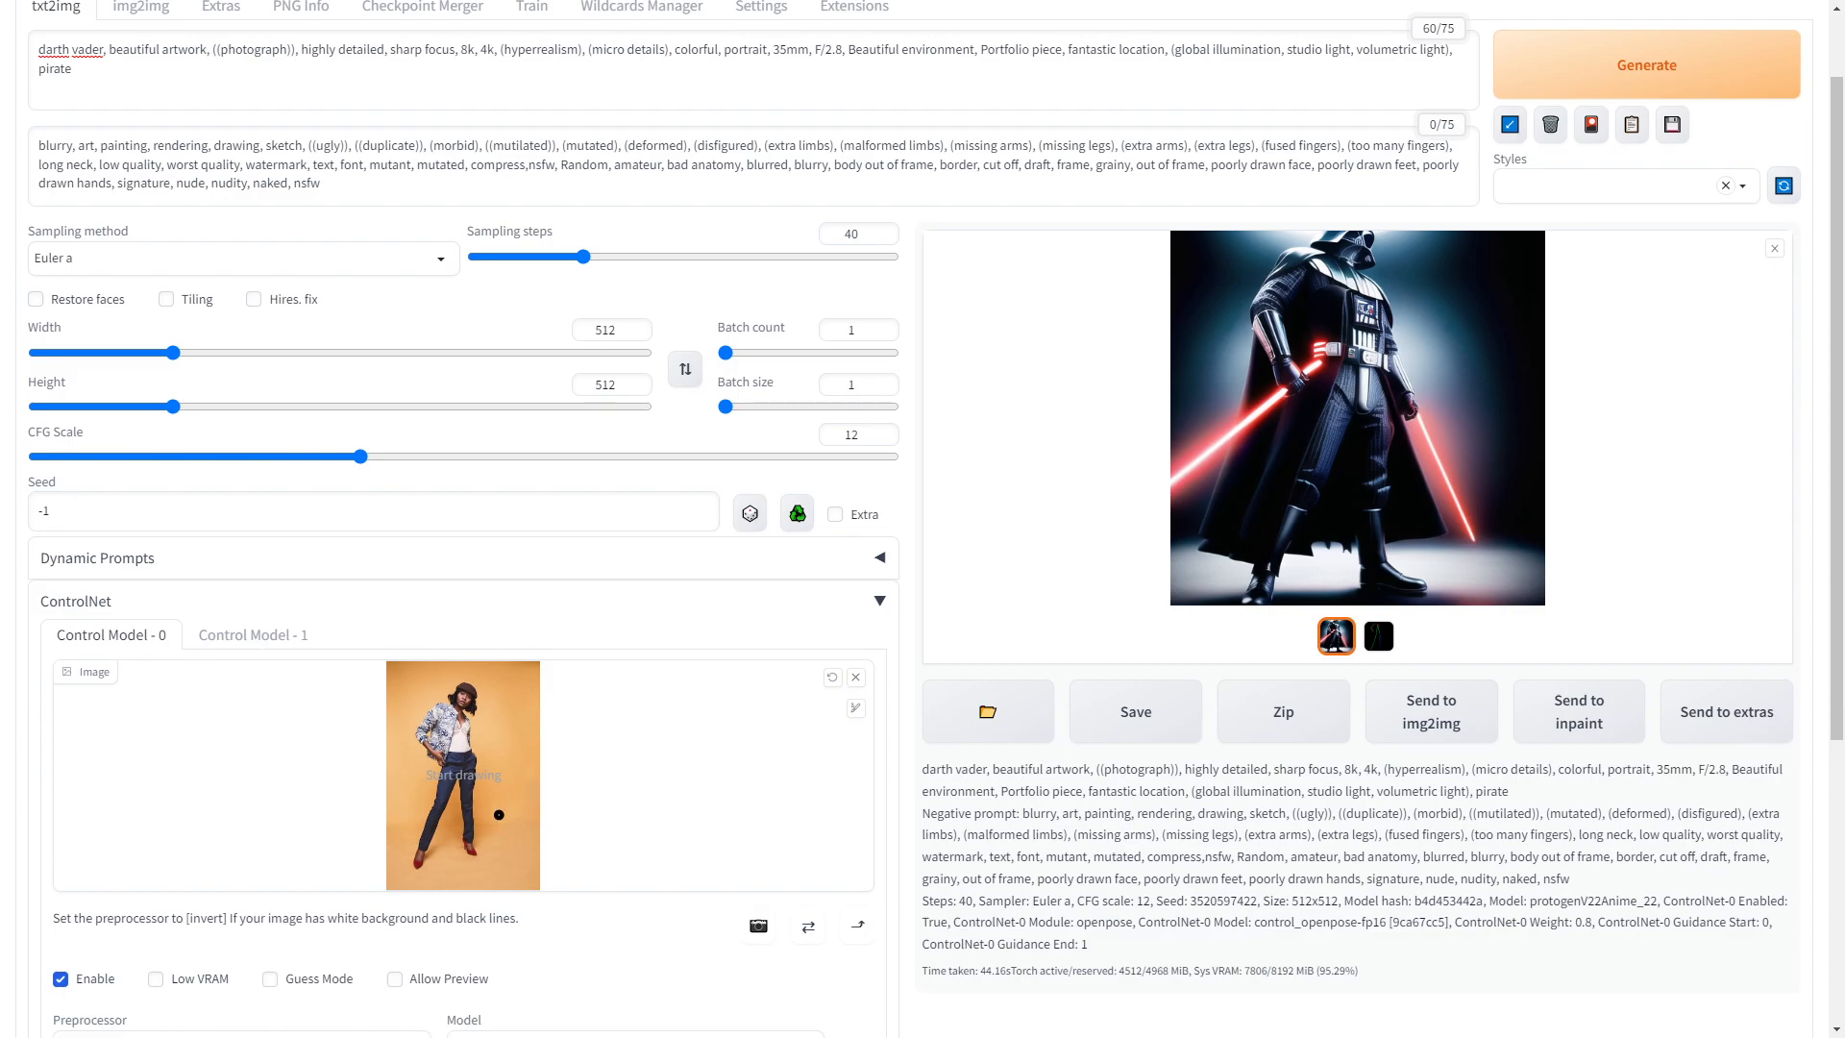
- Compare the openpose skeleton map with the reference photo and the generated Darth Vader image
click(1379, 636)
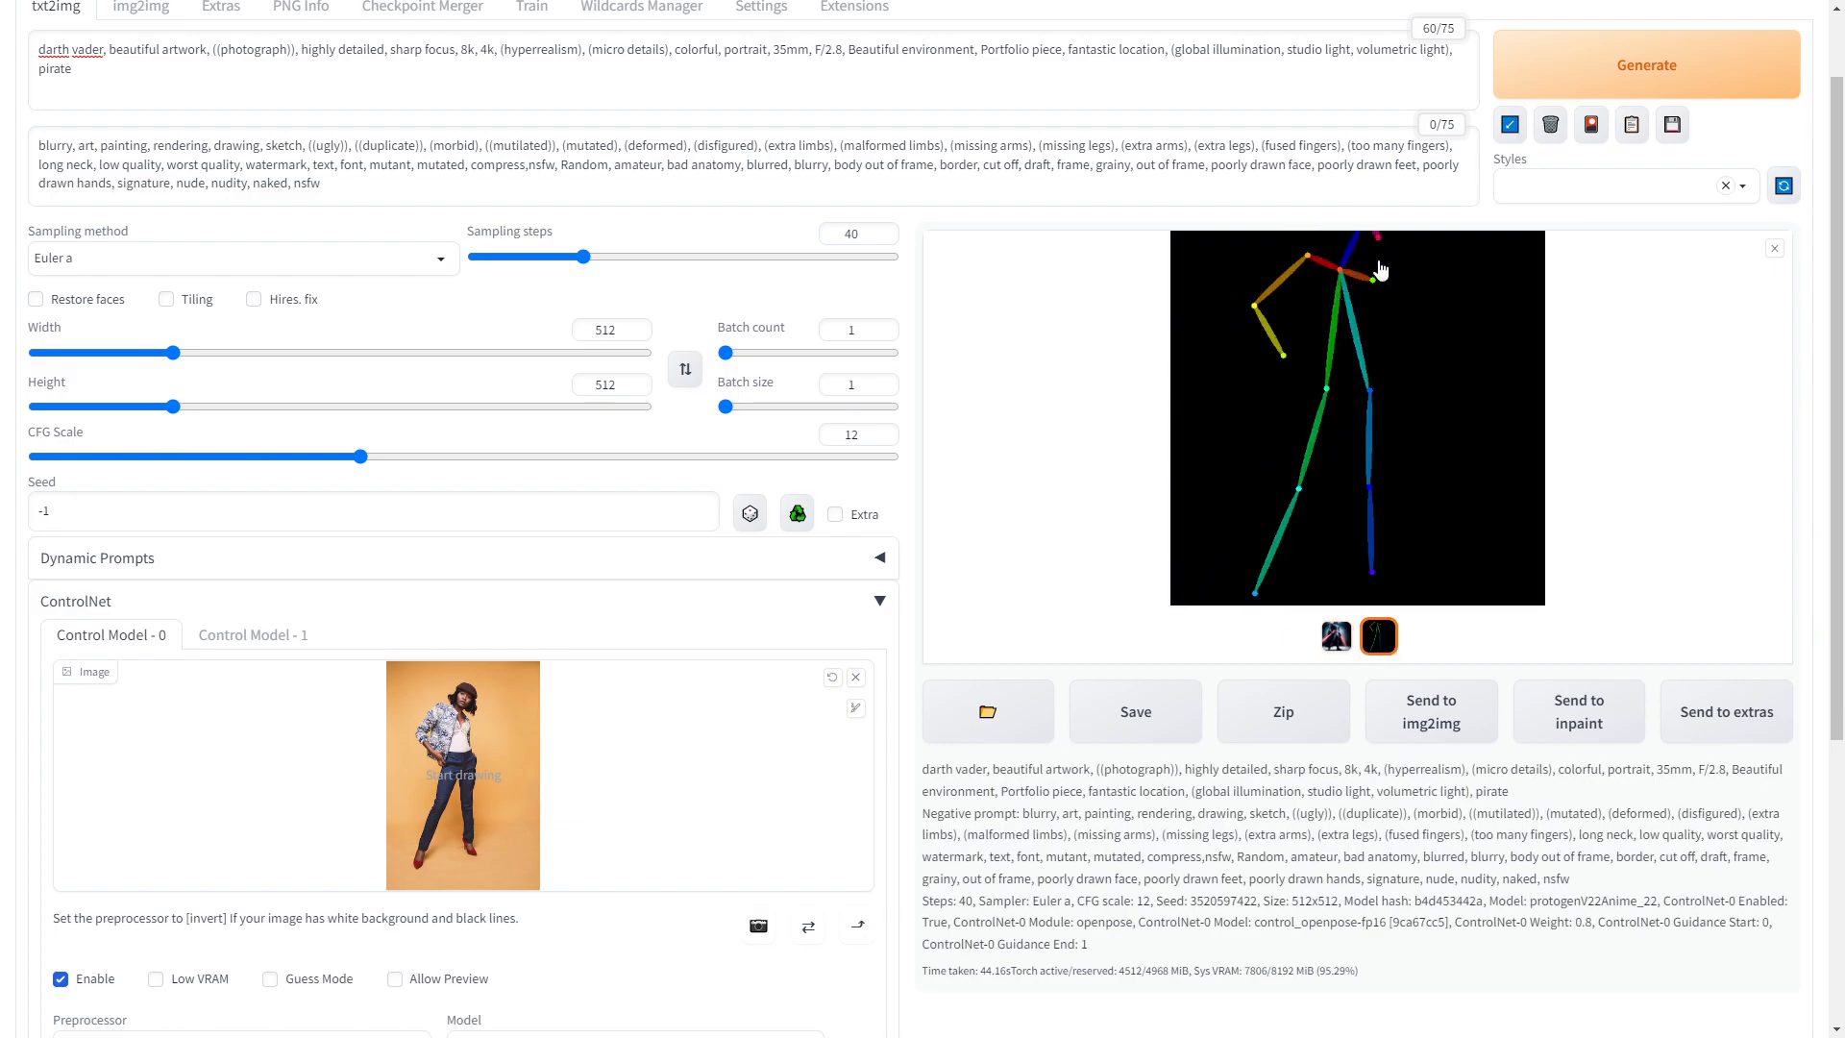
scroll(475, 767, down, 2)
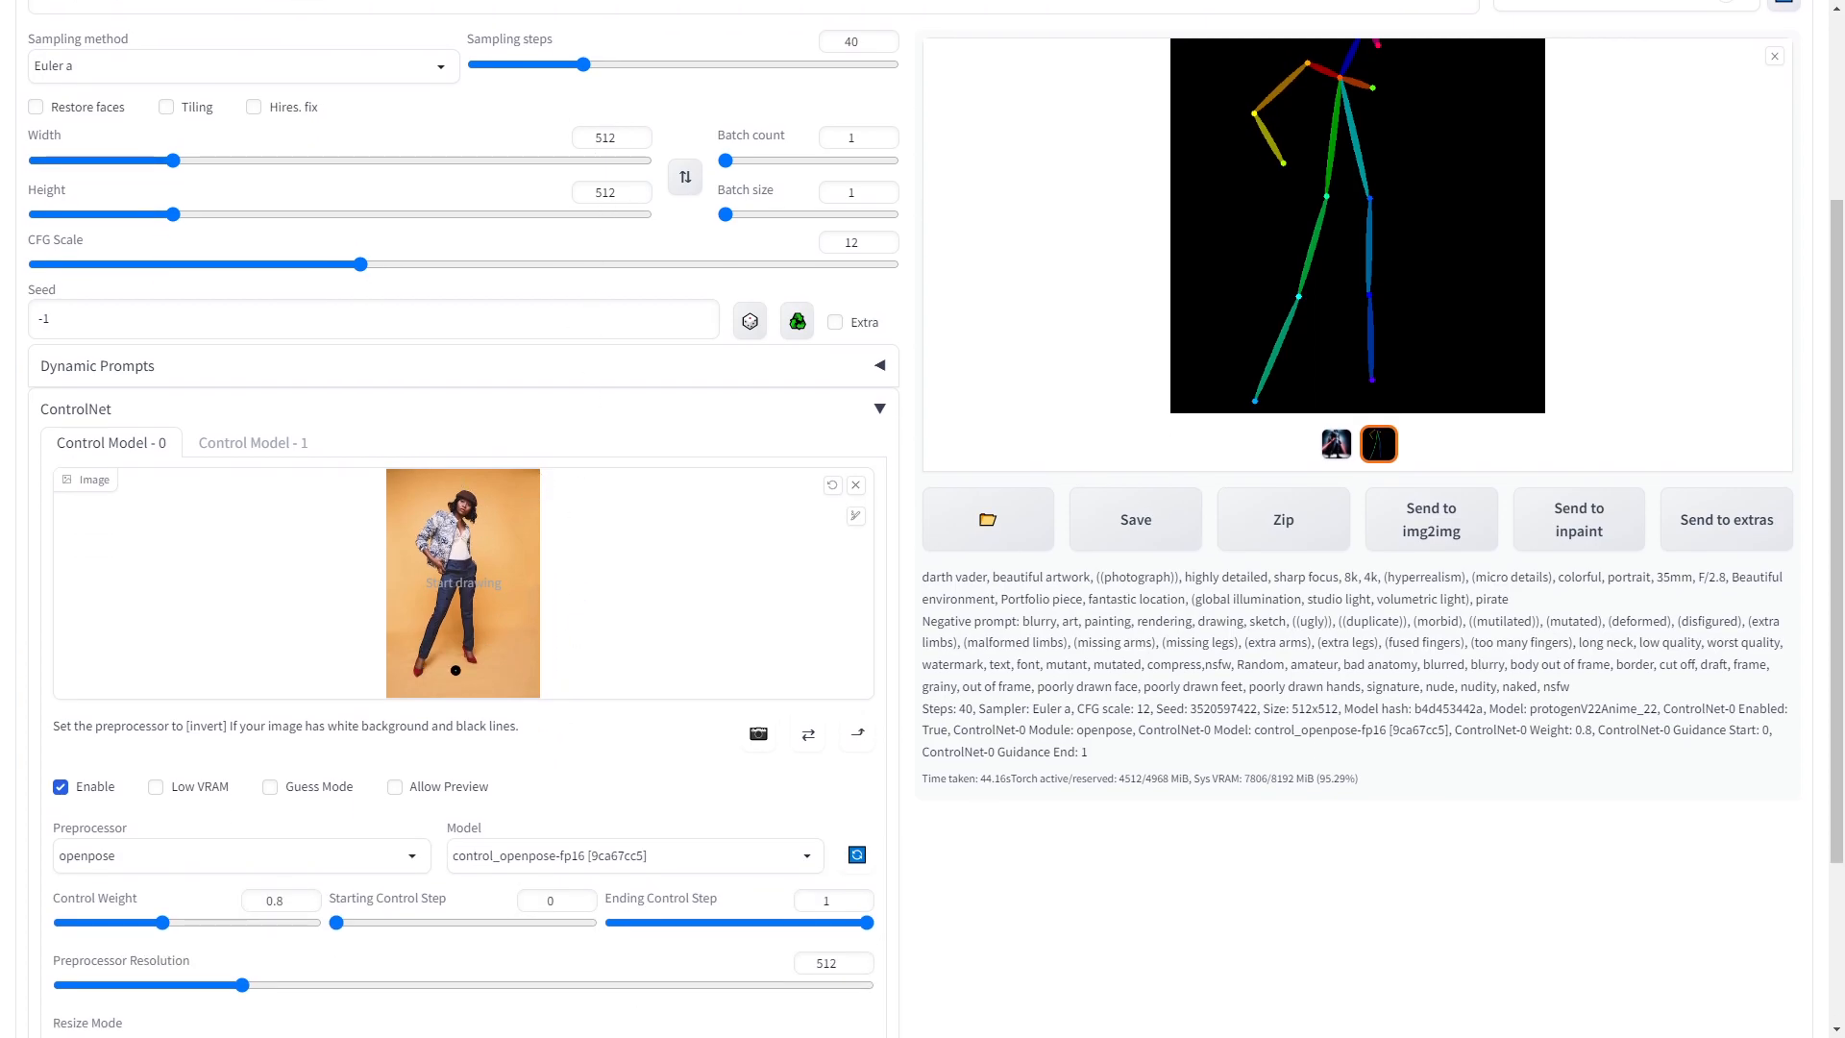
scroll(467, 613, up, 1)
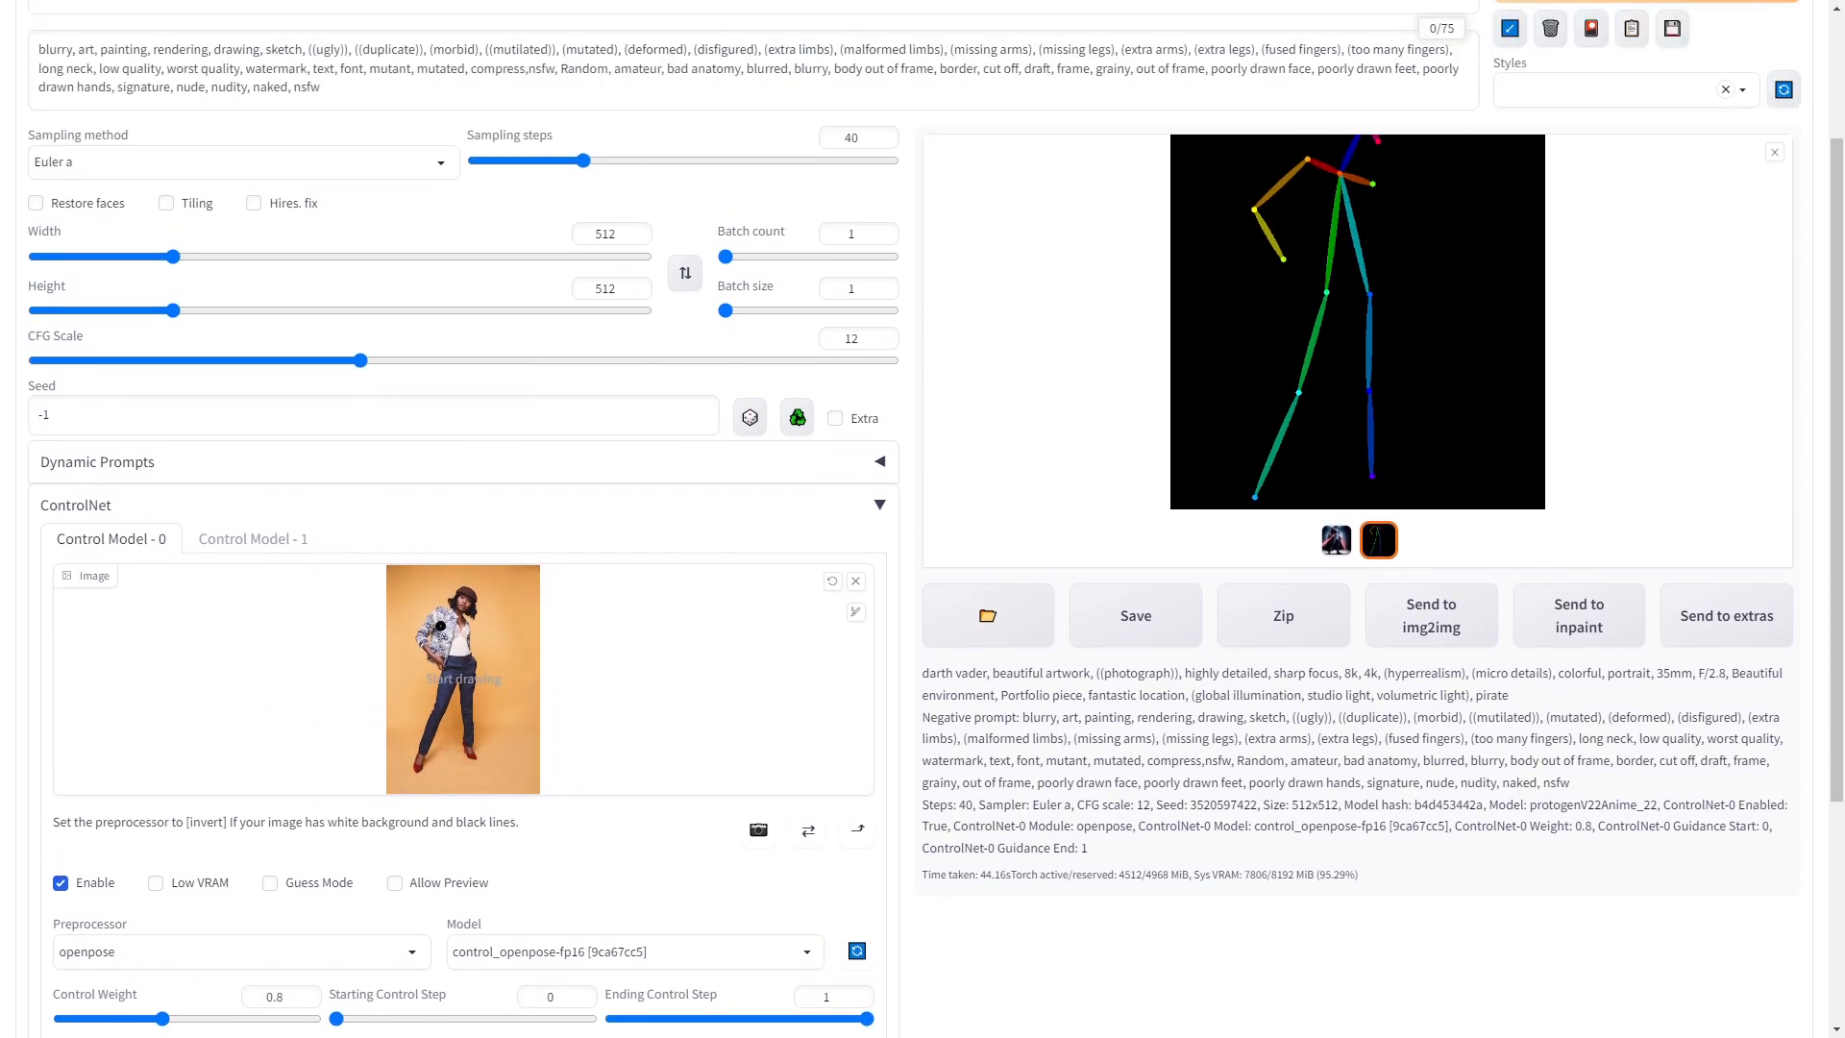
scroll(467, 571, up, 1)
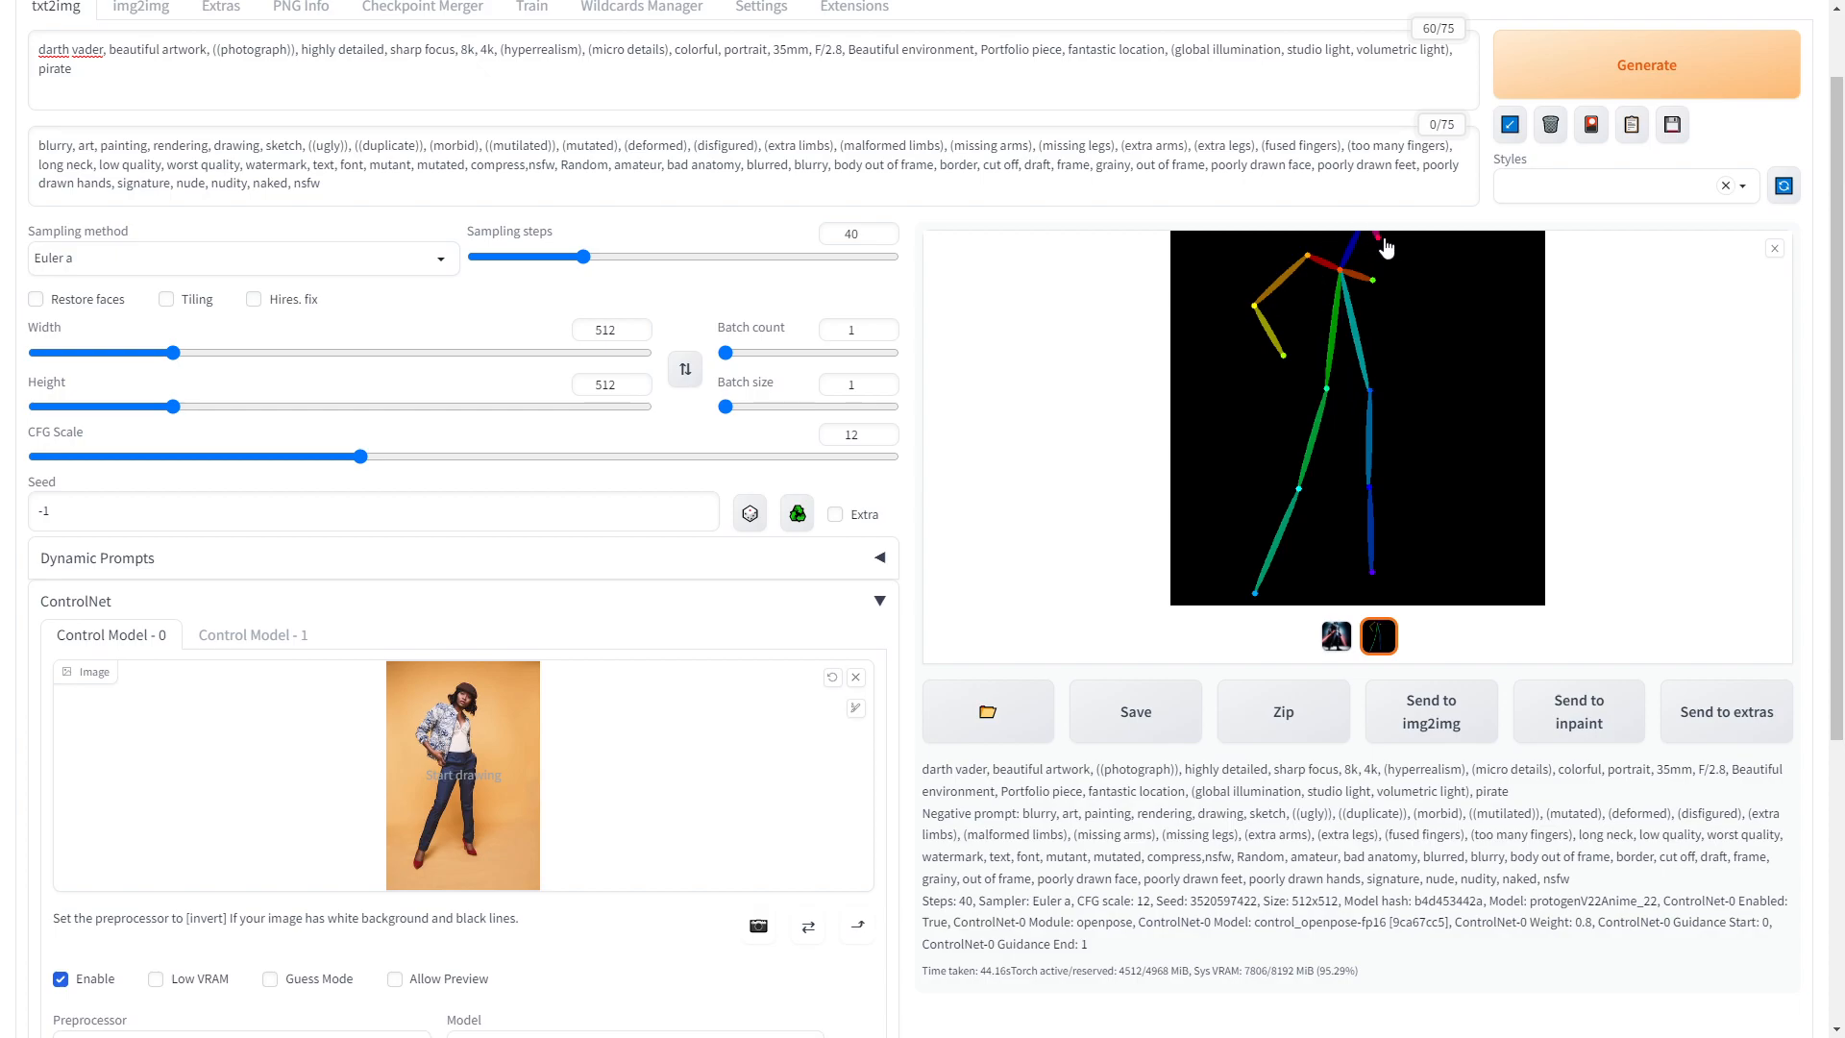
click(1336, 638)
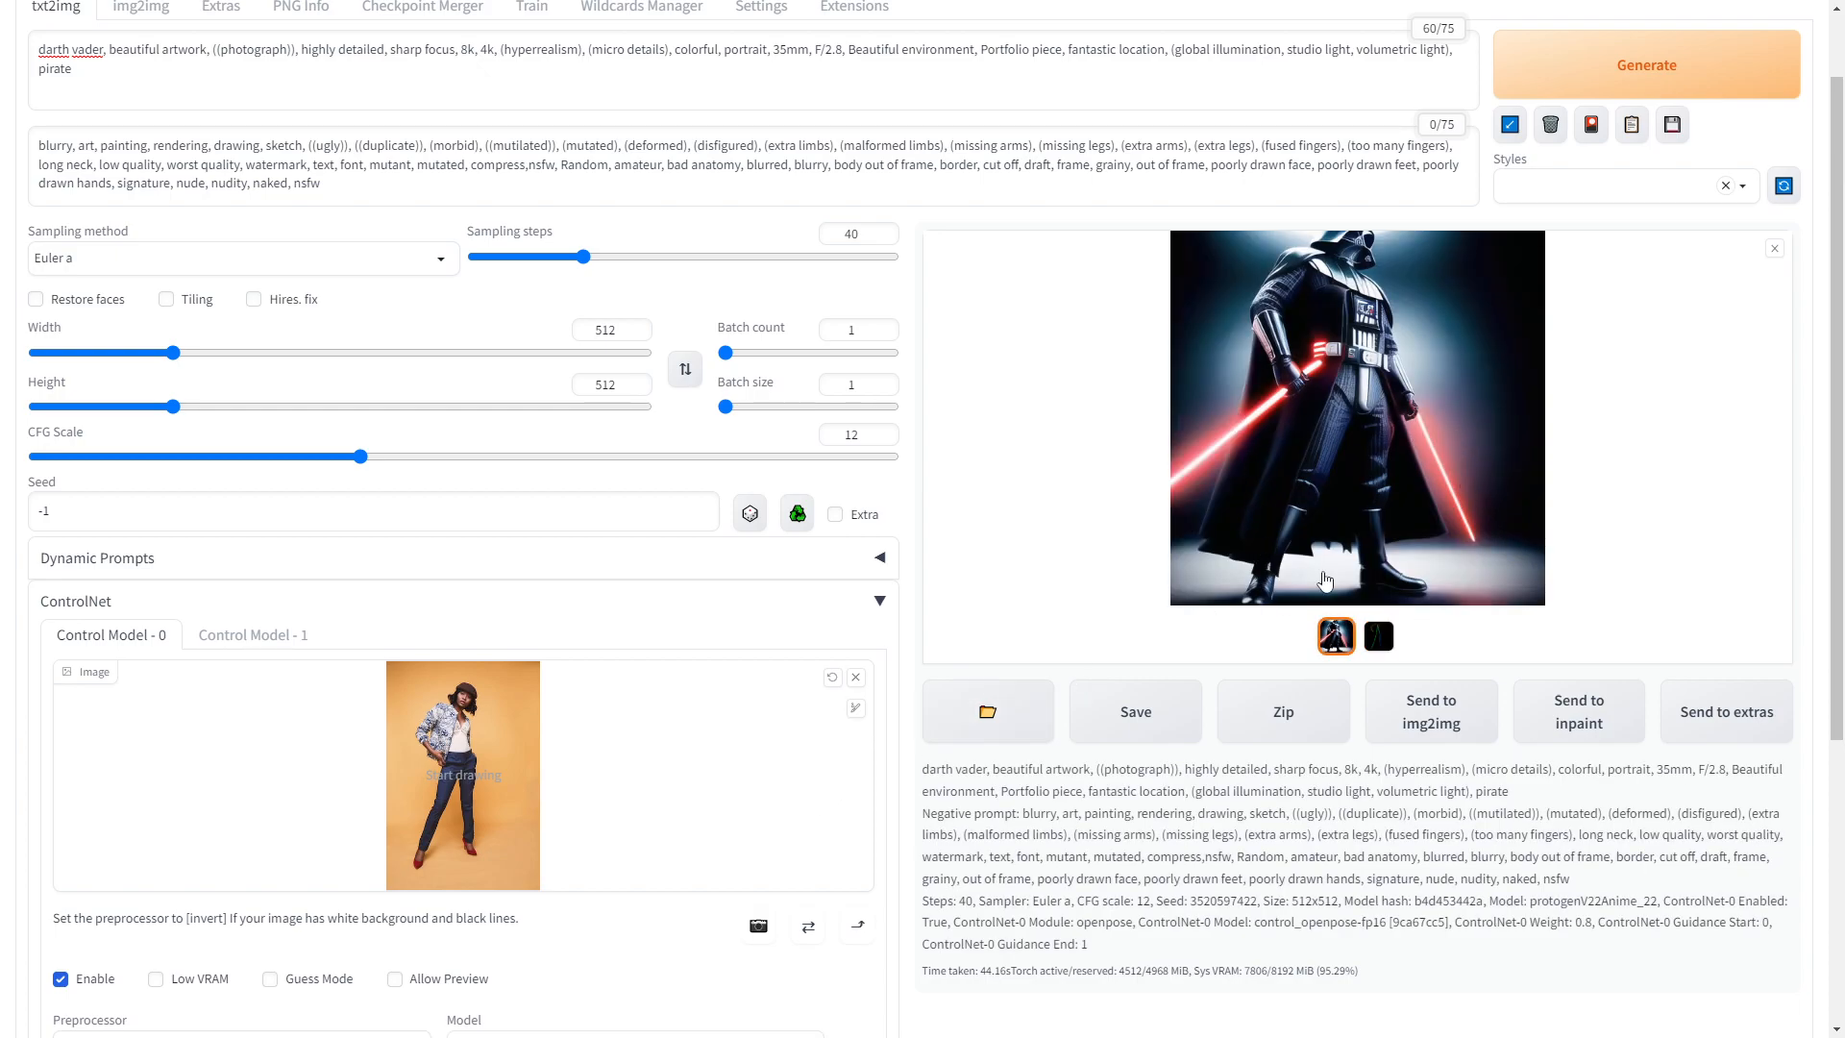
click(1379, 636)
click(1336, 636)
- Load the photo of the bearded man in glasses into ControlNet and generate an image with "george washington" as the prompt's subject
drag(876, 673, 439, 754)
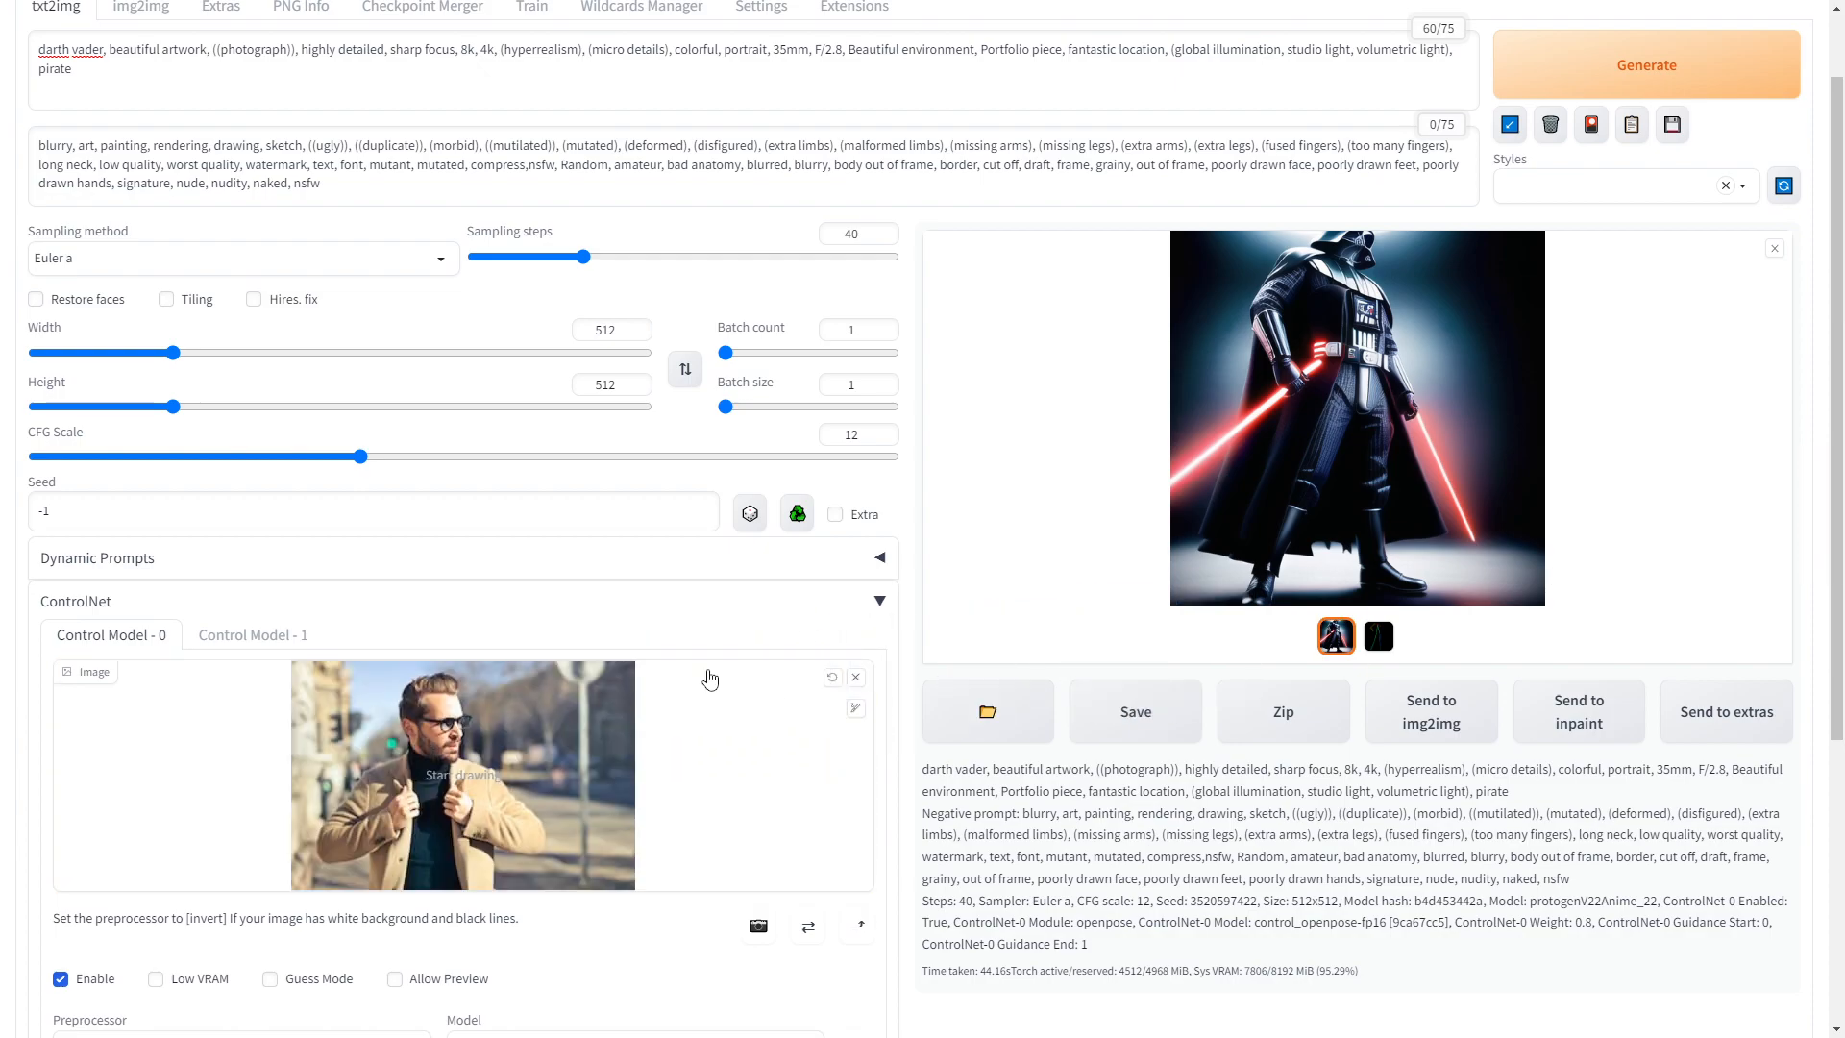
scroll(94, 129, up, 1)
drag(39, 145, 103, 145)
text(george washington)
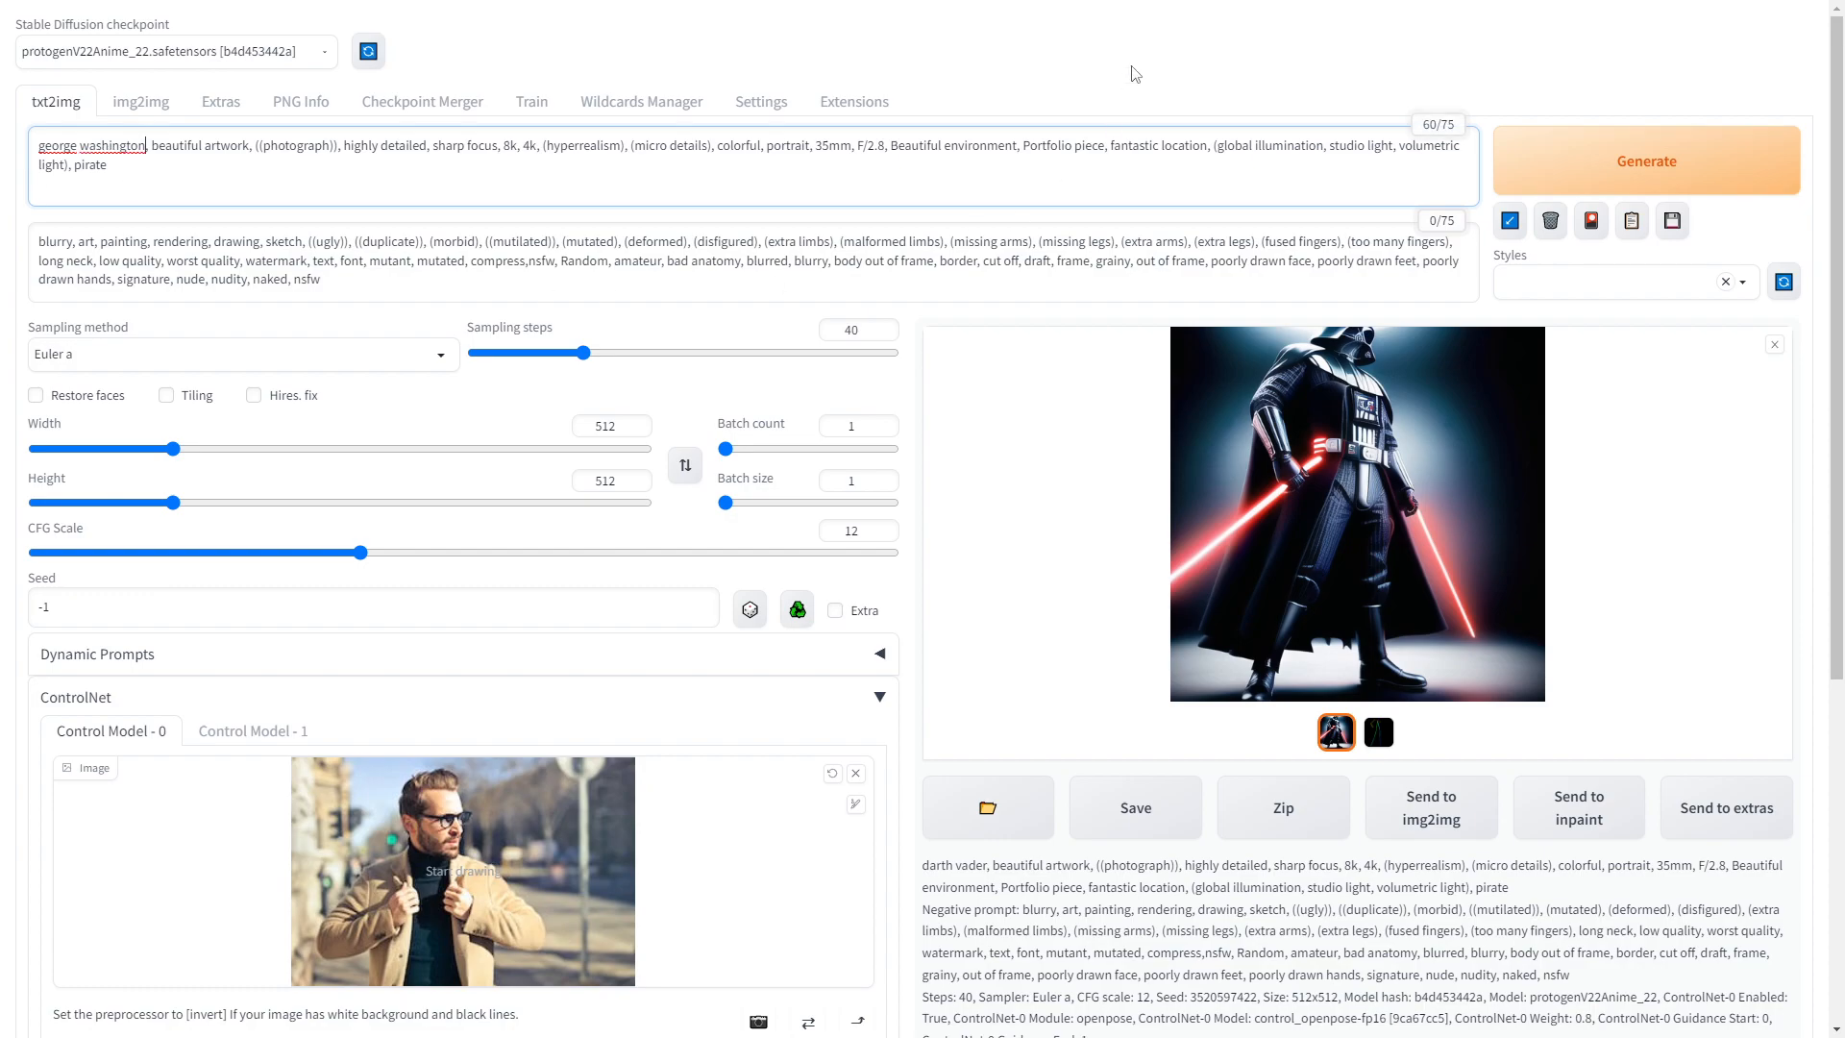
click(1635, 149)
scroll(901, 603, down, 1)
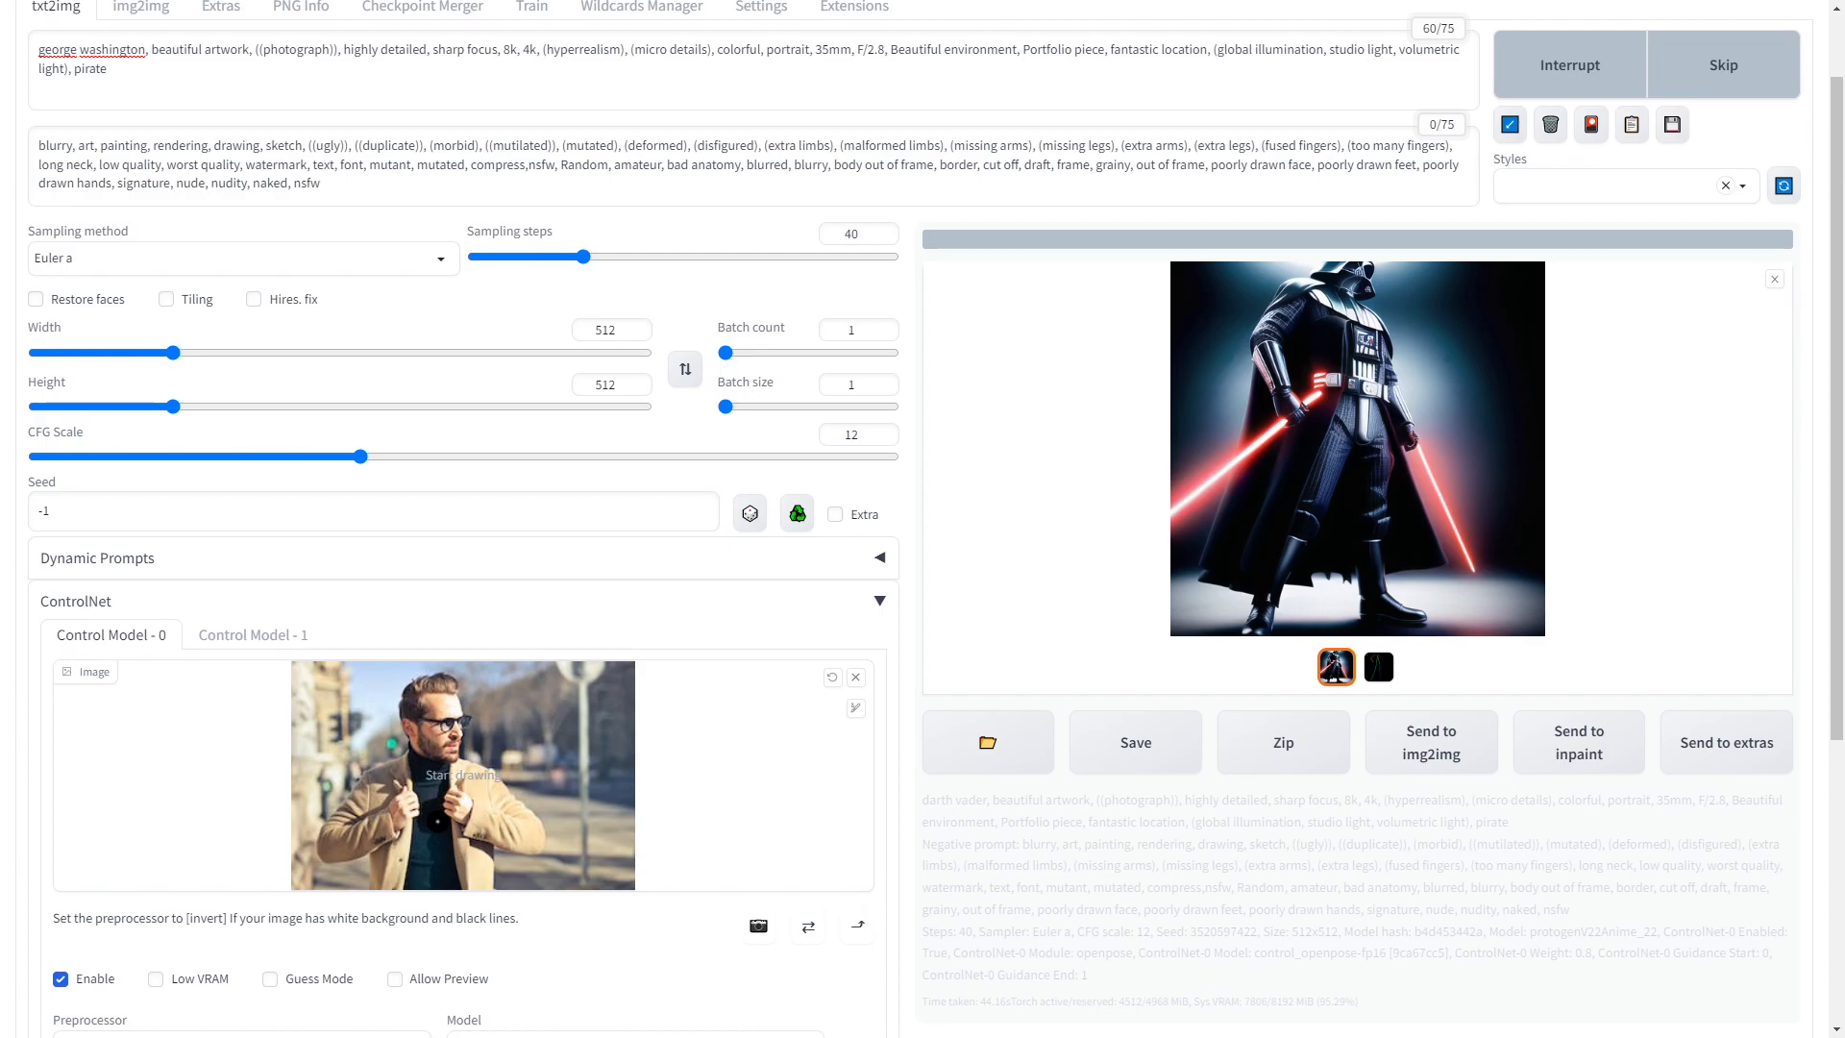
scroll(1057, 759, up, 1)
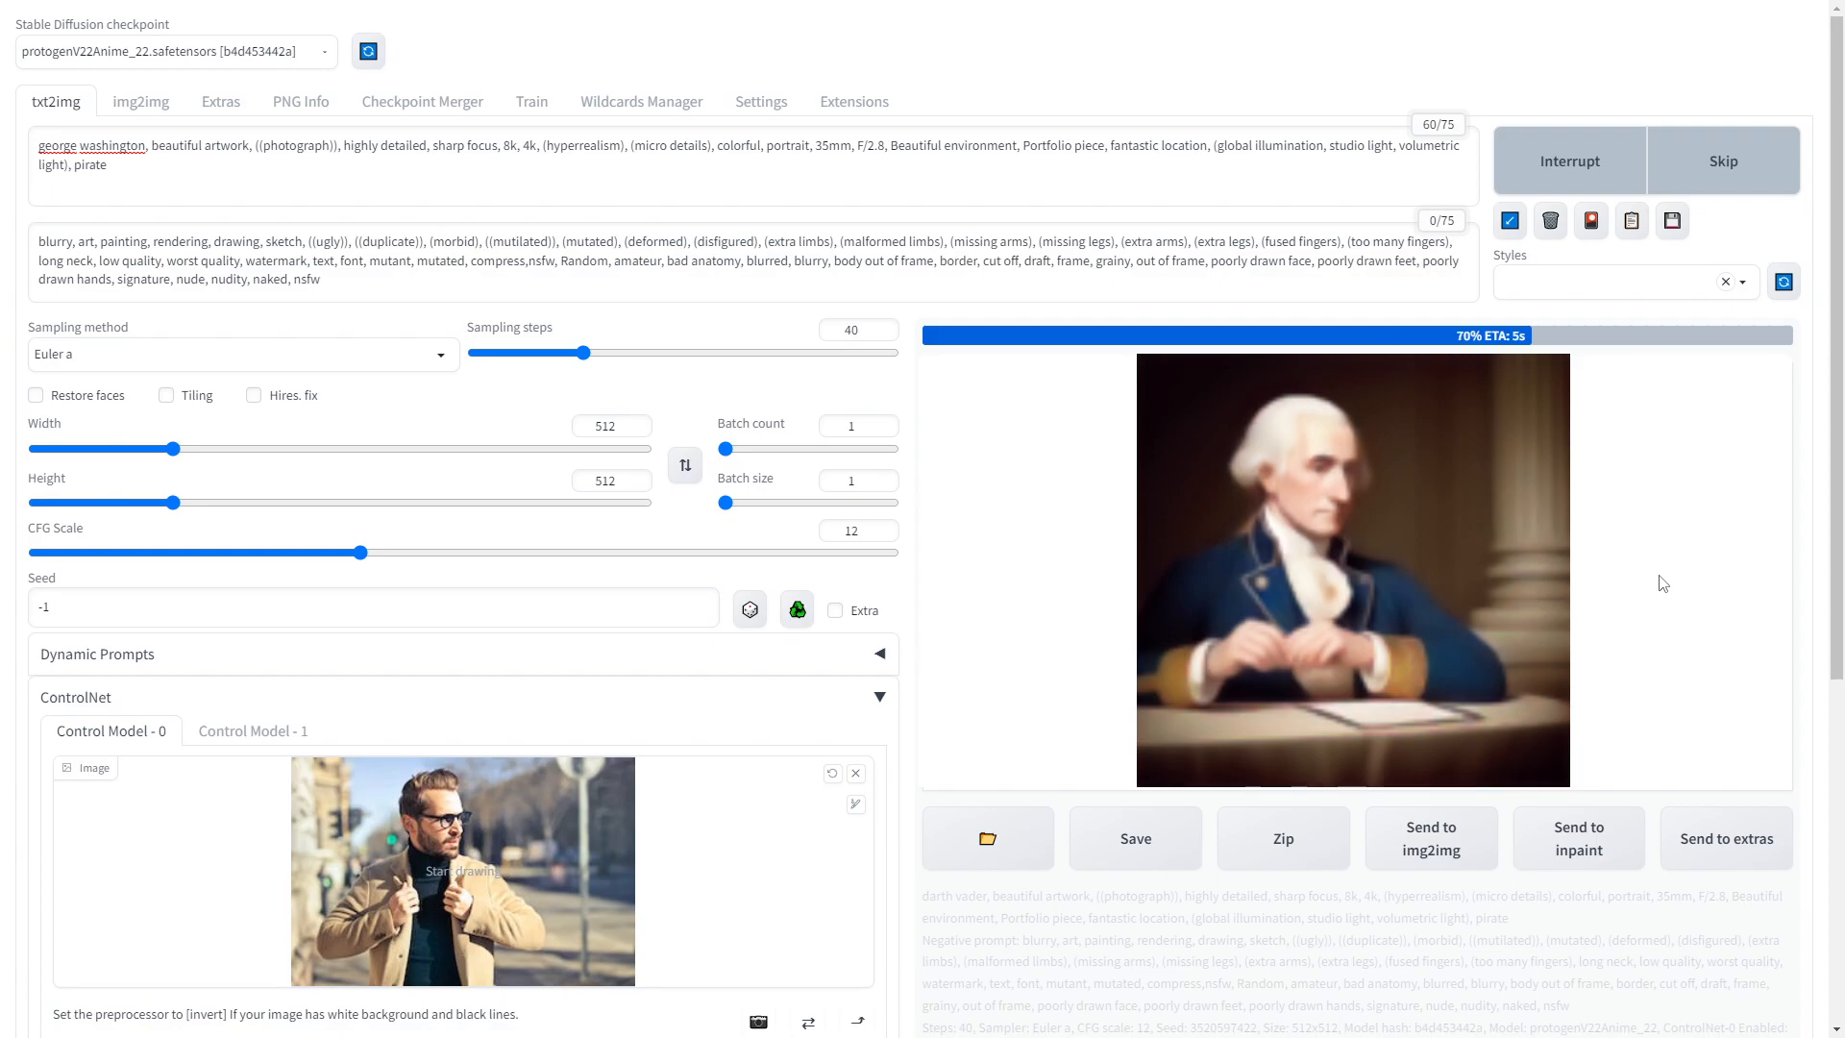
scroll(1661, 582, down, 1)
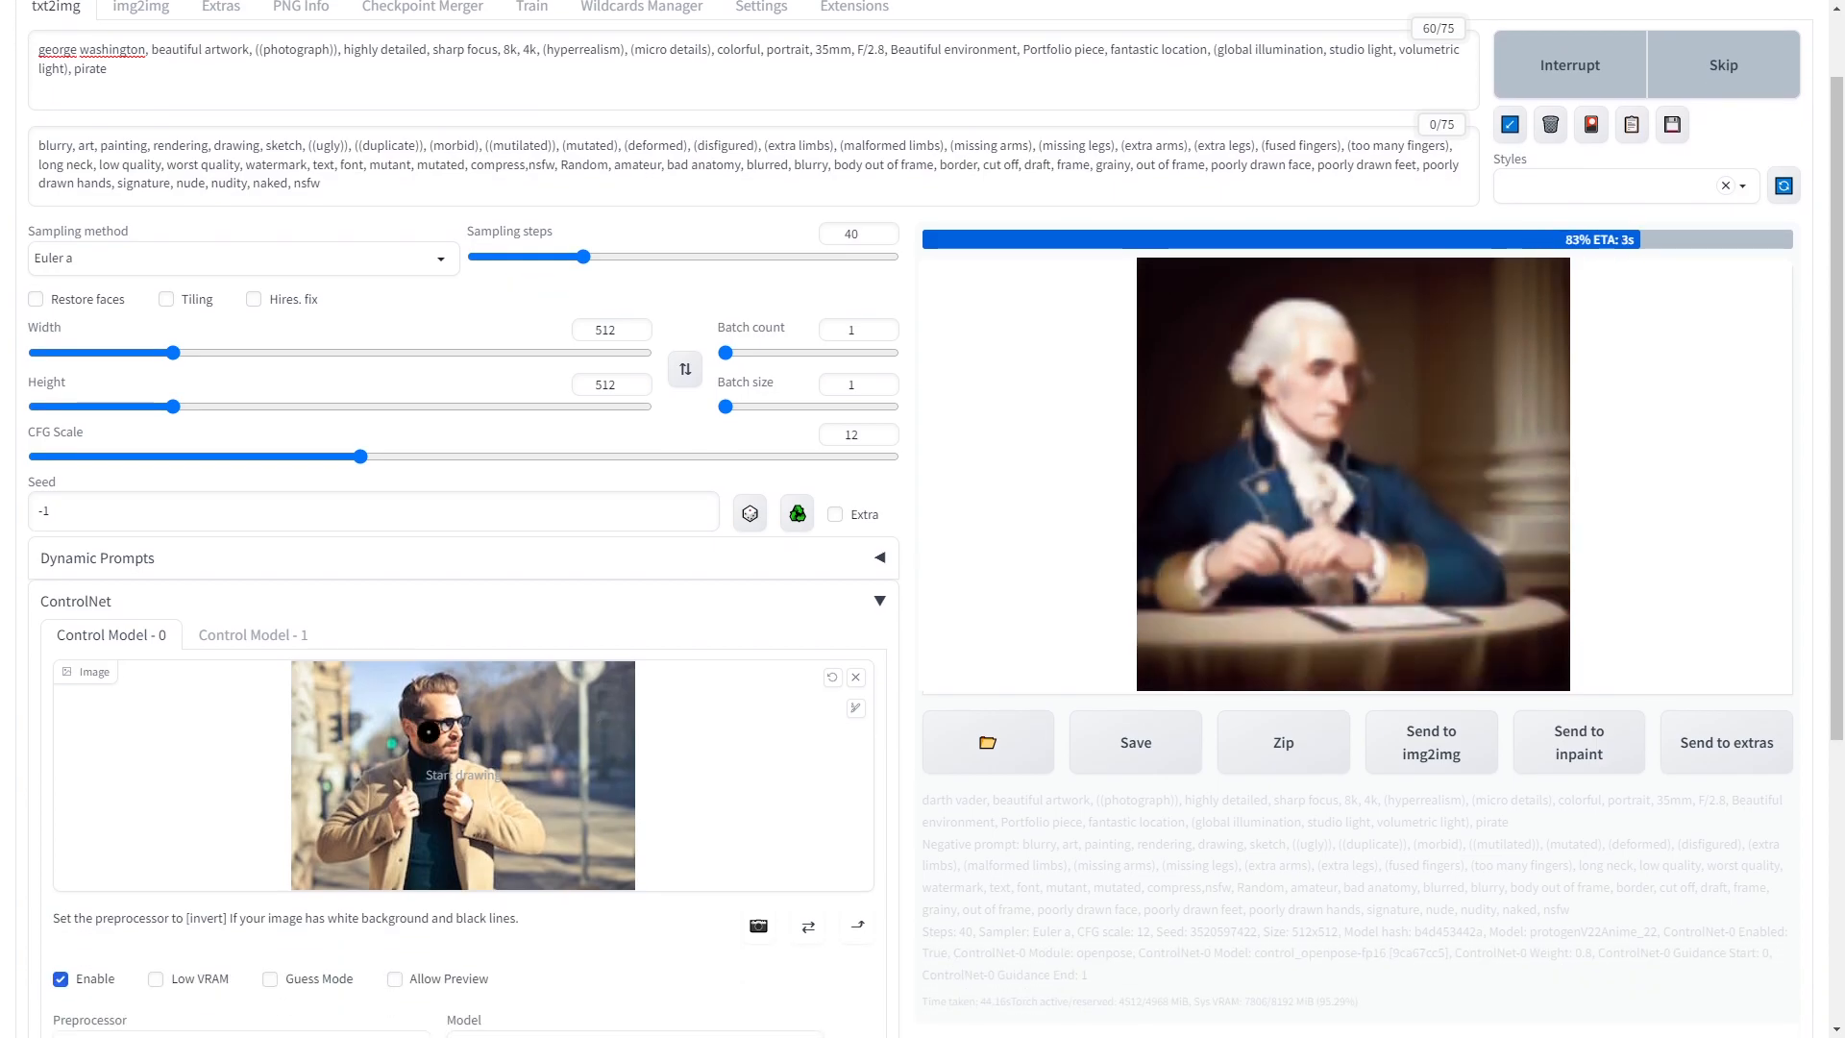
- View the generated George Washington image at full size and close the viewer
click(1299, 584)
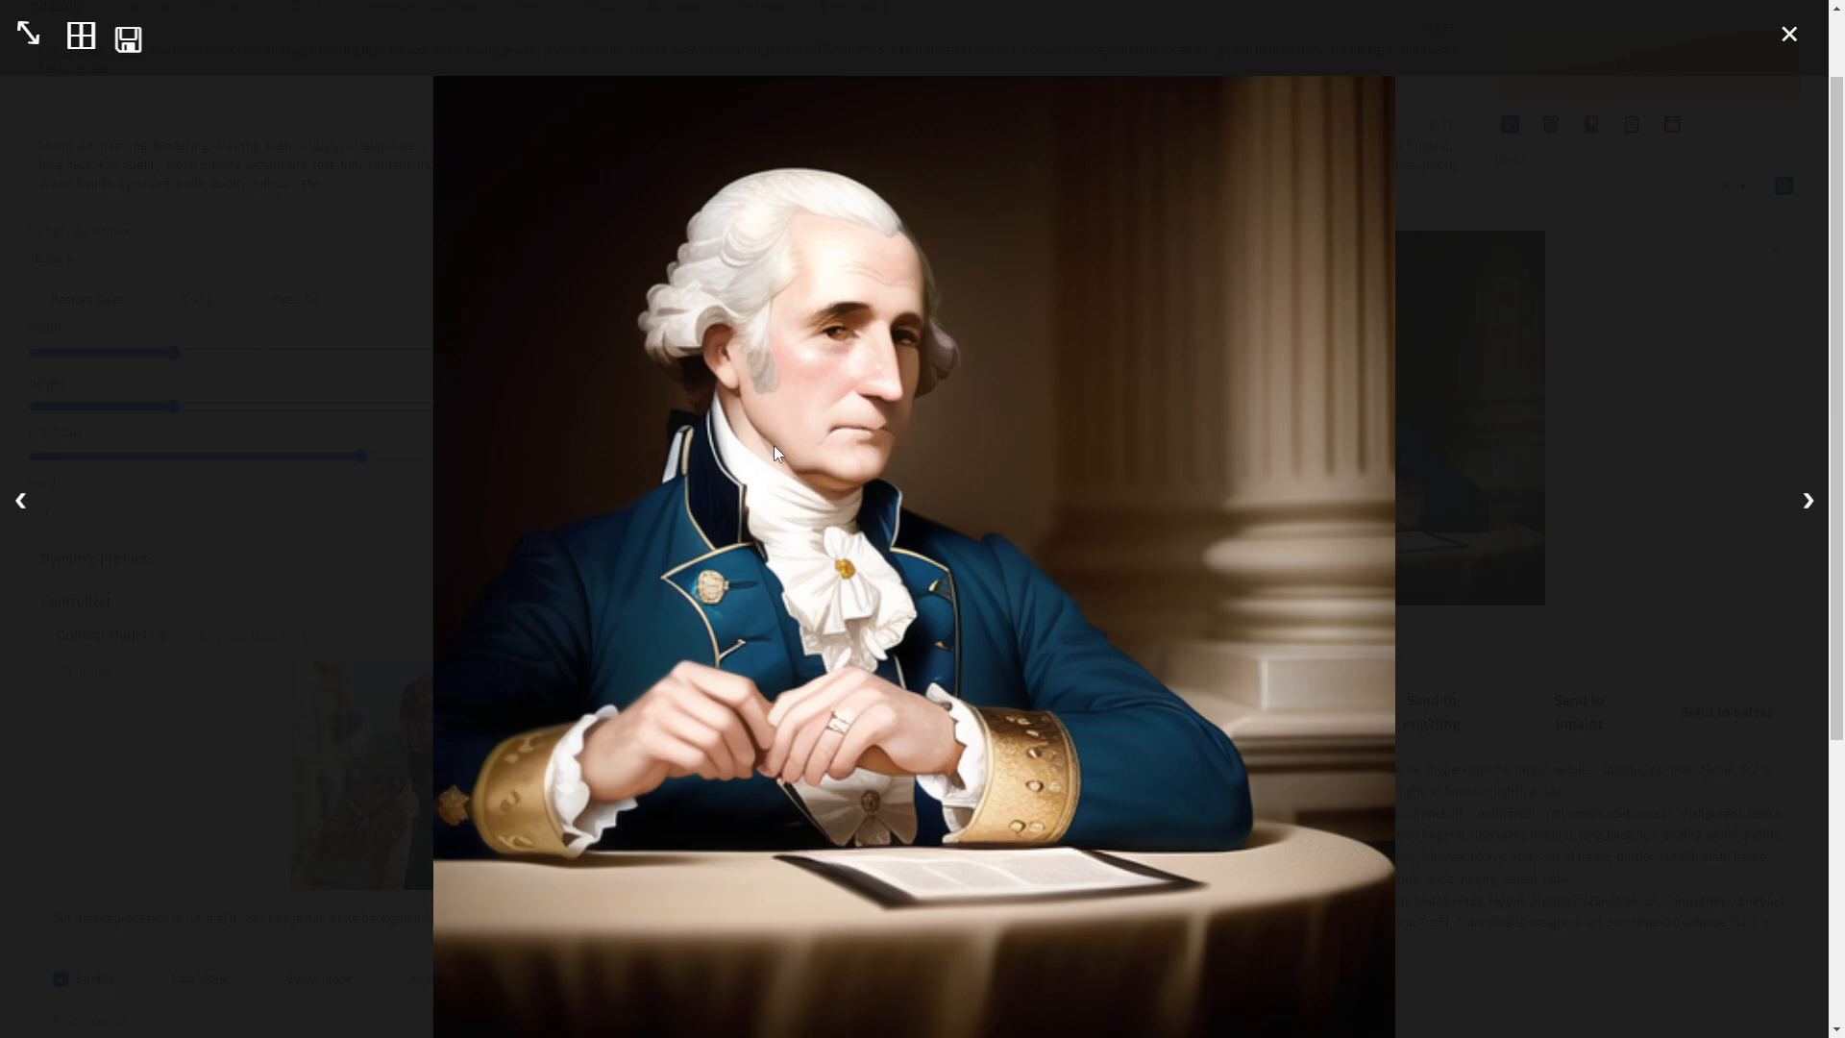
click(1626, 627)
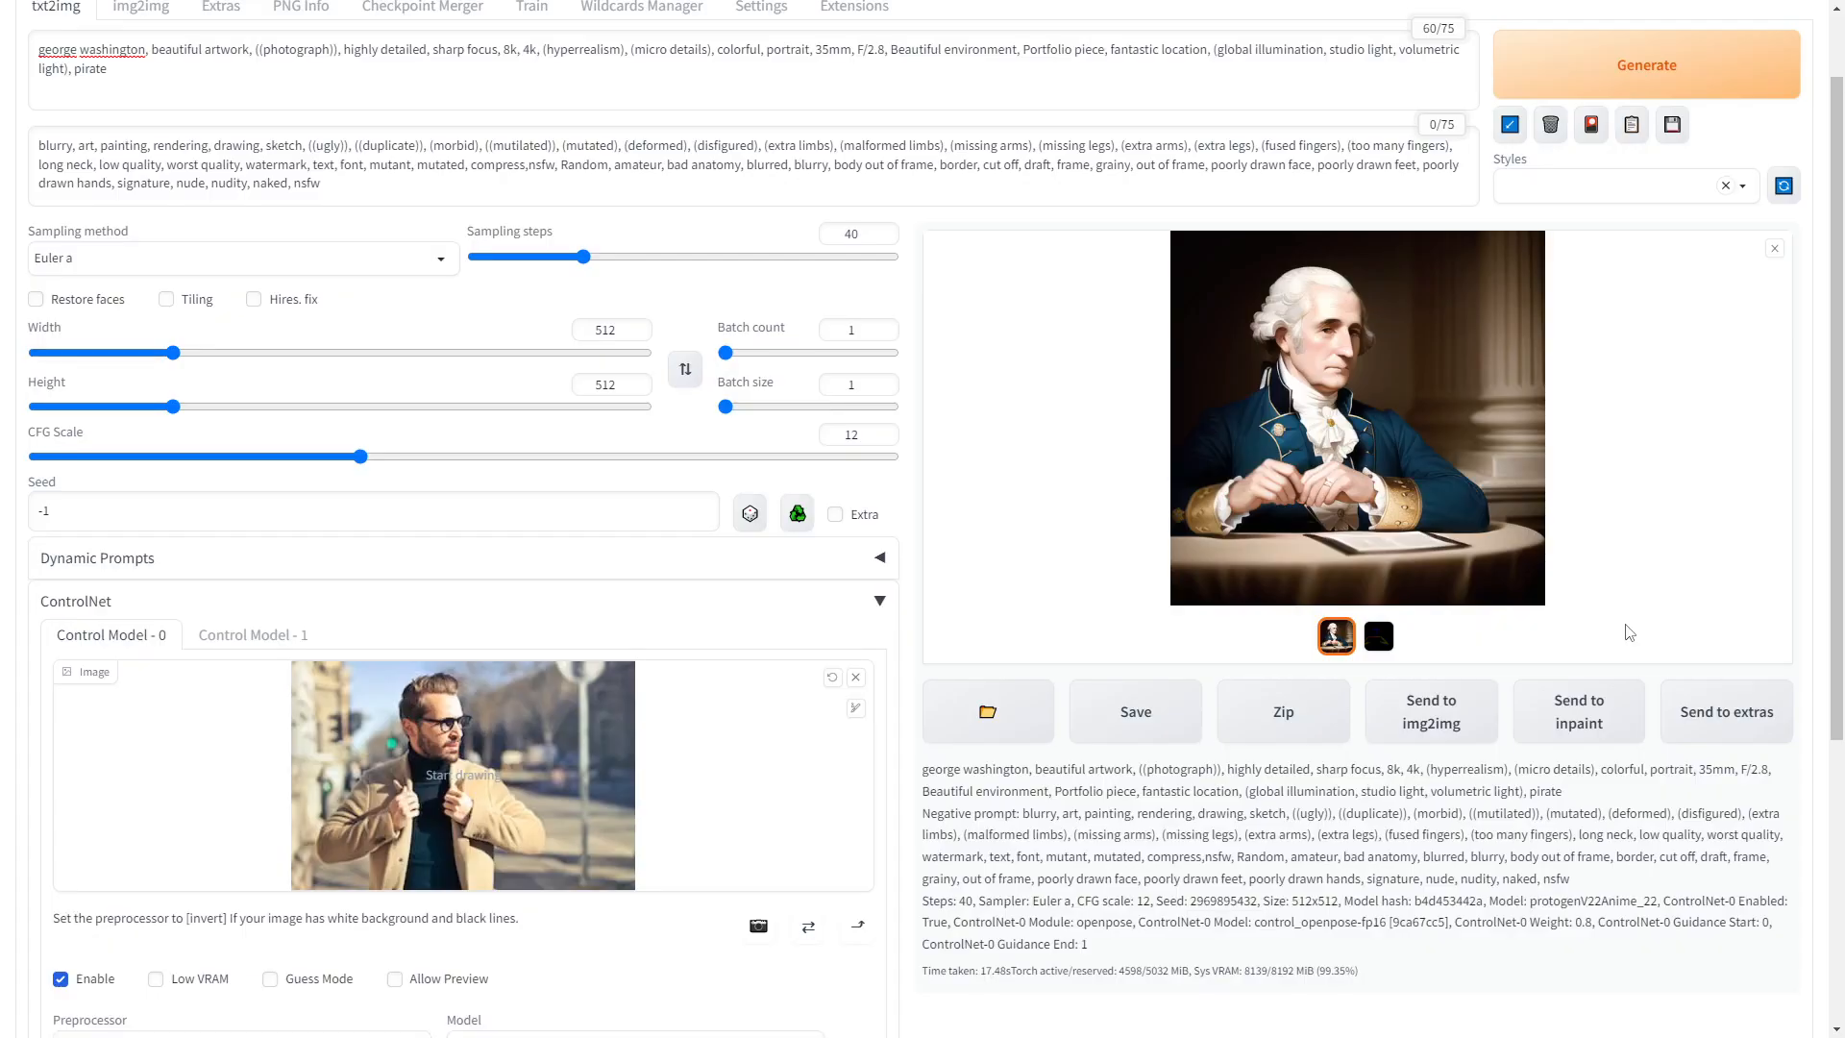
- Replace the ControlNet reference image with the black-and-white photo of the seated man
scroll(1424, 817, up, 1)
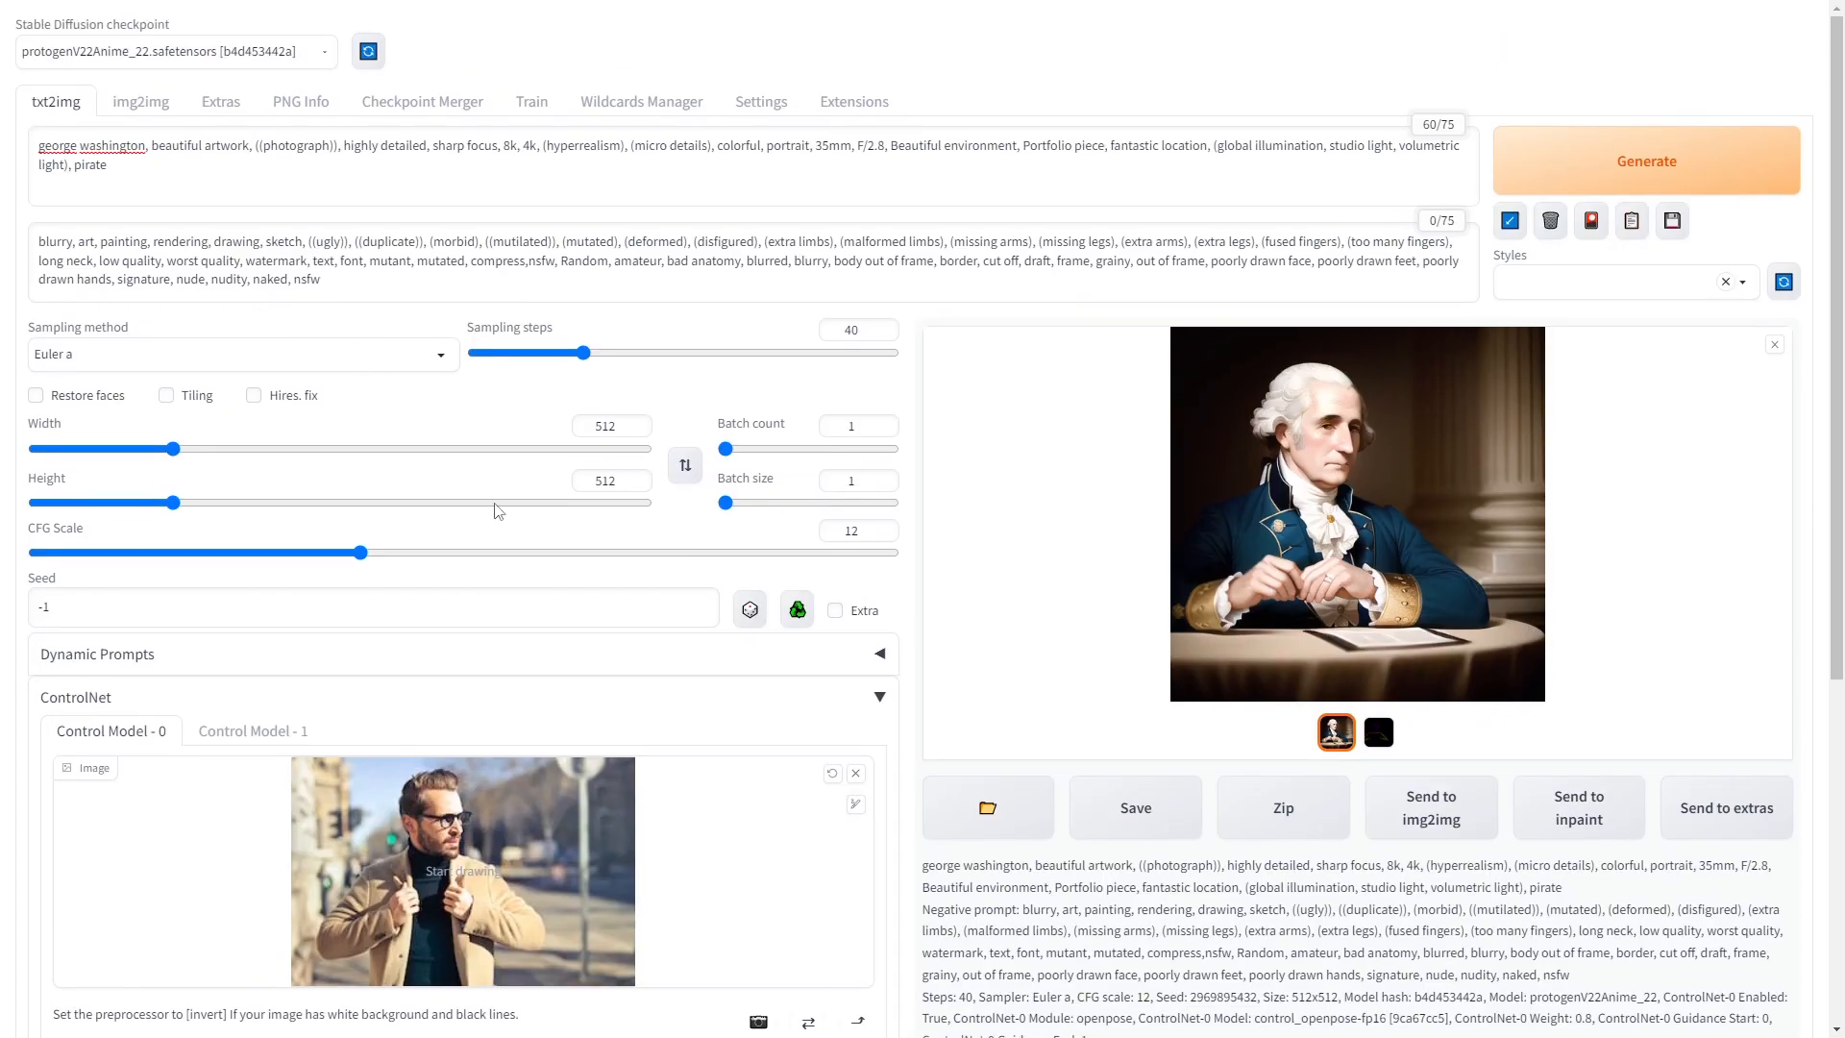
scroll(465, 468, down, 2)
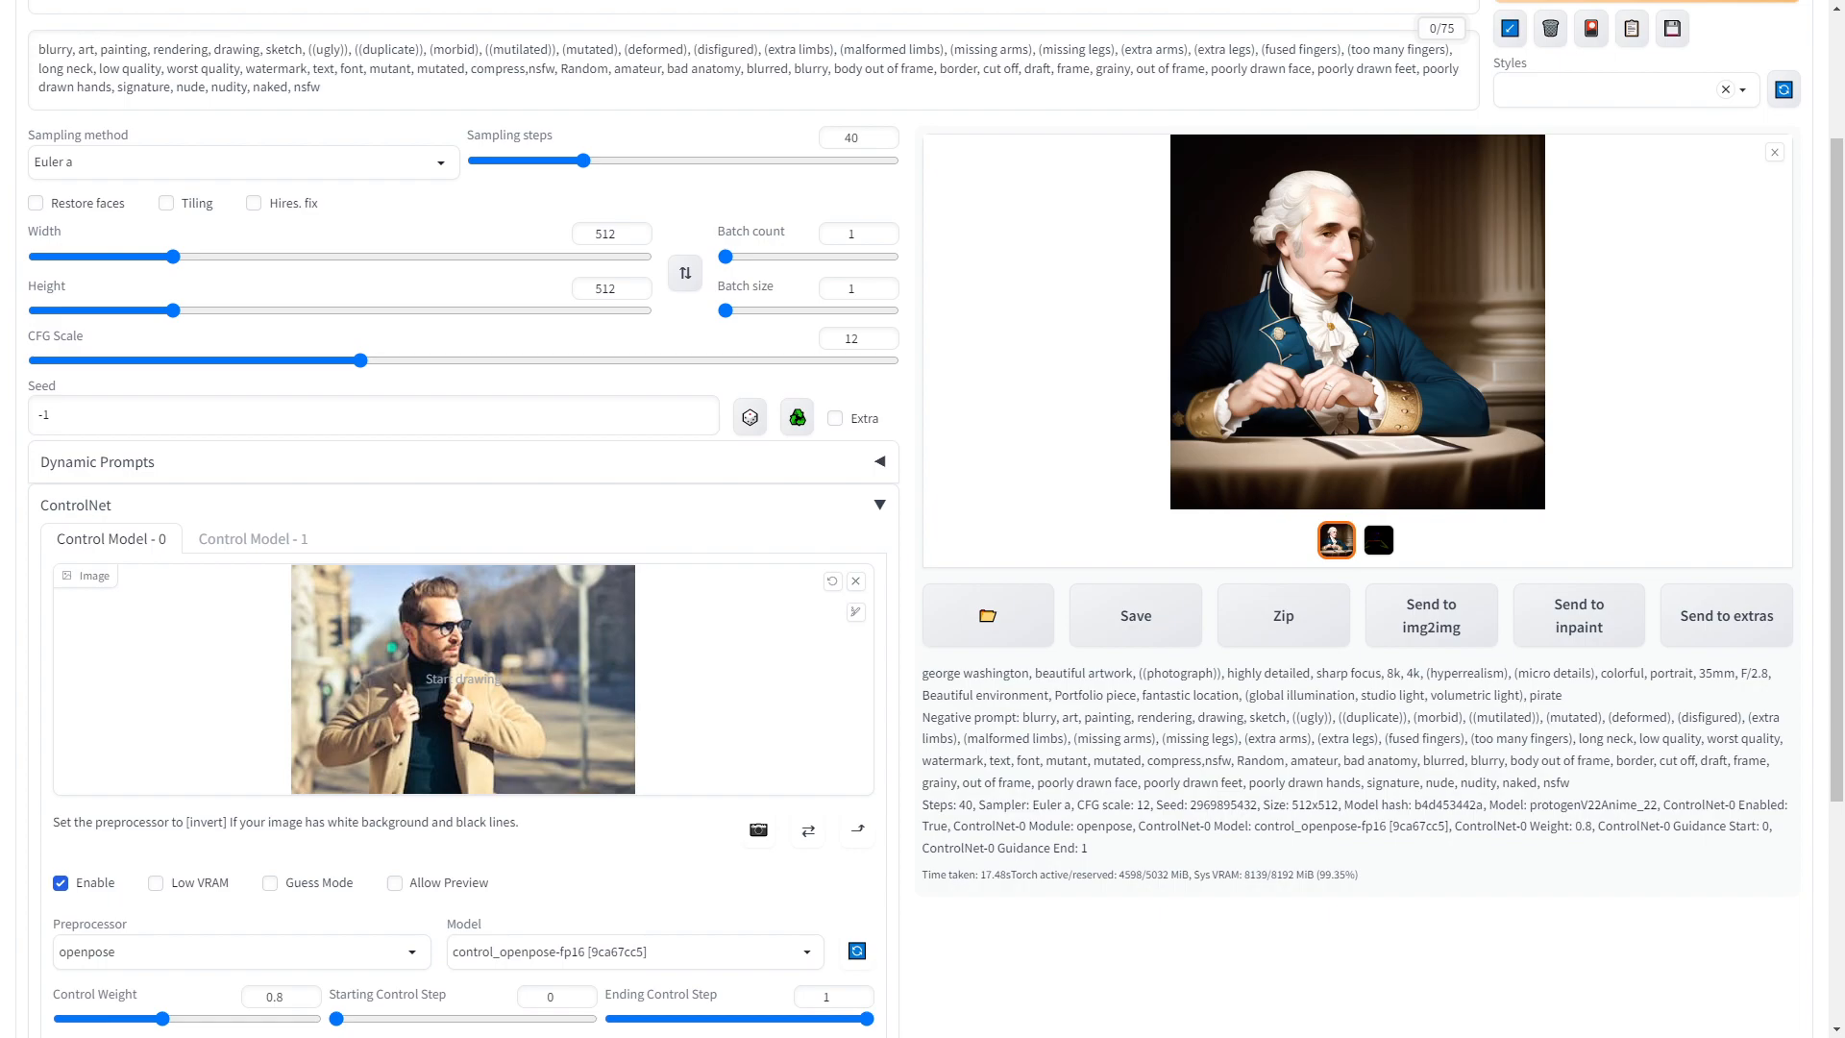
drag(1844, 665, 845, 716)
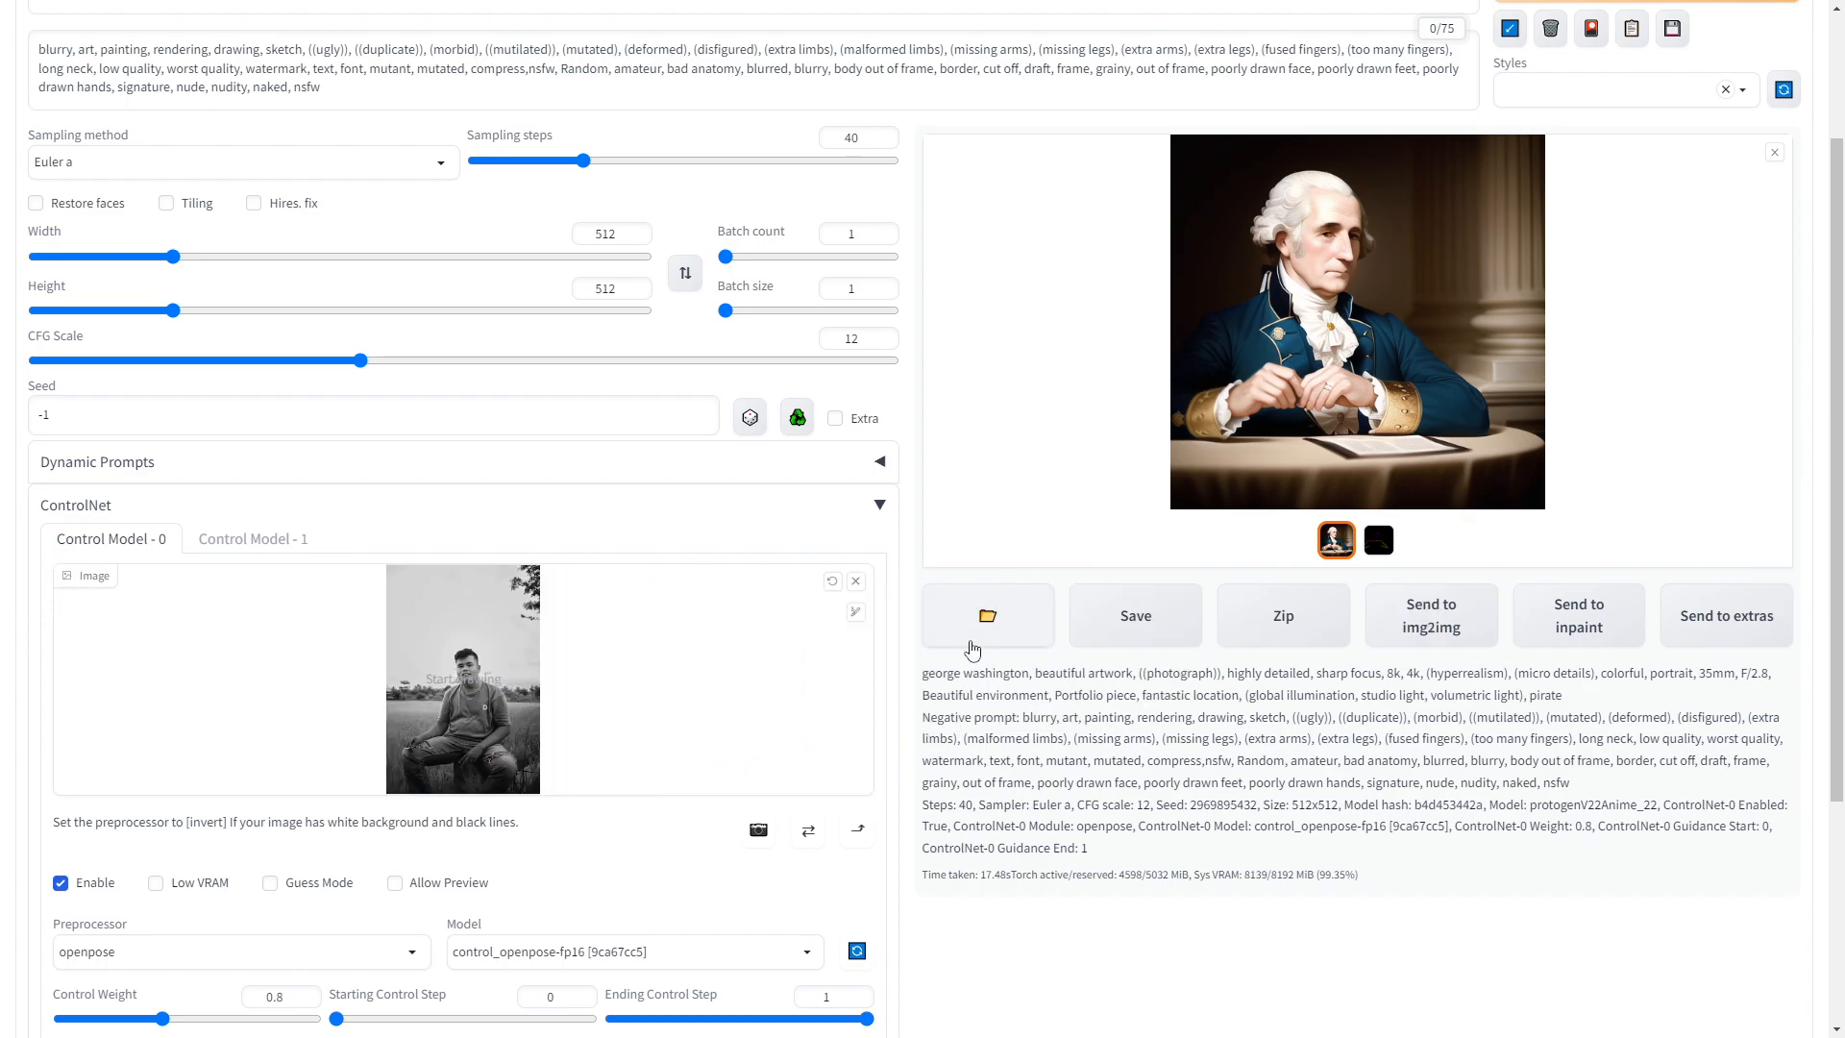
- Replace "george washington" in the prompt with "Henry VIII sitting on a throne" and generate a new image
scroll(174, 180, up, 2)
click(141, 145)
text(sitt)
key(BackSpace)
key(BackSpace)
key(BackSpace)
key(BackSpace)
key(BackSpace)
key(BackSpace)
key(BackSpace)
key(BackSpace)
key(BackSpace)
key(BackSpace)
key(BackSpace)
key(BackSpace)
key(BackSpace)
key(BackSpace)
key(BackSpace)
key(BackSpace)
key(BackSpace)
key(BackSpace)
key(BackSpace)
key(BackSpace)
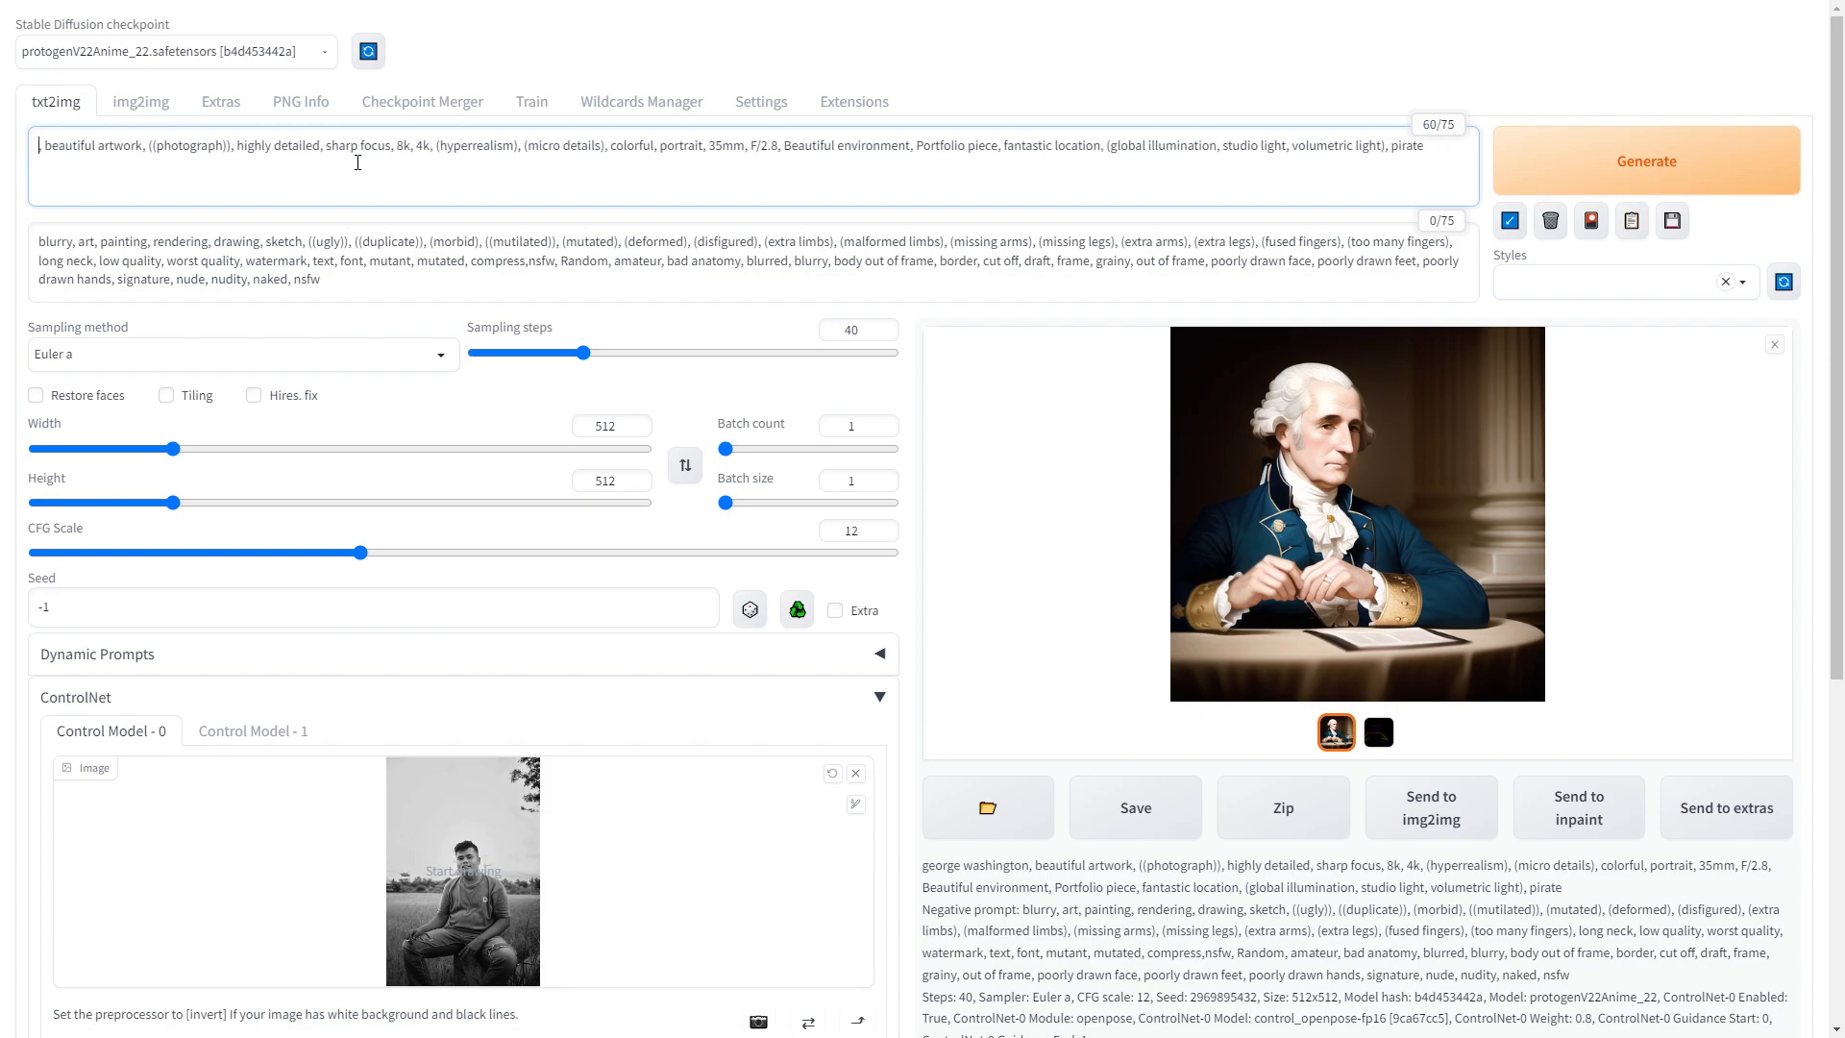
text(Hen)
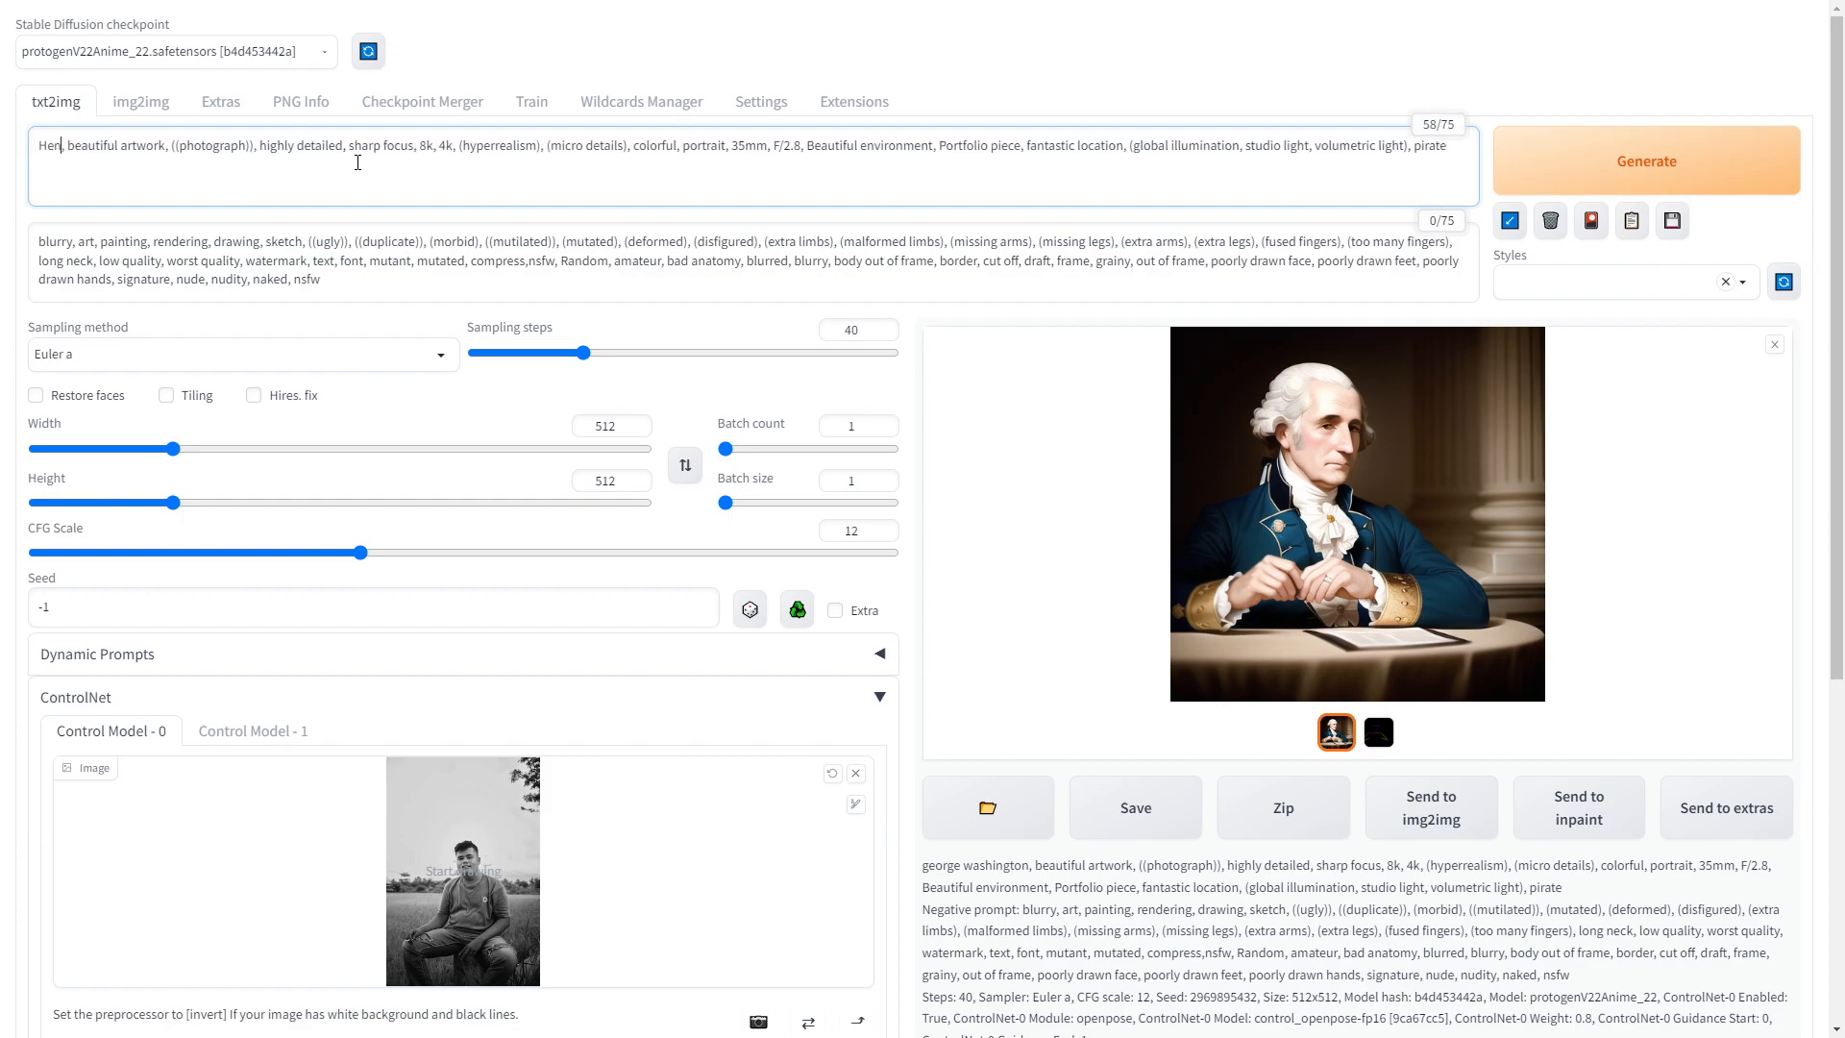
text(ry )
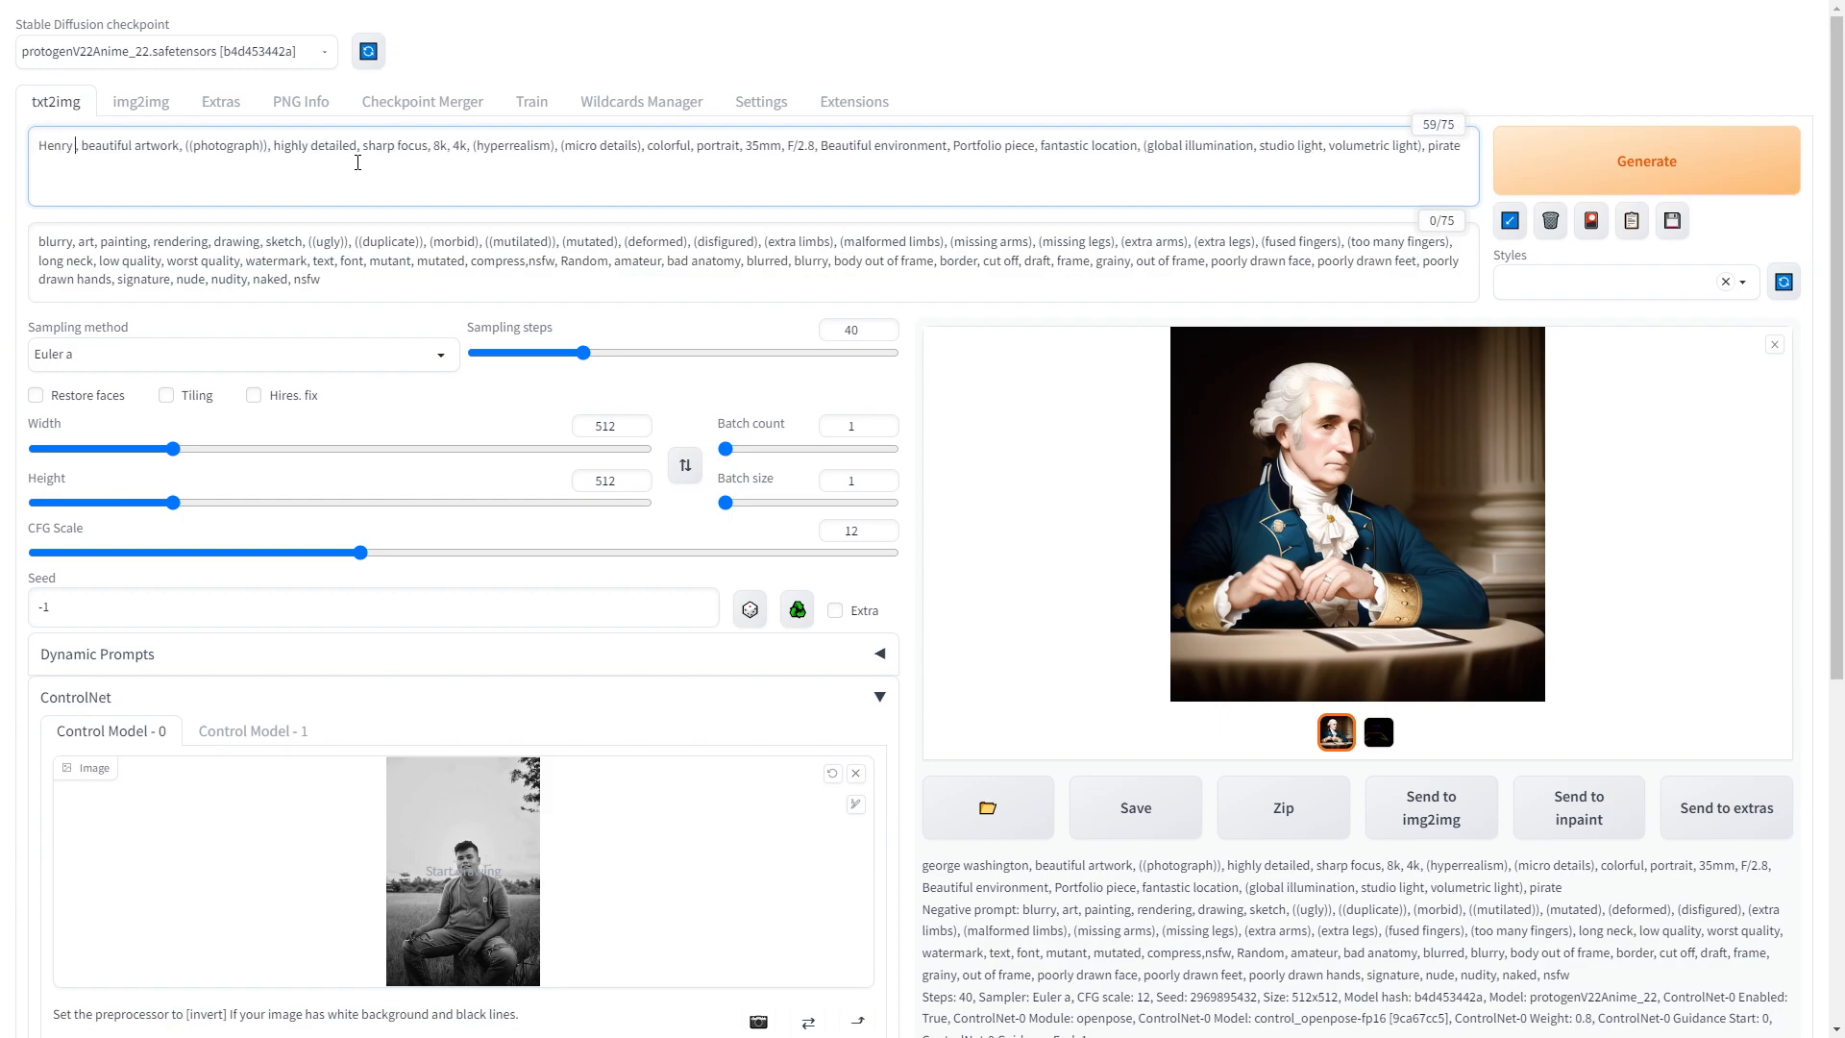
text(VIII s)
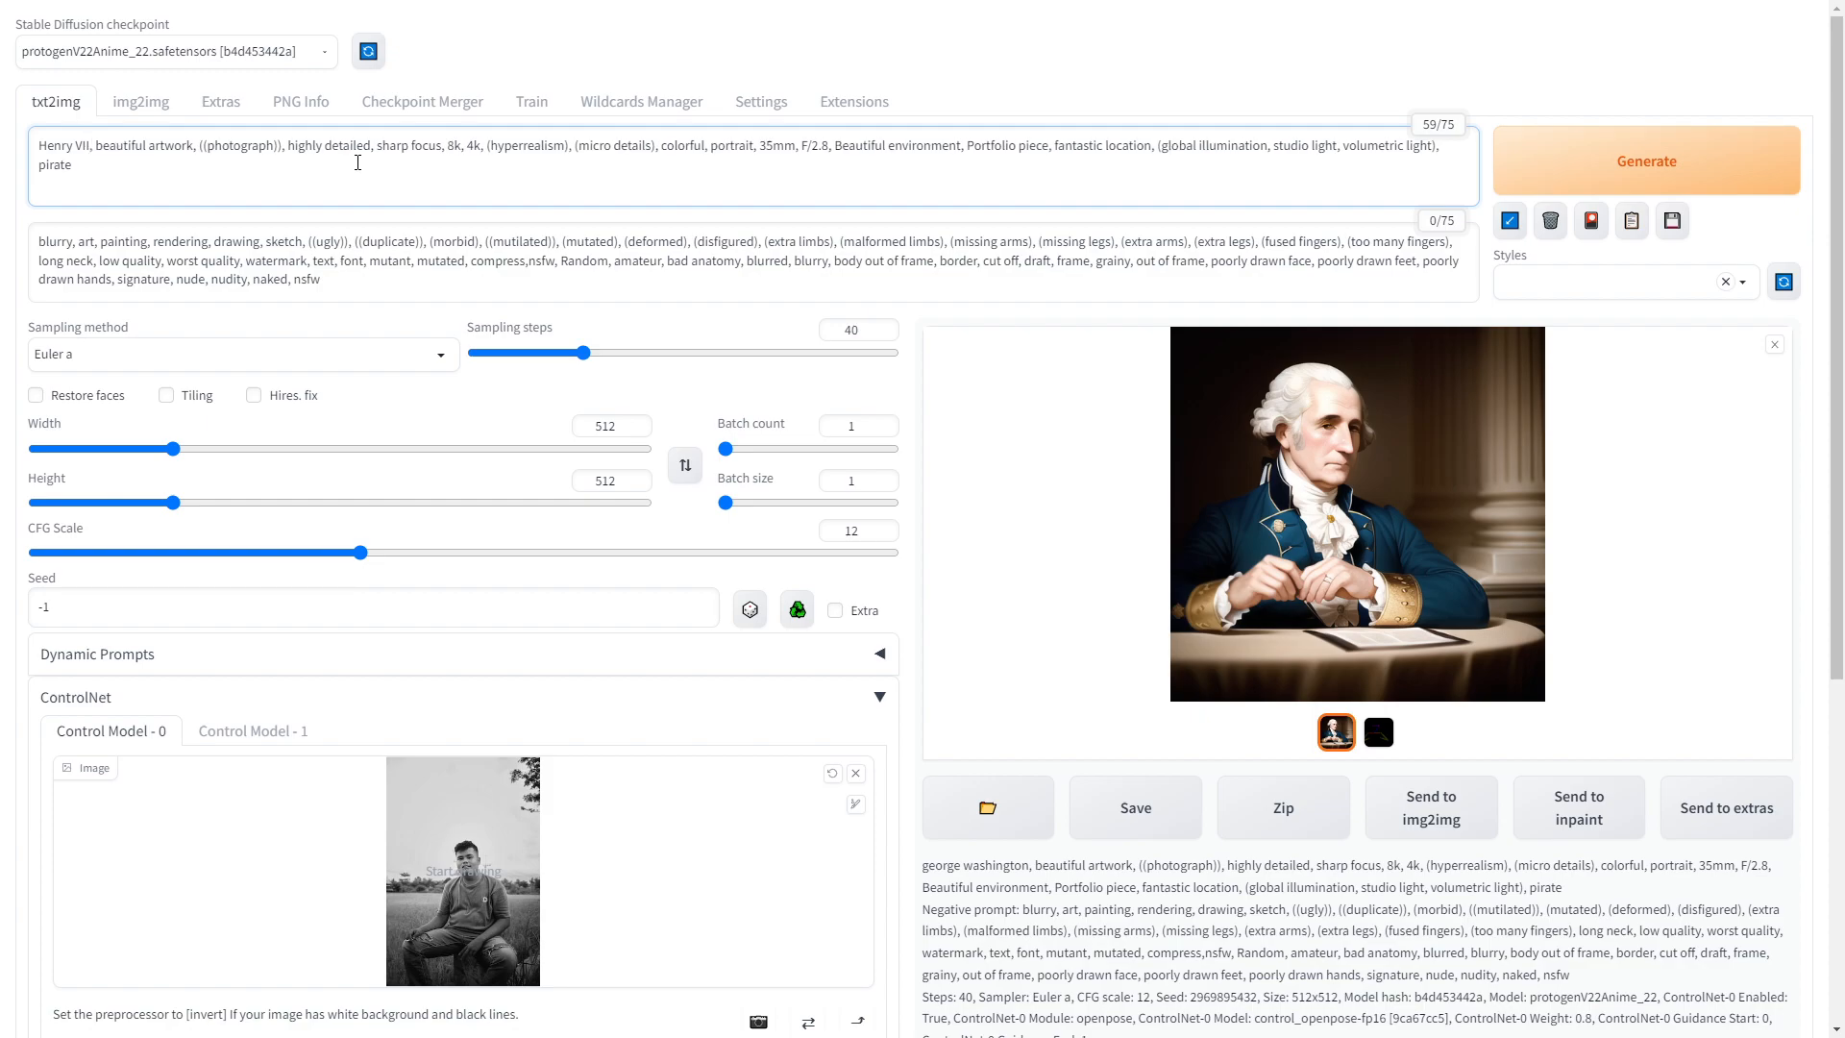
text(itting on a)
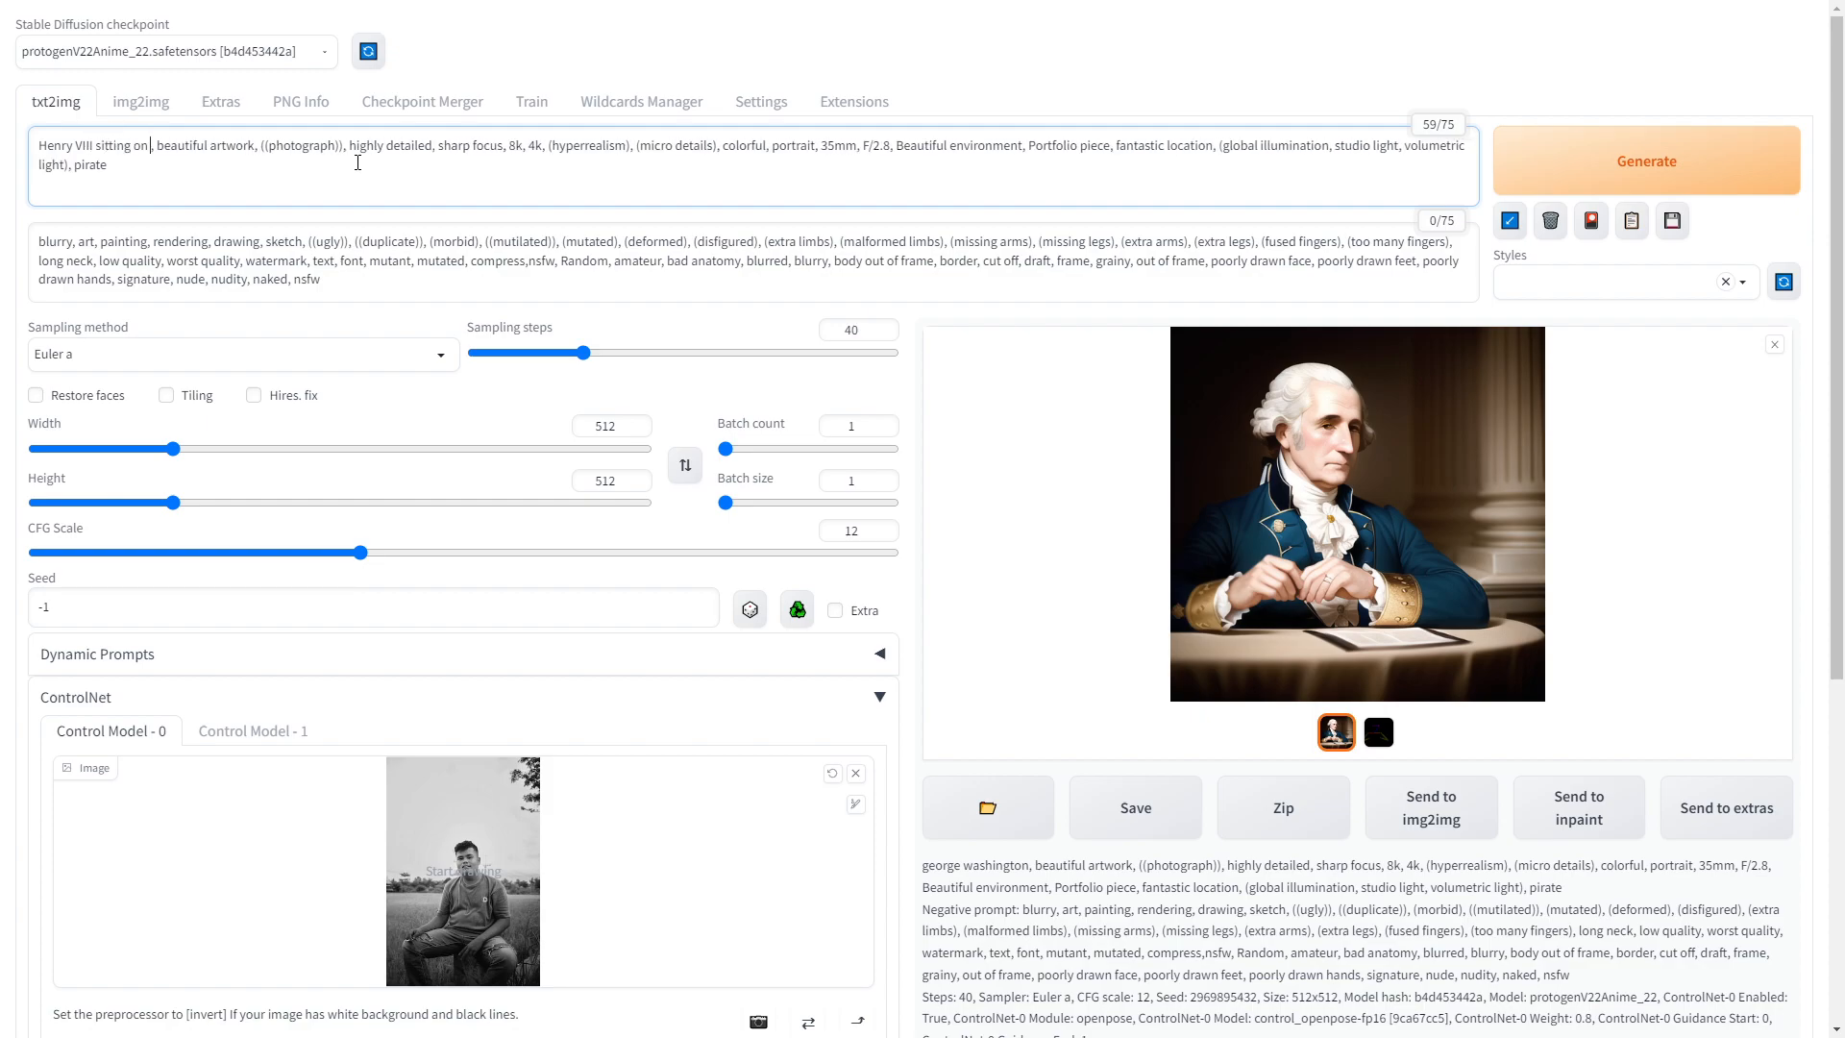
text( throne)
click(1577, 178)
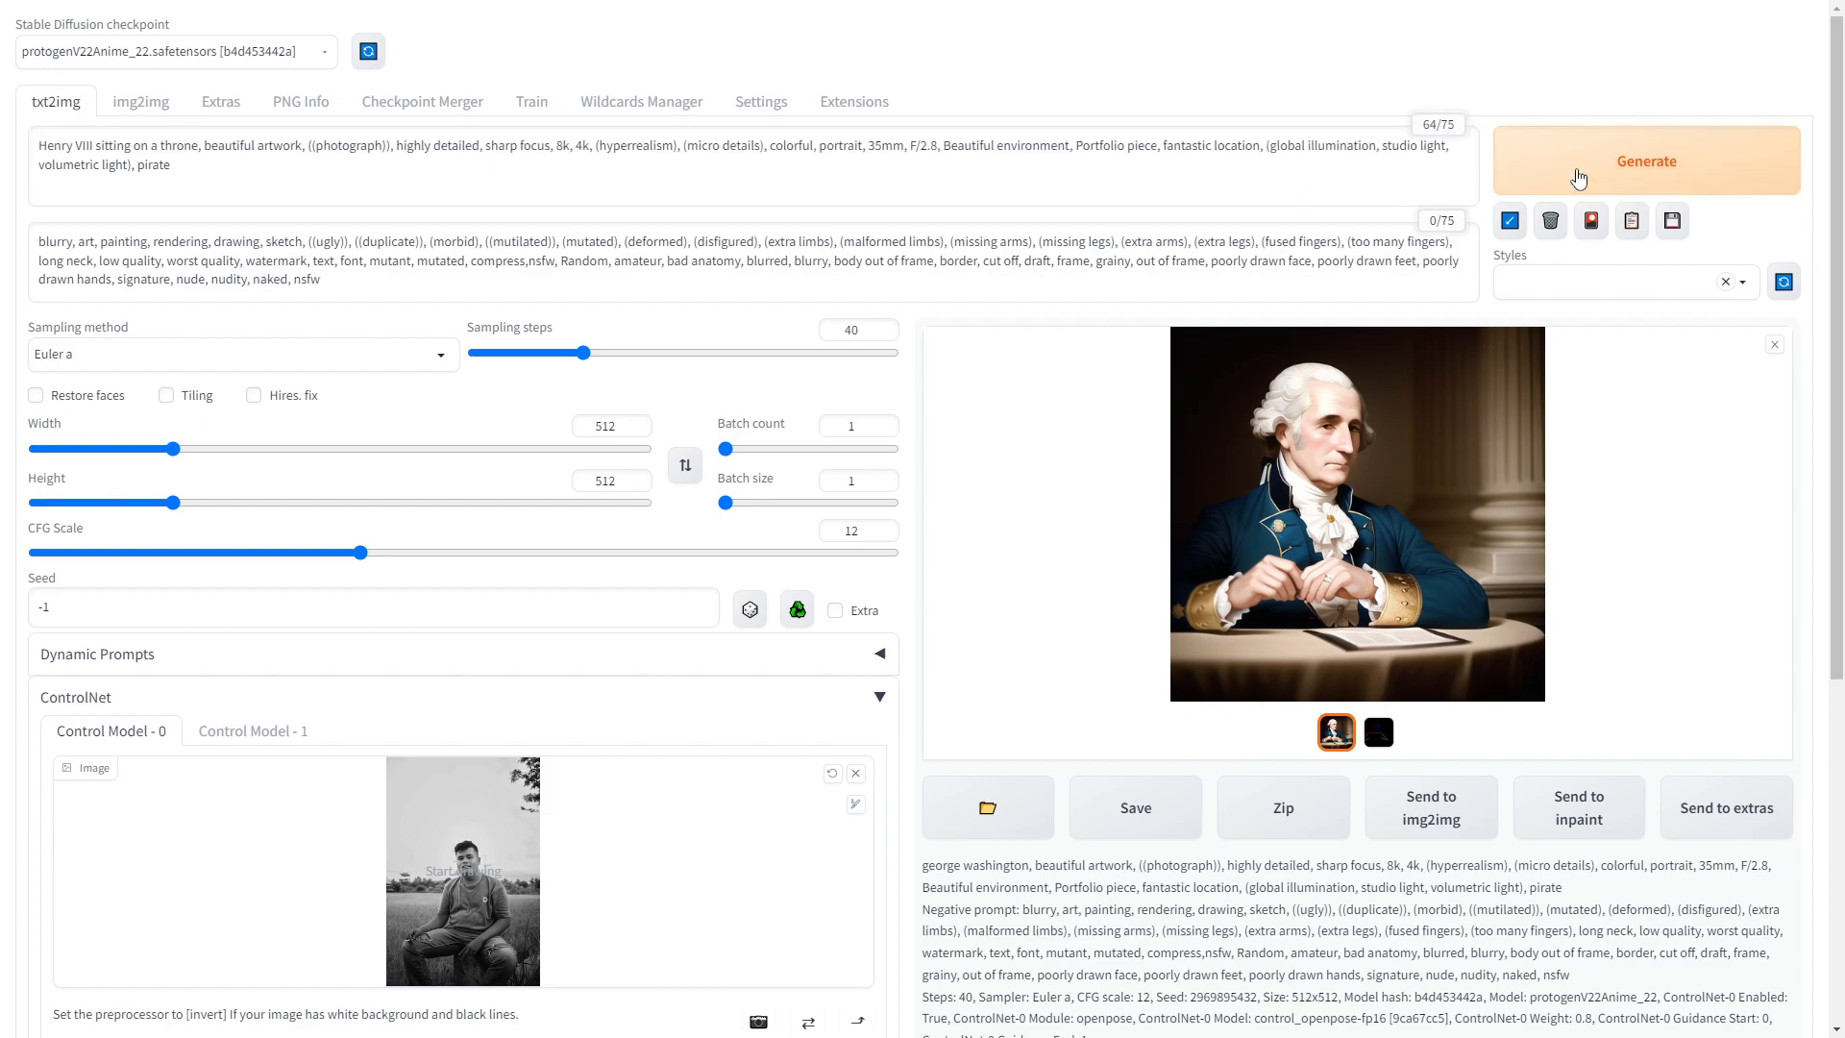
scroll(1522, 538, down, 1)
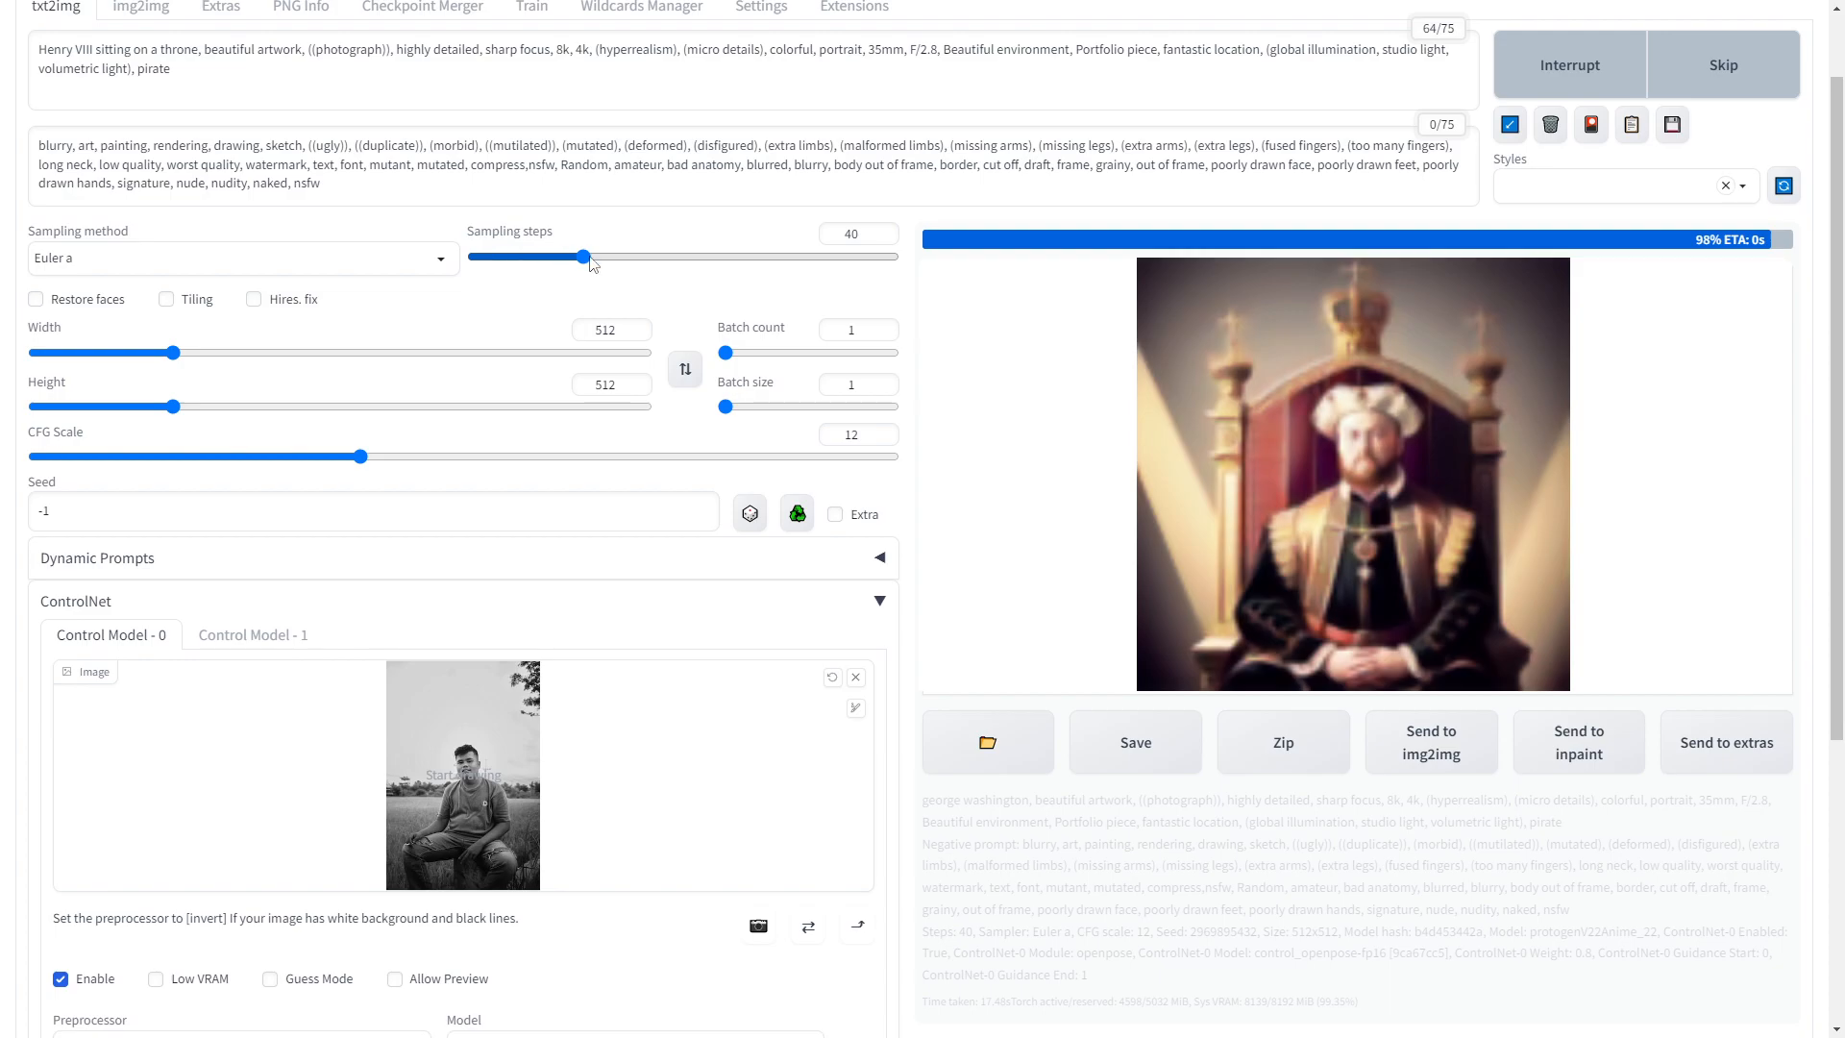
scroll(1667, 567, up, 1)
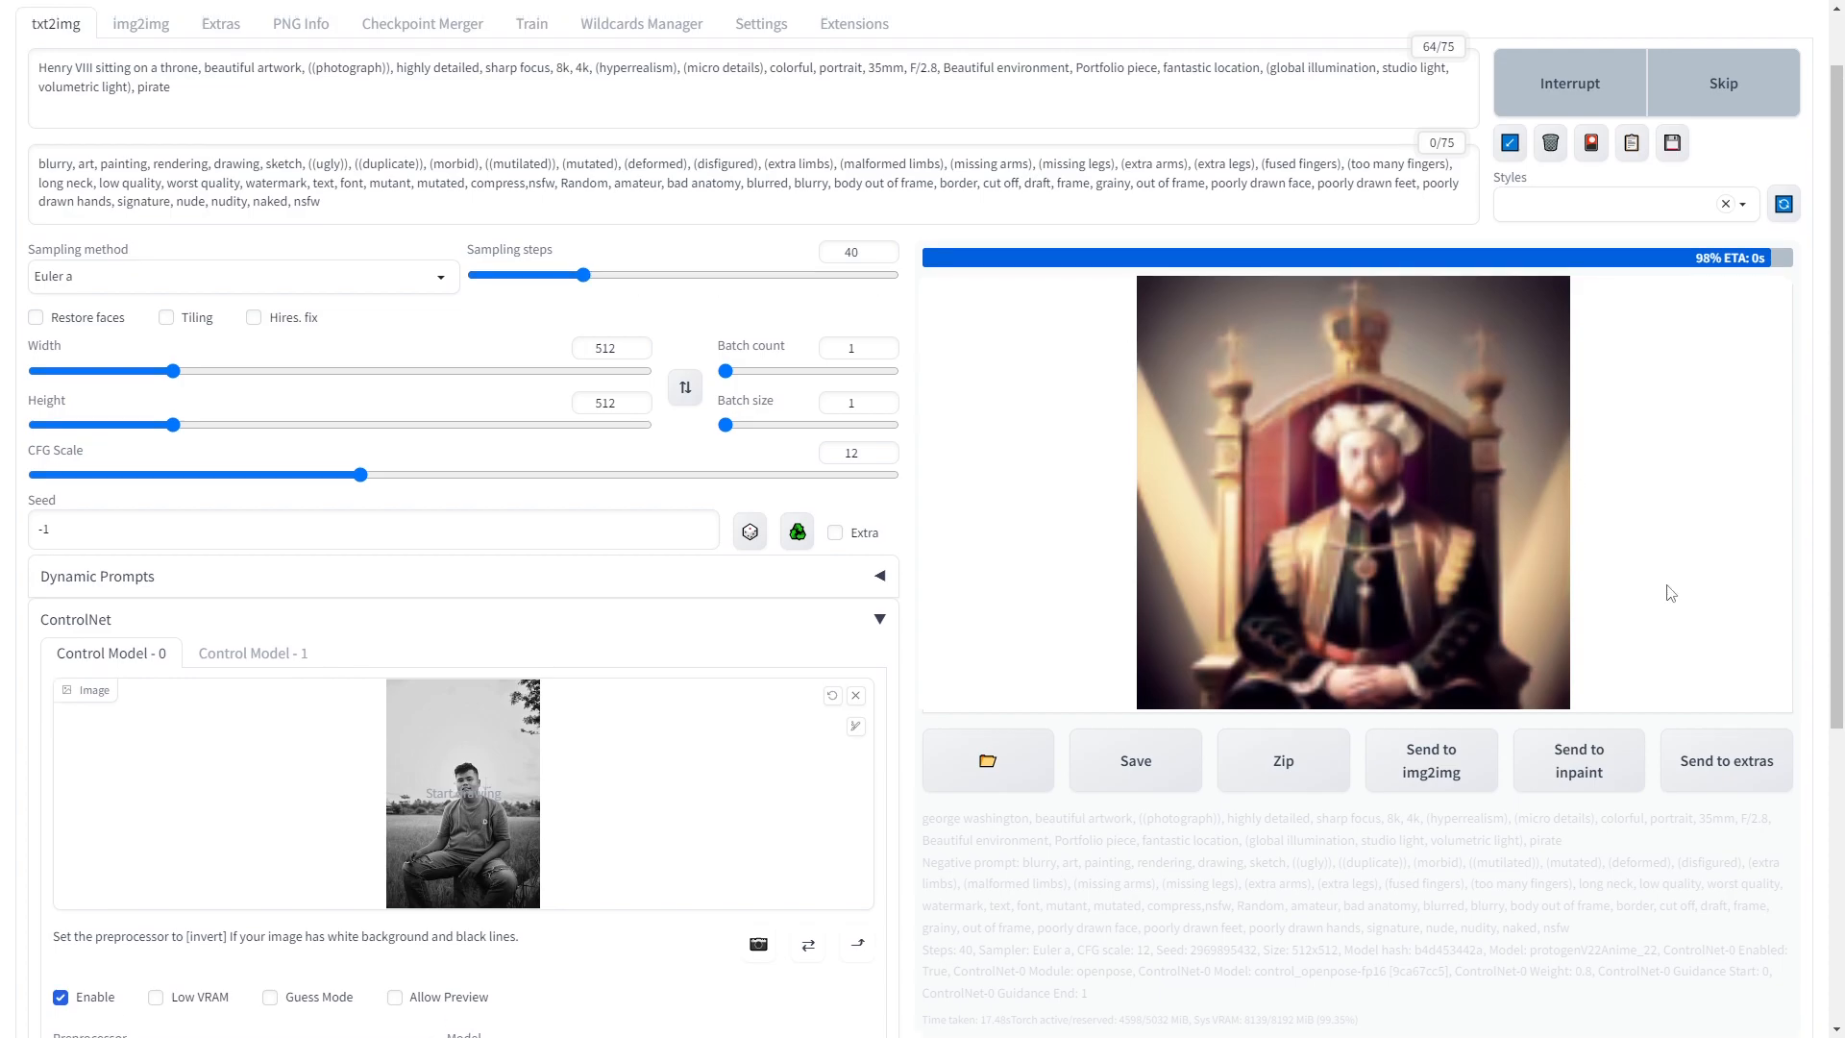
- Compare the Henry VIII preview with the seated man's reference photo and review the ControlNet openpose settings
scroll(1667, 597, down, 1)
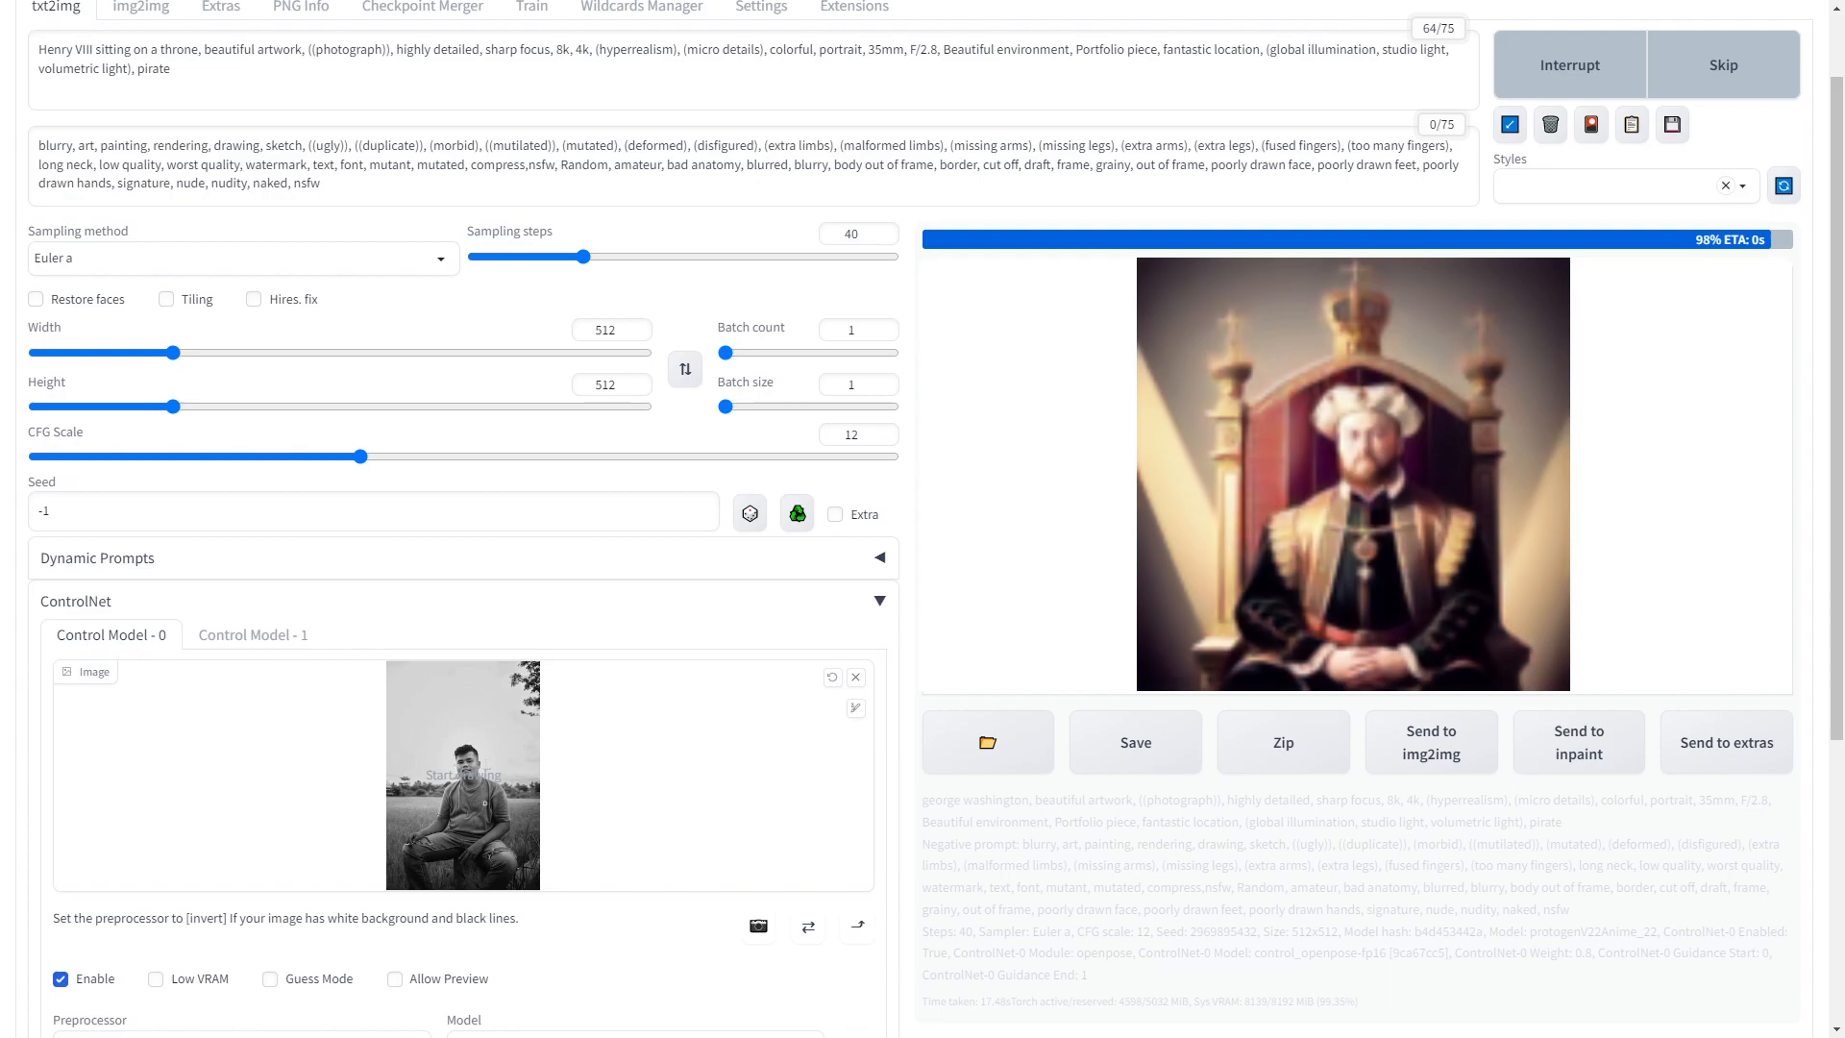
scroll(1696, 560, up, 1)
scroll(1695, 560, down, 2)
scroll(1696, 560, up, 2)
scroll(1696, 560, down, 1)
scroll(1696, 560, down, 1)
scroll(1456, 373, down, 1)
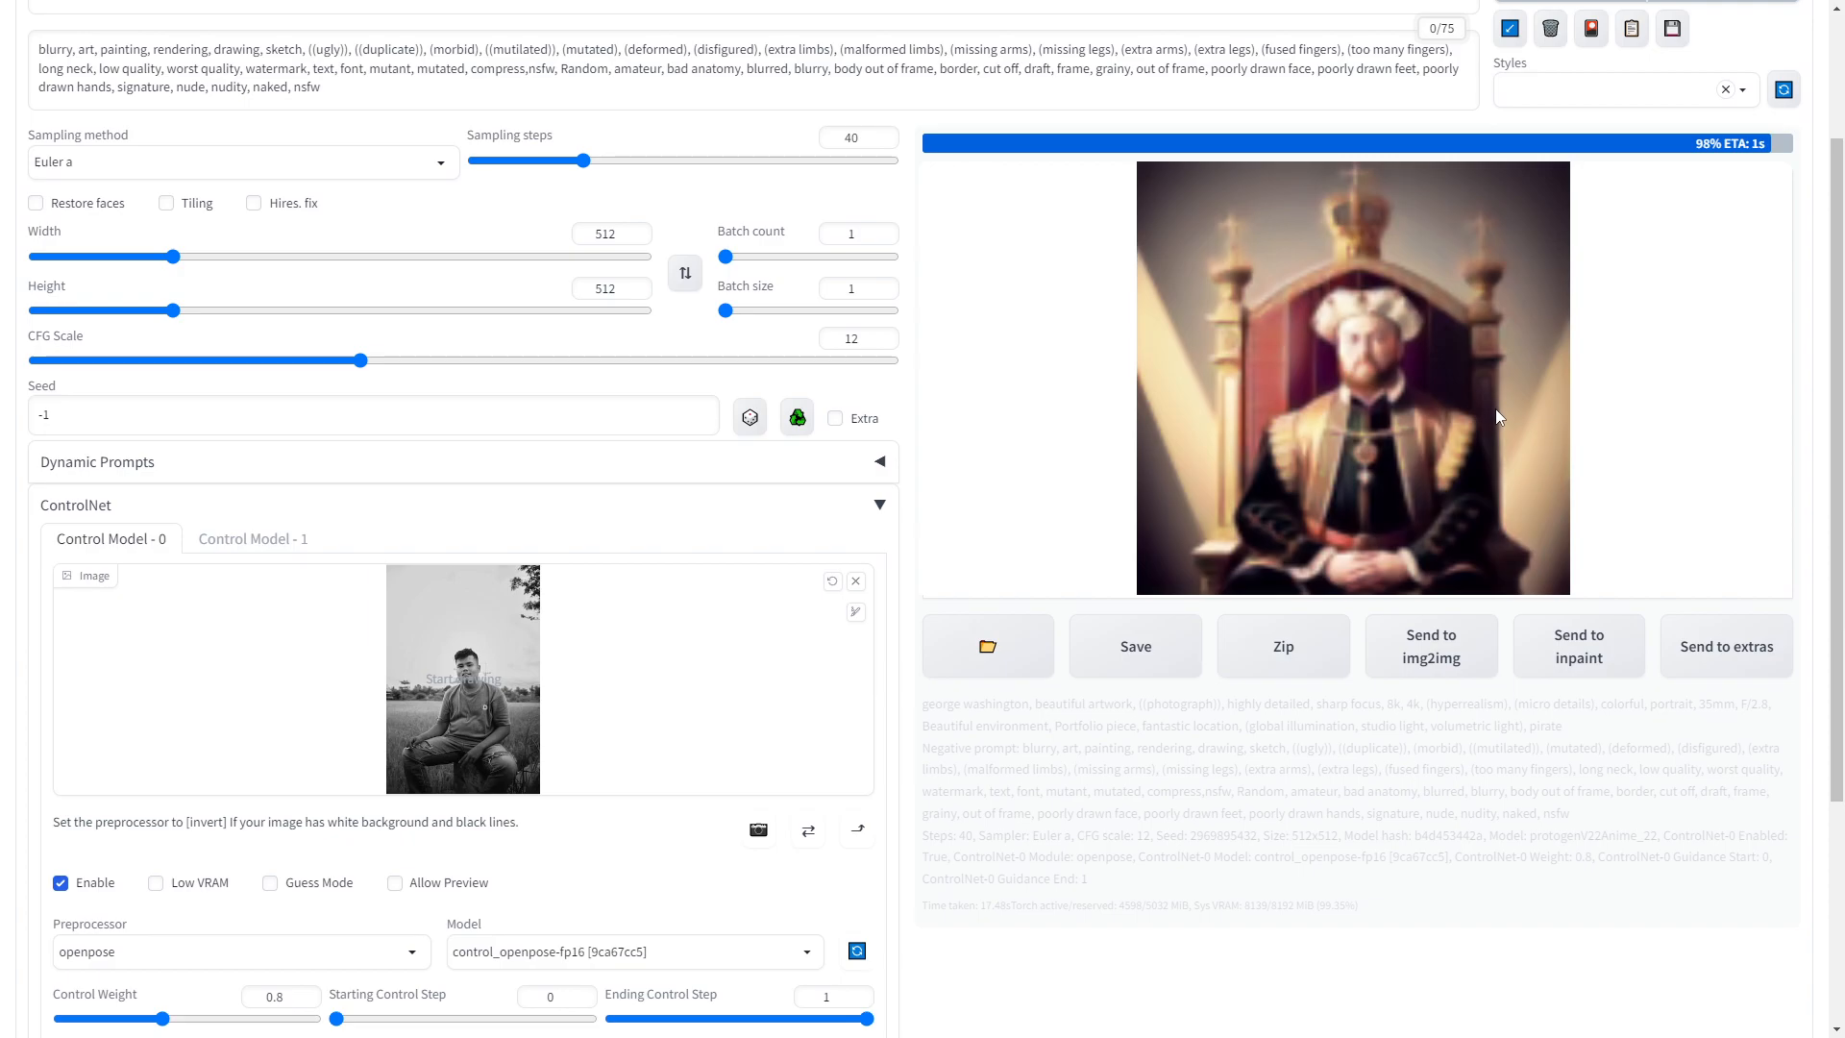
scroll(1495, 407, up, 1)
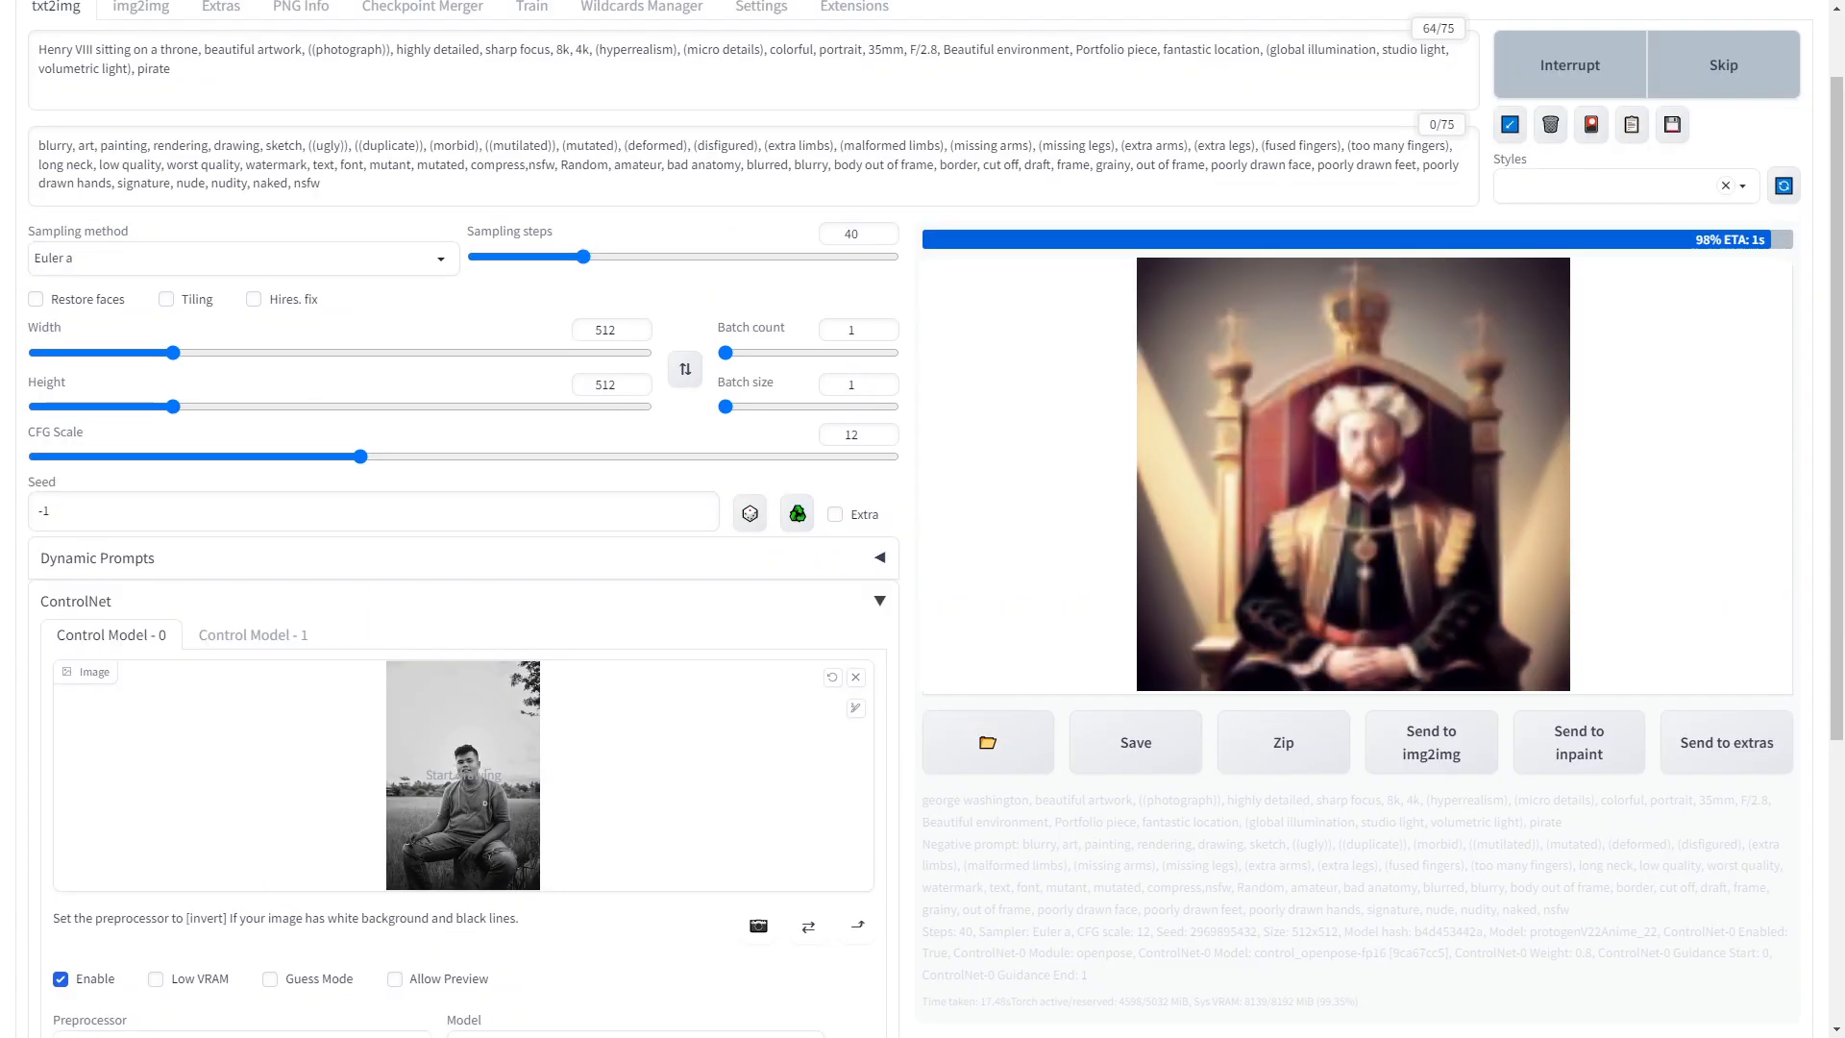
scroll(1249, 238, up, 1)
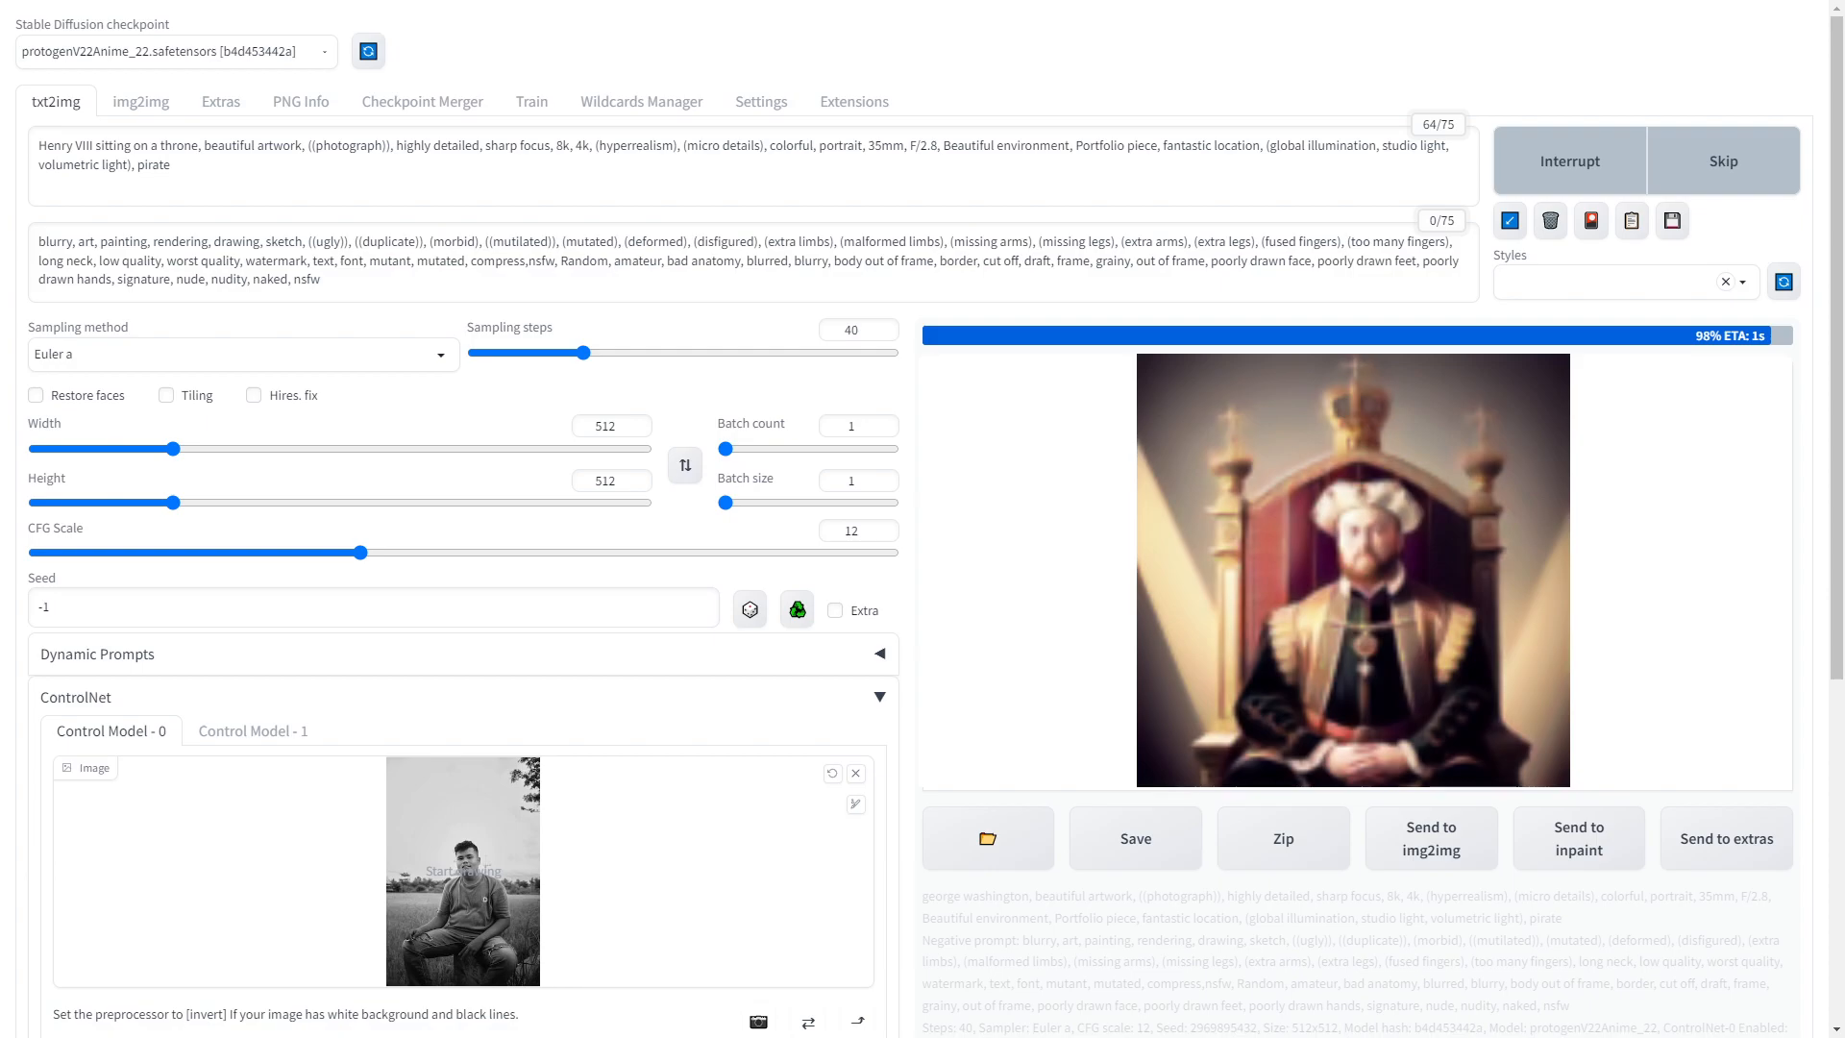
scroll(1741, 571, down, 3)
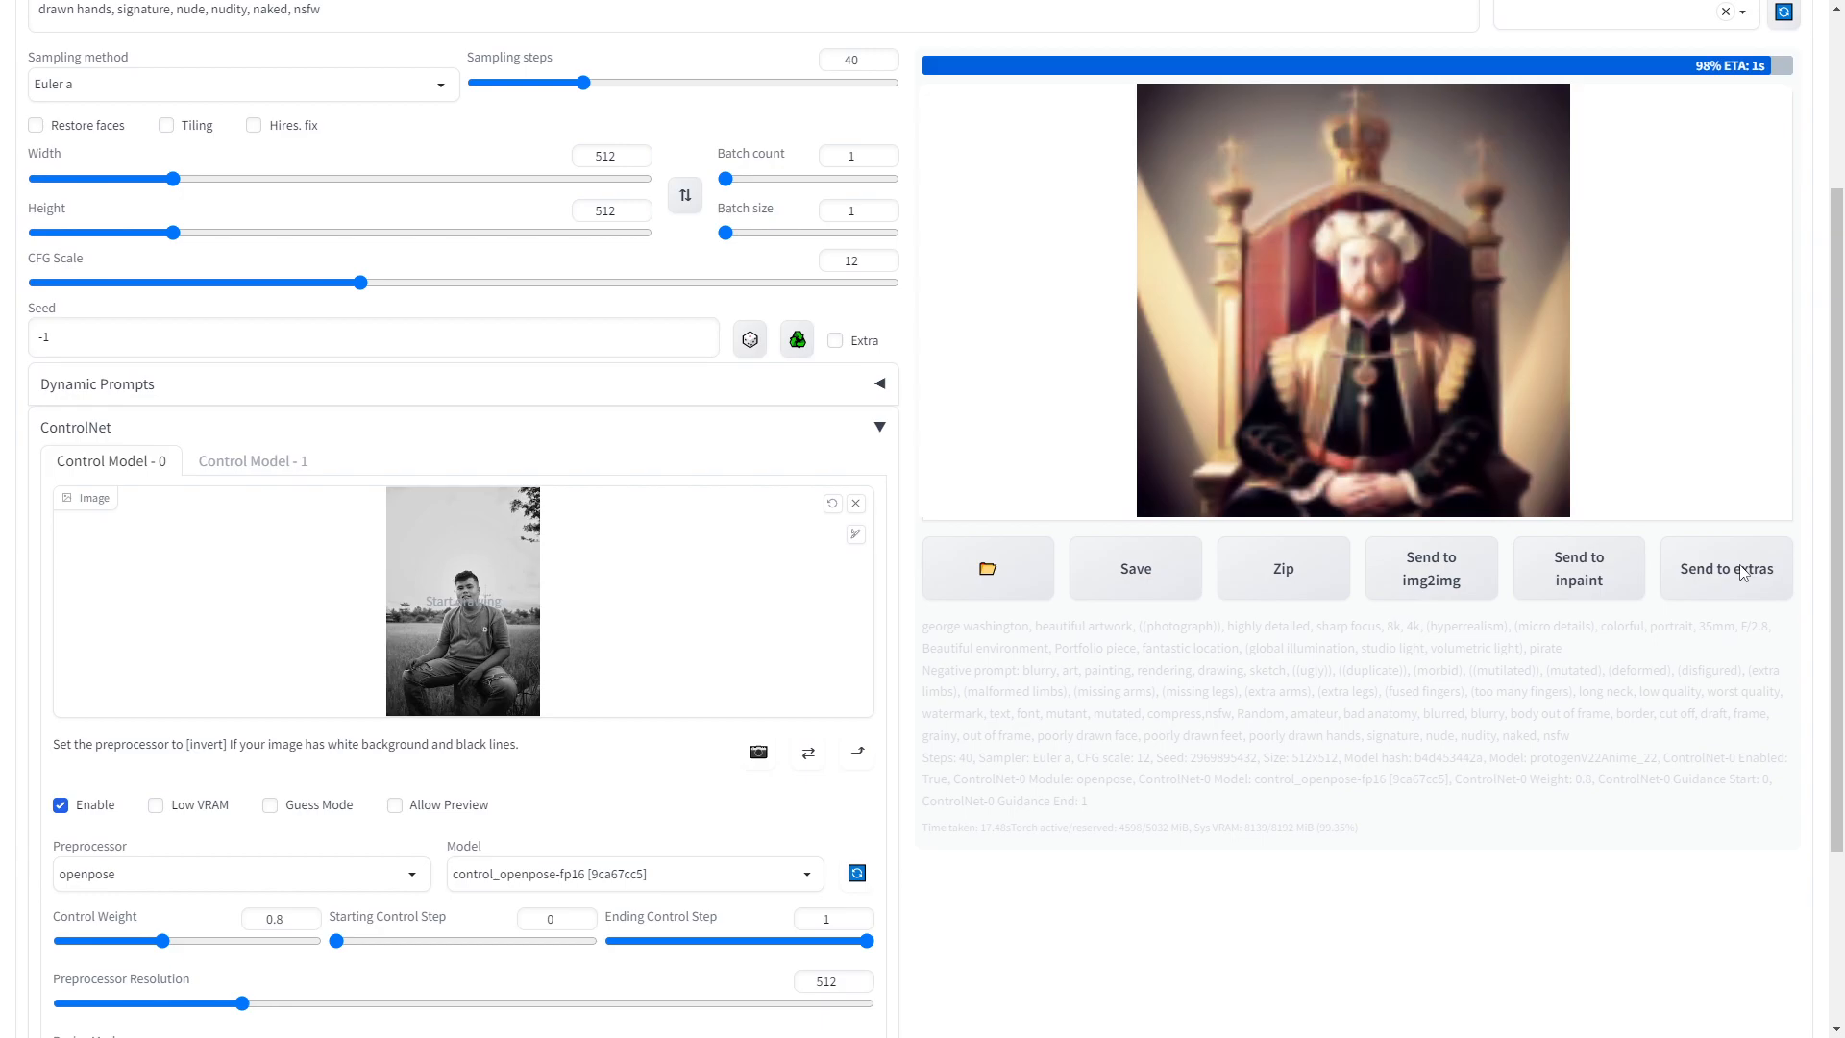
scroll(1558, 519, up, 2)
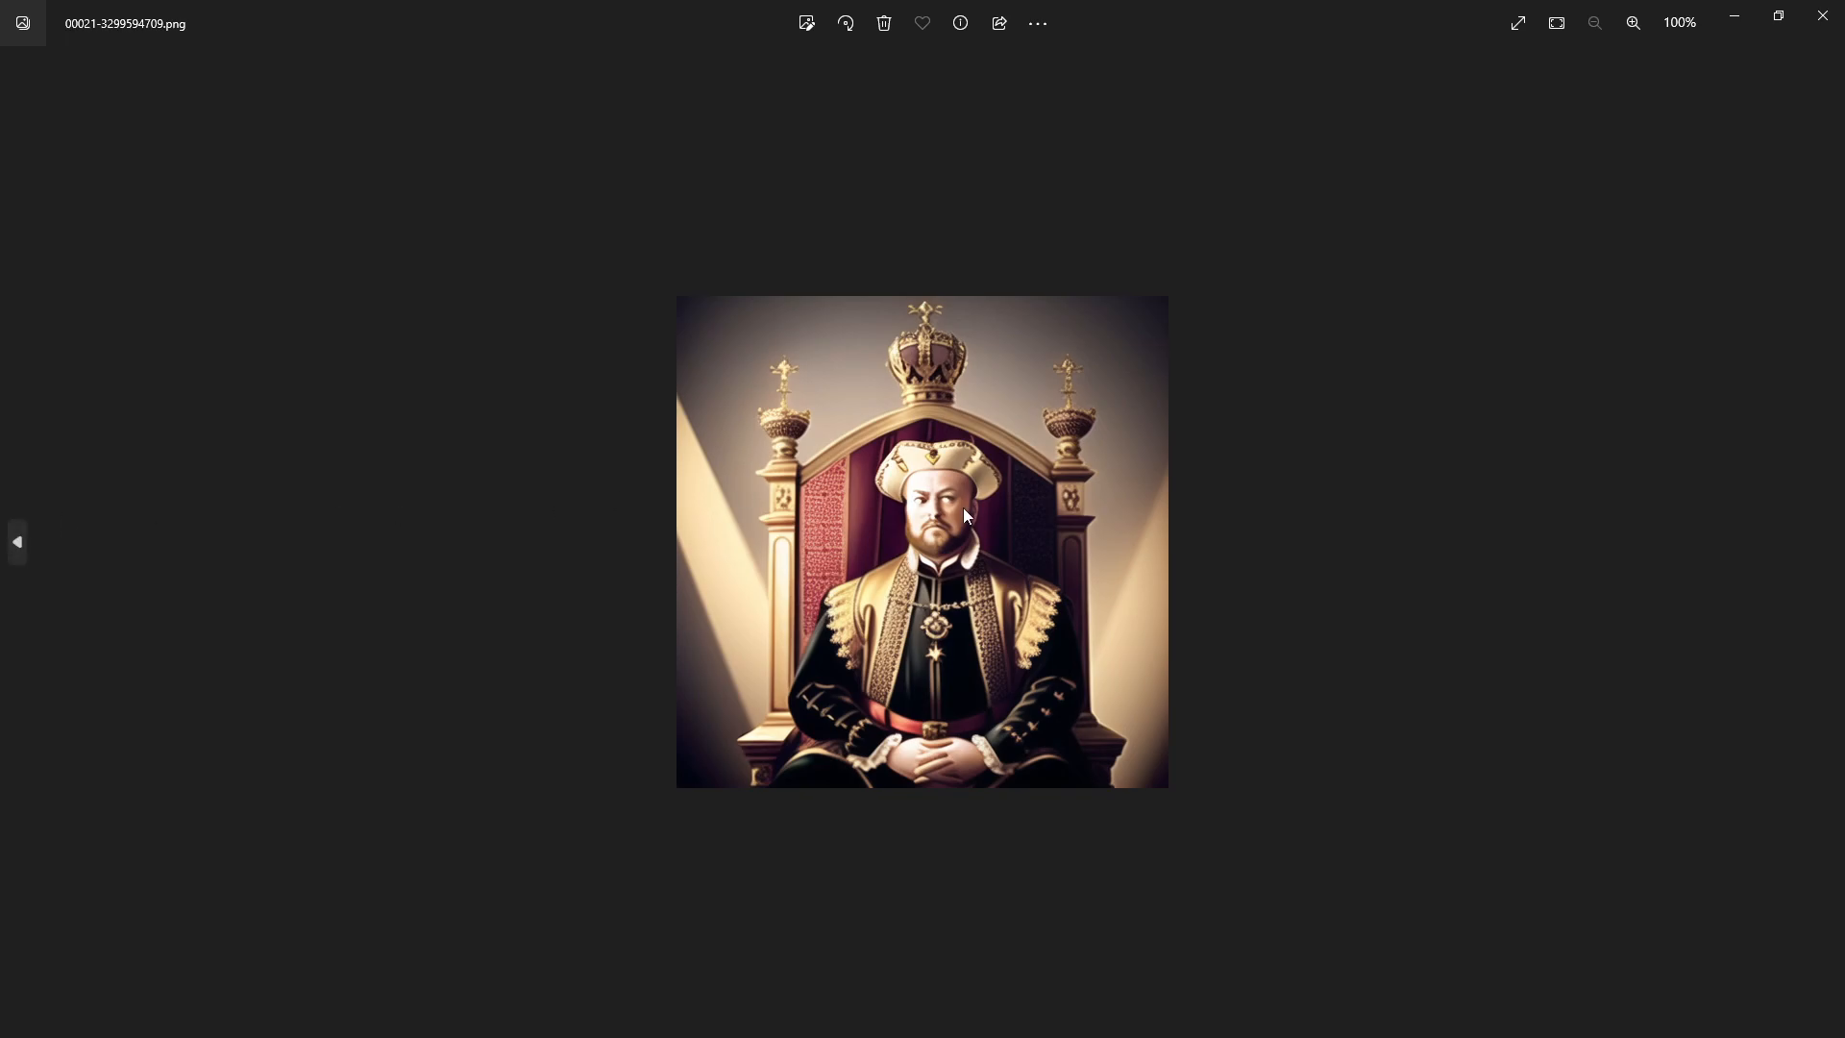
- Inspect the saved Henry VIII throne image enlarged in the photo viewer and close the viewer
scroll(1095, 508, up, 5)
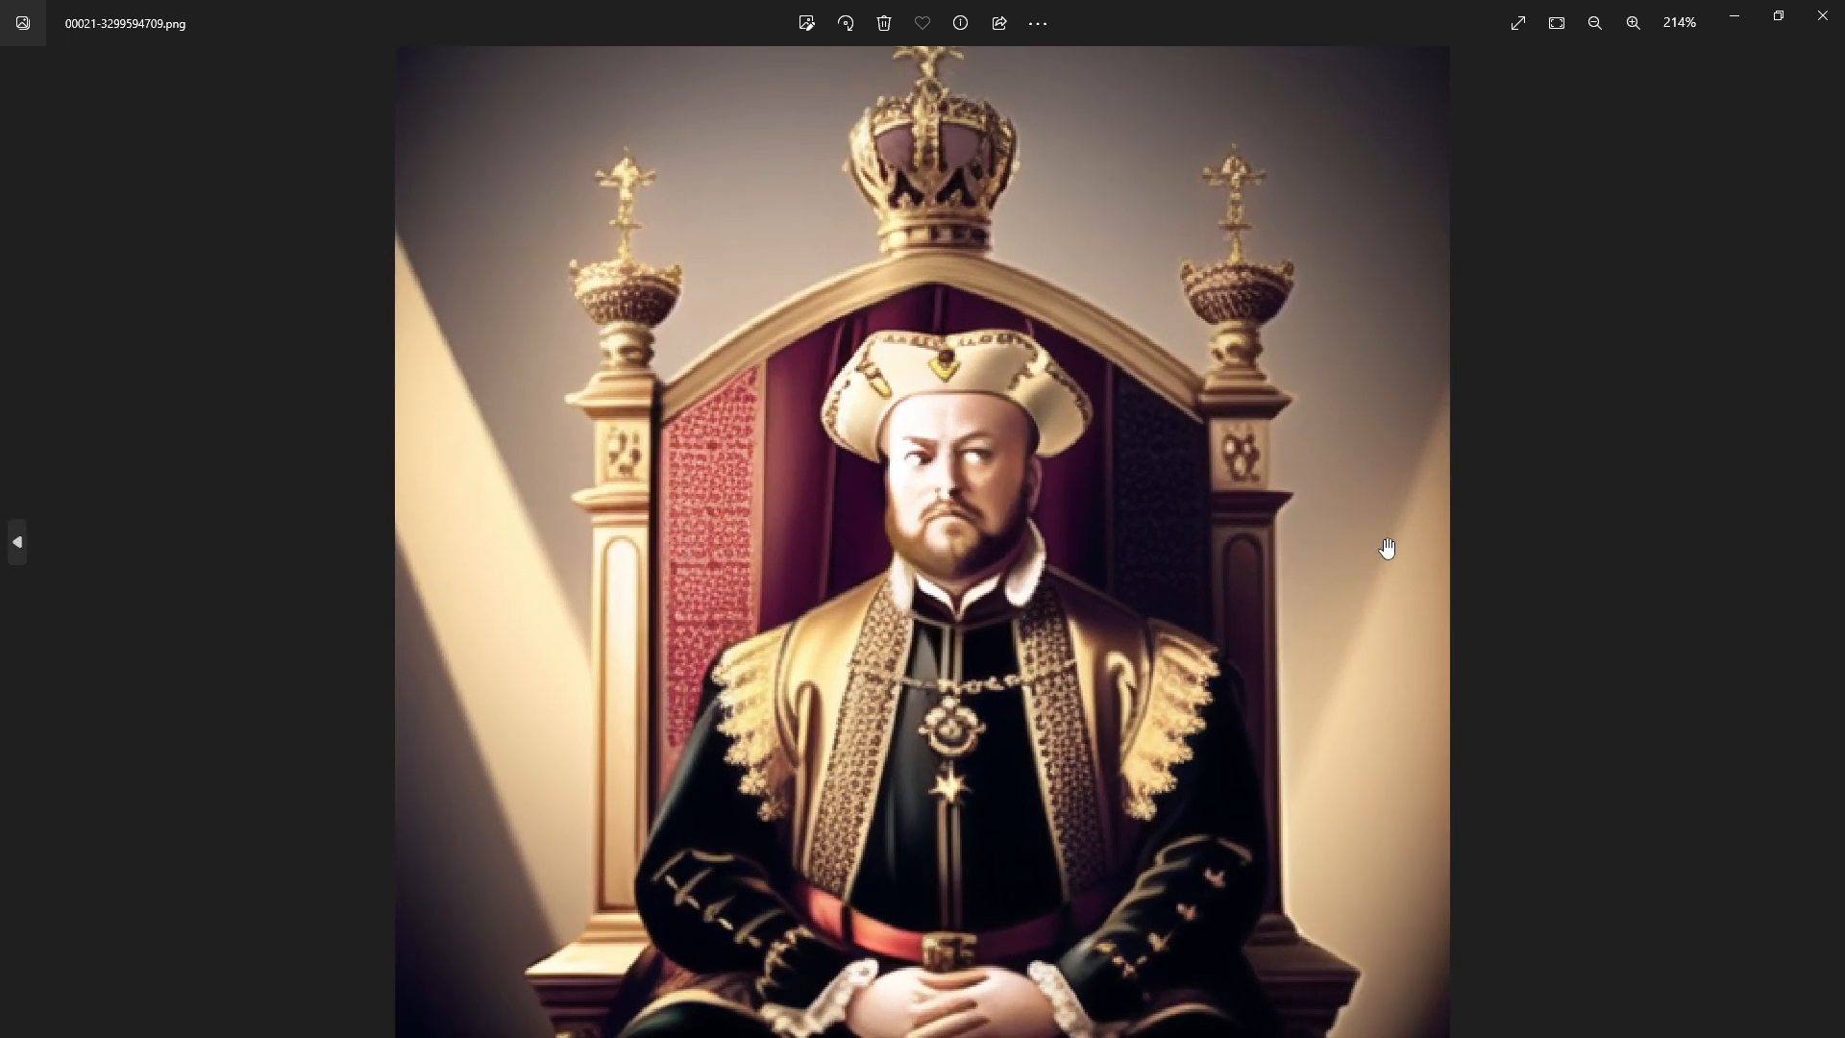
scroll(1355, 557, down, 1)
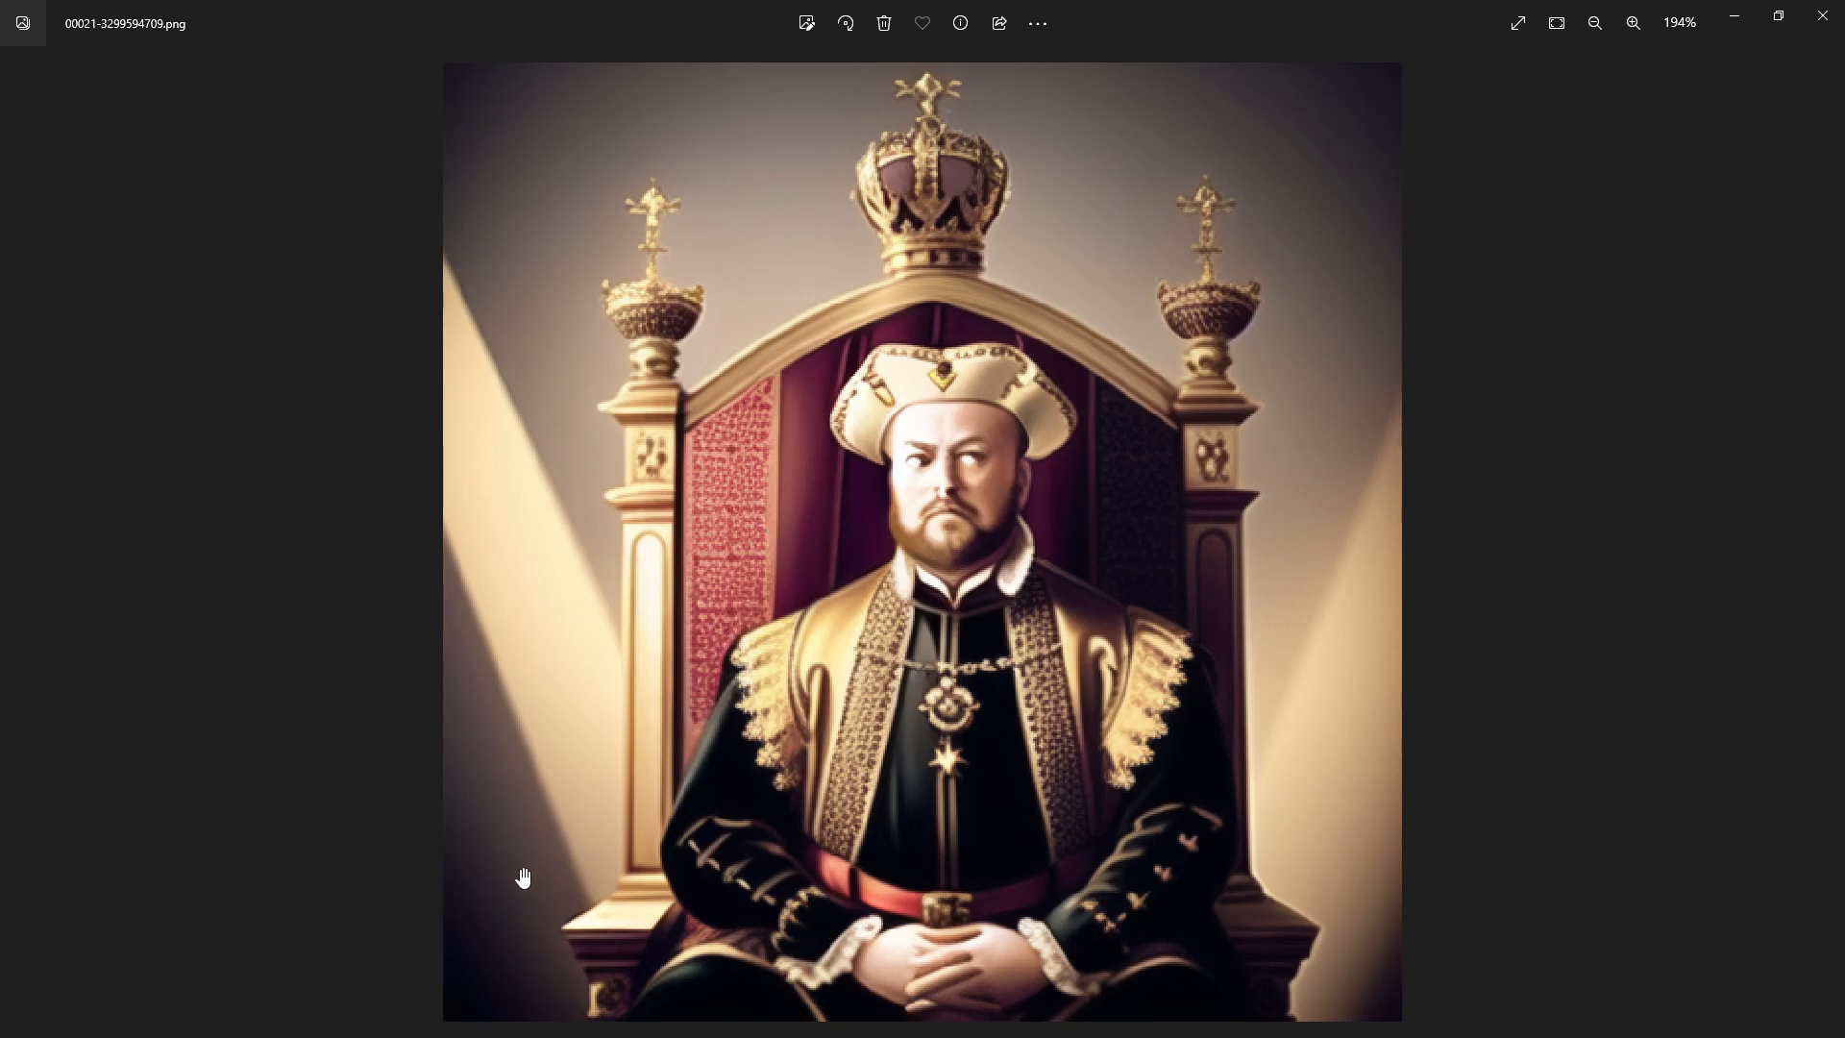
click(1822, 15)
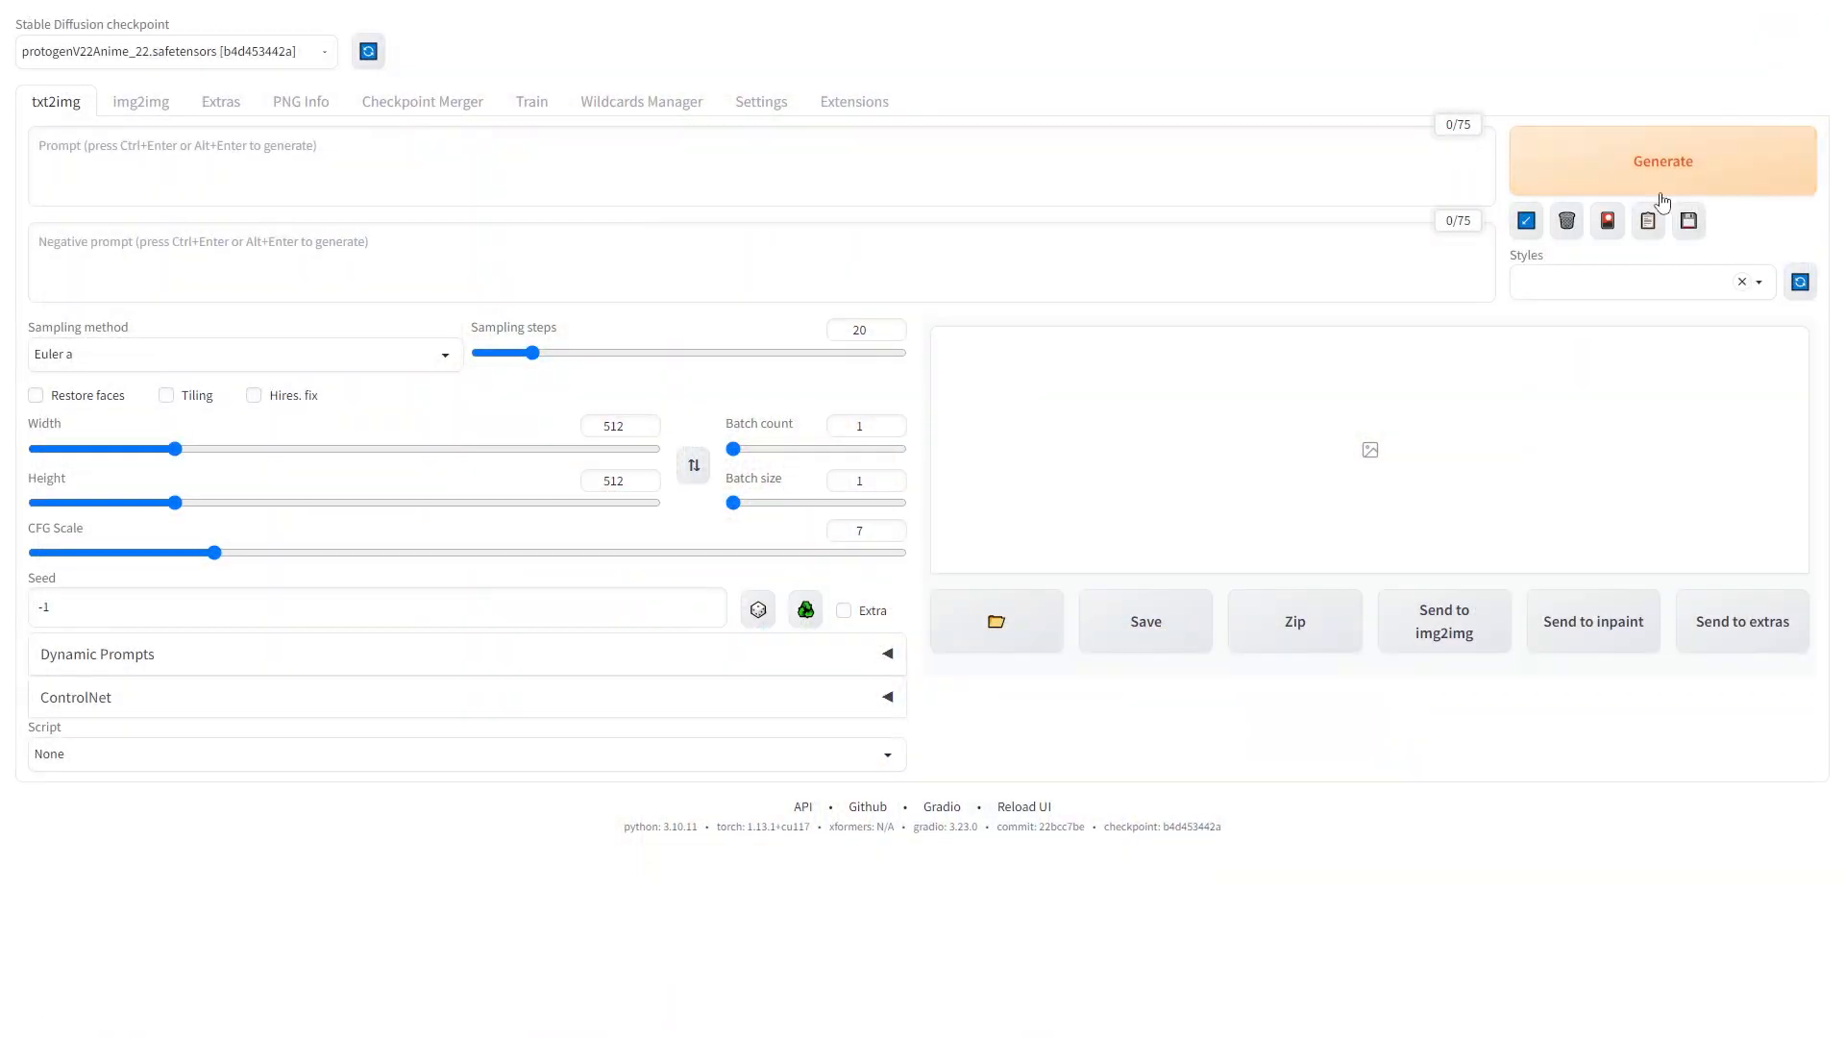